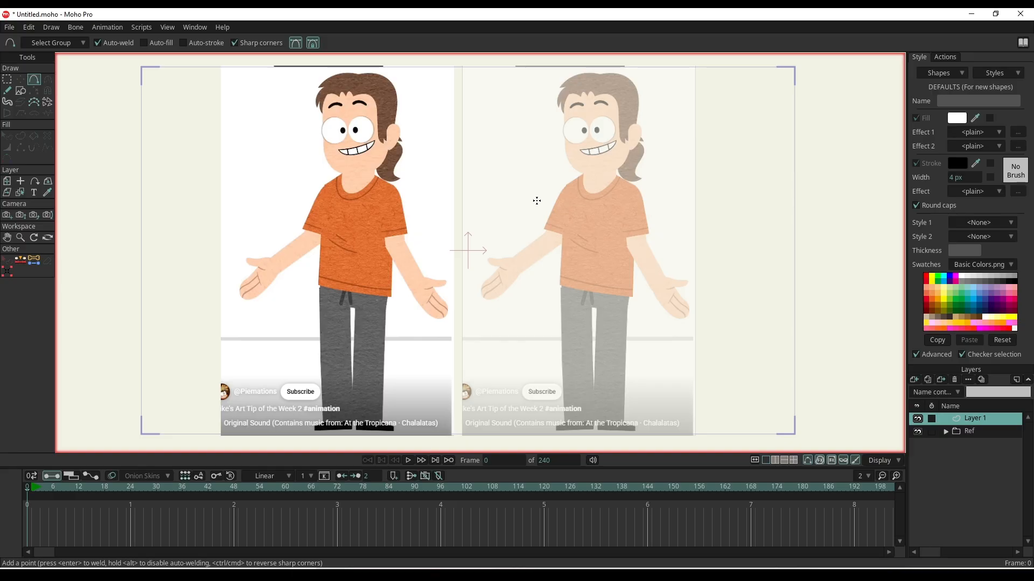
pyautogui.scroll(6, 375, 233)
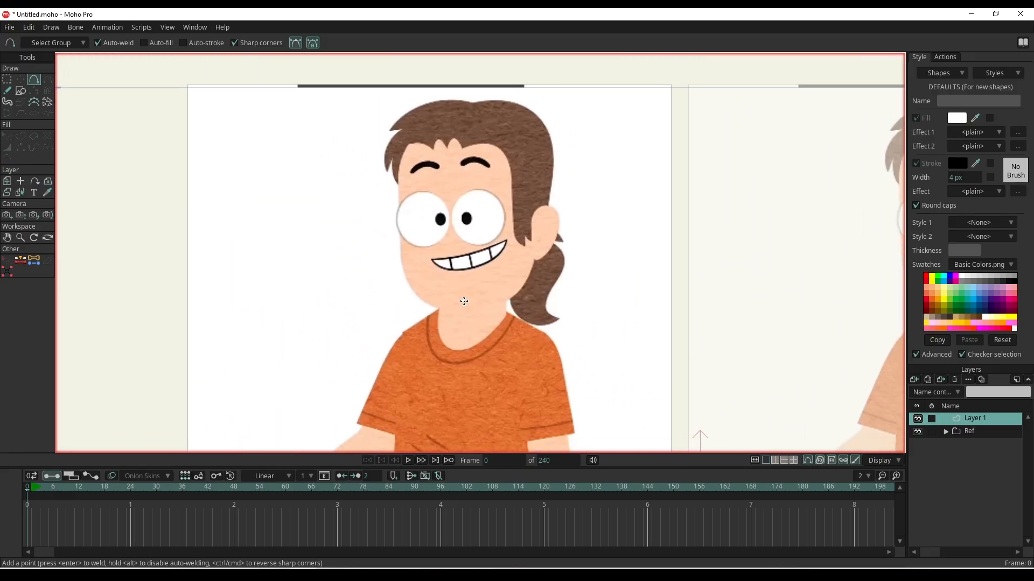
pyautogui.moveTo(536, 272); pyautogui.dragTo(558, 100)
pyautogui.moveTo(593, 282); pyautogui.dragTo(528, 144)
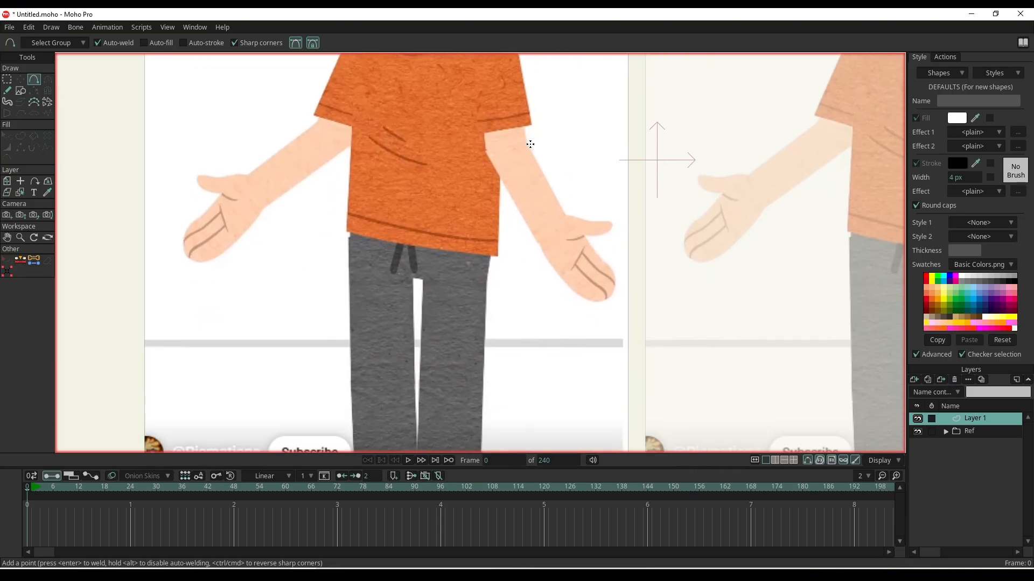
pyautogui.moveTo(534, 248); pyautogui.dragTo(545, 155)
pyautogui.scroll(-6, 530, 300)
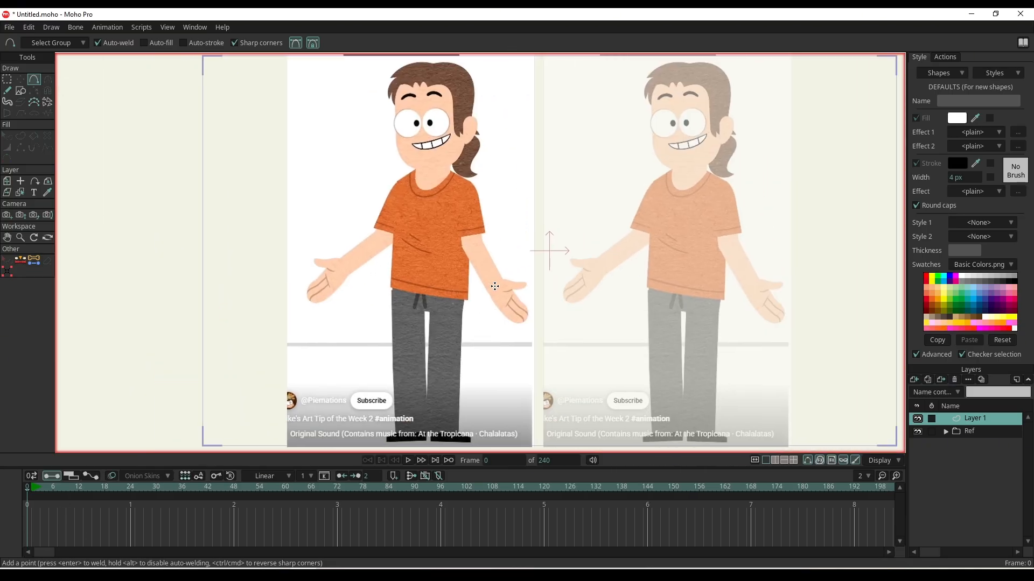
pyautogui.moveTo(703, 309); pyautogui.dragTo(550, 312)
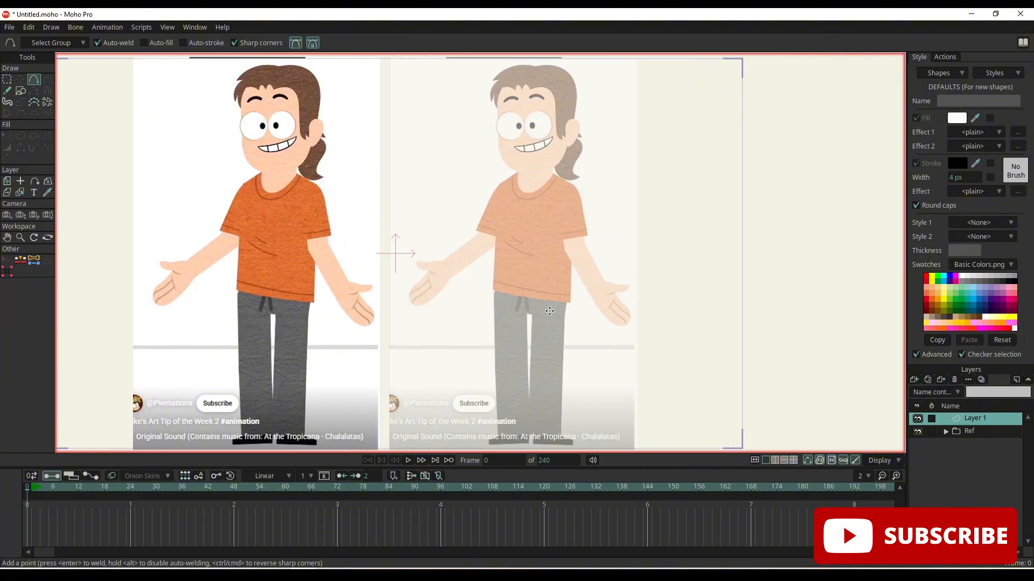
# - Rename Layer 1 as Head
pyautogui.doubleClick(976, 419)
pyautogui.write('Head')
pyautogui.press('Return')
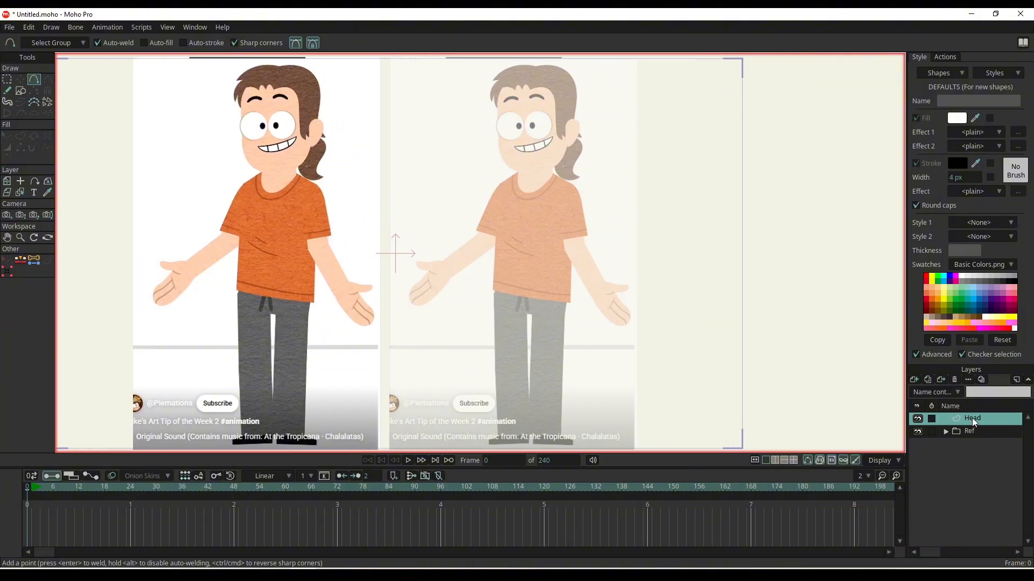
# - Look inside the Ref group, collapse it and reselect the Head layer
pyautogui.click(946, 431)
pyautogui.click(977, 444)
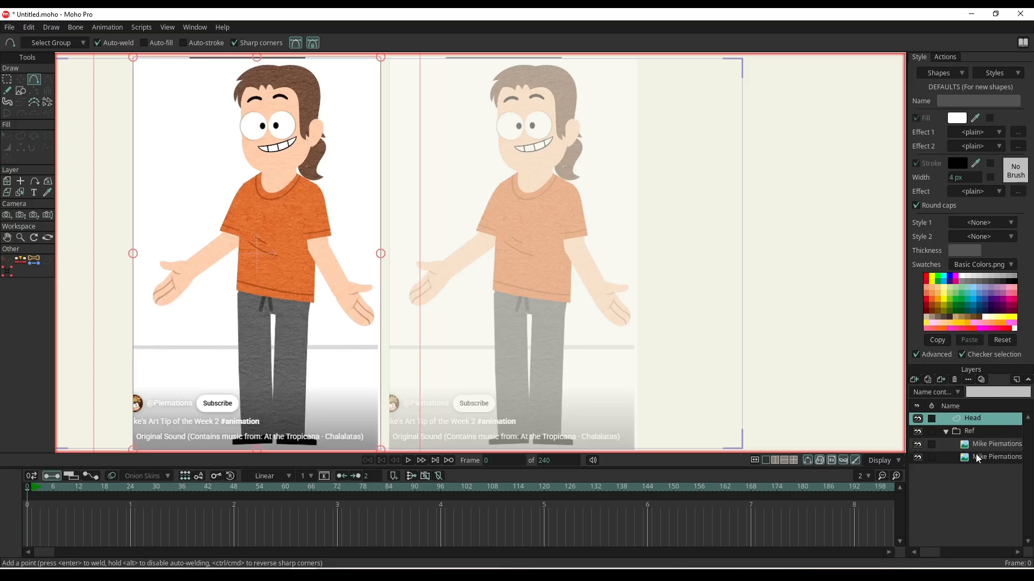
pyautogui.click(945, 432)
pyautogui.click(958, 419)
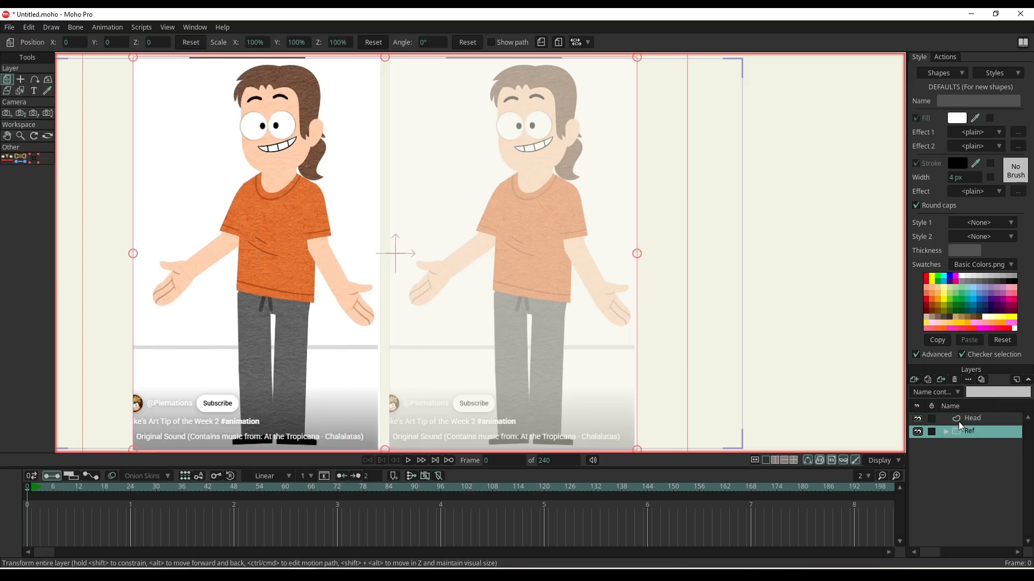
# - Draw a rectangle over the faded reference's face on the Head layer, from the eyebrows to below the mouth
pyautogui.scroll(2, 485, 238)
pyautogui.scroll(4, 494, 236)
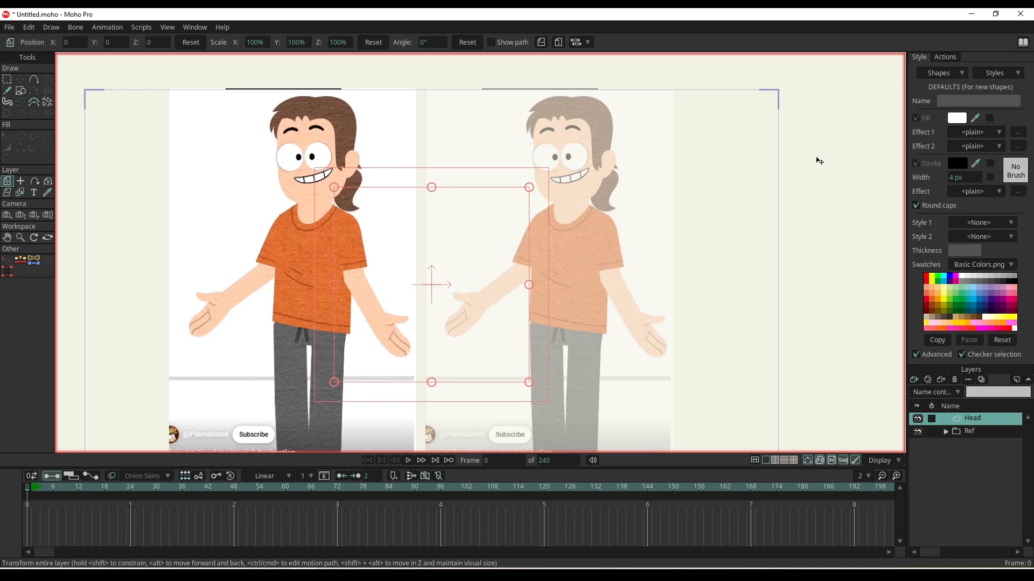
pyautogui.scroll(3, 386, 255)
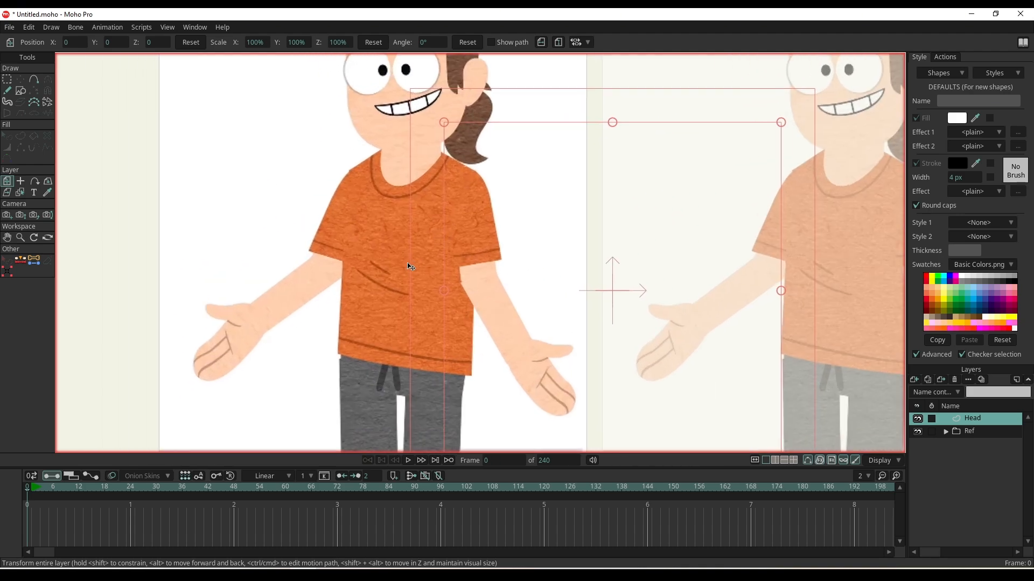
pyautogui.scroll(-5, 506, 253)
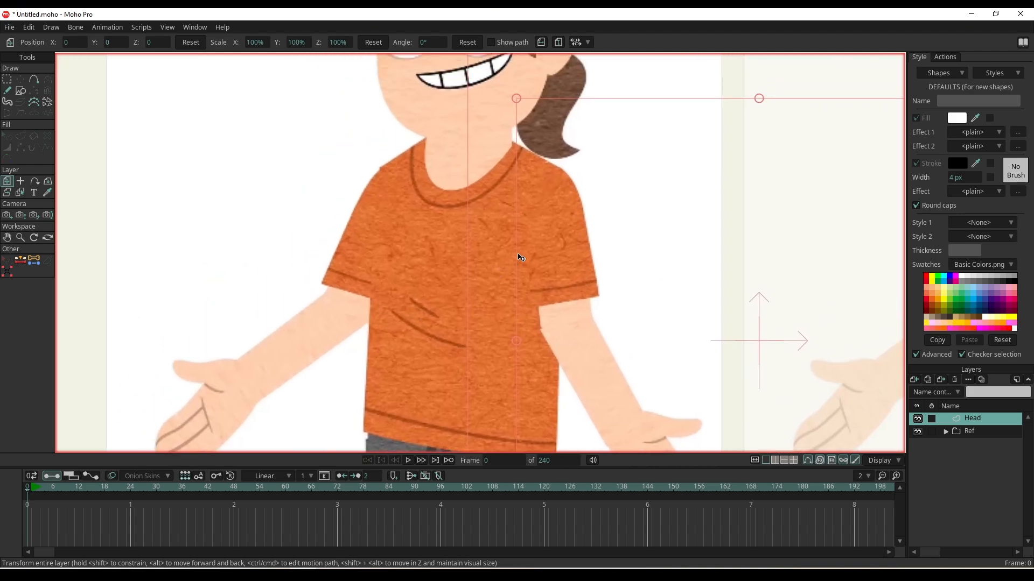
pyautogui.scroll(4, 652, 268)
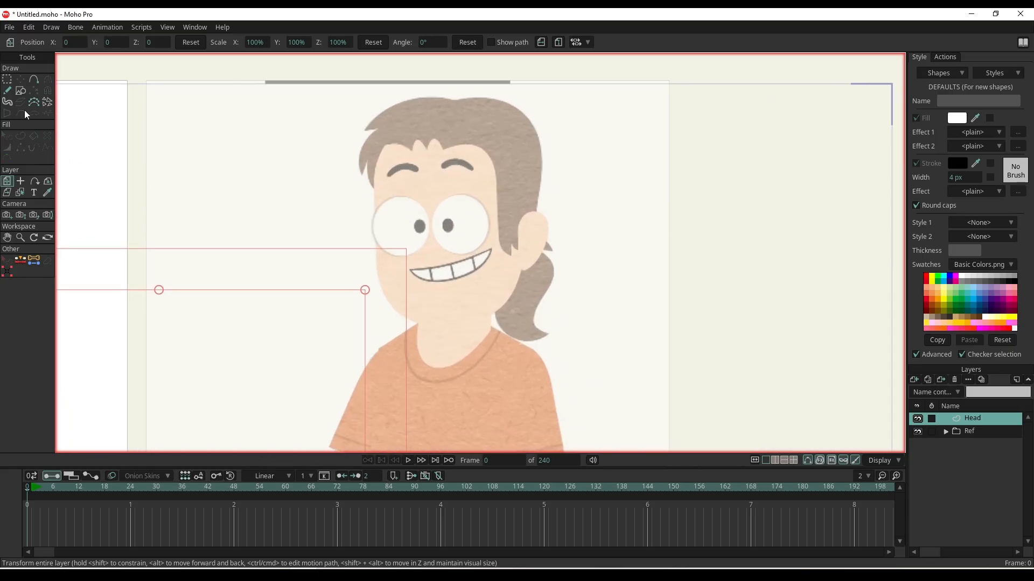
pyautogui.click(9, 91)
pyautogui.click(21, 91)
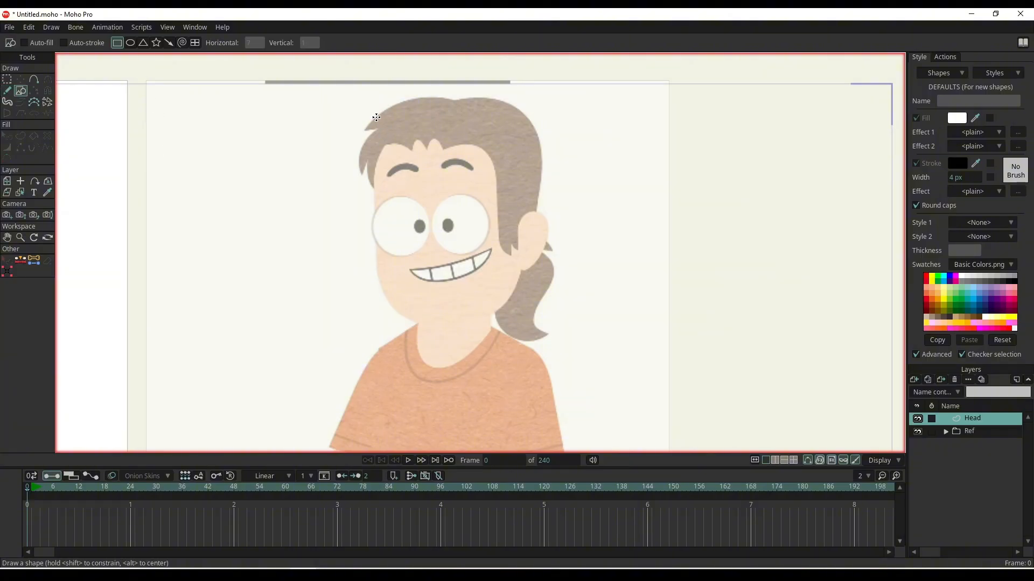
pyautogui.moveTo(374, 111)
pyautogui.mouseDown()
pyautogui.moveTo(506, 317)
pyautogui.moveTo(522, 310)
pyautogui.moveTo(515, 316)
pyautogui.moveTo(518, 293)
pyautogui.mouseUp()
pyautogui.hotkey('ctrl', 'z')
pyautogui.moveTo(375, 171)
pyautogui.mouseDown()
pyautogui.moveTo(512, 294)
pyautogui.moveTo(519, 280)
pyautogui.mouseUp()
pyautogui.press('a')
pyautogui.click(412, 286)
pyautogui.moveTo(412, 291); pyautogui.dragTo(412, 323)
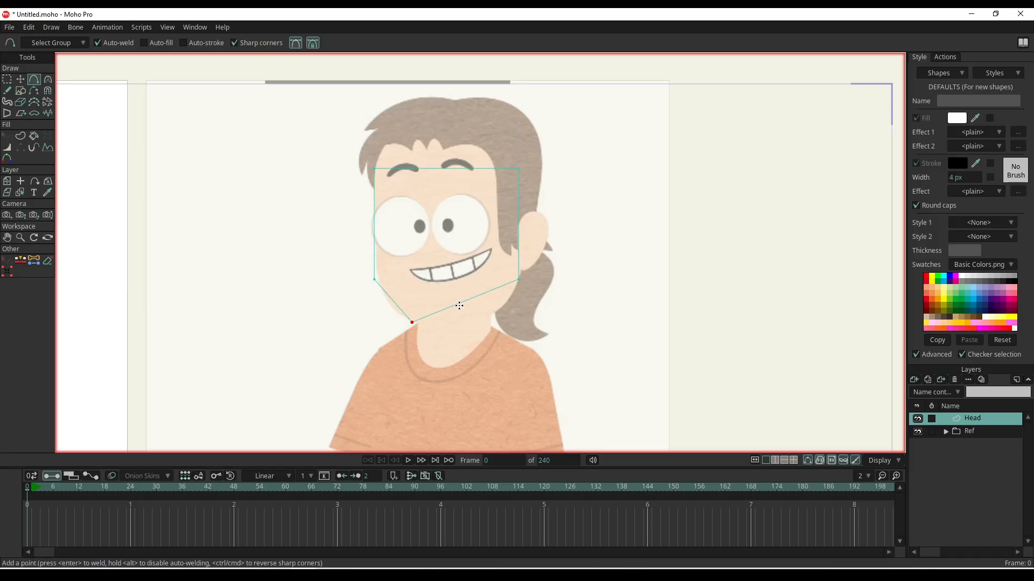
pyautogui.moveTo(468, 300); pyautogui.dragTo(480, 323)
pyautogui.moveTo(404, 166); pyautogui.dragTo(392, 138)
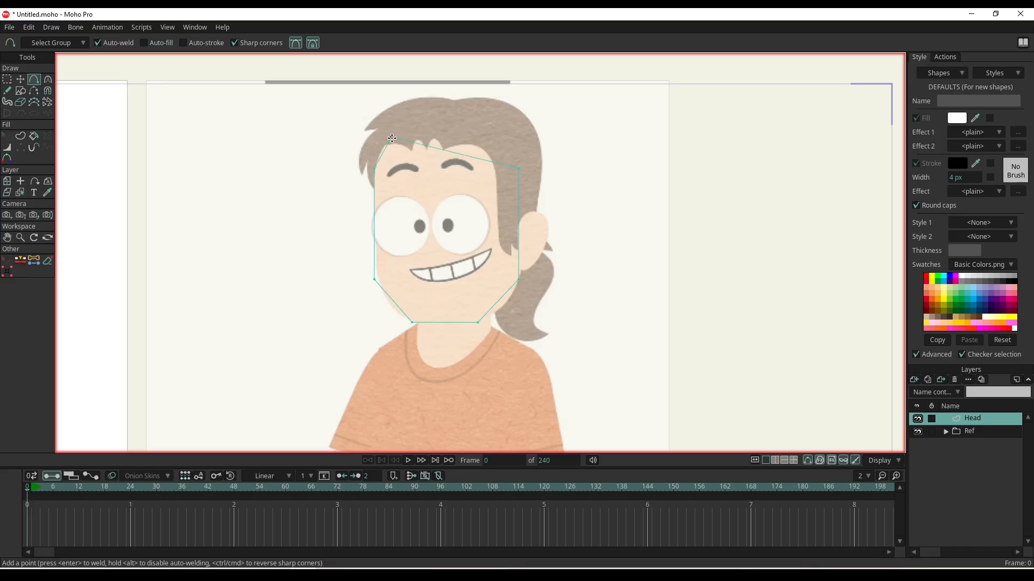
pyautogui.moveTo(450, 152); pyautogui.dragTo(450, 121)
pyautogui.hotkey('ctrl', 'z')
pyautogui.hotkey('ctrl', 'z')
pyautogui.hotkey('ctrl', 'z')
pyautogui.hotkey('ctrl', 'z')
pyautogui.hotkey('ctrl', 'z')
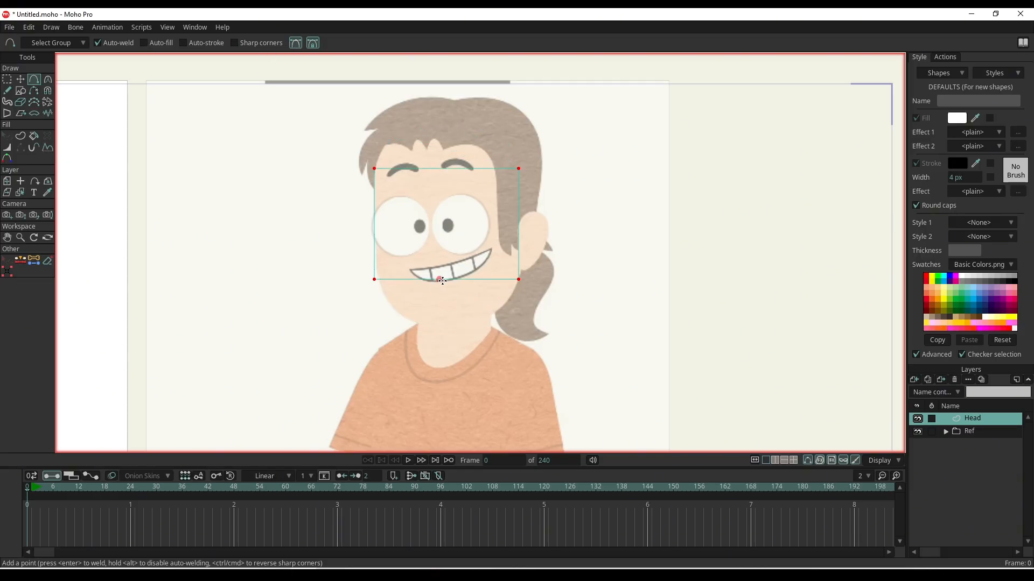
# - Add smooth points without sharp corners to the face rectangle's lower and upper edges, curving them along the chin and the crown
pyautogui.moveTo(441, 280); pyautogui.dragTo(409, 317)
pyautogui.hotkey('ctrl', 'z')
pyautogui.moveTo(479, 302); pyautogui.dragTo(492, 311)
pyautogui.moveTo(419, 168); pyautogui.dragTo(402, 126)
pyautogui.moveTo(488, 148); pyautogui.dragTo(503, 133)
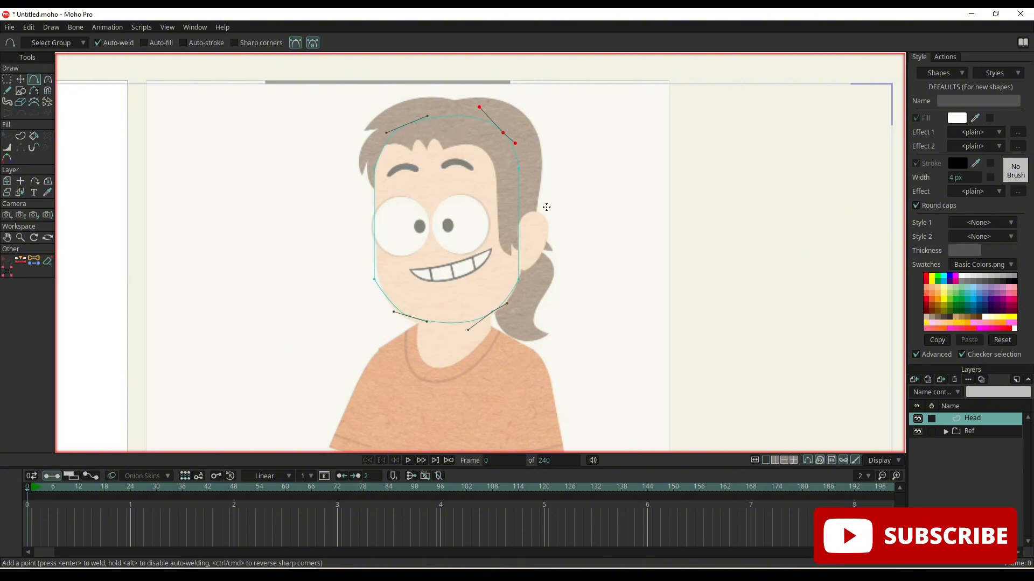
# - Fit the jaw curve to the reference by moving its points and Bezier handles on both sides of the chin
pyautogui.press('t')
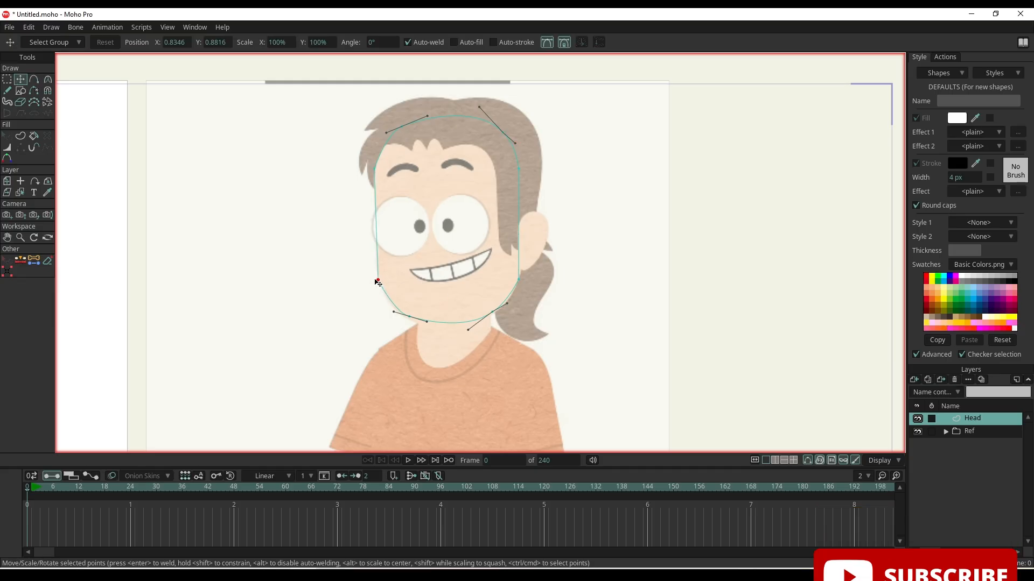
pyautogui.click(402, 315)
pyautogui.scroll(4, 425, 321)
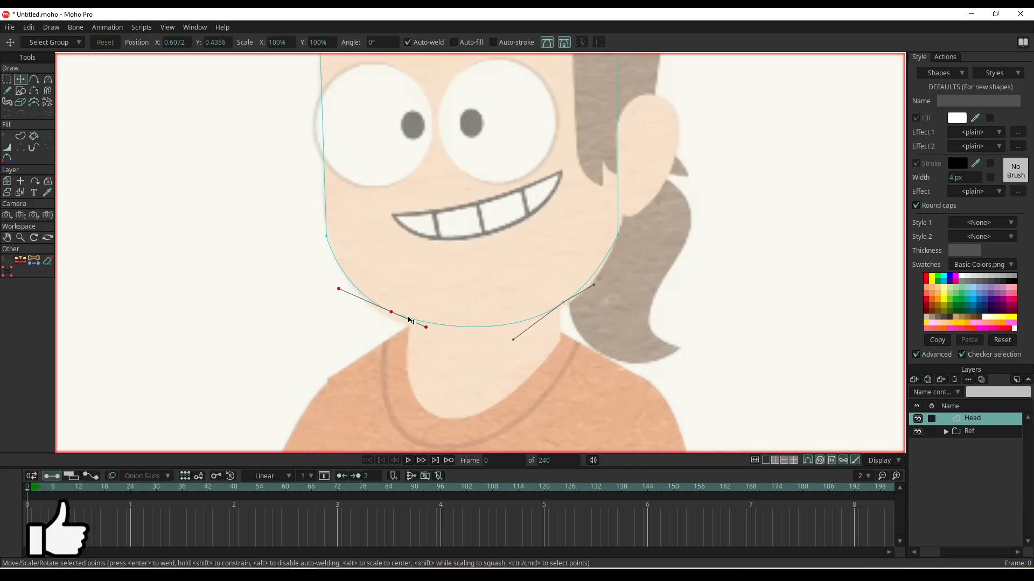
pyautogui.moveTo(393, 311); pyautogui.dragTo(425, 333)
pyautogui.moveTo(593, 286); pyautogui.dragTo(613, 260)
pyautogui.moveTo(563, 302); pyautogui.dragTo(570, 302)
pyautogui.moveTo(530, 343); pyautogui.dragTo(522, 339)
pyautogui.moveTo(585, 283); pyautogui.dragTo(621, 237)
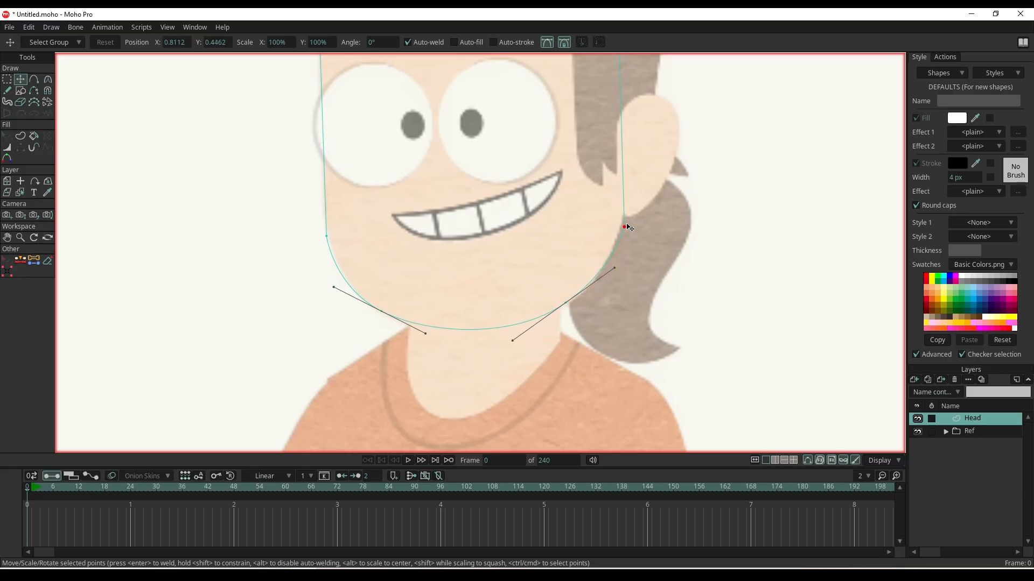
# - Move the head outline's upper corner point on the ear side slightly outward
pyautogui.scroll(-4, 597, 194)
pyautogui.moveTo(593, 164); pyautogui.dragTo(601, 162)
pyautogui.scroll(-2, 592, 172)
pyautogui.scroll(2, 600, 207)
pyautogui.scroll(2, 603, 226)
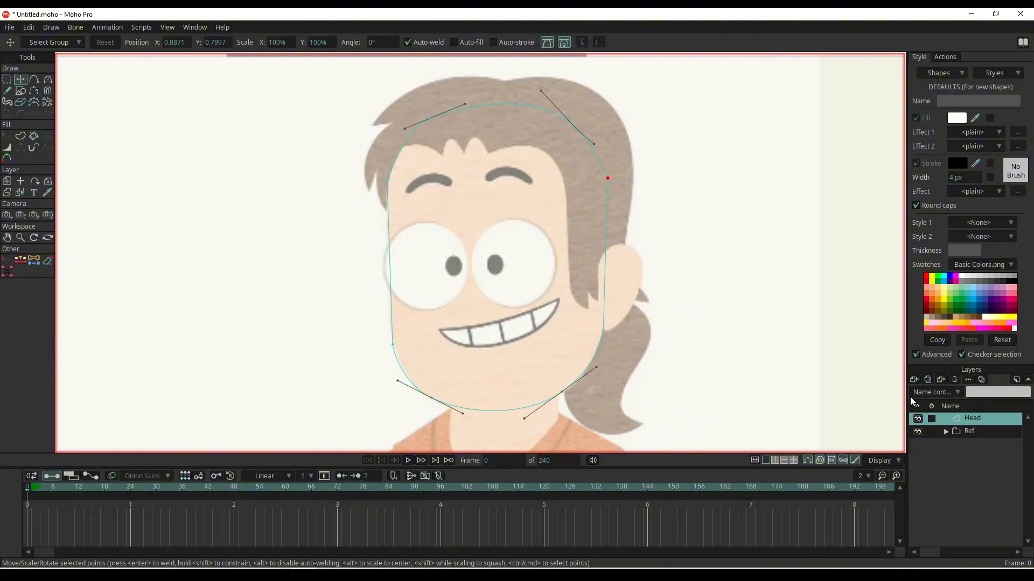
# - Add a vector layer named Ear above the Head layer
pyautogui.click(914, 379)
pyautogui.click(925, 395)
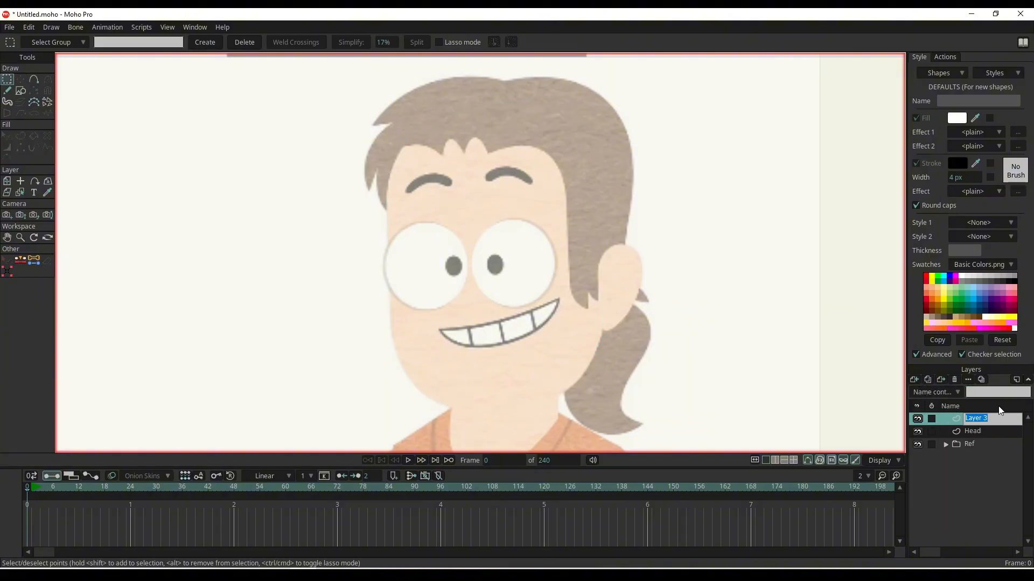
pyautogui.write('Ear')
# - Draw a rectangle over the reference's ear and add a smooth point that curves its outer edge
pyautogui.click(21, 91)
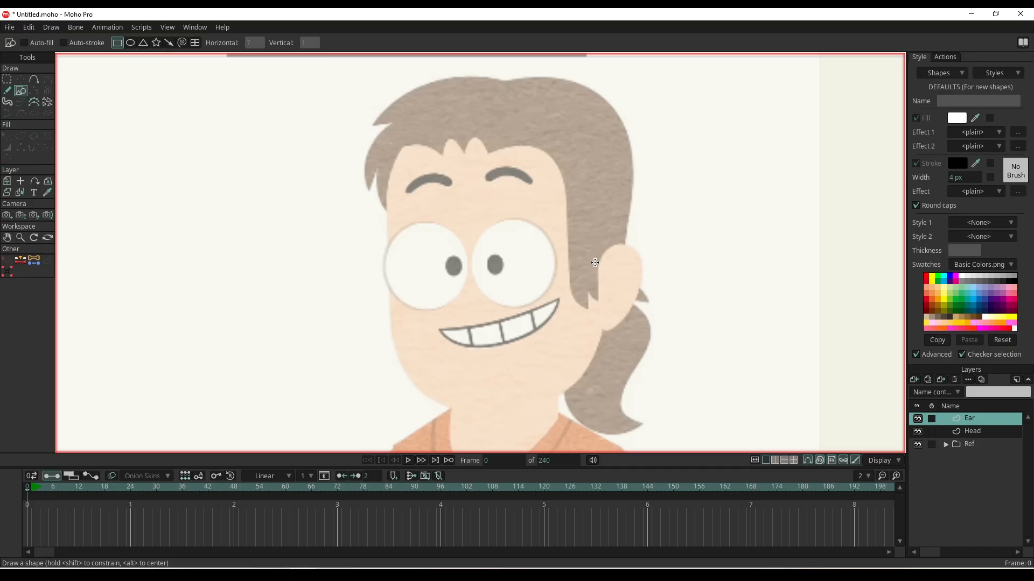
pyautogui.moveTo(594, 246); pyautogui.dragTo(626, 330)
pyautogui.press('a')
pyautogui.moveTo(626, 279); pyautogui.dragTo(640, 260)
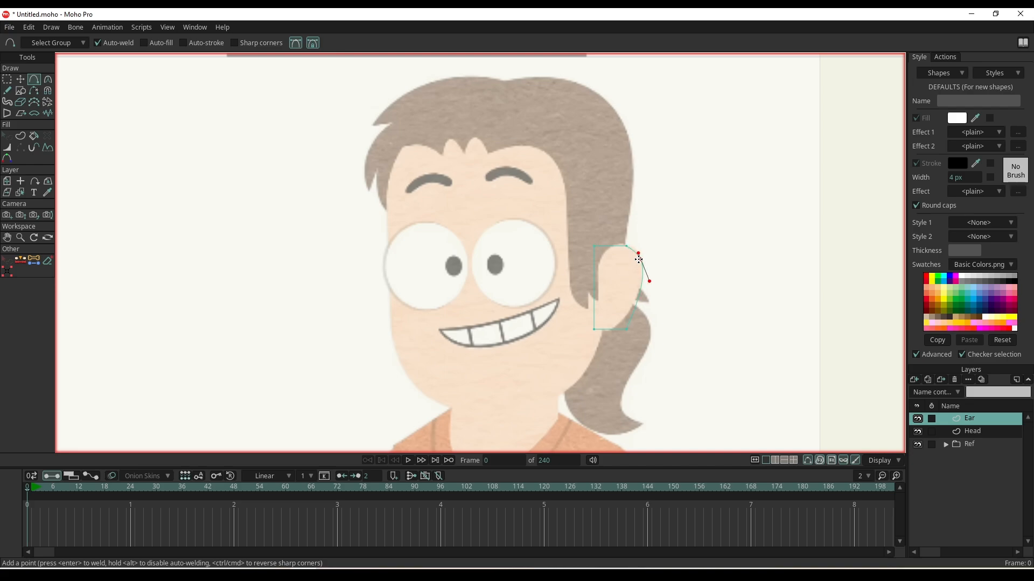
# - Reshape the ear outline to the reference by moving its lower outer and upper inner points and smoothing the curve around them
pyautogui.press('t')
pyautogui.moveTo(627, 330)
pyautogui.mouseDown()
pyautogui.moveTo(632, 307)
pyautogui.moveTo(616, 325)
pyautogui.mouseUp()
pyautogui.press('a')
pyautogui.press('r')
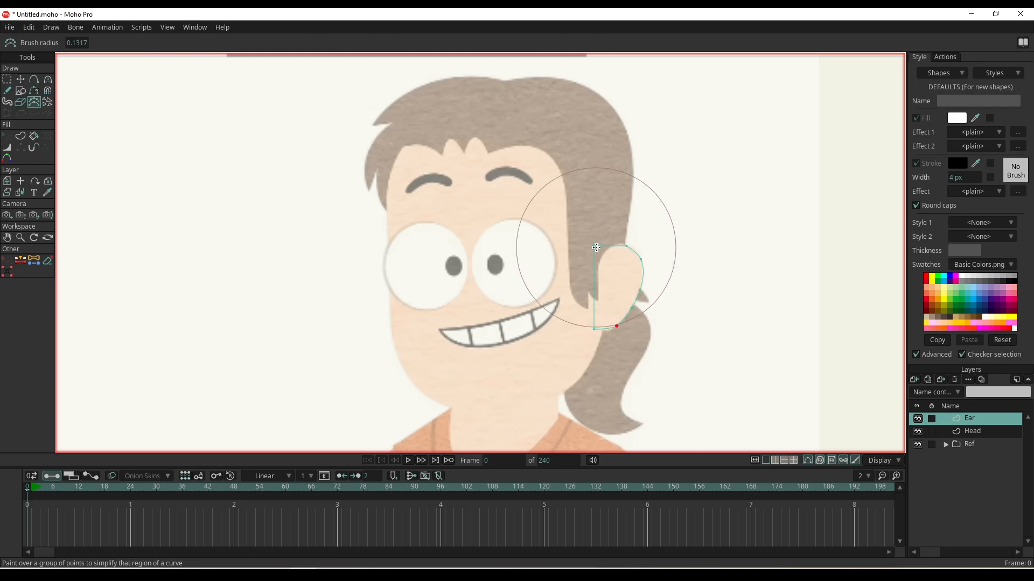
pyautogui.press('t')
pyautogui.moveTo(595, 247)
pyautogui.mouseDown()
pyautogui.moveTo(602, 266)
pyautogui.moveTo(607, 251)
pyautogui.mouseUp()
pyautogui.press('a')
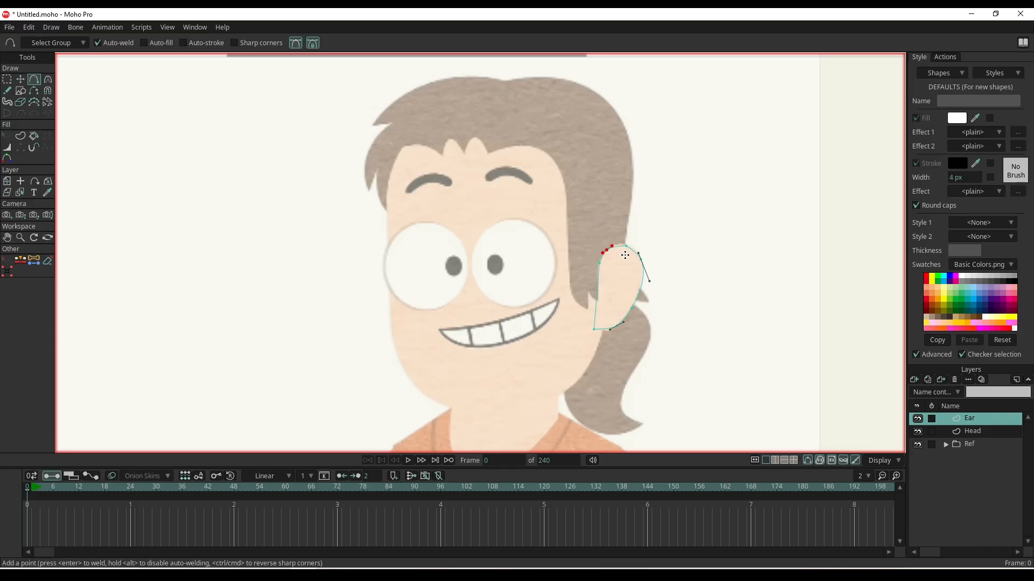
pyautogui.press('t')
pyautogui.click(625, 245)
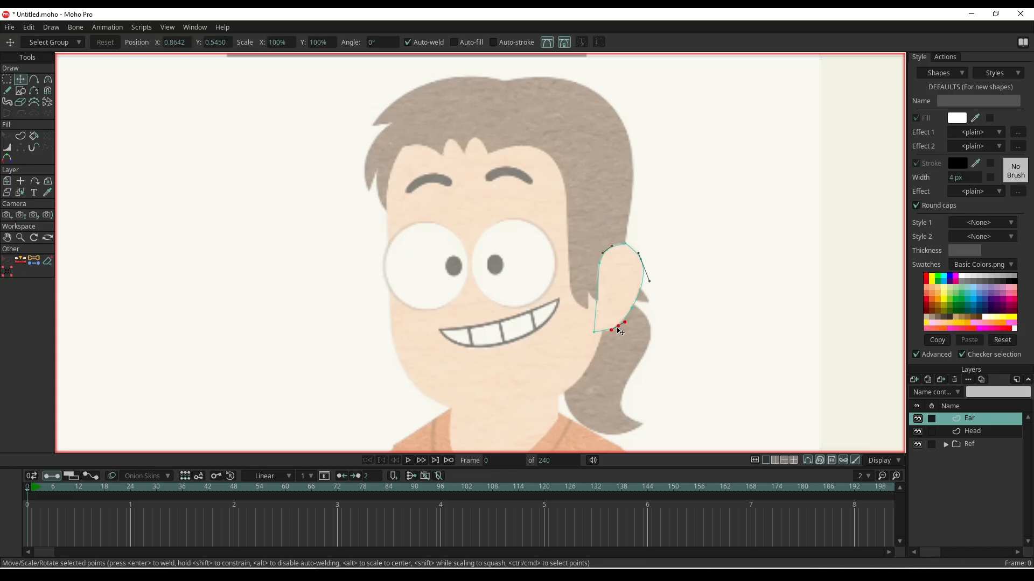
pyautogui.click(617, 327)
# - Add a vector layer named Hair above the Ear layer
pyautogui.click(913, 380)
pyautogui.click(938, 417)
pyautogui.write('Hair')
pyautogui.press('Return')
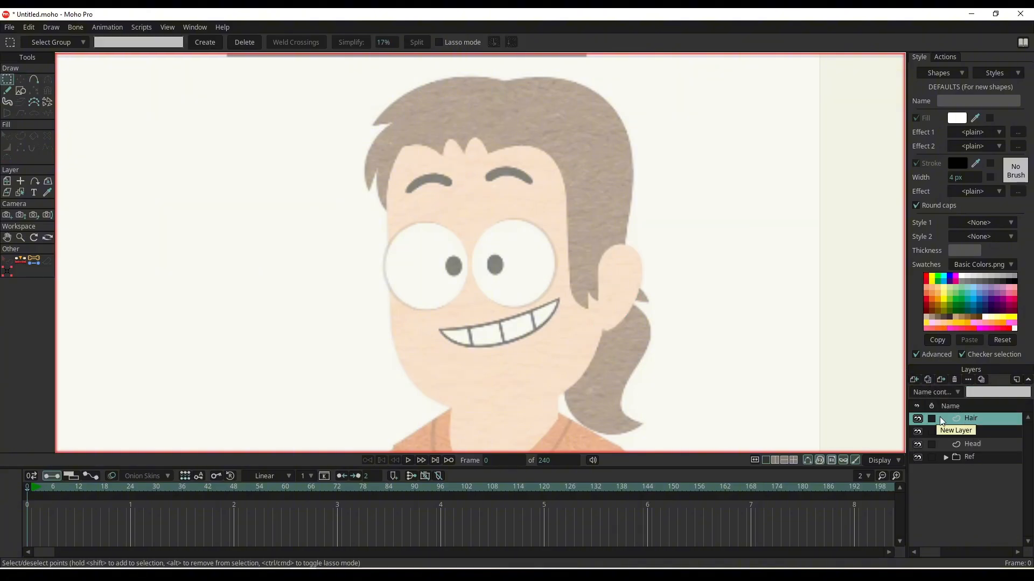
# - Trace the hair outline with the Add Point tool from the fringe over the forehead and around the pointed front tufts
pyautogui.scroll(1, 571, 216)
pyautogui.moveTo(602, 315); pyautogui.dragTo(600, 314)
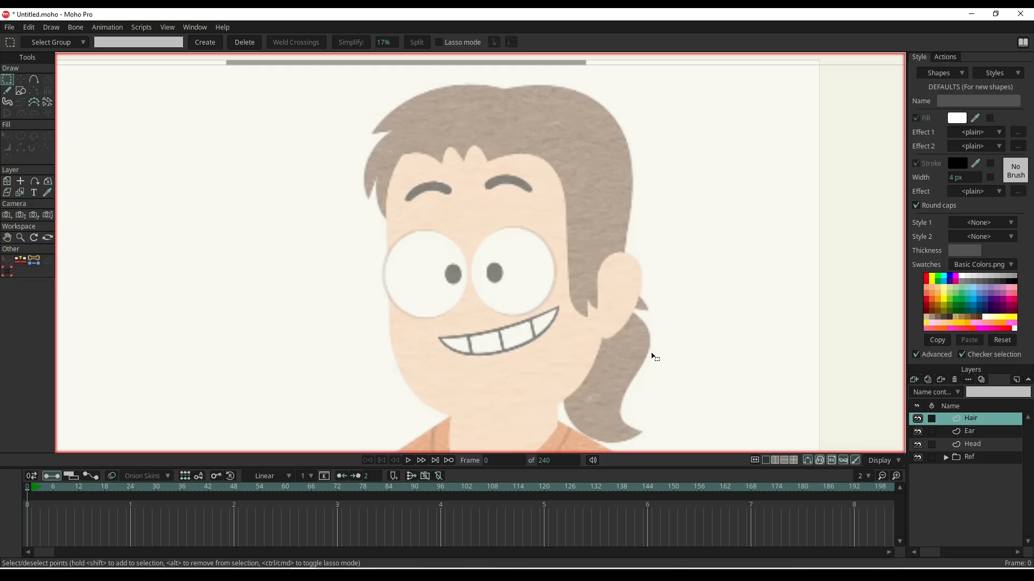
pyautogui.moveTo(602, 432); pyautogui.dragTo(621, 418)
pyautogui.press('a')
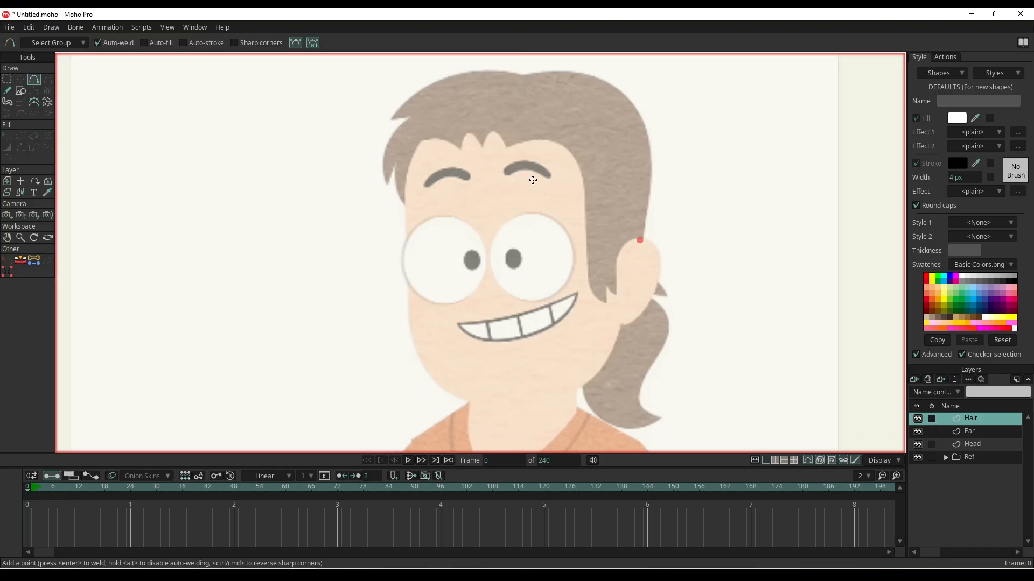
pyautogui.moveTo(460, 148)
pyautogui.mouseDown()
pyautogui.moveTo(423, 141)
pyautogui.moveTo(405, 202)
pyautogui.mouseUp()
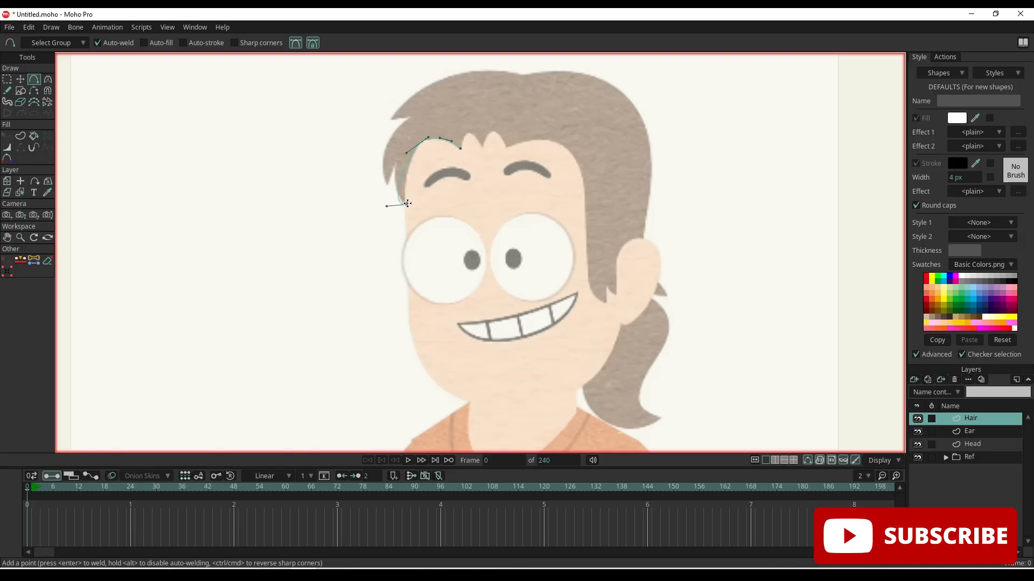
pyautogui.moveTo(398, 190); pyautogui.dragTo(397, 162)
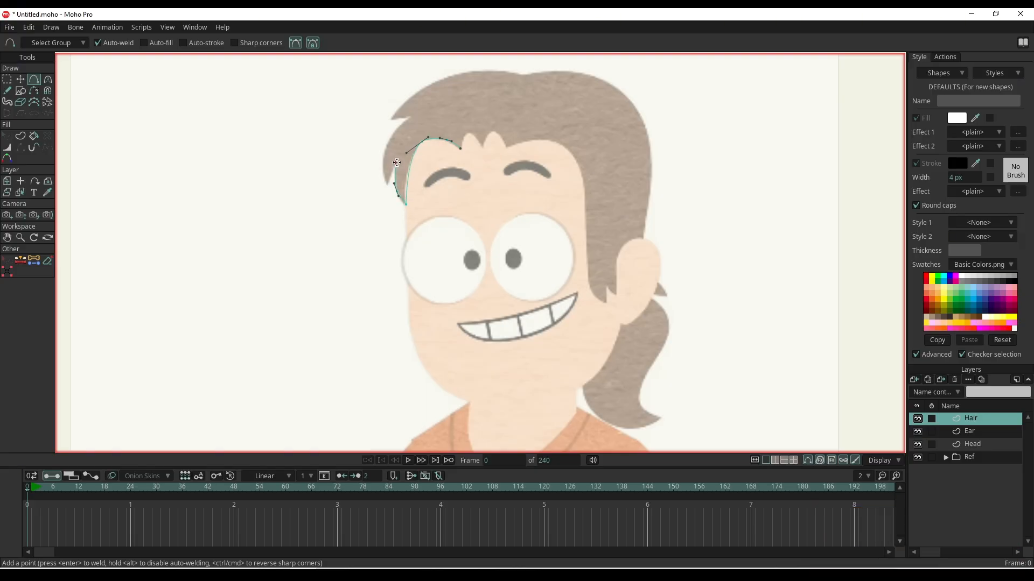
pyautogui.click(384, 160)
pyautogui.click(393, 134)
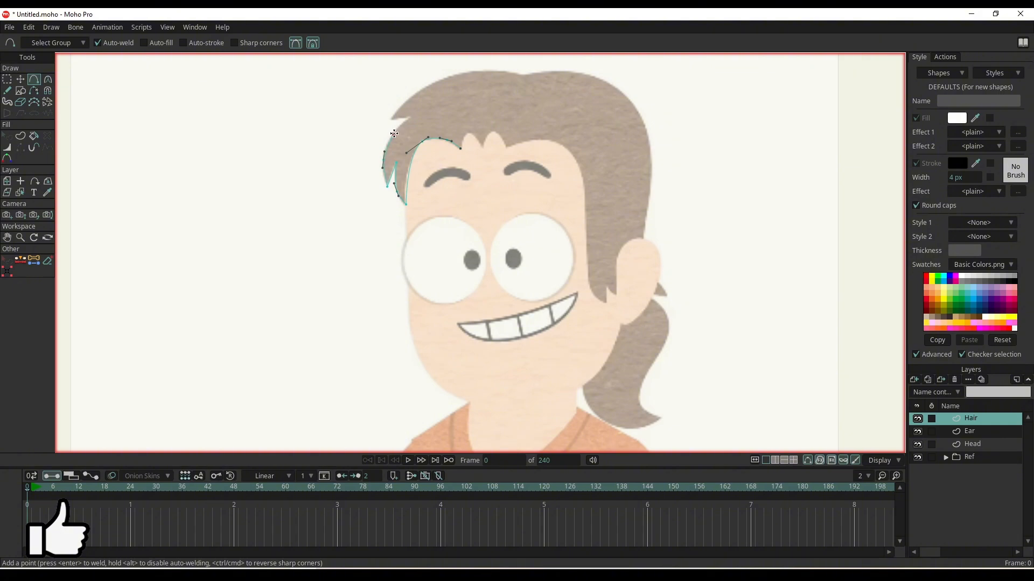
pyautogui.click(408, 121)
pyautogui.moveTo(408, 122); pyautogui.dragTo(399, 119)
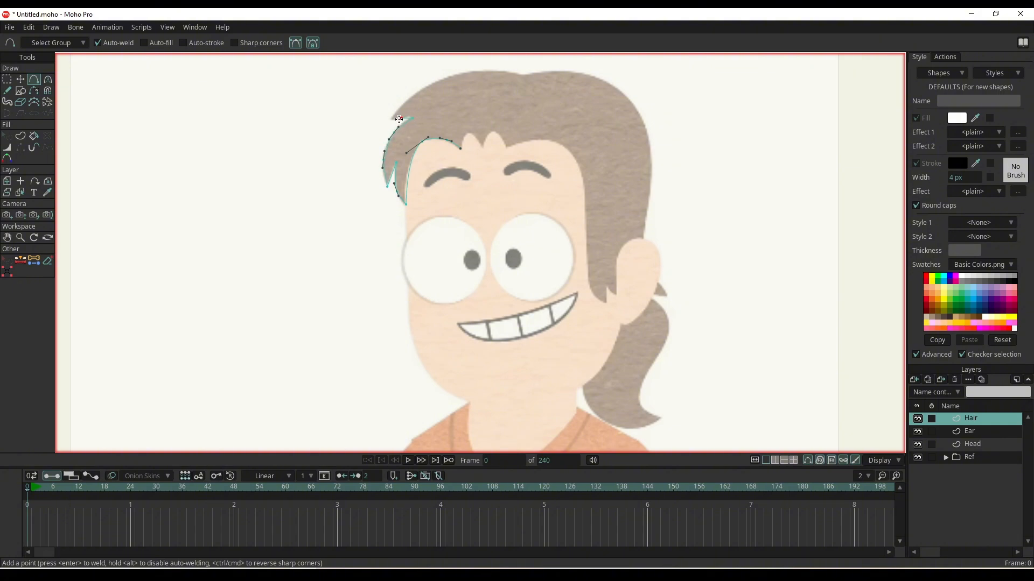
# - Continue the hair outline over the crown and down the back of the head toward the ear
pyautogui.click(422, 91)
pyautogui.click(471, 71)
pyautogui.click(524, 76)
pyautogui.click(561, 70)
pyautogui.click(621, 84)
pyautogui.click(643, 116)
pyautogui.click(650, 163)
pyautogui.click(651, 201)
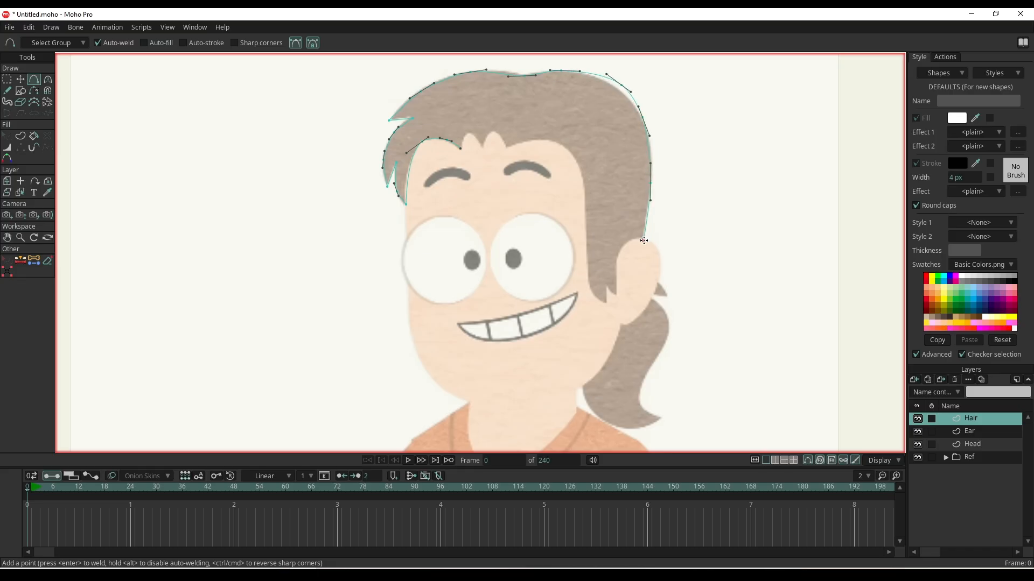
# - Continue the hair outline along the ear, around the sideburn tips, up the temple and across the forehead fringe to its starting point
pyautogui.click(643, 243)
pyautogui.click(607, 286)
pyautogui.click(587, 277)
pyautogui.click(583, 201)
pyautogui.click(577, 162)
pyautogui.click(565, 145)
pyautogui.click(545, 136)
pyautogui.click(506, 147)
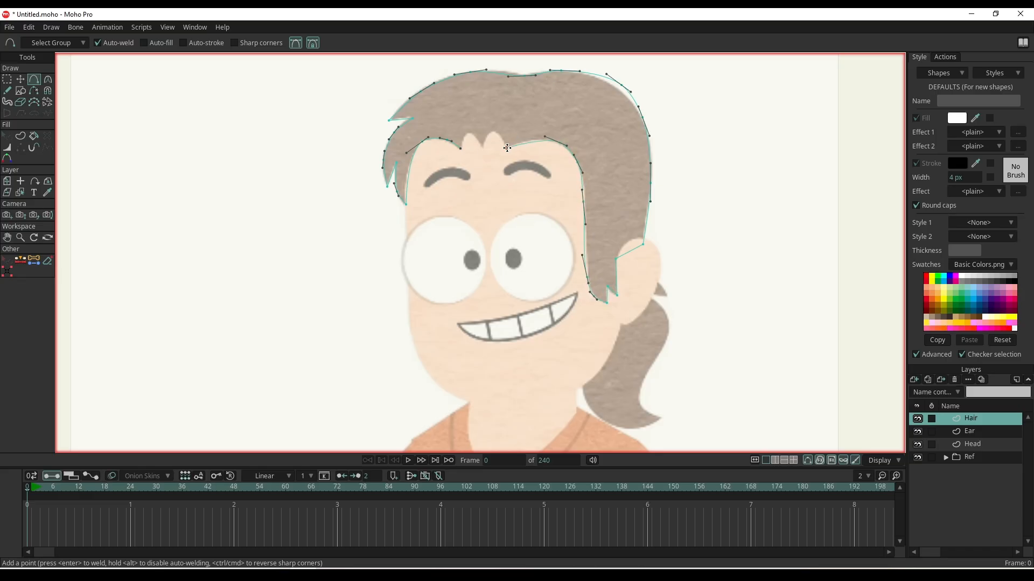
pyautogui.click(503, 138)
pyautogui.click(472, 135)
# - Move the outline point at the base of the forehead fringe and the one above the ear to match the reference hair
pyautogui.scroll(7, 472, 152)
pyautogui.press('t')
pyautogui.moveTo(423, 200); pyautogui.dragTo(423, 206)
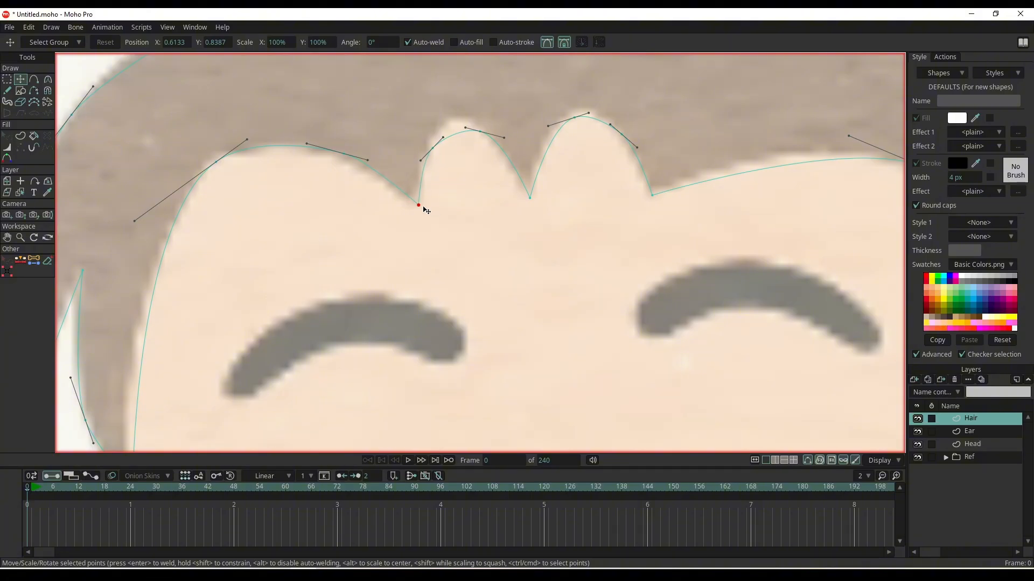
pyautogui.scroll(-7, 426, 210)
pyautogui.click(592, 281)
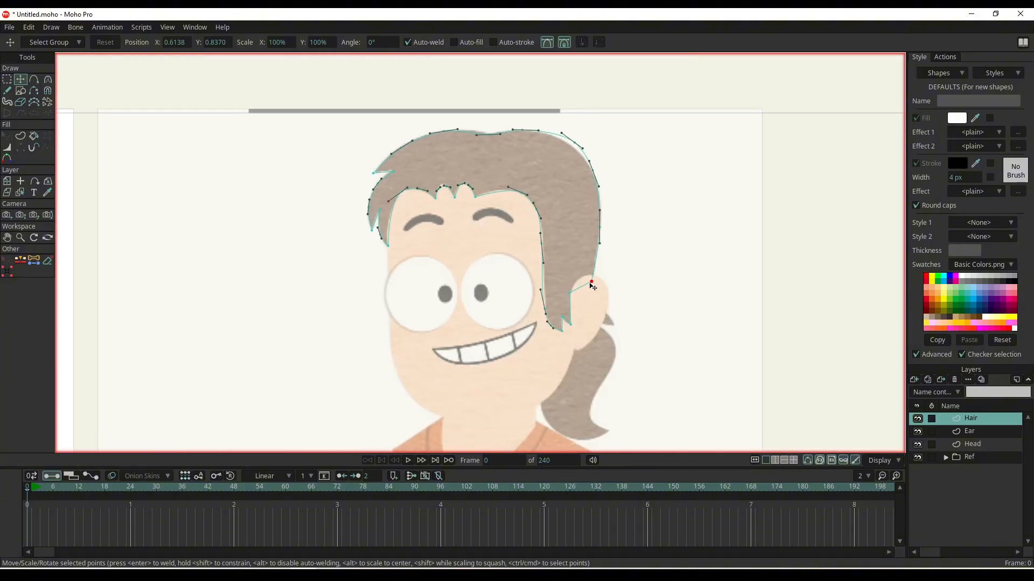
pyautogui.scroll(5, 593, 292)
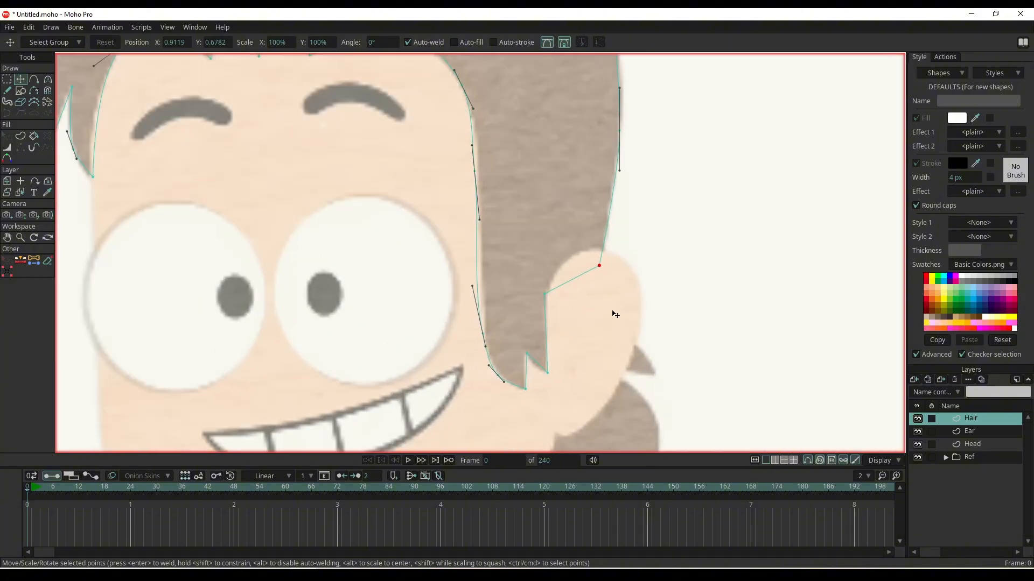
pyautogui.scroll(-5, 615, 314)
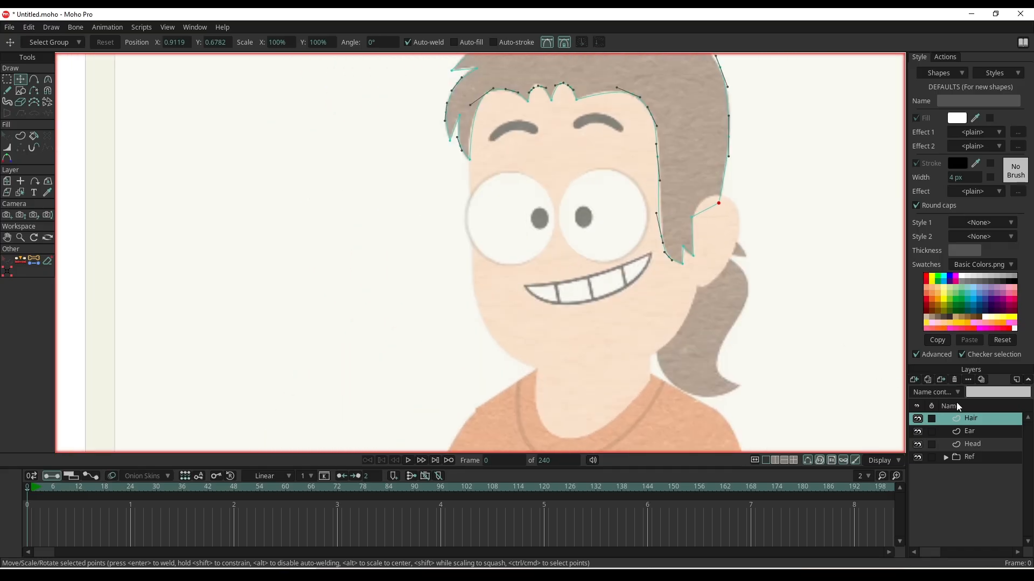
# - Add a vector layer named Back Hair and place it between the Head layer and the Ref group
pyautogui.click(911, 380)
pyautogui.click(931, 404)
pyautogui.write('Back Hai')
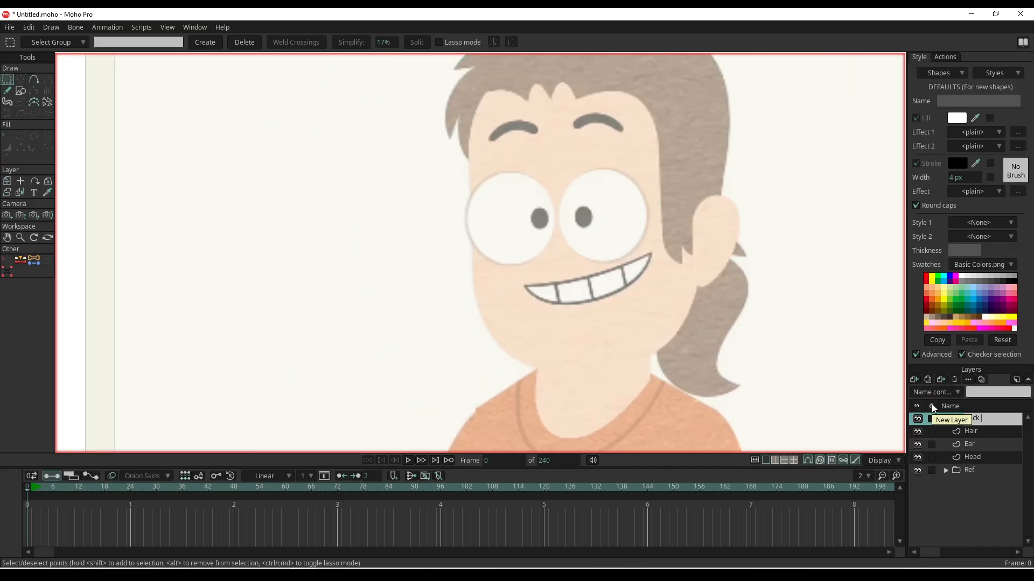
pyautogui.write('r')
pyautogui.press('Return')
pyautogui.moveTo(983, 460); pyautogui.dragTo(983, 463)
# - Trace the ponytail as a closed outline with the Add Point tool, extending it behind the jaw and ear
pyautogui.moveTo(674, 334); pyautogui.dragTo(643, 322)
pyautogui.press('a')
pyautogui.moveTo(640, 229); pyautogui.dragTo(694, 245)
pyautogui.moveTo(694, 244)
pyautogui.mouseDown()
pyautogui.moveTo(717, 293)
pyautogui.moveTo(685, 356)
pyautogui.moveTo(708, 373)
pyautogui.moveTo(654, 385)
pyautogui.moveTo(620, 342)
pyautogui.moveTo(639, 237)
pyautogui.mouseUp()
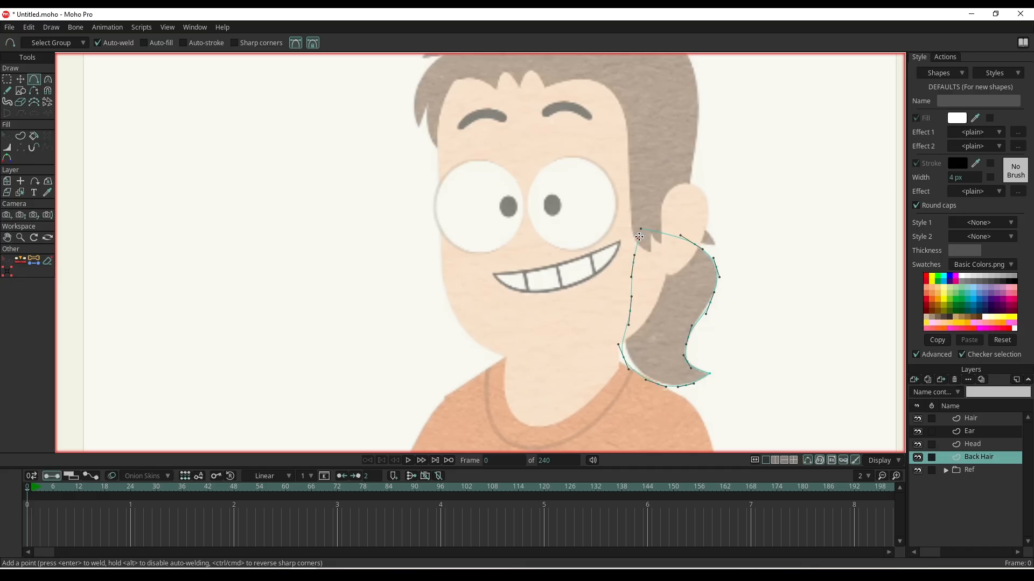
# - Adjust the ponytail outline's upper point and the points around its lower tip to follow the reference
pyautogui.scroll(6, 652, 281)
pyautogui.press('t')
pyautogui.moveTo(633, 186); pyautogui.dragTo(633, 192)
pyautogui.scroll(-5, 635, 208)
pyautogui.scroll(-4, 639, 225)
pyautogui.moveTo(624, 295); pyautogui.dragTo(650, 317)
pyautogui.scroll(5, 651, 318)
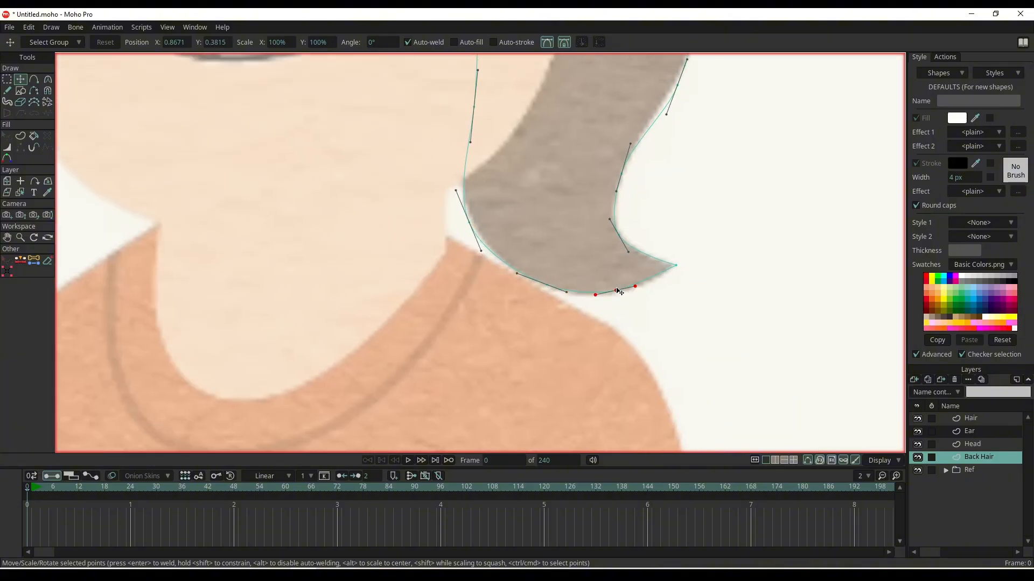
pyautogui.click(618, 234)
pyautogui.scroll(-5, 619, 230)
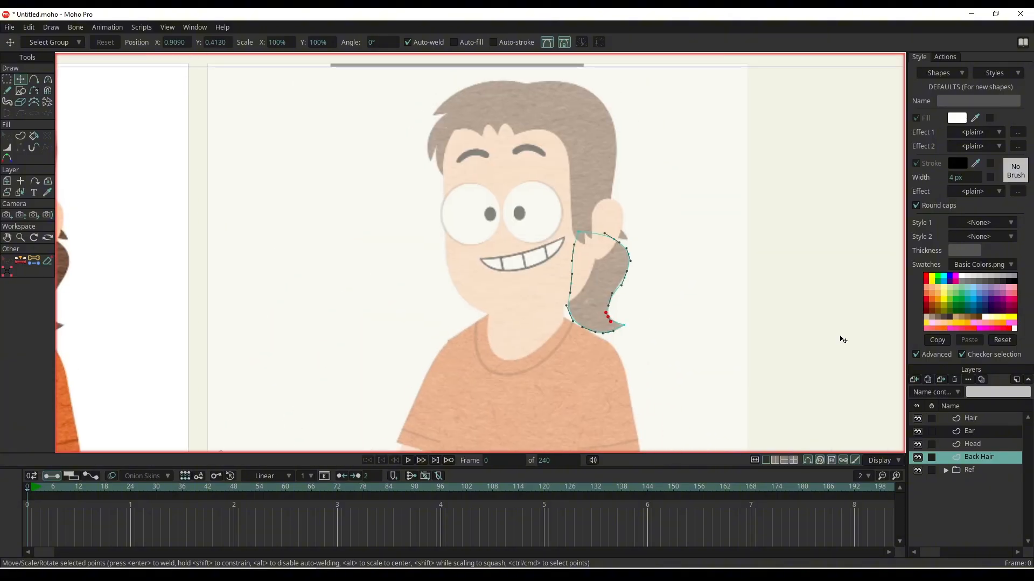
# - Add a vector layer named Eye directly above the Head layer
pyautogui.click(965, 445)
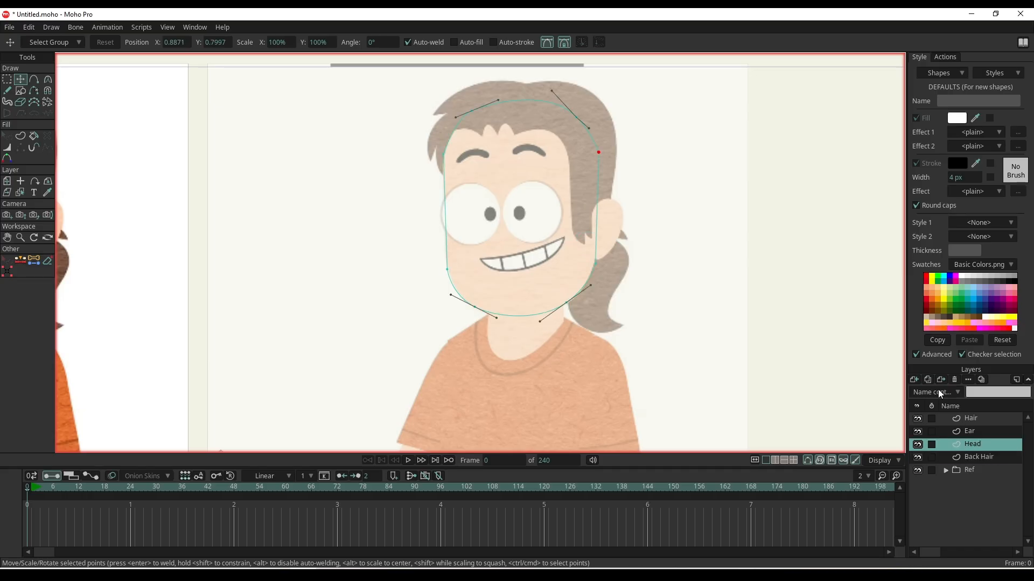
pyautogui.click(914, 381)
pyautogui.click(932, 392)
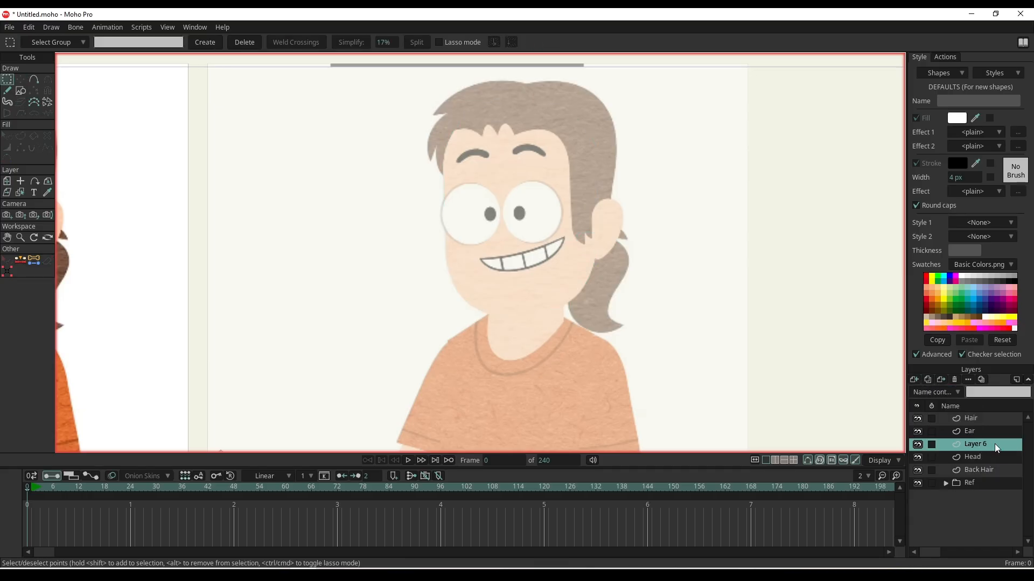
pyautogui.doubleClick(975, 444)
pyautogui.write('Eye')
pyautogui.press('Return')
# - Draw an ellipse over the eye nearer the ear, starting from the centre of the eye white
pyautogui.scroll(3, 467, 230)
pyautogui.scroll(3, 466, 232)
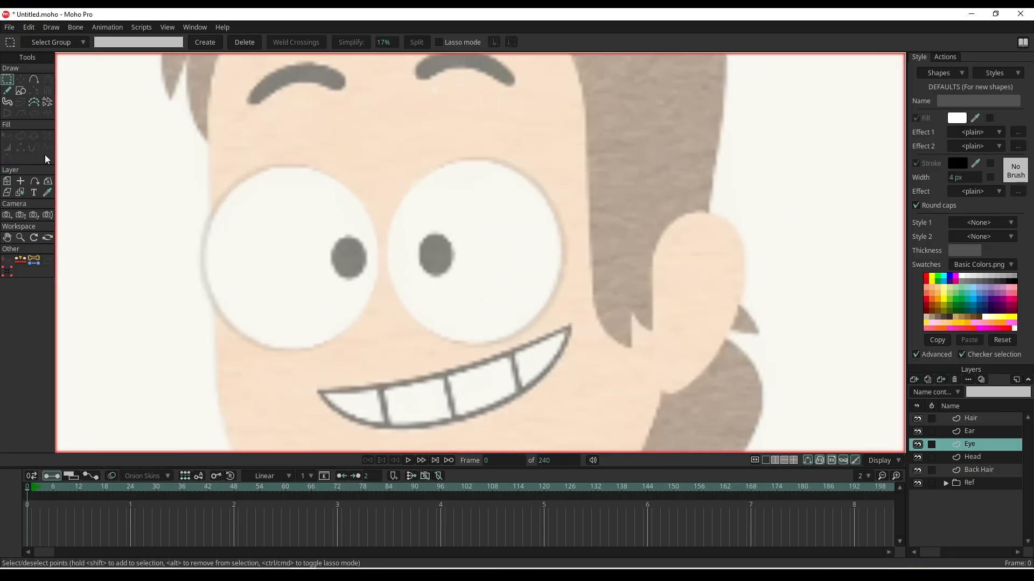
pyautogui.click(20, 91)
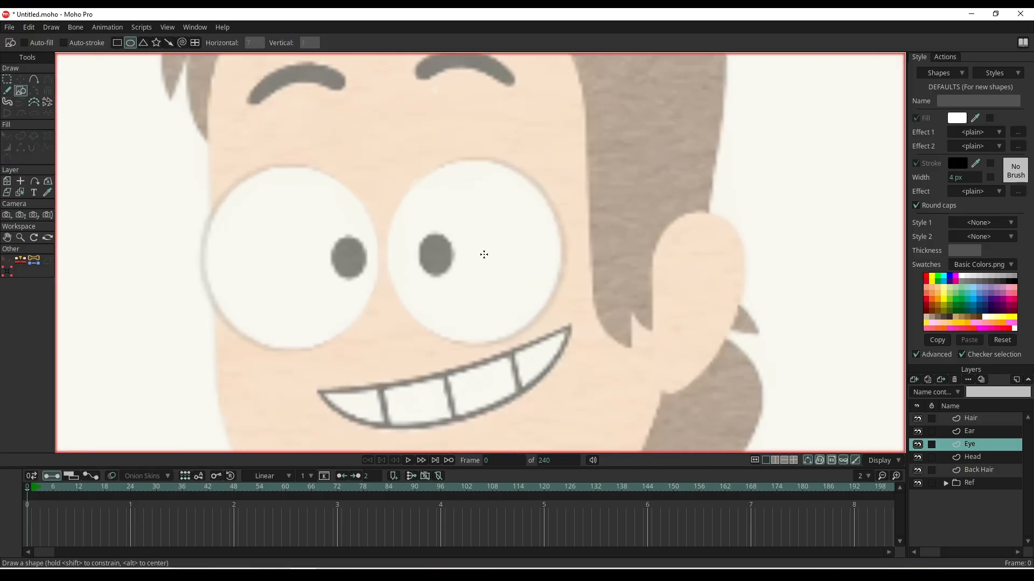
pyautogui.moveTo(476, 258); pyautogui.dragTo(566, 362)
pyautogui.press('t')
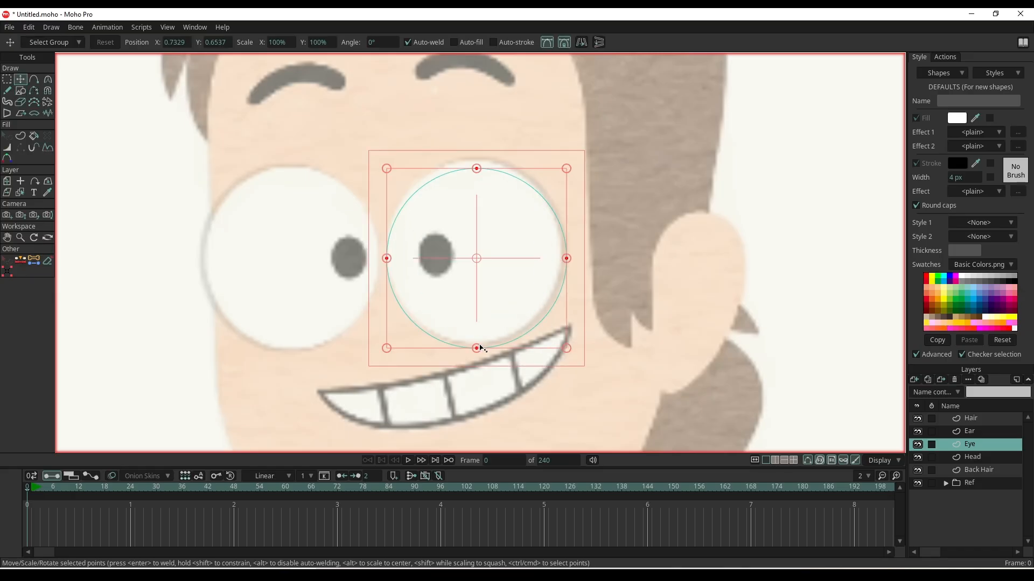
# - Scale the eye ellipse and move its side, upper and lower points to fit the reference eye white
pyautogui.click(554, 339)
pyautogui.click(563, 253)
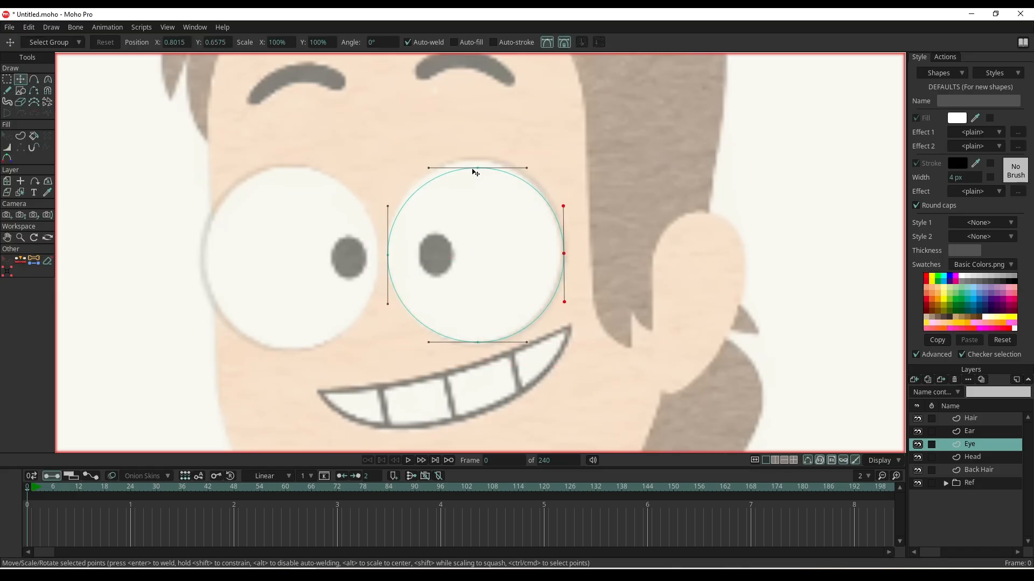
pyautogui.moveTo(473, 169); pyautogui.dragTo(470, 161)
pyautogui.moveTo(389, 250); pyautogui.dragTo(389, 246)
pyautogui.moveTo(474, 341); pyautogui.dragTo(474, 342)
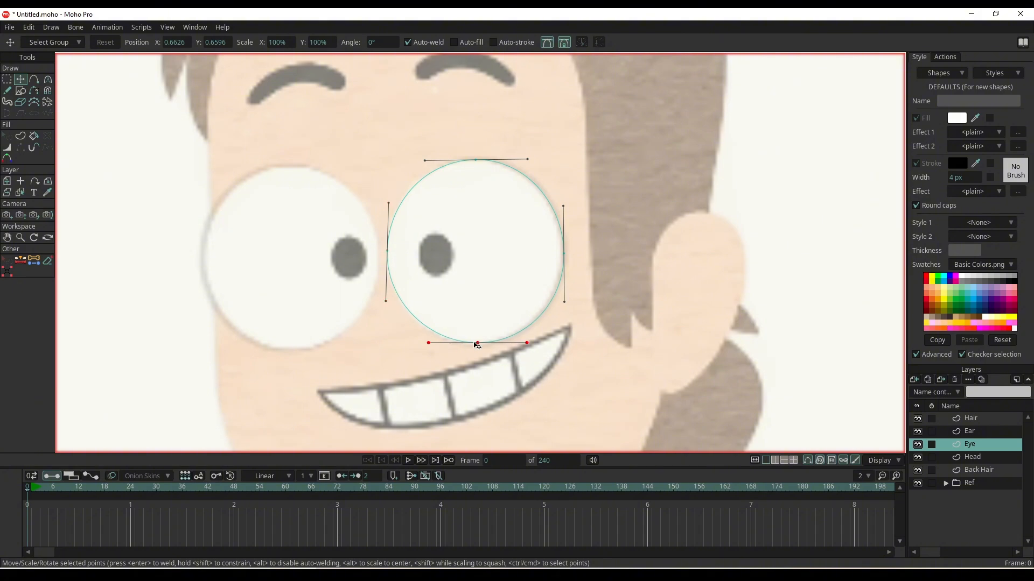
pyautogui.click(566, 258)
# - Make a copy of the eye ellipse, shrink it onto the pupil and fit its points to the pupil's edge
pyautogui.hotkey('ctrl', 'a')
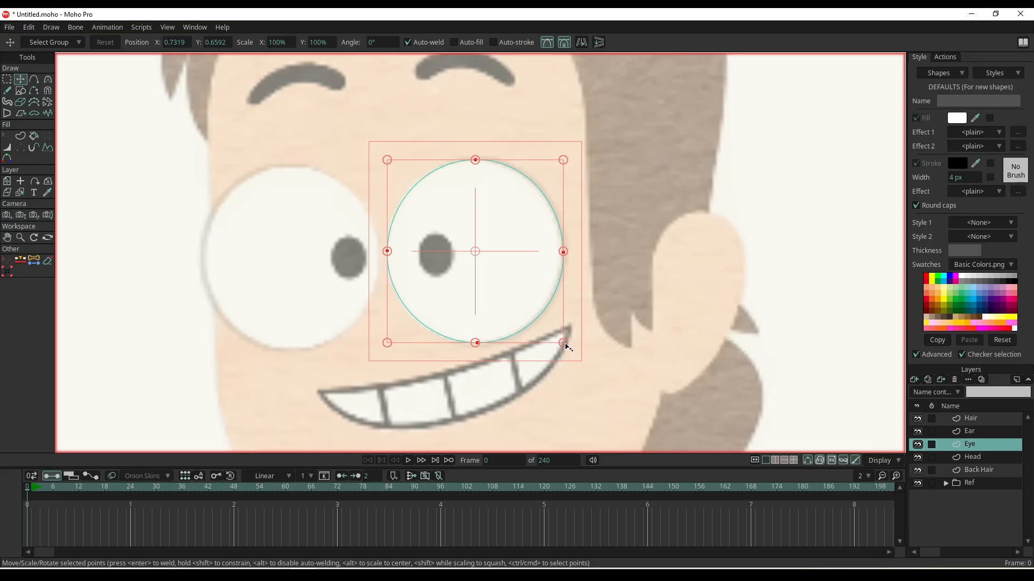
pyautogui.moveTo(566, 345); pyautogui.dragTo(450, 260)
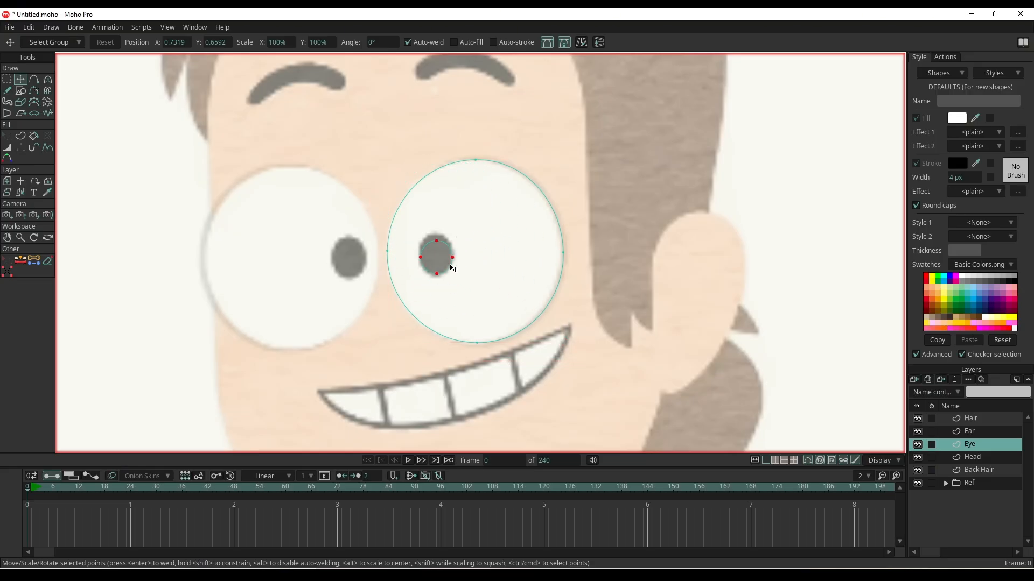
pyautogui.click(481, 260)
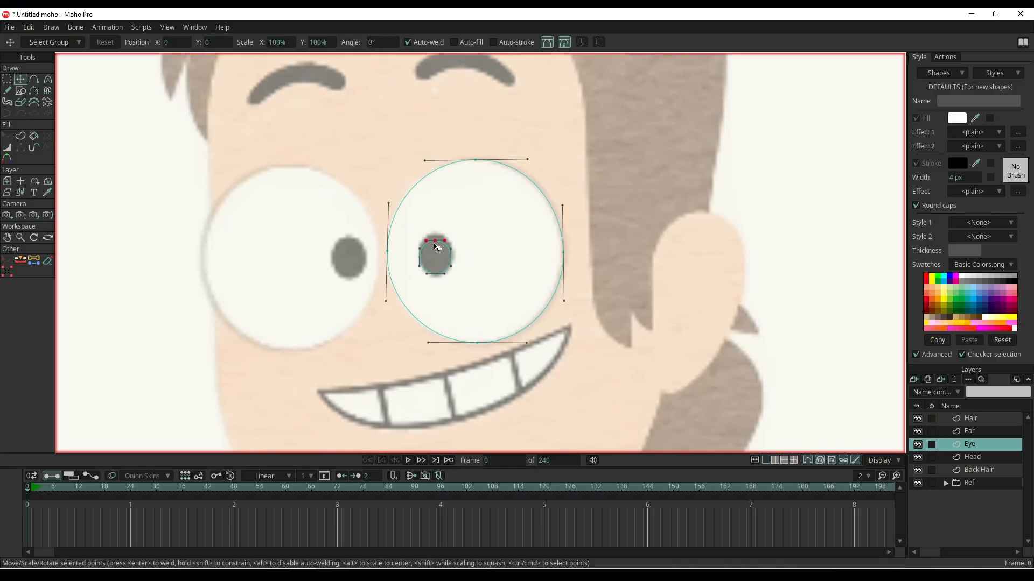
pyautogui.click(420, 256)
pyautogui.click(480, 254)
pyautogui.moveTo(551, 191); pyautogui.dragTo(644, 220)
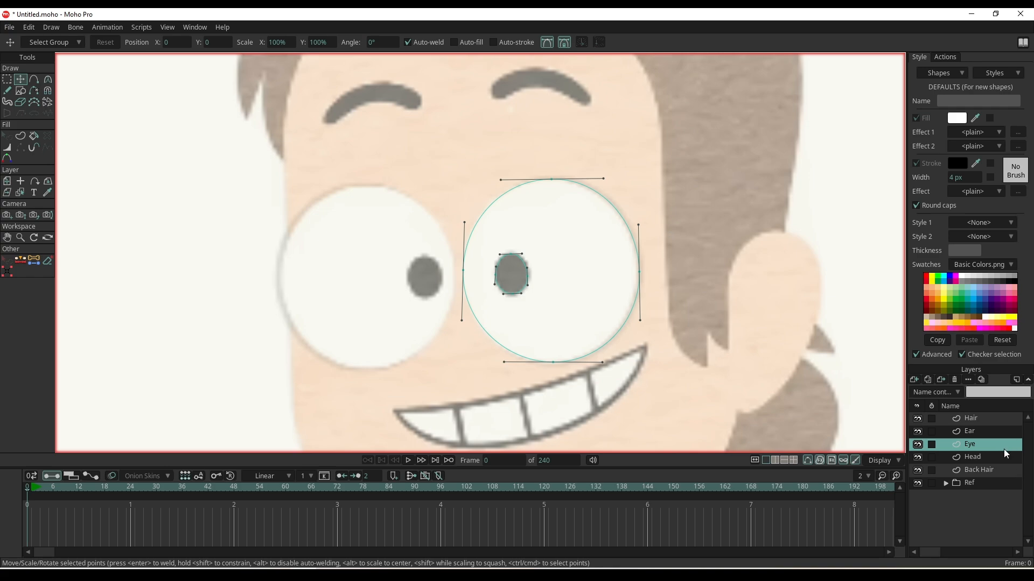
# - Duplicate the Eye layer, flip the copy's points horizontally and fit them over the other eye
pyautogui.rightClick(971, 448)
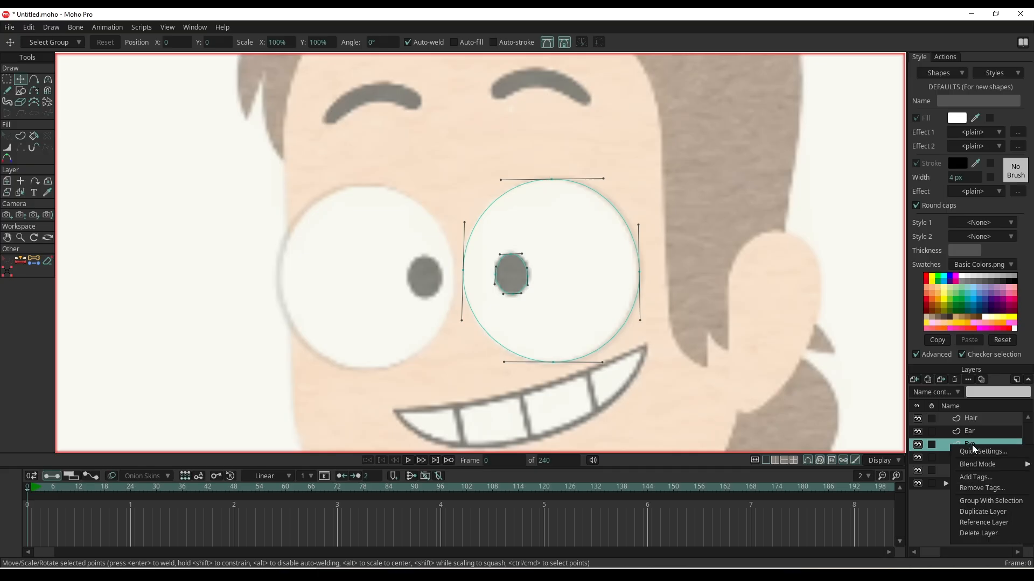
pyautogui.click(992, 512)
pyautogui.hotkey('ctrl', 'a')
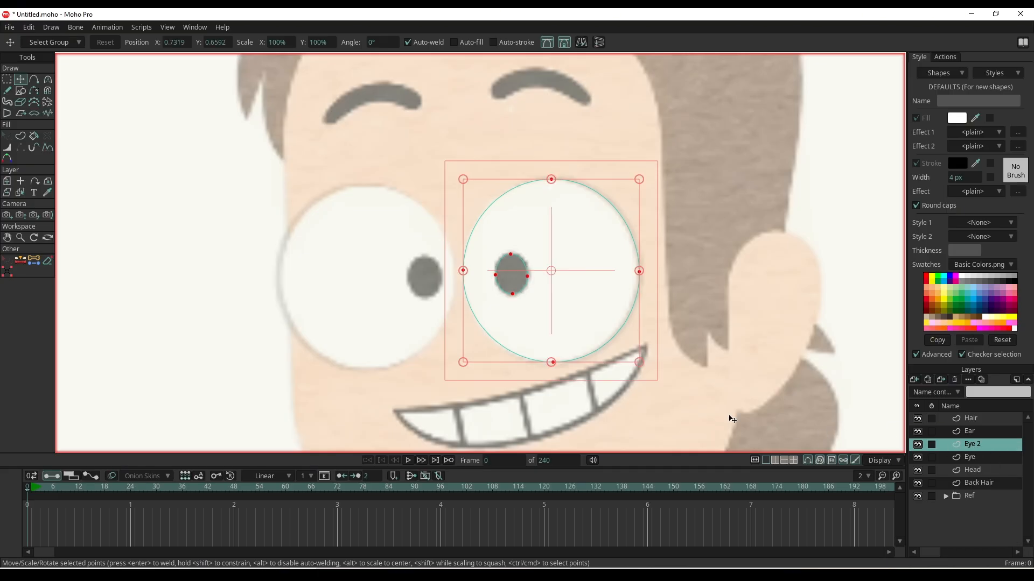
pyautogui.click(582, 43)
pyautogui.moveTo(615, 335); pyautogui.dragTo(427, 341)
pyautogui.moveTo(282, 278); pyautogui.dragTo(285, 278)
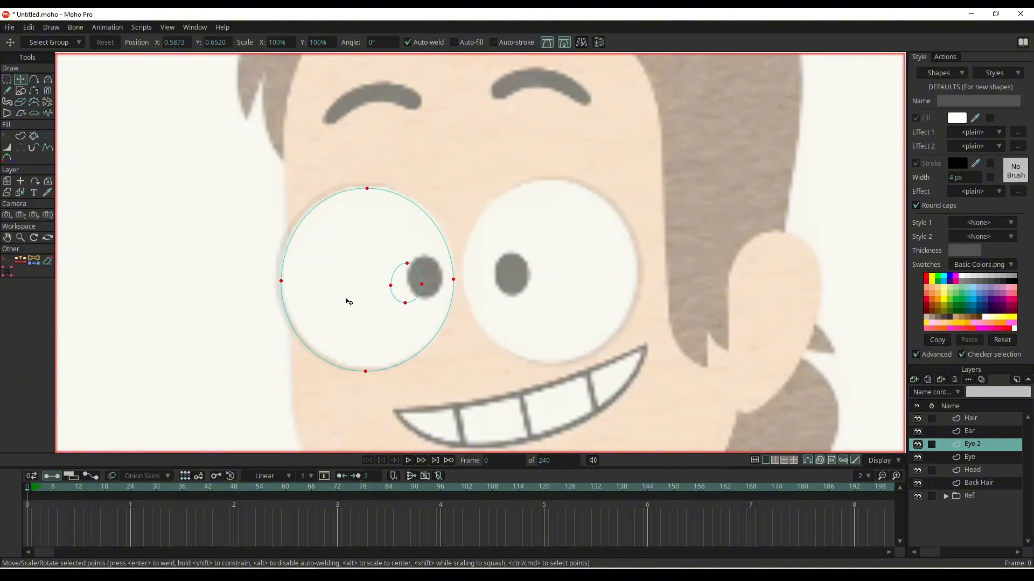
pyautogui.press('Return')
# - Move the duplicated eye's pupil outline onto the reference pupil
pyautogui.click(413, 299)
pyautogui.moveTo(410, 293); pyautogui.dragTo(431, 295)
pyautogui.press('Return')
# - Add a vector layer named Mouth directly above the Head layer
pyautogui.scroll(-7, 590, 326)
pyautogui.scroll(7, 592, 329)
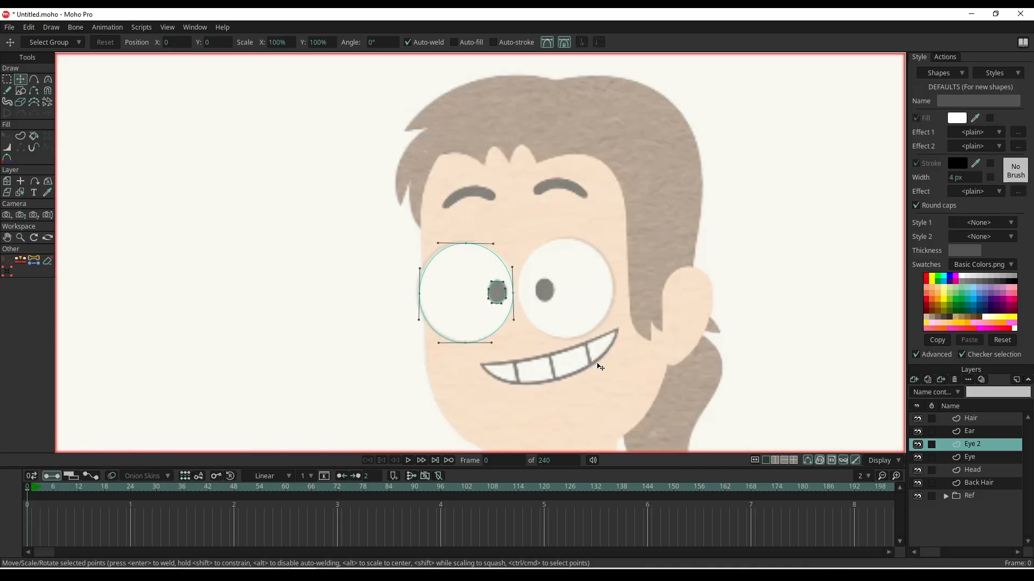
pyautogui.moveTo(600, 364); pyautogui.dragTo(622, 316)
pyautogui.click(968, 418)
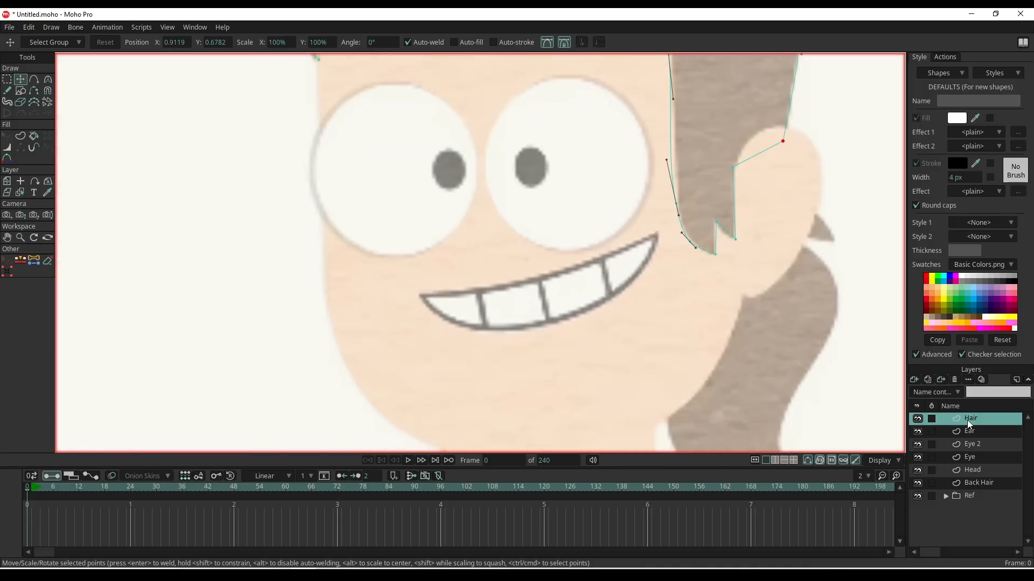
pyautogui.click(968, 430)
pyautogui.click(972, 470)
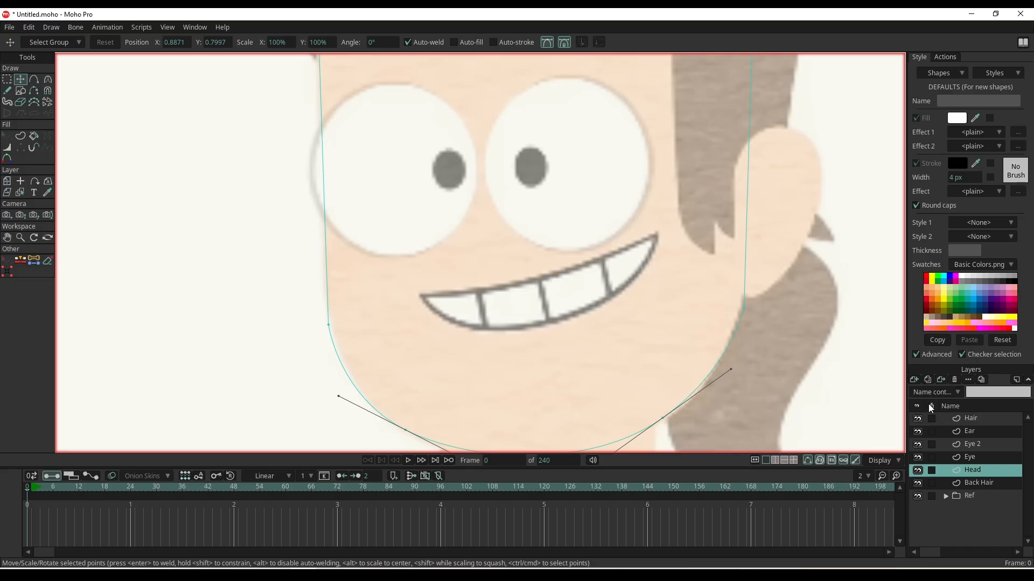
pyautogui.click(915, 380)
pyautogui.click(964, 473)
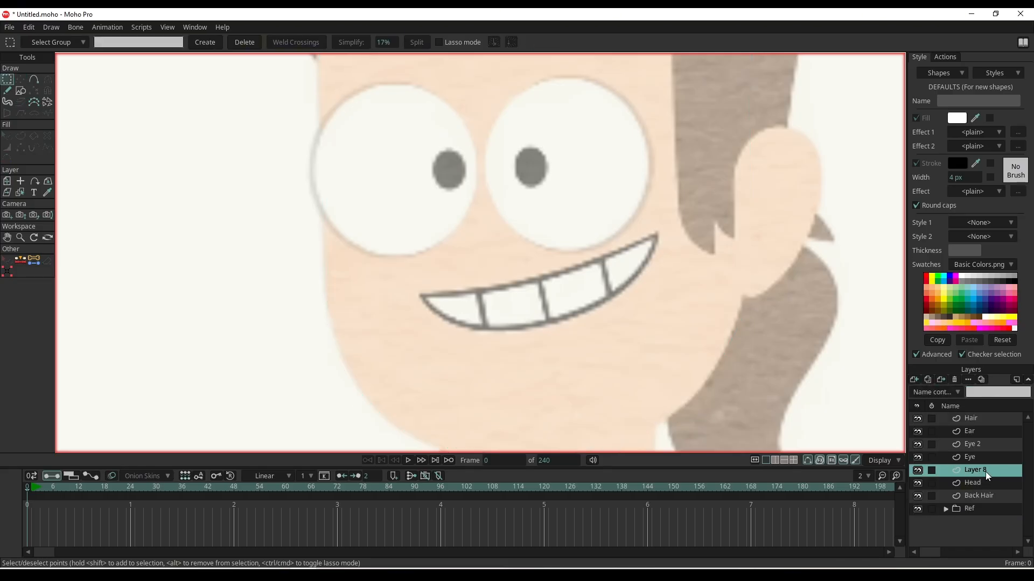
pyautogui.doubleClick(975, 470)
pyautogui.write('Mouth')
pyautogui.press('Return')
# - Trace the smiling mouth as a closed outline with the Add Point tool, along the upper edge and back around the lower curve
pyautogui.press('a')
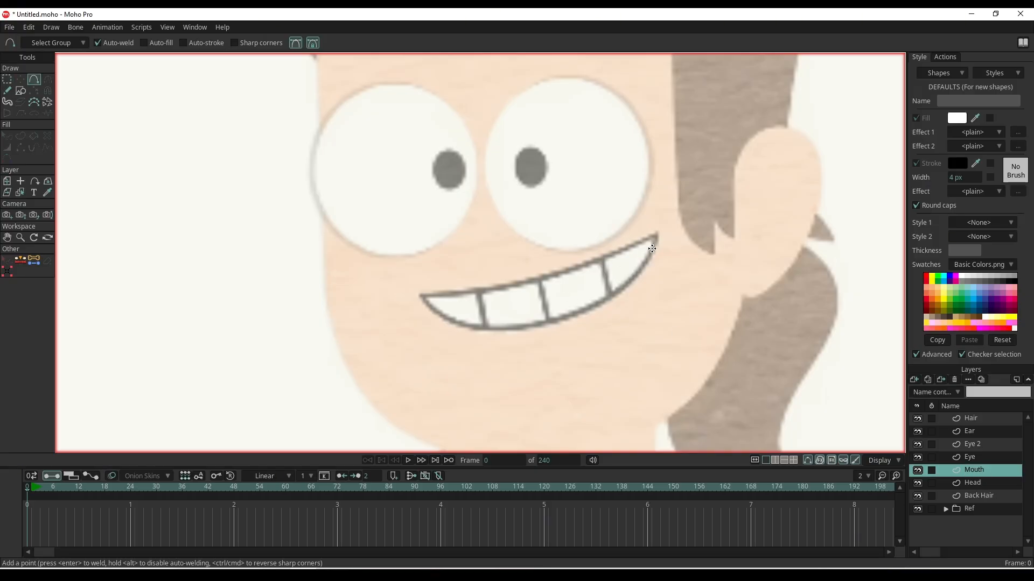
pyautogui.moveTo(658, 248); pyautogui.dragTo(604, 265)
pyautogui.click(558, 281)
pyautogui.click(522, 292)
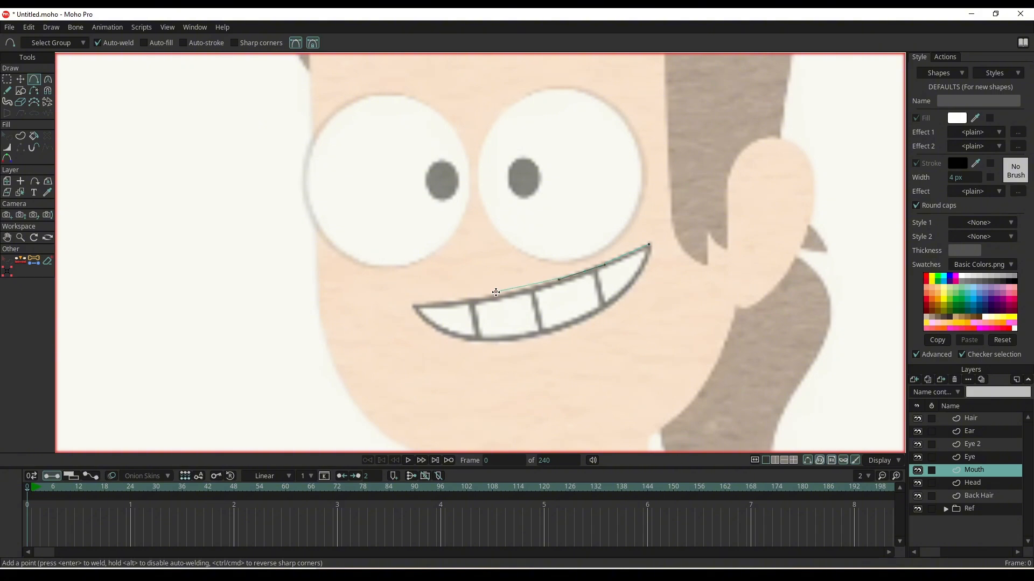
pyautogui.click(469, 302)
pyautogui.click(412, 306)
pyautogui.click(427, 324)
pyautogui.click(454, 338)
pyautogui.click(479, 342)
pyautogui.click(521, 343)
pyautogui.click(551, 336)
pyautogui.click(587, 321)
pyautogui.click(619, 299)
pyautogui.click(635, 282)
pyautogui.click(648, 244)
# - Adjust the points on the mouth outline's lower curve and upper edge to match the reference smile
pyautogui.scroll(2, 630, 293)
pyautogui.scroll(1, 631, 294)
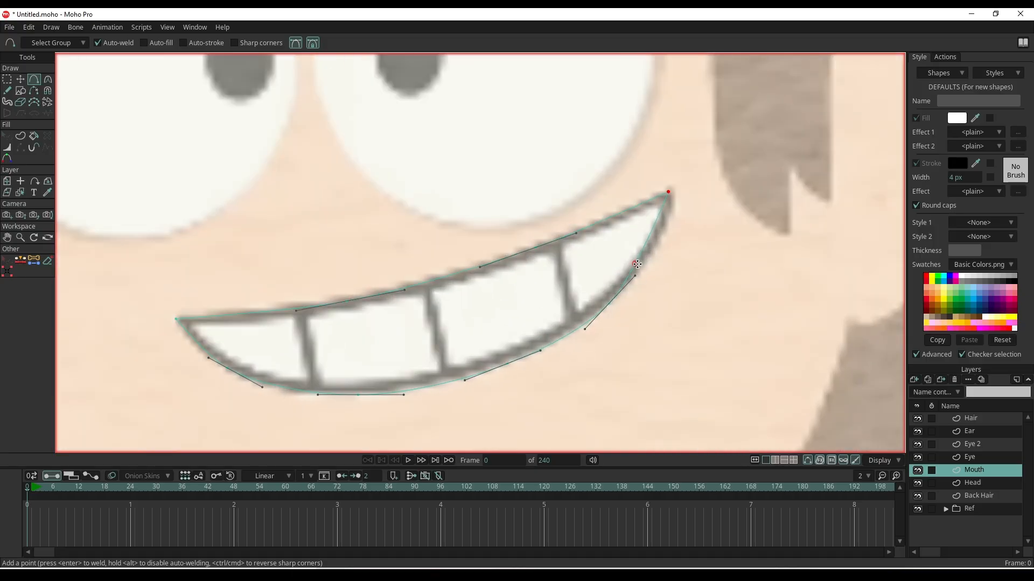
pyautogui.scroll(-1, 635, 273)
pyautogui.press('t')
pyautogui.moveTo(396, 378); pyautogui.dragTo(397, 374)
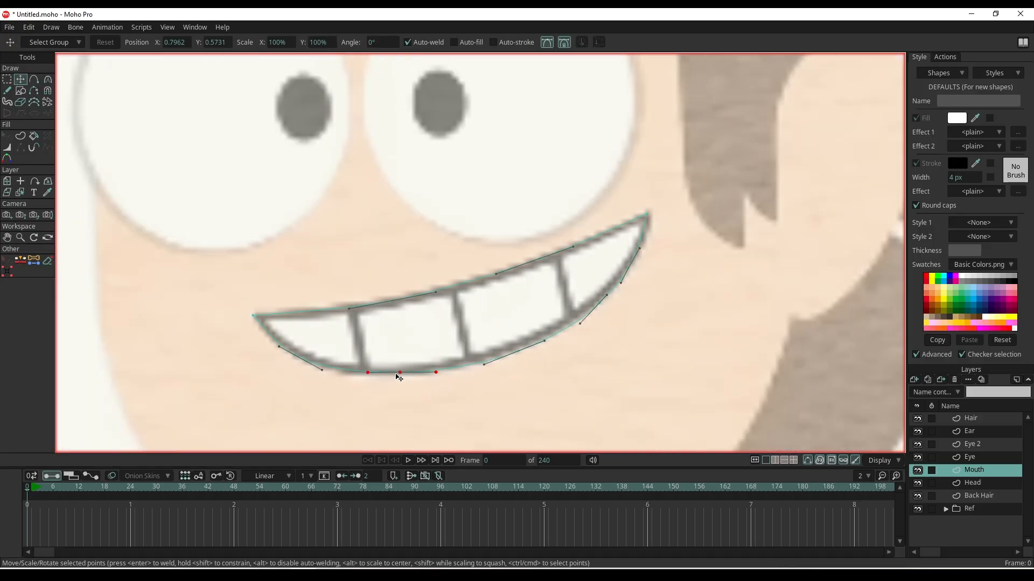
pyautogui.moveTo(517, 352); pyautogui.dragTo(516, 350)
pyautogui.click(537, 259)
pyautogui.click(390, 301)
pyautogui.scroll(-5, 415, 317)
pyautogui.scroll(-2, 443, 330)
pyautogui.click(543, 348)
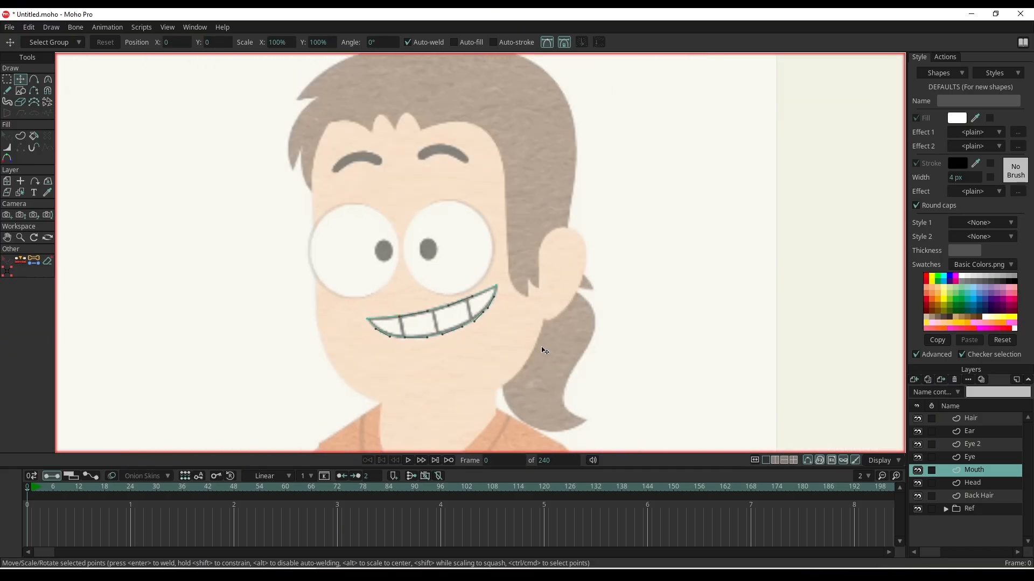
# - Add a vector layer named Brows directly above the Head layer
pyautogui.scroll(-6, 484, 347)
pyautogui.moveTo(537, 373); pyautogui.dragTo(561, 276)
pyautogui.scroll(5, 488, 245)
pyautogui.scroll(3, 489, 247)
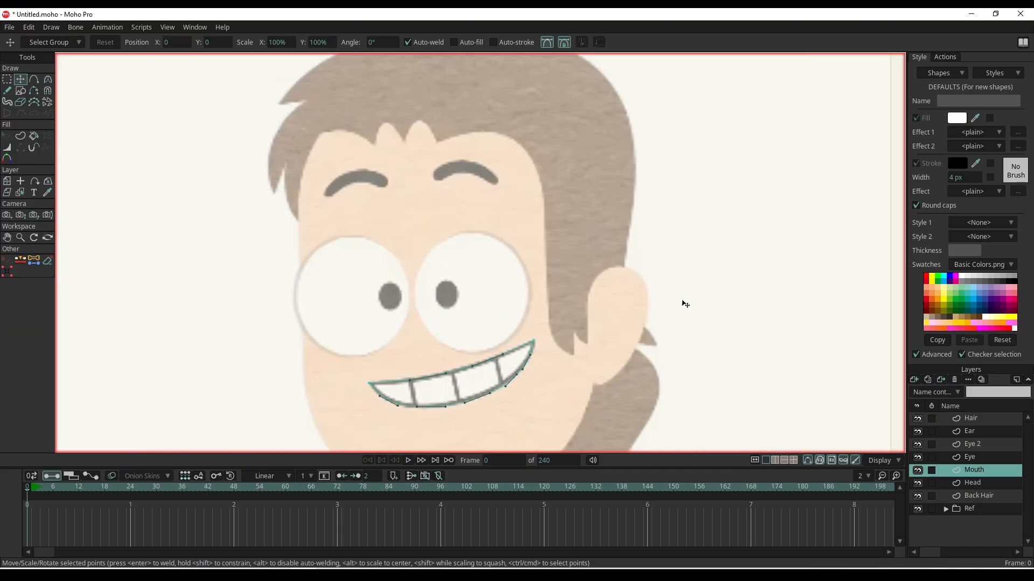
pyautogui.click(980, 480)
pyautogui.click(914, 379)
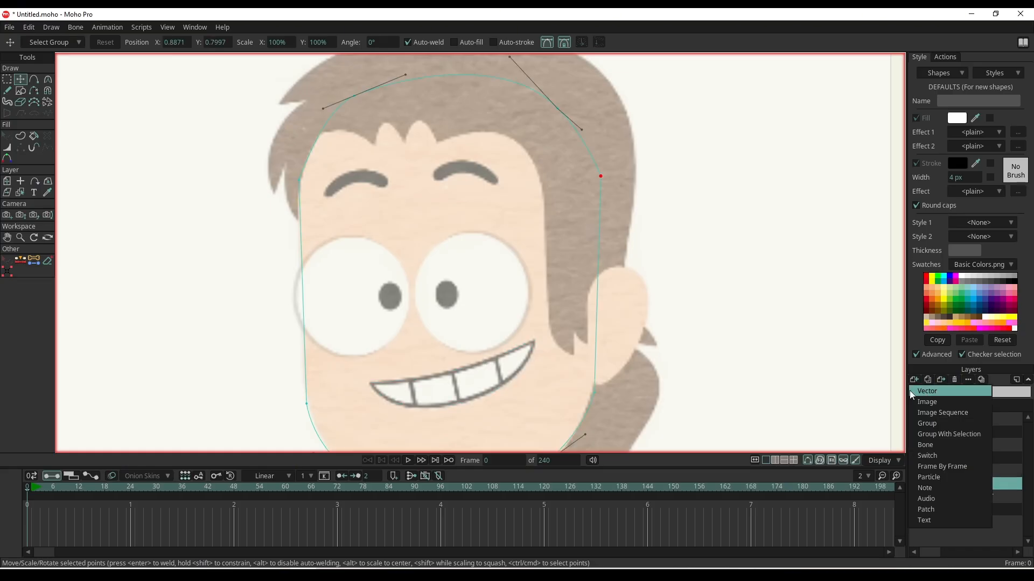
pyautogui.click(909, 390)
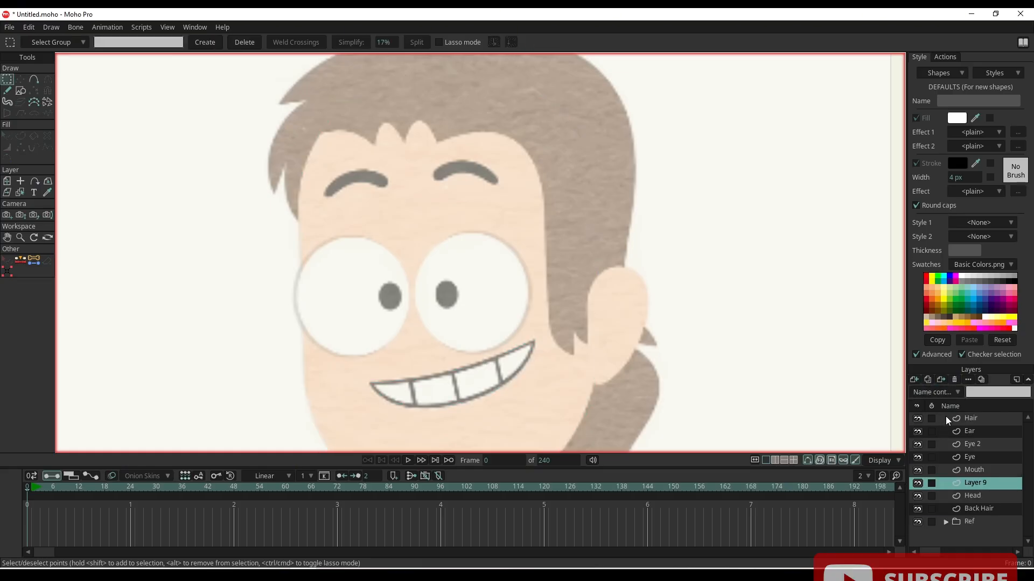
pyautogui.doubleClick(975, 483)
pyautogui.write('Brows')
pyautogui.press('Return')
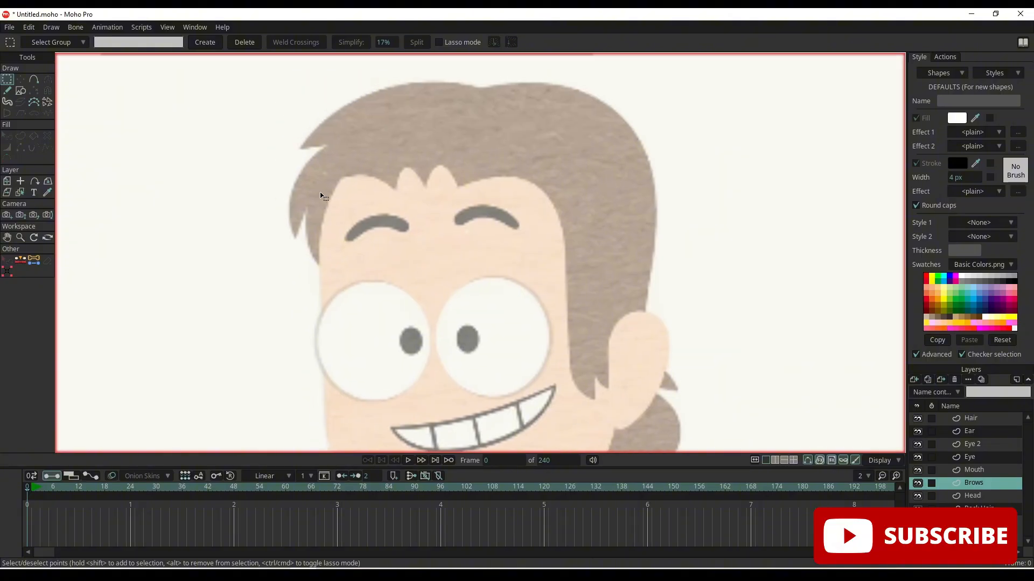
# - Trace the eyebrow nearer the ear as an outline with the Add Point tool, along its upper edge and back underneath
pyautogui.scroll(5, 394, 207)
pyautogui.press('a')
pyautogui.moveTo(702, 266)
pyautogui.mouseDown()
pyautogui.moveTo(637, 234)
pyautogui.moveTo(584, 238)
pyautogui.moveTo(557, 256)
pyautogui.moveTo(548, 242)
pyautogui.moveTo(554, 223)
pyautogui.moveTo(620, 204)
pyautogui.moveTo(666, 217)
pyautogui.moveTo(719, 255)
pyautogui.moveTo(707, 260)
pyautogui.moveTo(727, 257)
pyautogui.mouseUp()
pyautogui.scroll(6, 695, 262)
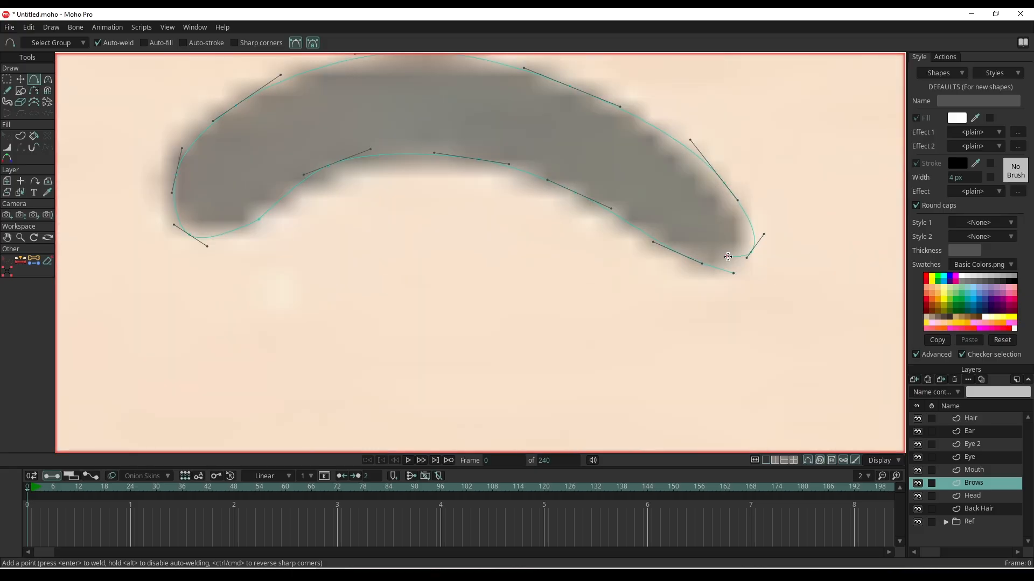
# - Adjust the points and weld the open ends at the eyebrow's outer tip to close the outline
pyautogui.scroll(2, 729, 281)
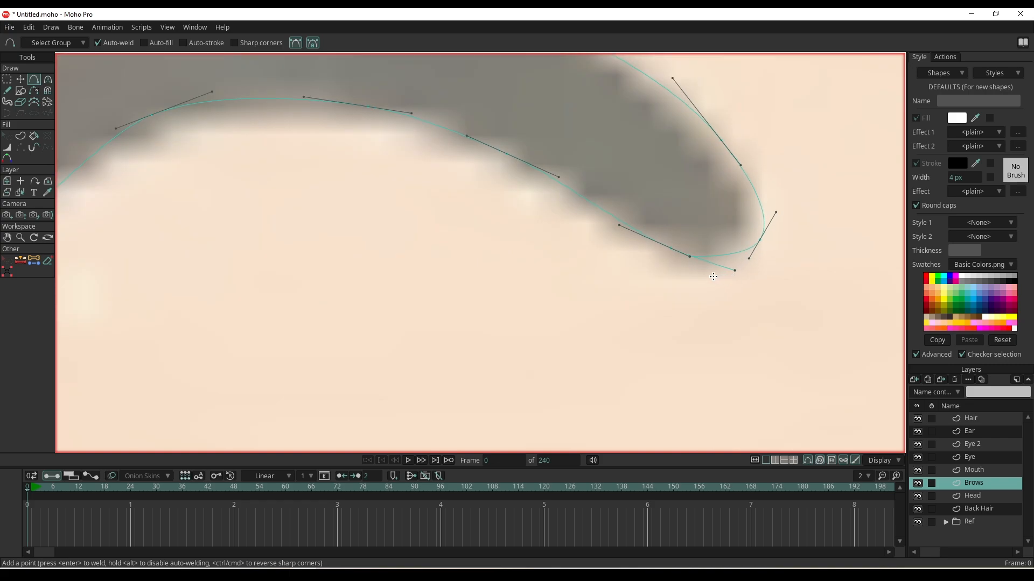
pyautogui.scroll(3, 713, 276)
pyautogui.press('t')
pyautogui.click(660, 219)
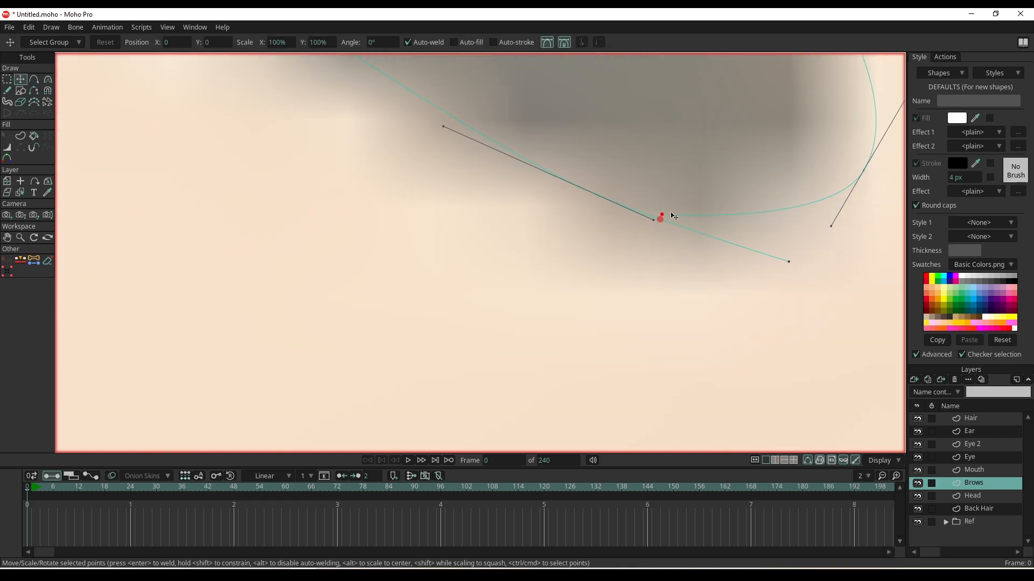
pyautogui.moveTo(671, 213); pyautogui.dragTo(682, 201)
pyautogui.moveTo(605, 198); pyautogui.dragTo(649, 206)
pyautogui.moveTo(788, 261); pyautogui.dragTo(709, 255)
pyautogui.moveTo(680, 201); pyautogui.dragTo(790, 267)
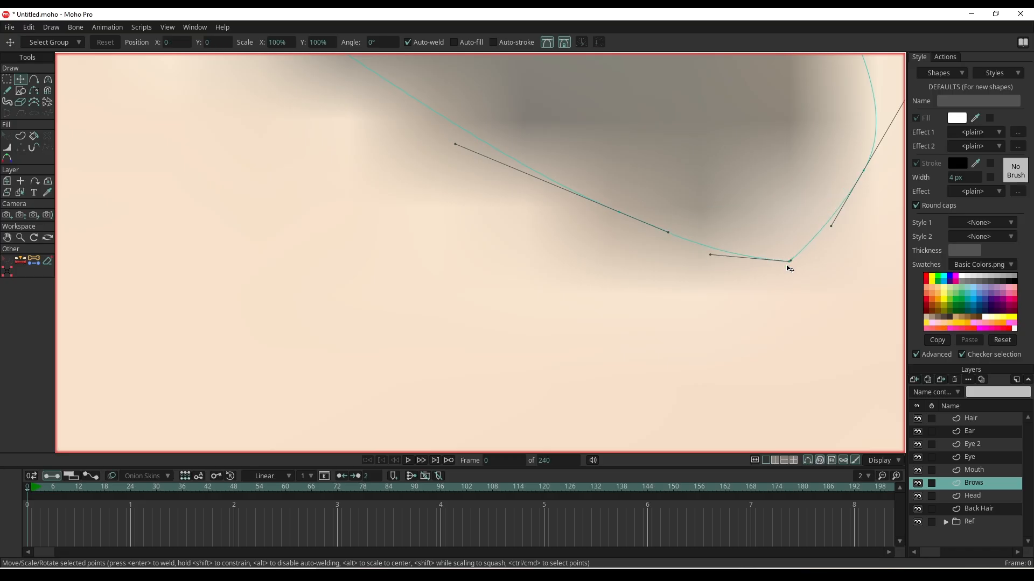
pyautogui.moveTo(710, 255); pyautogui.dragTo(814, 249)
pyautogui.scroll(-12, 754, 286)
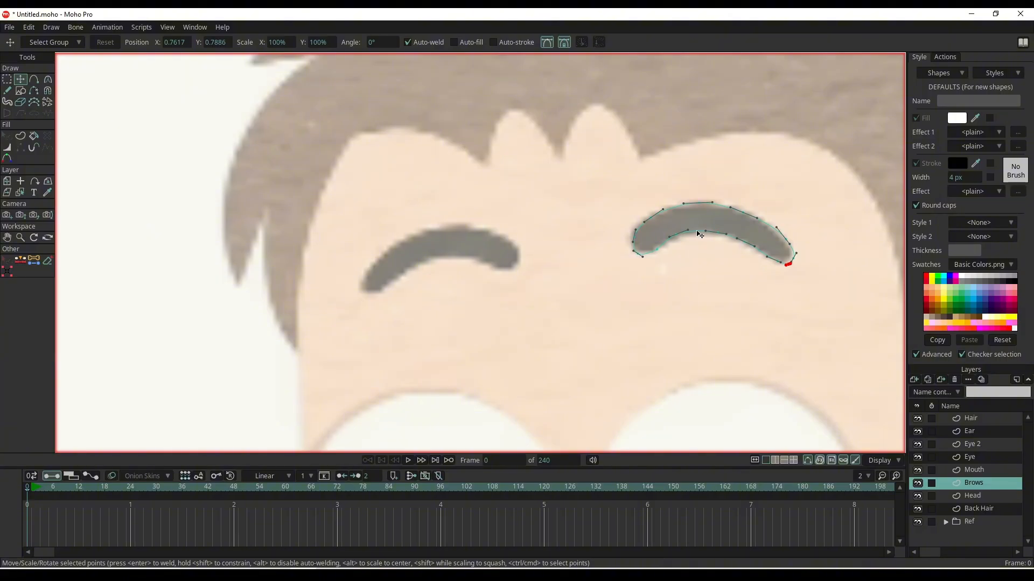
# - Duplicate the eyebrow outline, flip the copy horizontally and fit it over the other reference eyebrow
pyautogui.hotkey('ctrl', 'a')
pyautogui.click(581, 42)
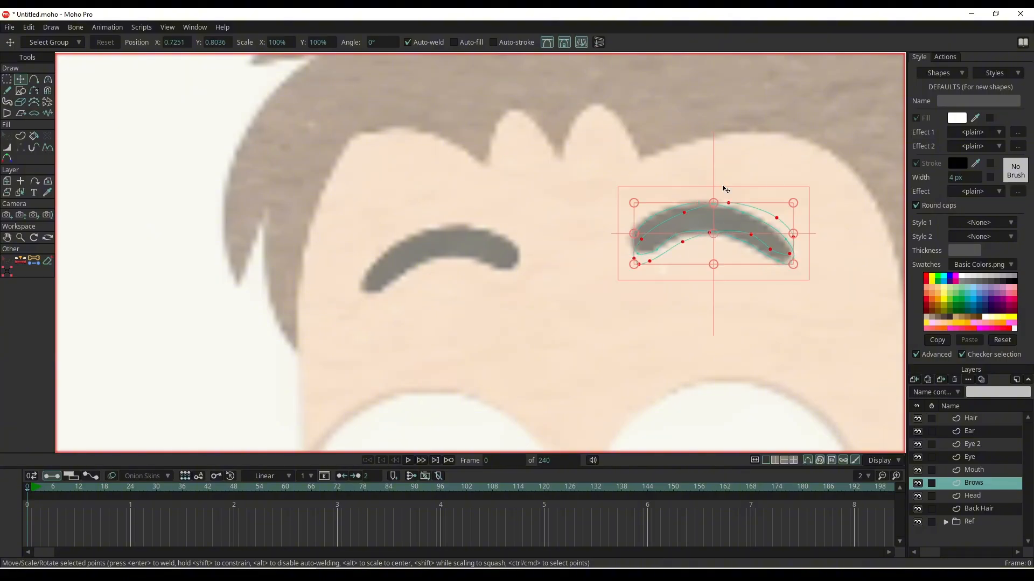
pyautogui.moveTo(764, 246); pyautogui.dragTo(491, 267)
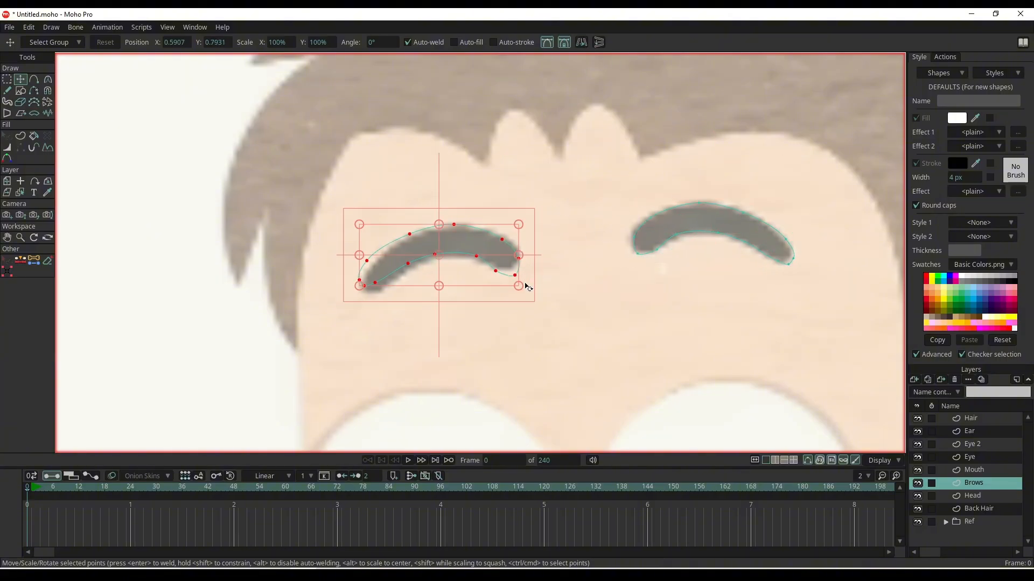
pyautogui.click(541, 279)
# - Group all layers from Hair to Back Hair into a group named Head
pyautogui.scroll(-10, 738, 295)
pyautogui.moveTo(749, 321); pyautogui.dragTo(682, 220)
pyautogui.scroll(3, 669, 267)
pyautogui.moveTo(668, 268); pyautogui.dragTo(623, 241)
pyautogui.scroll(-4, 635, 247)
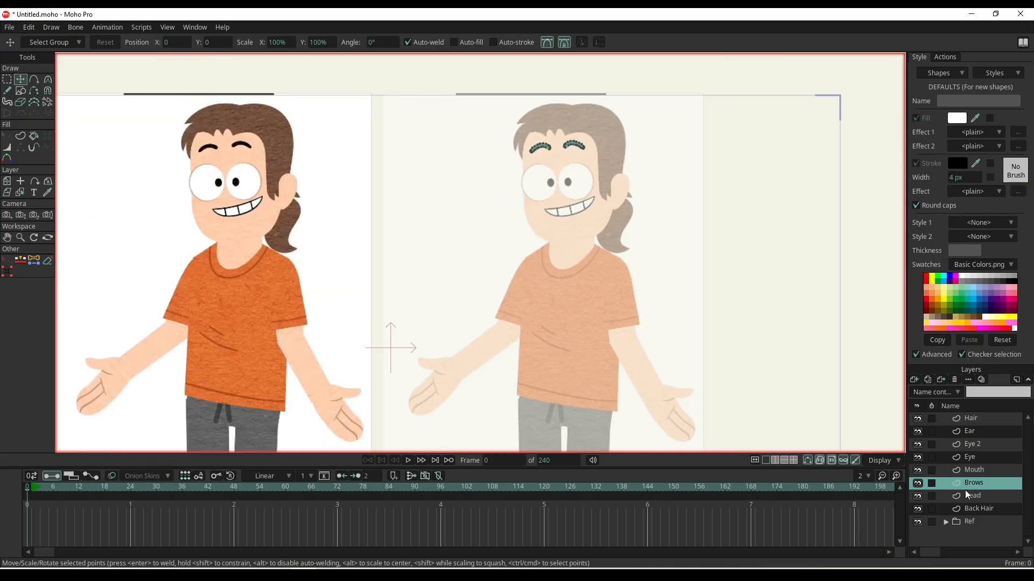
pyautogui.click(972, 509)
pyautogui.keyDown('shift'); pyautogui.click(972, 419); pyautogui.keyUp('shift')
pyautogui.rightClick(972, 421)
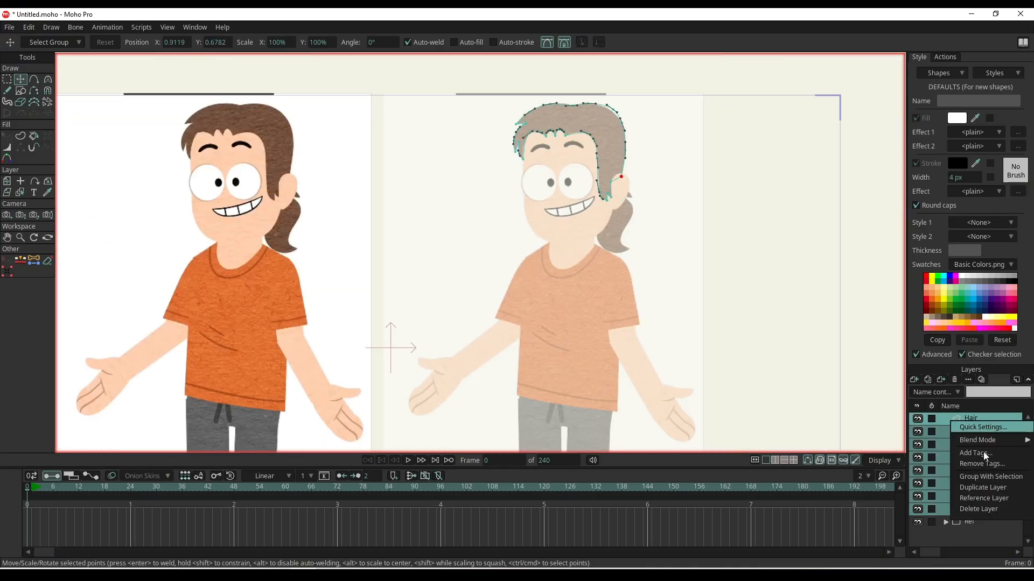
pyautogui.click(993, 478)
pyautogui.write('He')
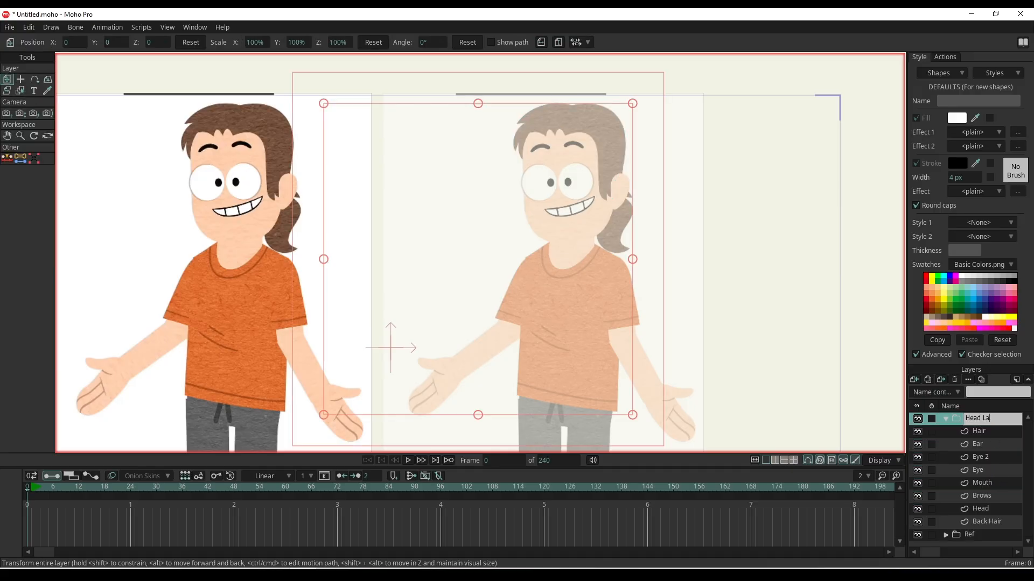
pyautogui.write('ad')
pyautogui.press('Return')
# - Select the ponytail outline on the Back Hair layer with the Create Shape tool and set the shape type to Fill
pyautogui.scroll(5, 702, 250)
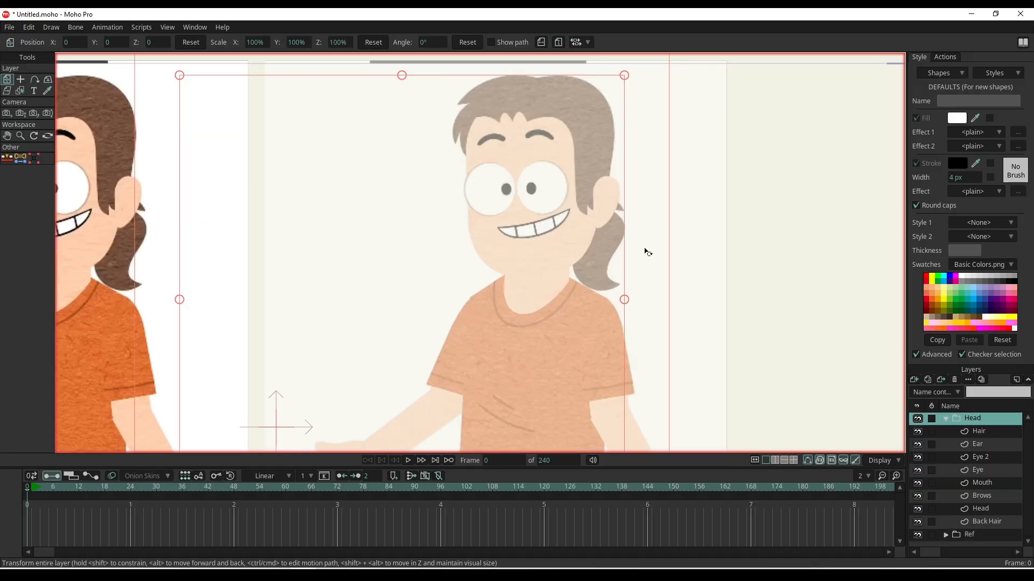
pyautogui.scroll(-2, 752, 265)
pyautogui.click(984, 522)
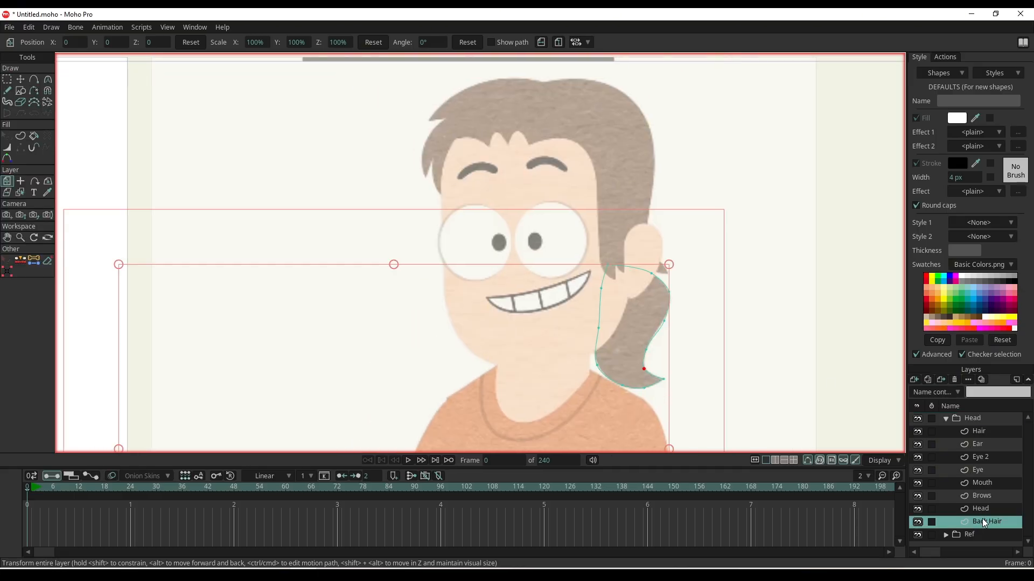
pyautogui.press('u')
pyautogui.click(653, 341)
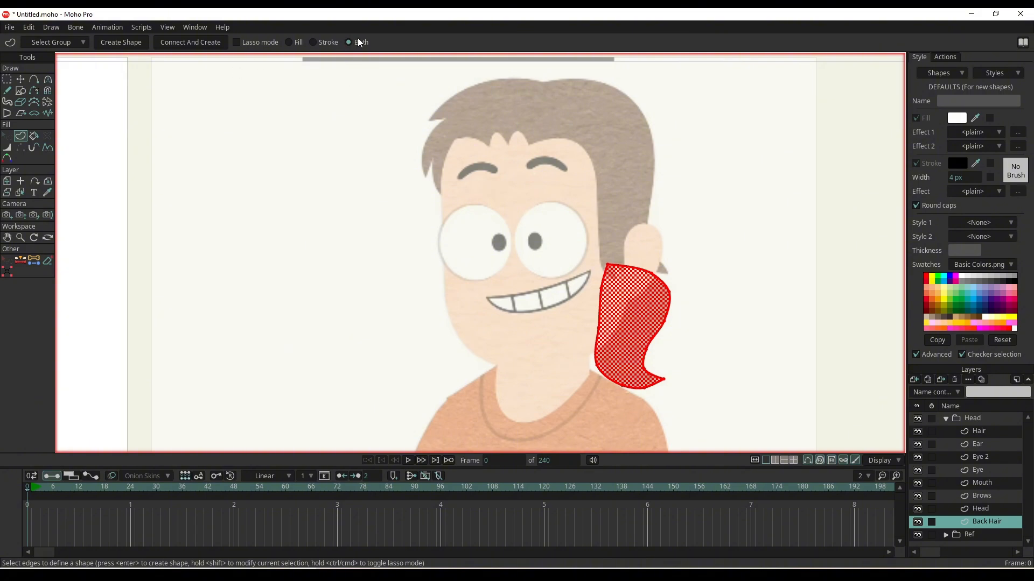
pyautogui.click(314, 43)
pyautogui.click(292, 41)
# - Set the default stroke effect to Image Texture using the Hair Colour image, with the Tile fill mode
pyautogui.click(981, 192)
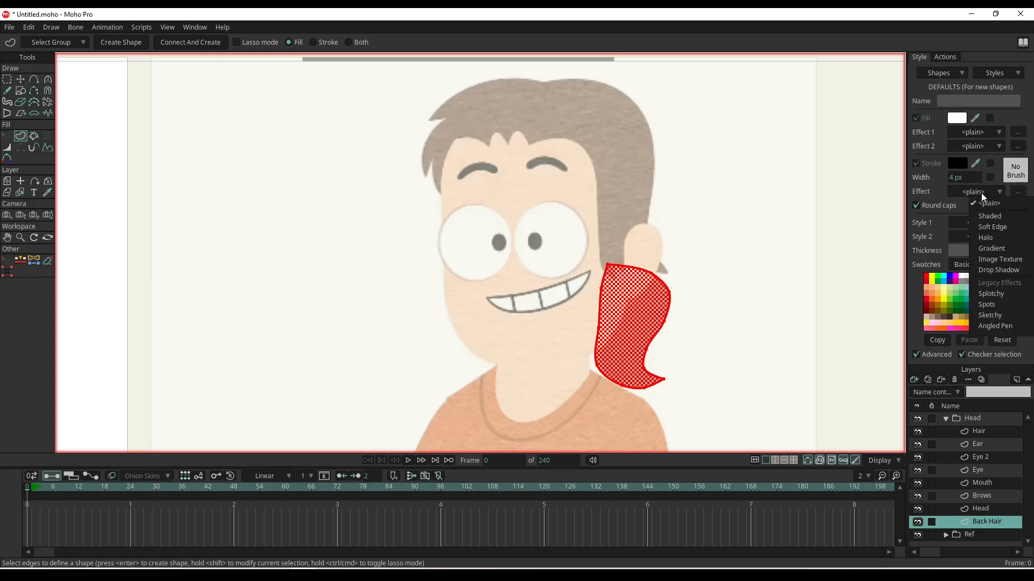
pyautogui.click(1011, 259)
pyautogui.click(572, 257)
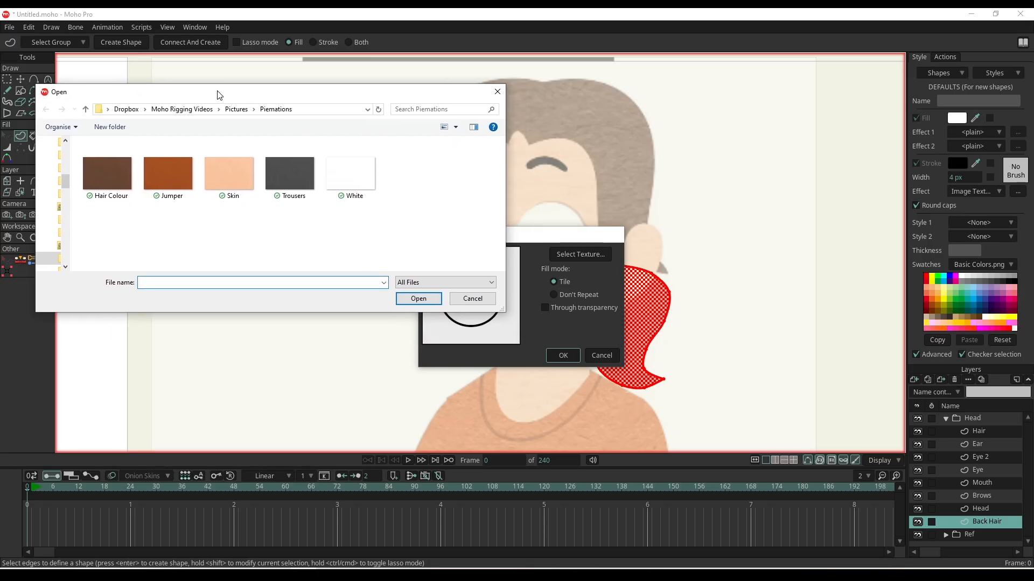
pyautogui.click(111, 191)
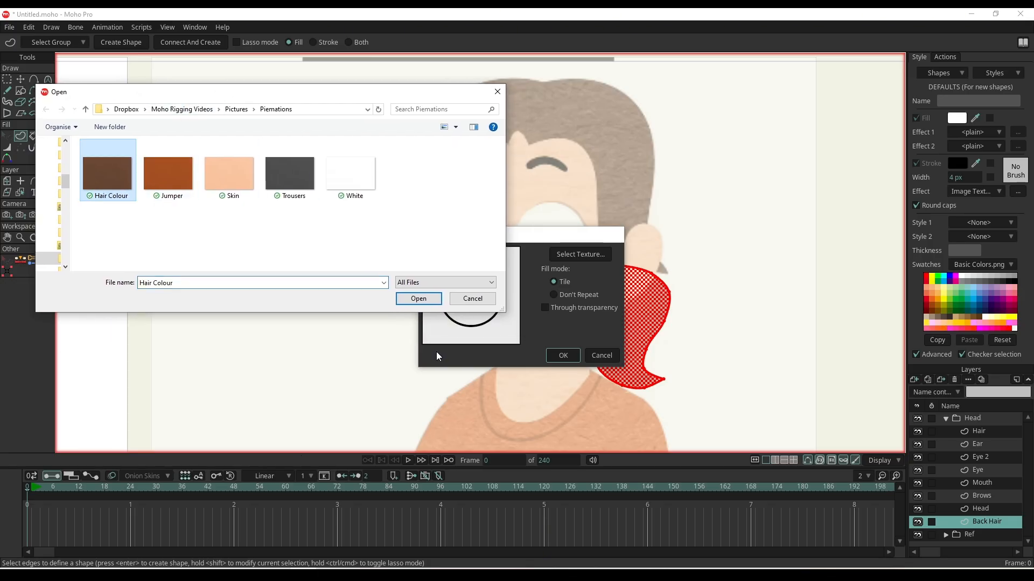
pyautogui.click(418, 297)
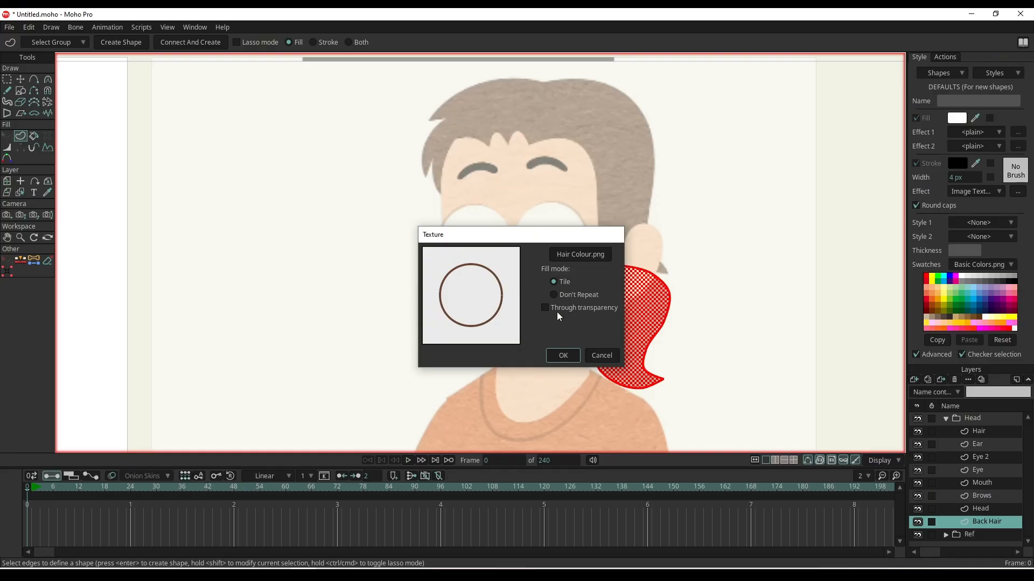
pyautogui.click(562, 354)
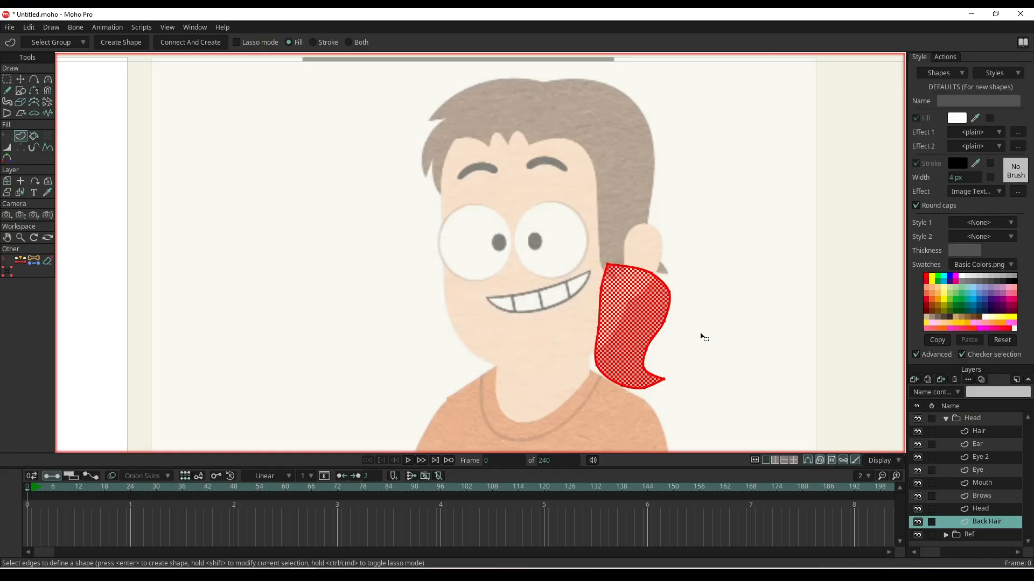
# - Try to create a fill shape from the back hair outline, then undo it
pyautogui.press('Return')
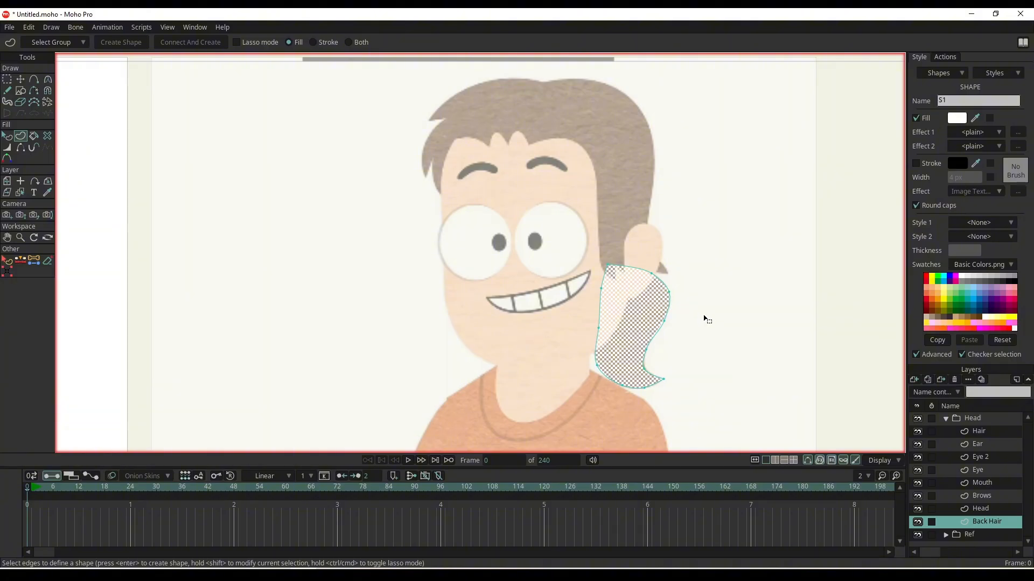
pyautogui.scroll(2, 703, 331)
pyautogui.click(637, 322)
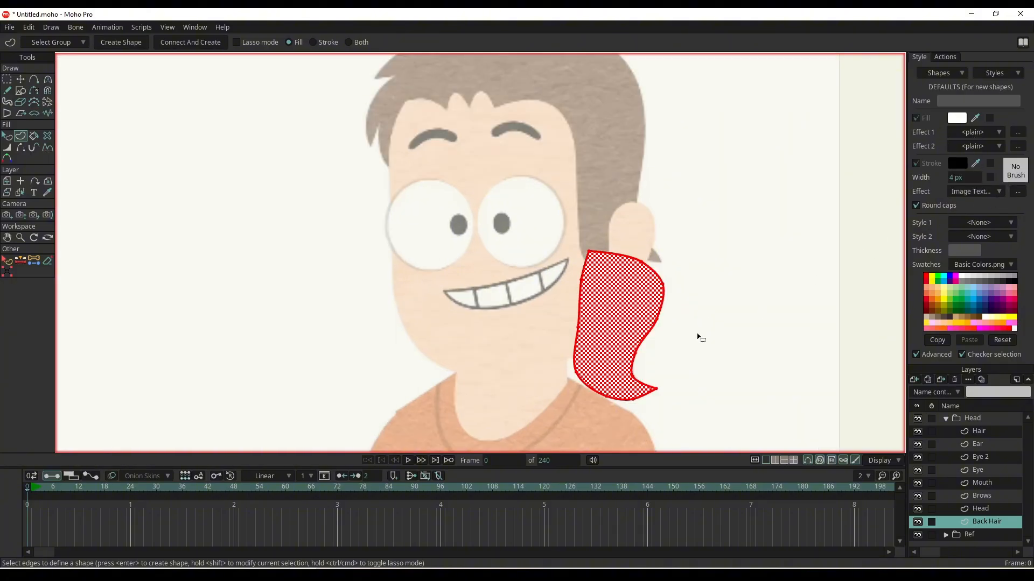
pyautogui.hotkey('ctrl', 'z')
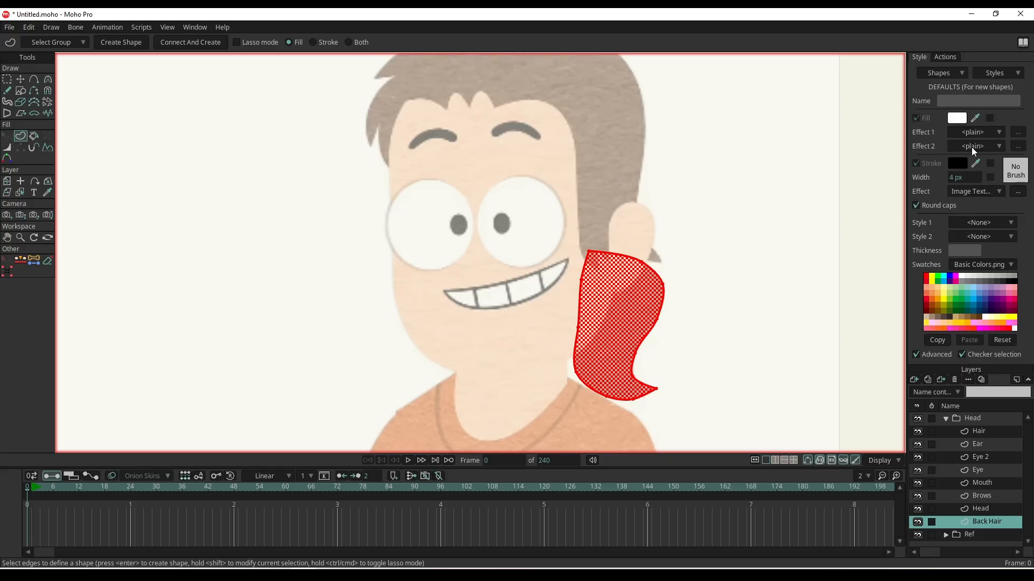
# - Set fill Effect 1 to Image Texture using the Hair Colour image and create the back hair's fill shape
pyautogui.click(984, 133)
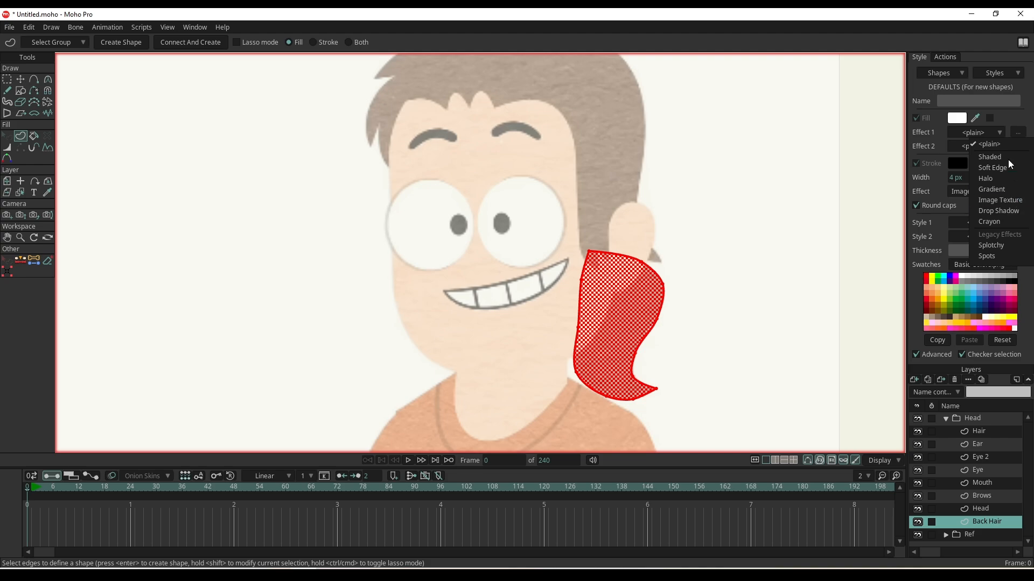
pyautogui.click(985, 202)
pyautogui.click(587, 255)
pyautogui.click(106, 171)
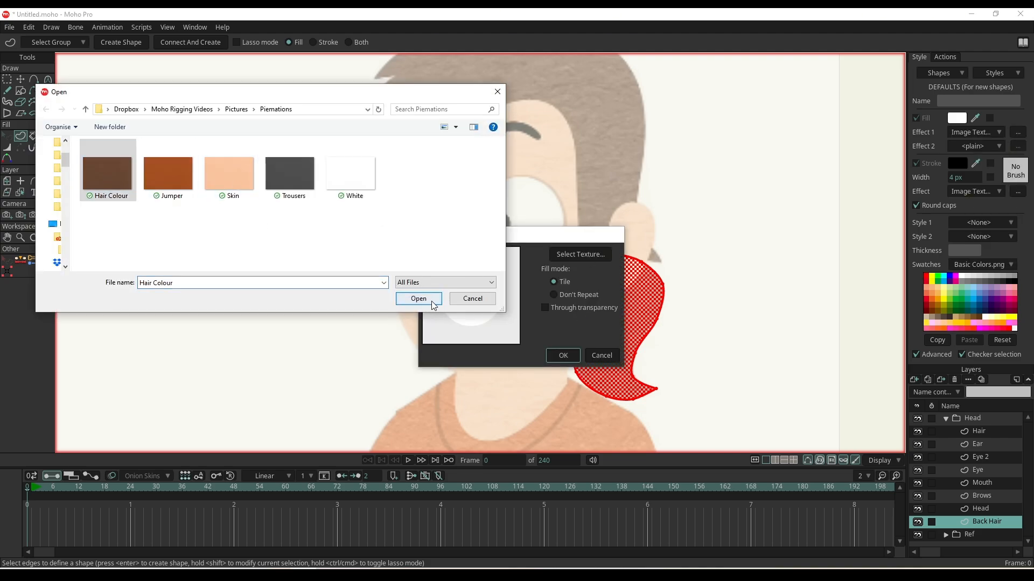
pyautogui.click(417, 298)
pyautogui.click(550, 353)
pyautogui.press('Return')
pyautogui.press('Return')
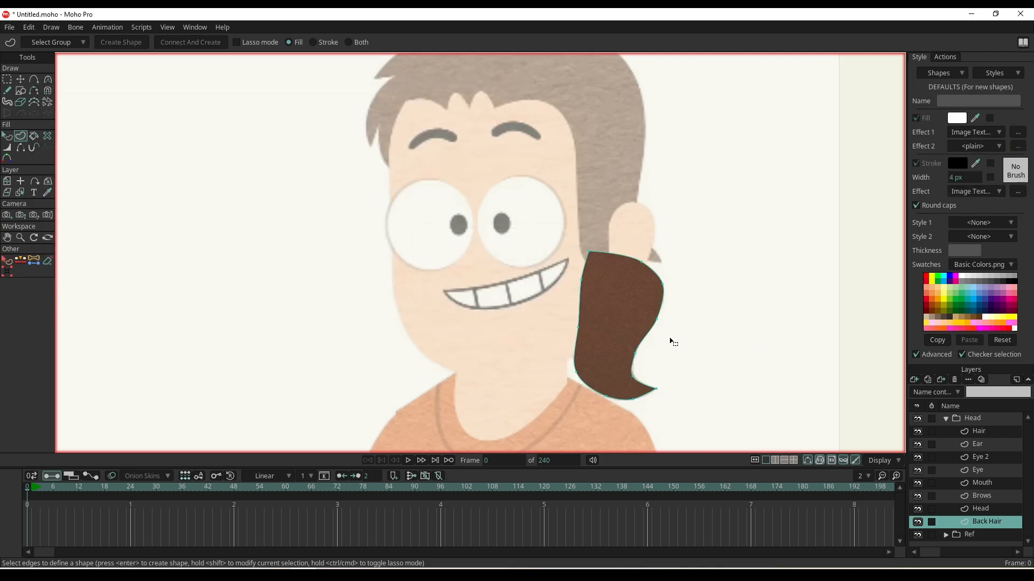
# - Reselect the back hair outline and check the stroke effect's image texture settings
pyautogui.scroll(6, 649, 339)
pyautogui.scroll(-3, 646, 340)
pyautogui.moveTo(638, 339); pyautogui.dragTo(602, 265)
pyautogui.click(603, 268)
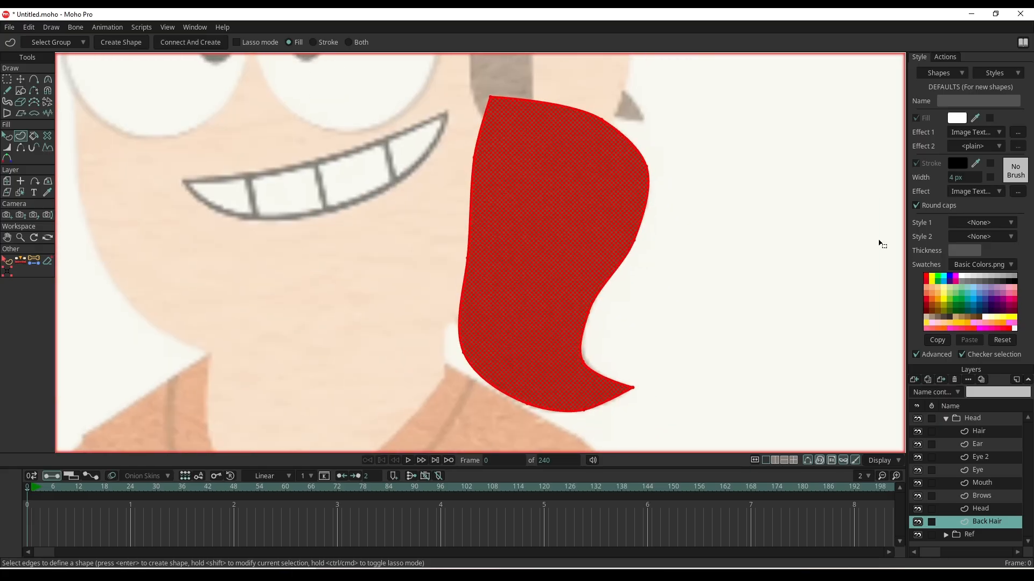
pyautogui.click(1017, 192)
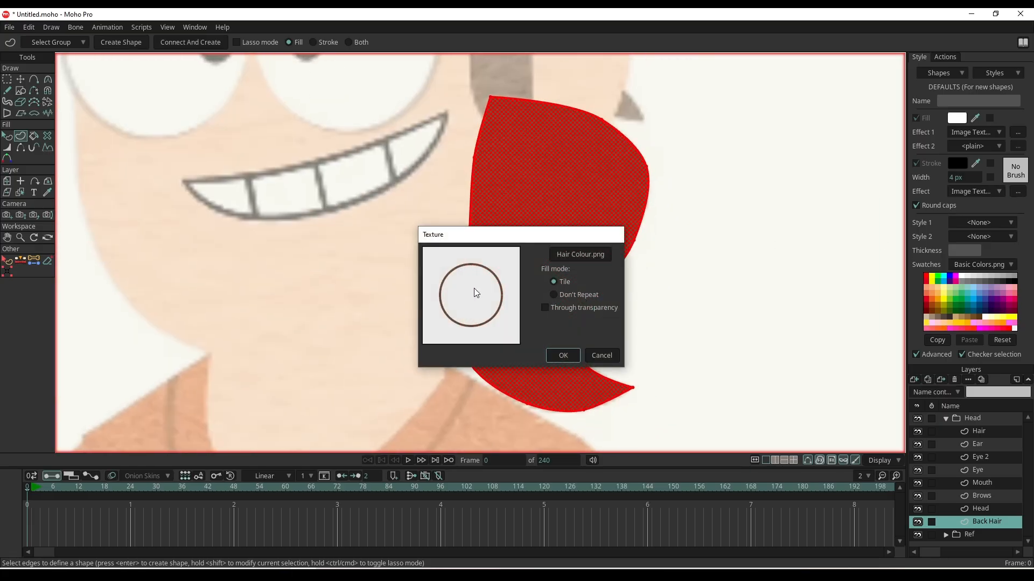
pyautogui.click(562, 356)
pyautogui.scroll(-3, 564, 307)
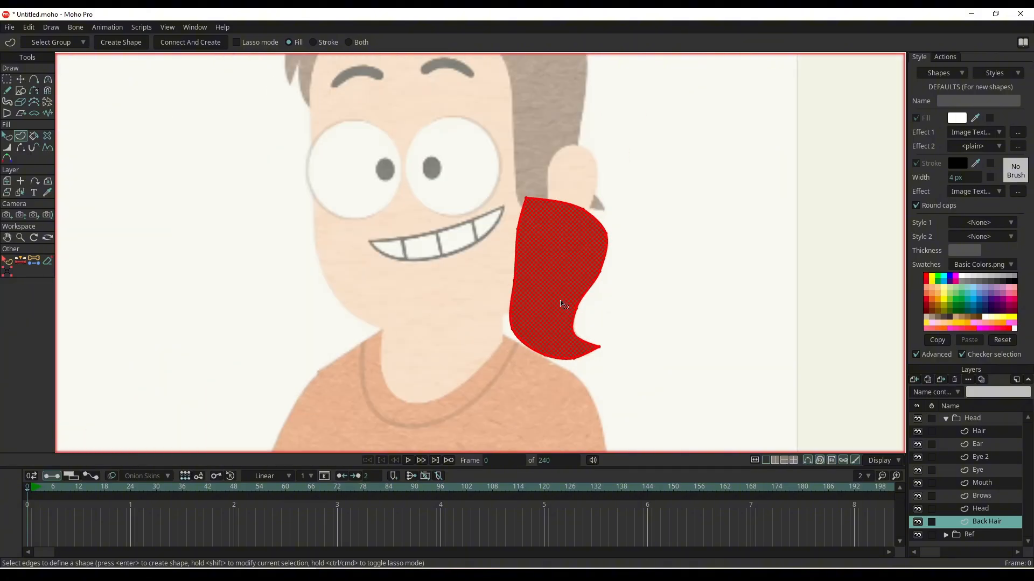
# - Create a fill shape from the selected back hair outline and switch to the Paint Bucket tool
pyautogui.press('Return')
pyautogui.scroll(2, 558, 307)
pyautogui.click(505, 310)
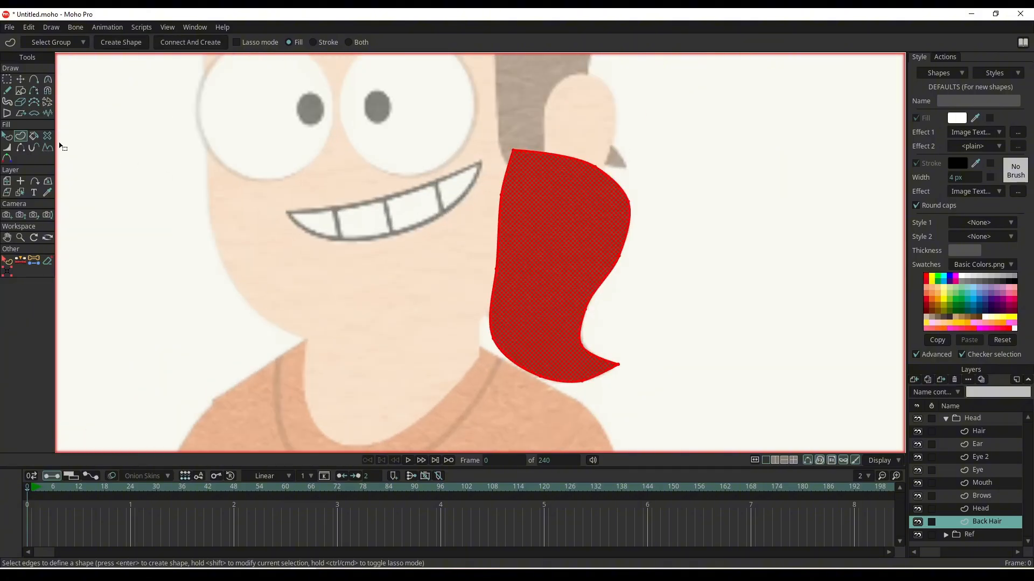
pyautogui.click(34, 136)
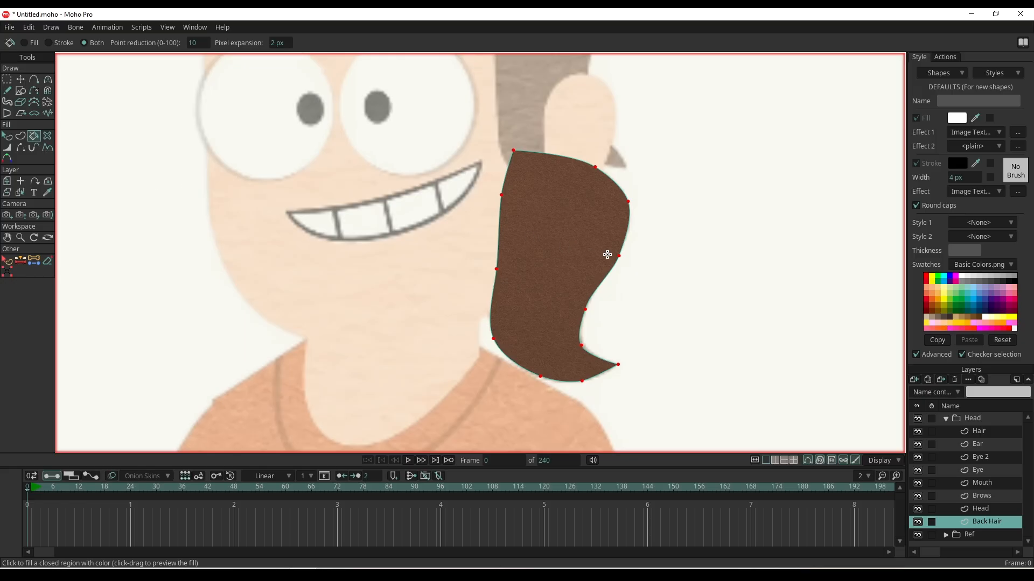
pyautogui.scroll(2, 694, 237)
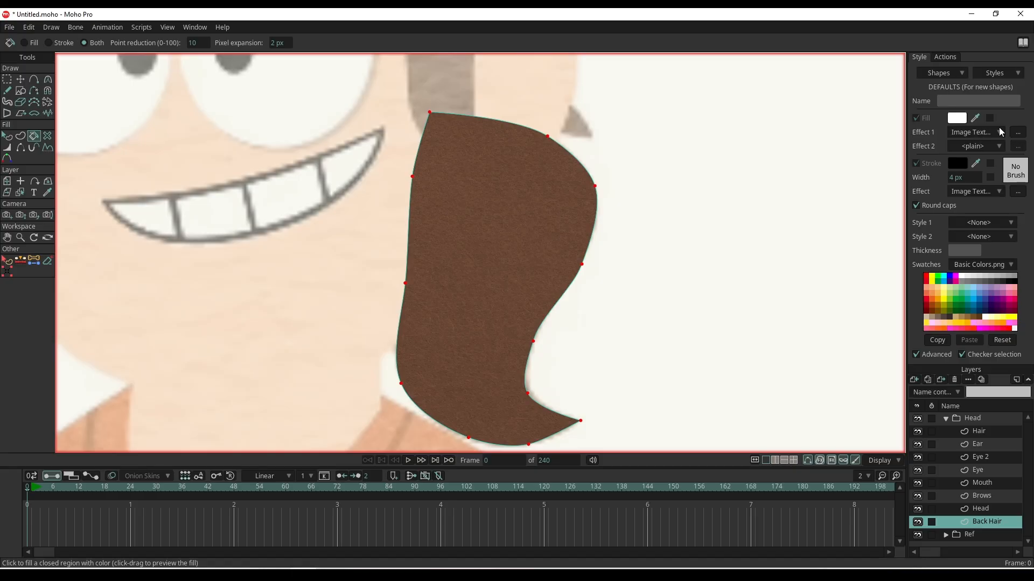
# - Examine the Hair Colour texture settings of fill Effect 1, including the Tile and Don't Repeat fill modes
pyautogui.click(1017, 132)
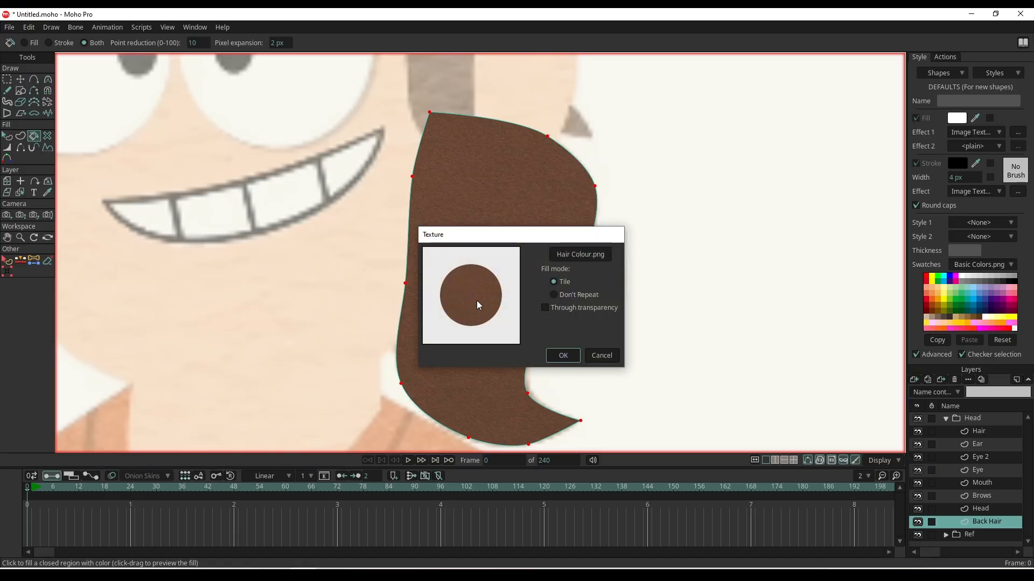
pyautogui.moveTo(509, 242); pyautogui.dragTo(814, 183)
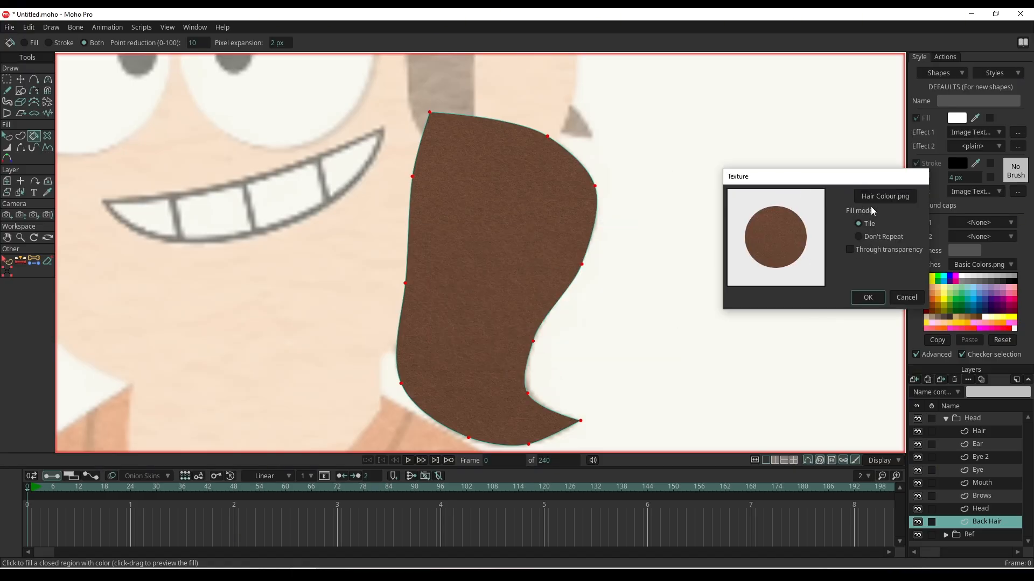
pyautogui.click(868, 297)
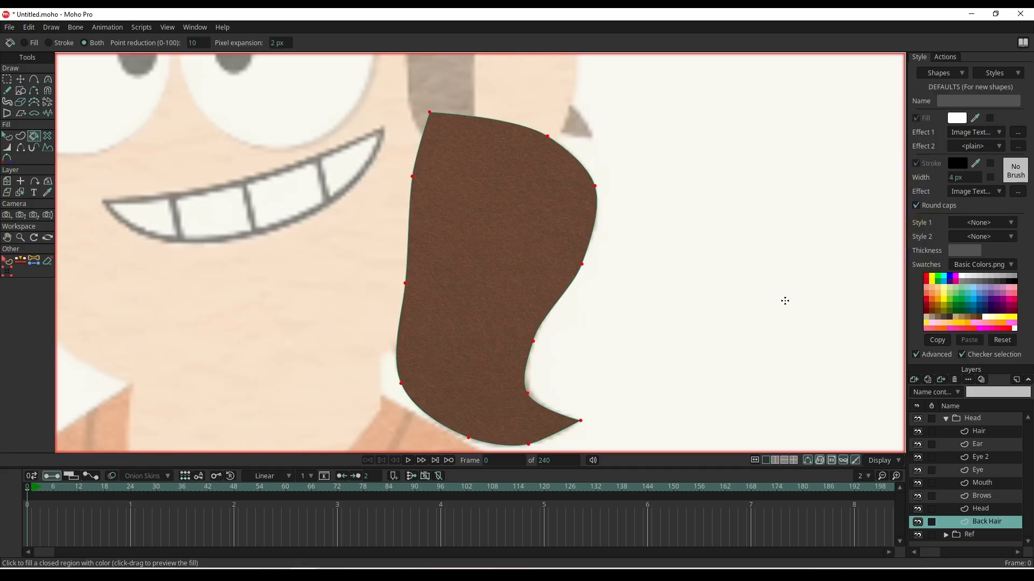
pyautogui.click(1012, 134)
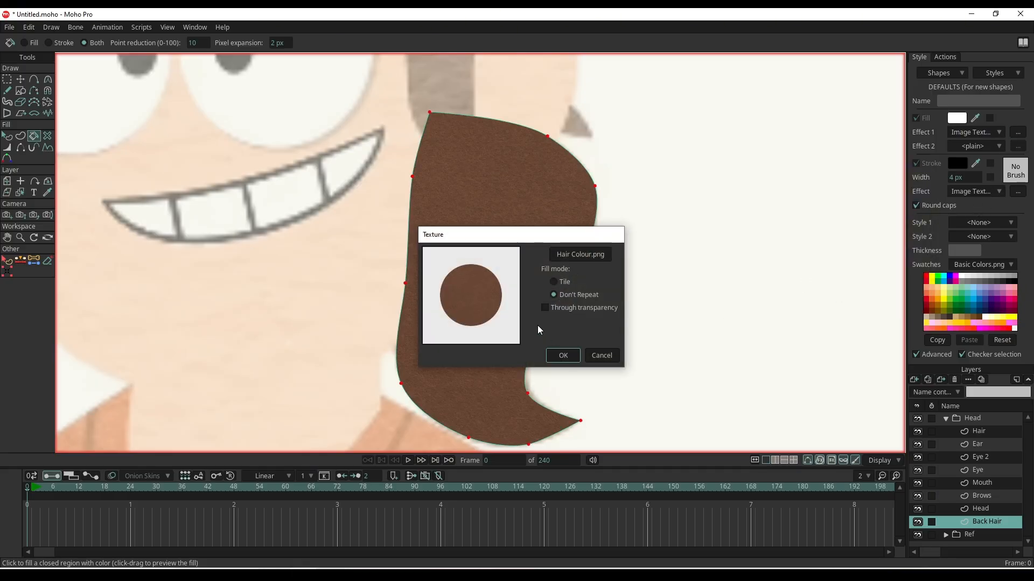
pyautogui.click(563, 356)
# - Try enlarging the back hair by scaling its selected points, then undo the scaling
pyautogui.scroll(-2, 611, 286)
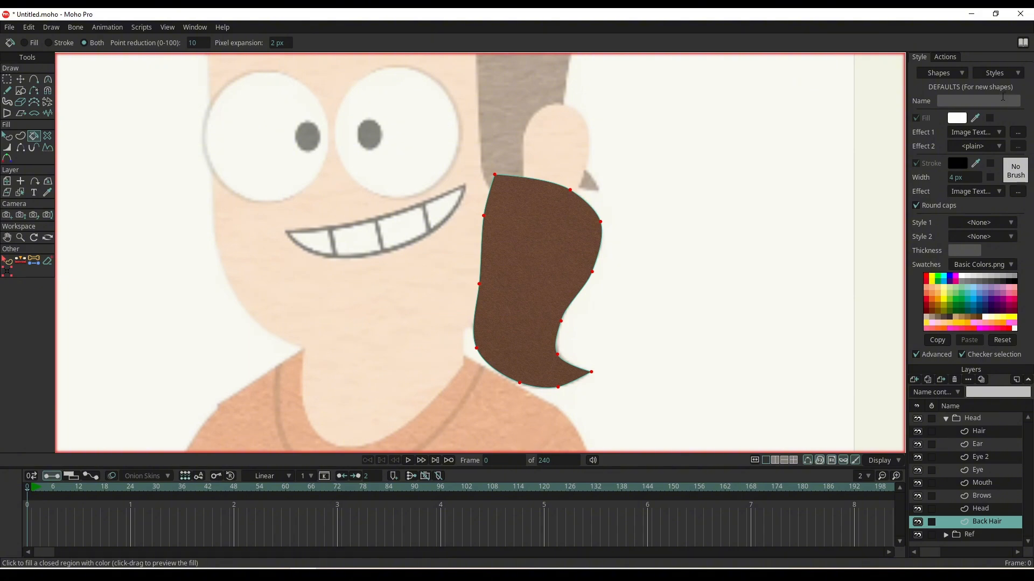
pyautogui.scroll(-3, 585, 288)
pyautogui.scroll(5, 583, 288)
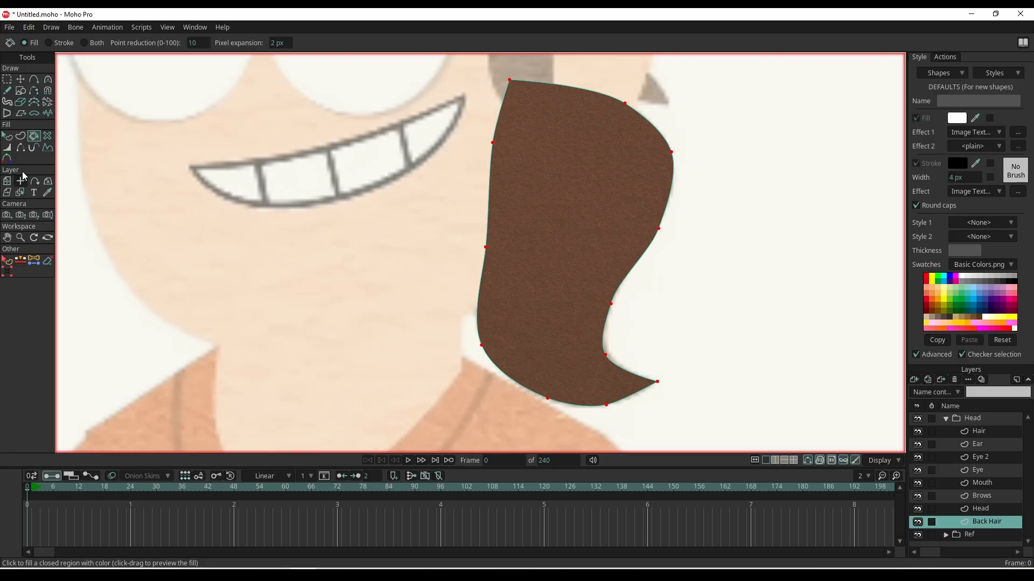
pyautogui.click(24, 81)
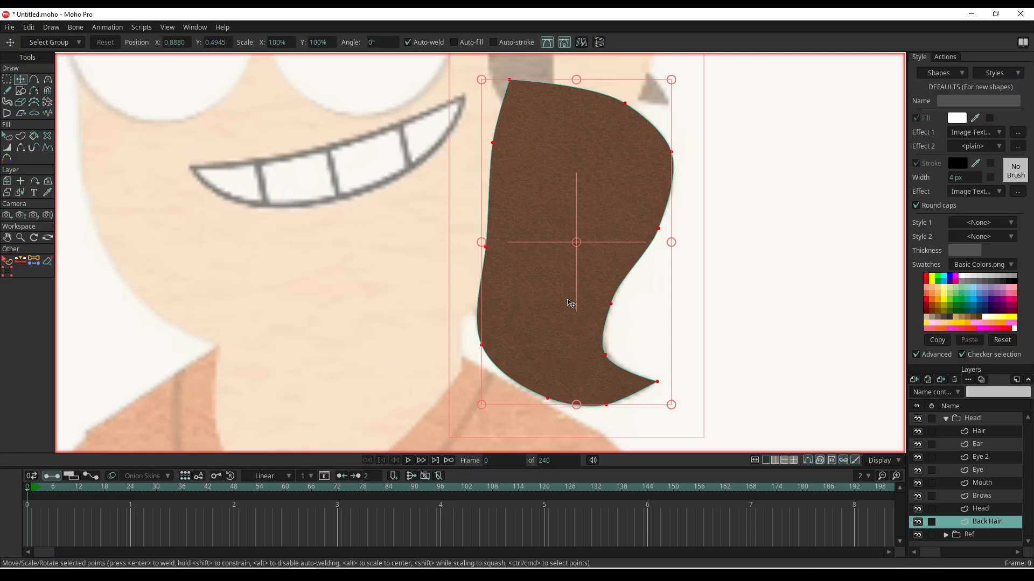
pyautogui.moveTo(671, 405); pyautogui.dragTo(734, 425)
pyautogui.hotkey('ctrl', 'z')
# - Reposition and lengthen the back hair's texture handle so it spans from the lower part of the shape to just above its upper edge
pyautogui.click(7, 136)
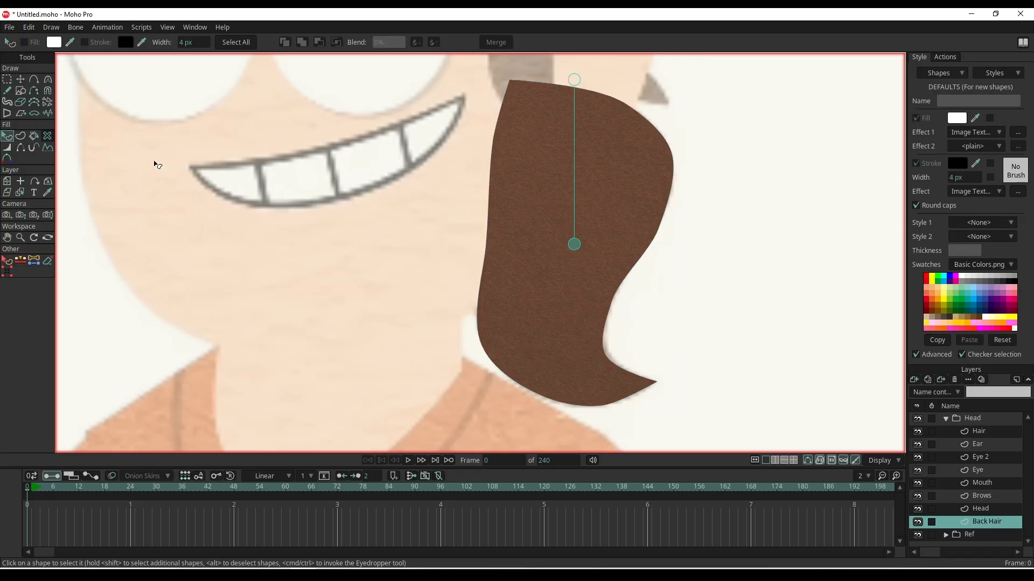
pyautogui.scroll(-1, 417, 186)
pyautogui.moveTo(418, 223); pyautogui.dragTo(420, 244)
pyautogui.moveTo(568, 317); pyautogui.dragTo(570, 113)
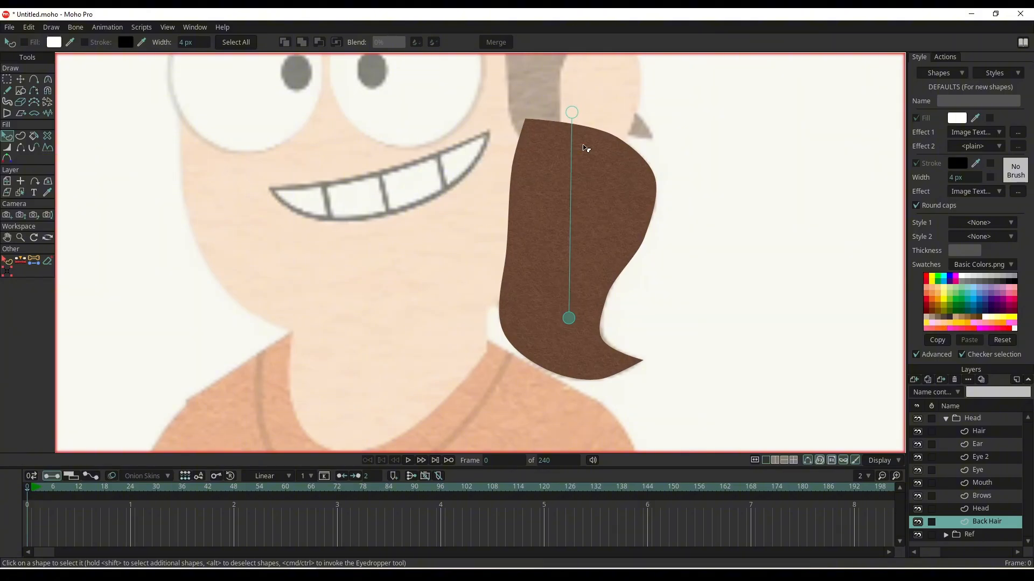
pyautogui.scroll(-2, 586, 149)
pyautogui.scroll(1, 594, 243)
pyautogui.scroll(2, 646, 267)
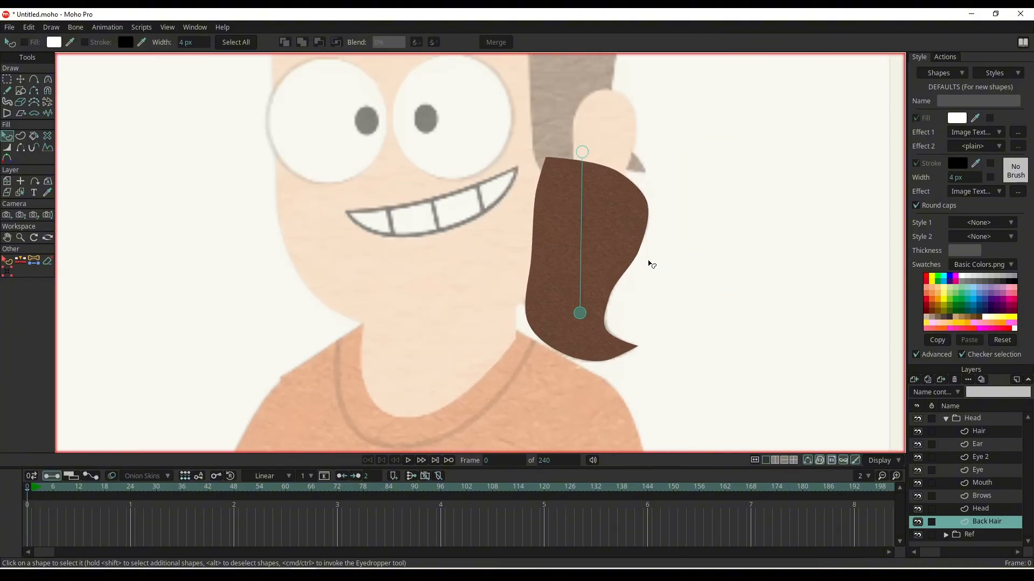
# - Select all back hair points and review the options of the Transform Points, Add Point, Curvature and Select Points tools
pyautogui.press('t')
pyautogui.hotkey('ctrl', 'a')
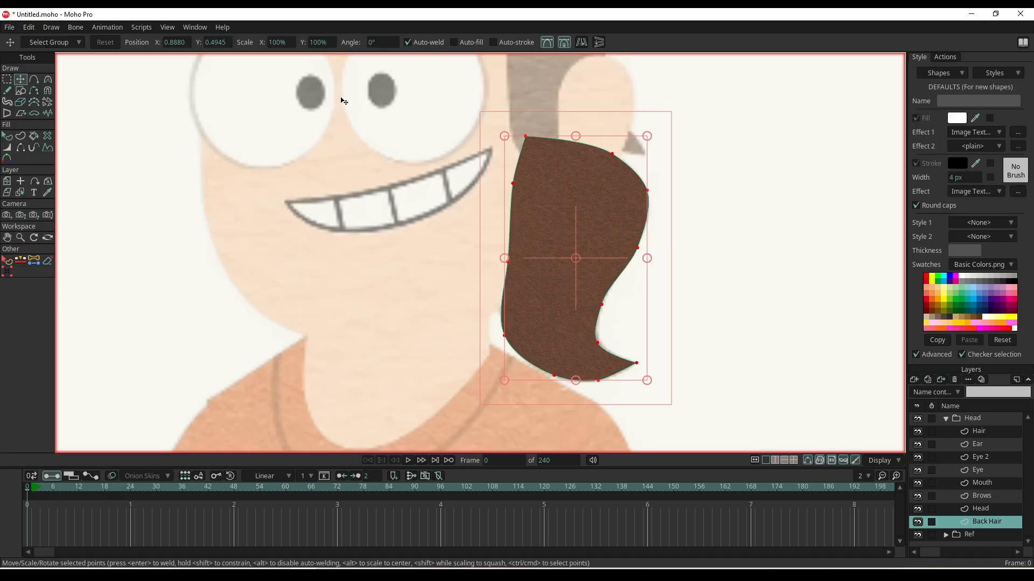
pyautogui.click(36, 81)
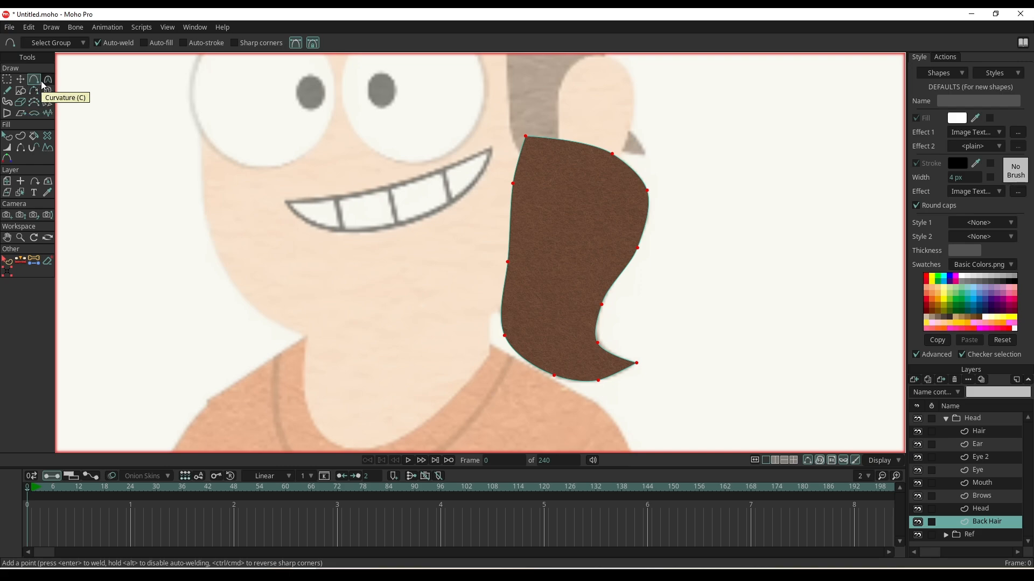
pyautogui.click(47, 79)
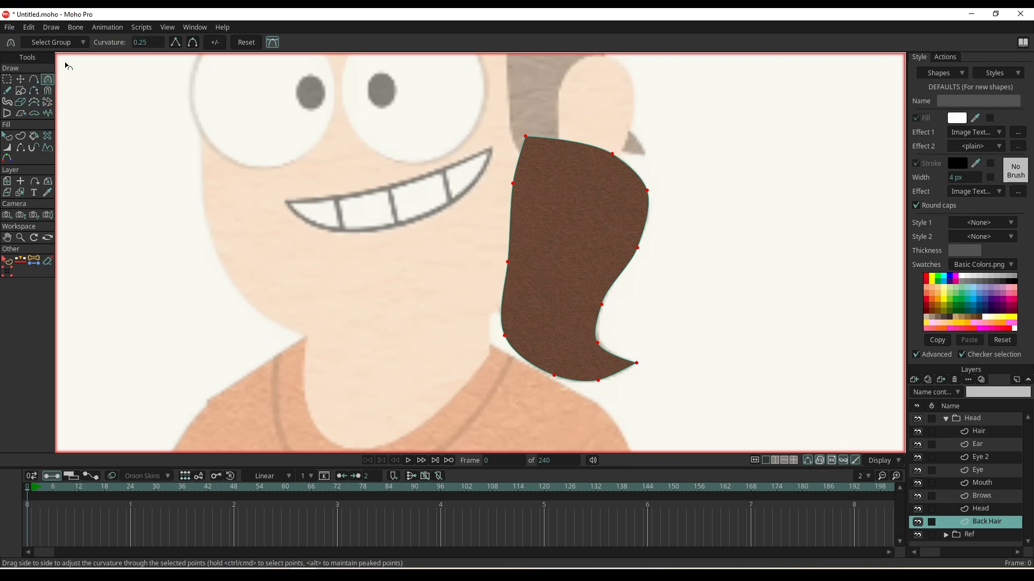
pyautogui.click(22, 81)
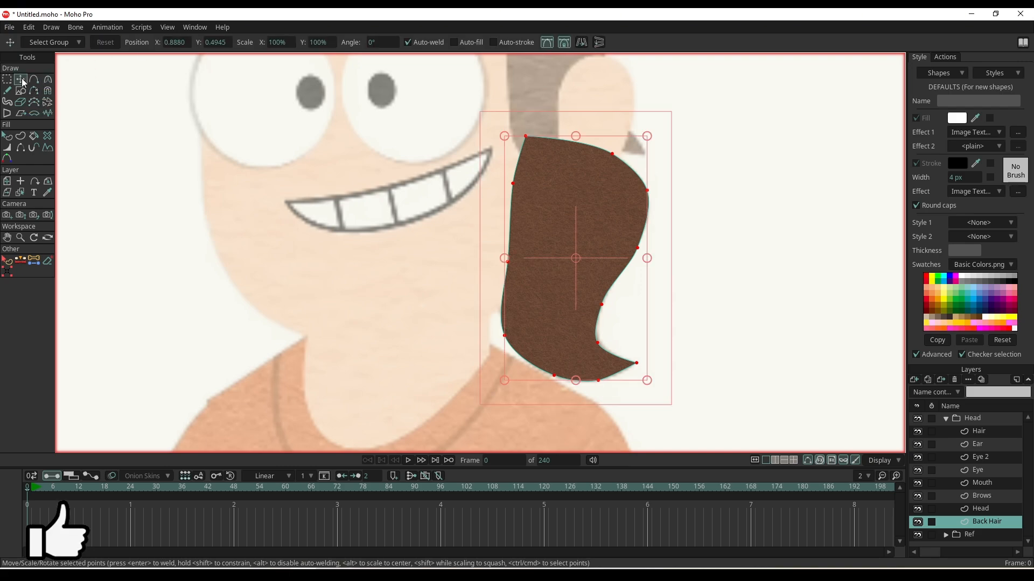
pyautogui.click(9, 81)
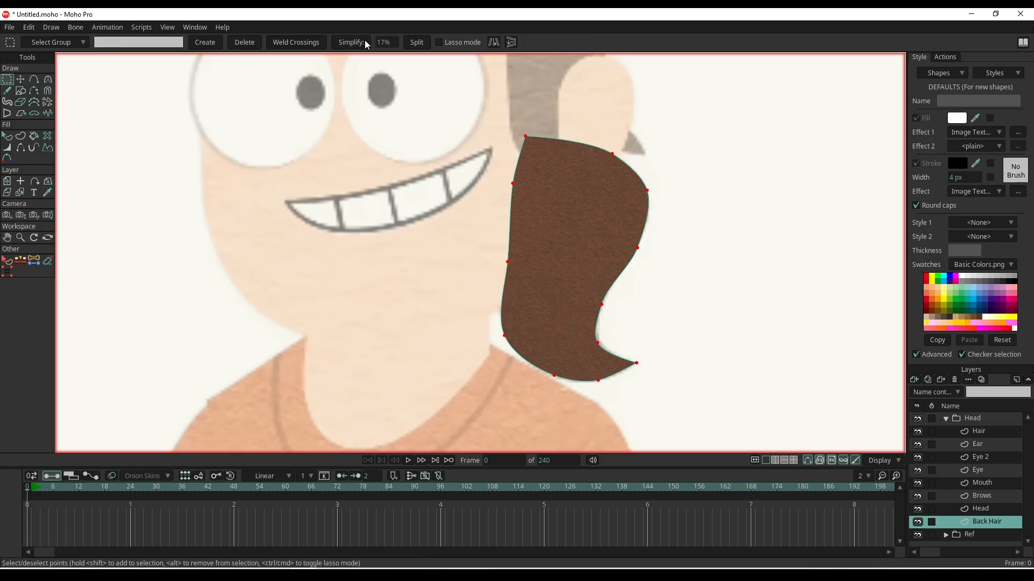
# - Try the Point Reduction tool along the back hair's outer curve with different brush radii
pyautogui.click(34, 101)
pyautogui.moveTo(583, 235)
pyautogui.mouseDown()
pyautogui.moveTo(533, 238)
pyautogui.moveTo(557, 303)
pyautogui.mouseUp()
pyautogui.moveTo(616, 249)
pyautogui.mouseDown()
pyautogui.moveTo(633, 291)
pyautogui.moveTo(657, 290)
pyautogui.moveTo(643, 142)
pyautogui.moveTo(654, 162)
pyautogui.mouseUp()
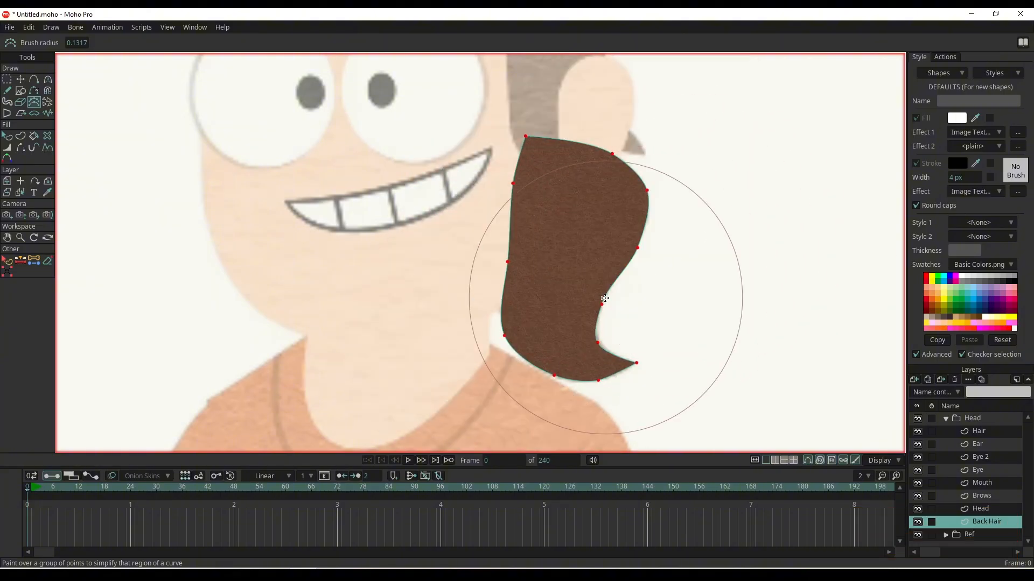
pyautogui.moveTo(604, 304); pyautogui.dragTo(656, 207)
pyautogui.moveTo(72, 44); pyautogui.dragTo(445, 106)
pyautogui.moveTo(618, 251); pyautogui.dragTo(644, 240)
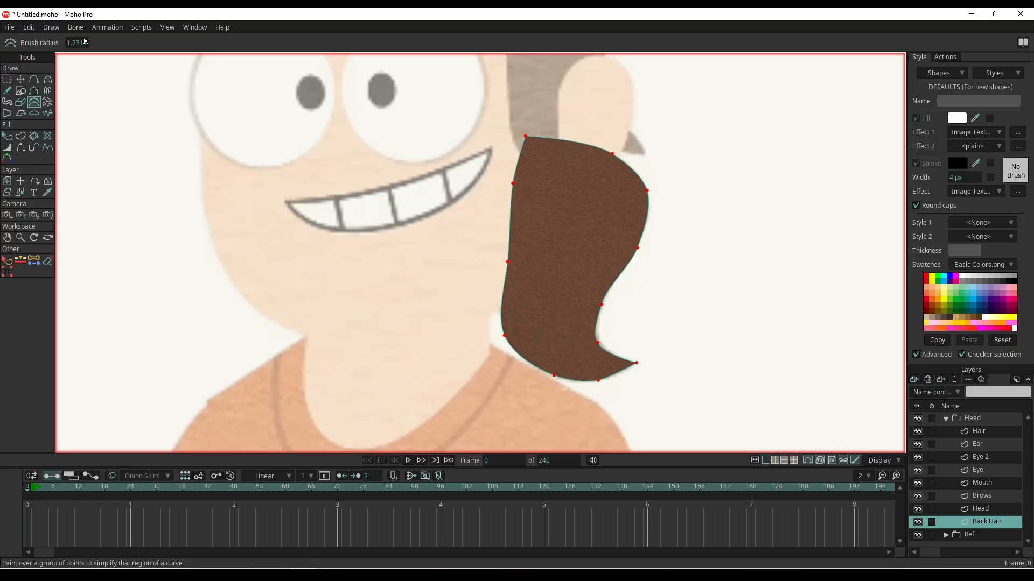
pyautogui.moveTo(85, 41); pyautogui.dragTo(51, 45)
pyautogui.scroll(1, 85, 45)
pyautogui.scroll(-2, 85, 45)
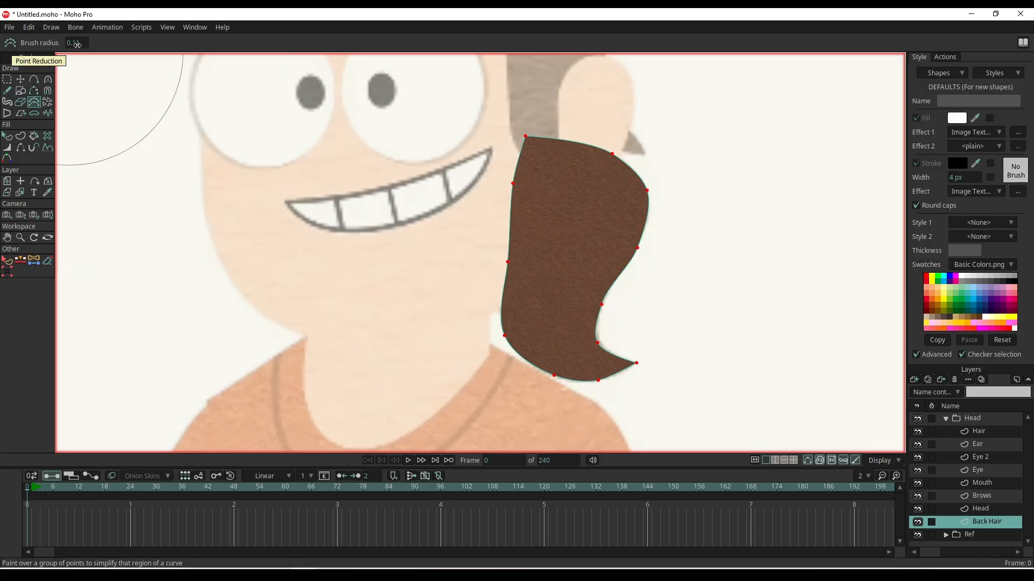
pyautogui.moveTo(620, 219); pyautogui.dragTo(593, 232)
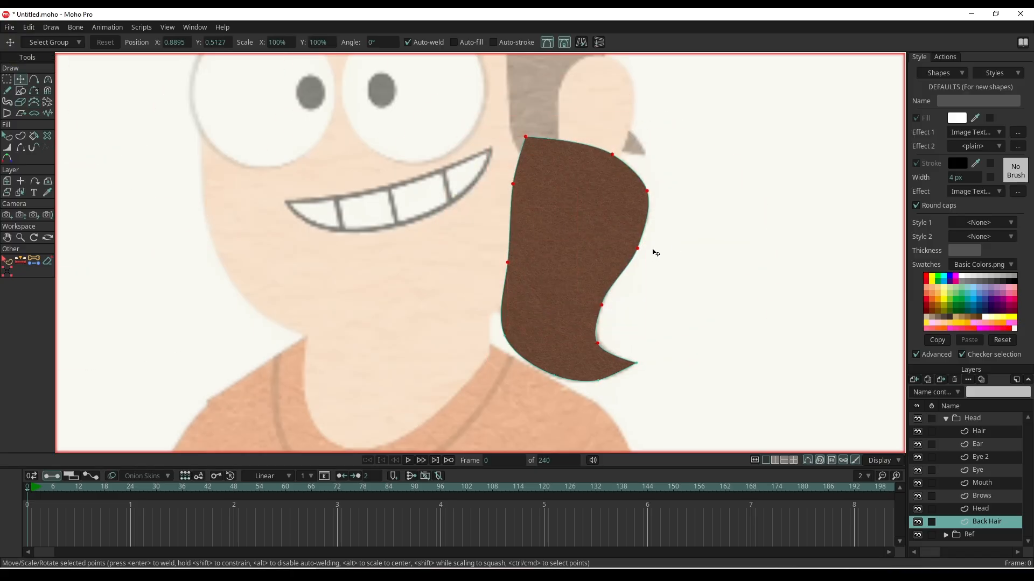
# - Adjust the curvature of the points along the outer edge of the back hair with the Curvature tool
pyautogui.press('a')
pyautogui.press('t')
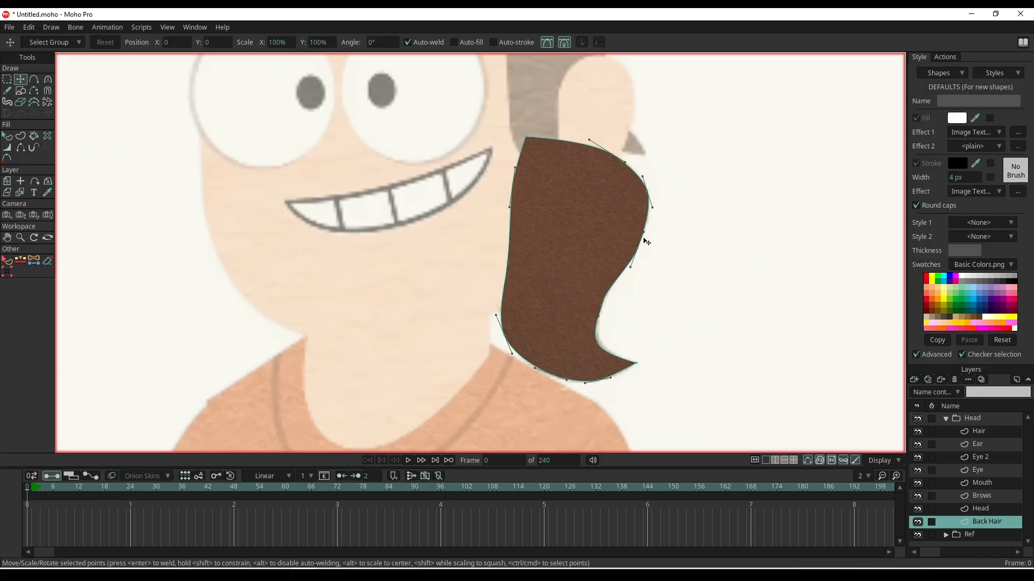
pyautogui.press('c')
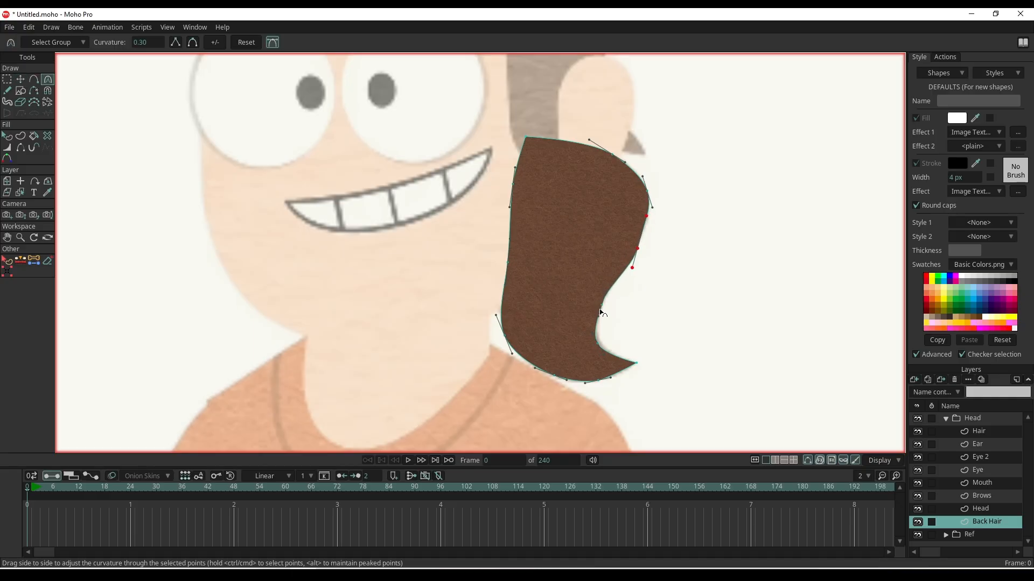
pyautogui.moveTo(604, 316); pyautogui.dragTo(596, 319)
pyautogui.press('q')
pyautogui.scroll(3, 658, 321)
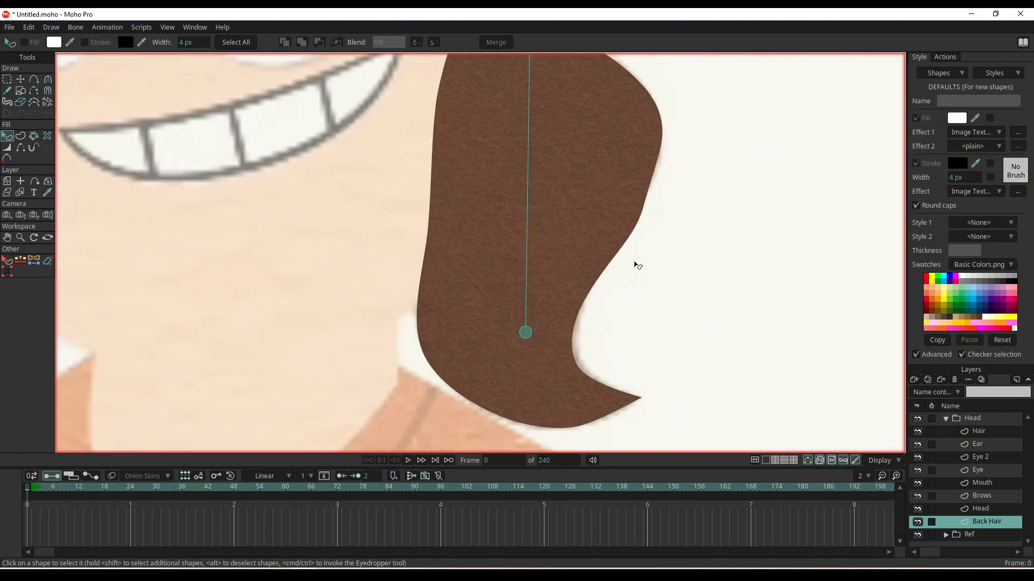
# - Move the middle point of the back hair's outer edge slightly outward to smooth the curve
pyautogui.press('c')
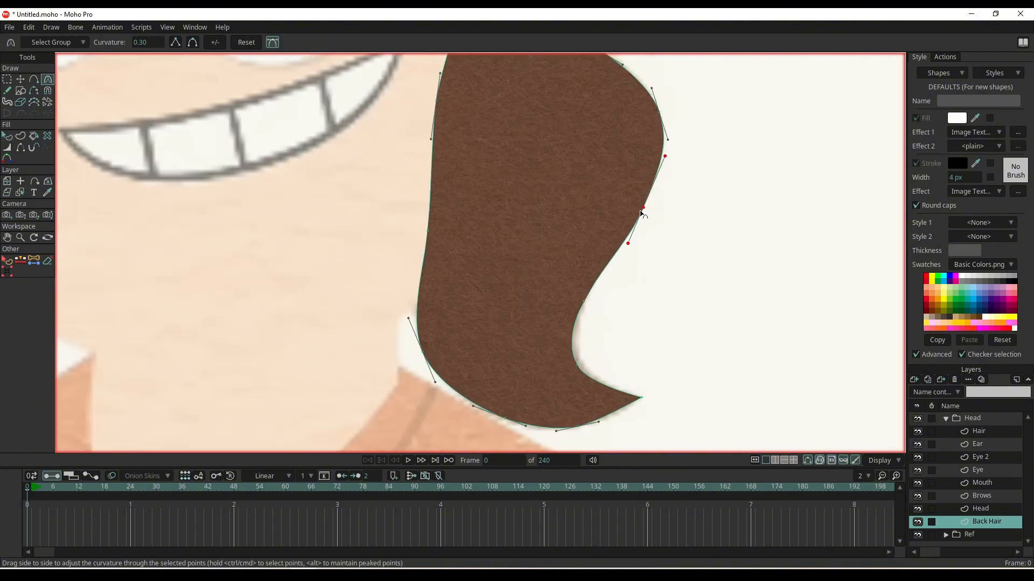
pyautogui.press('t')
pyautogui.moveTo(641, 209); pyautogui.dragTo(648, 209)
pyautogui.press('q')
pyautogui.scroll(-6, 669, 216)
pyautogui.moveTo(677, 240); pyautogui.dragTo(647, 283)
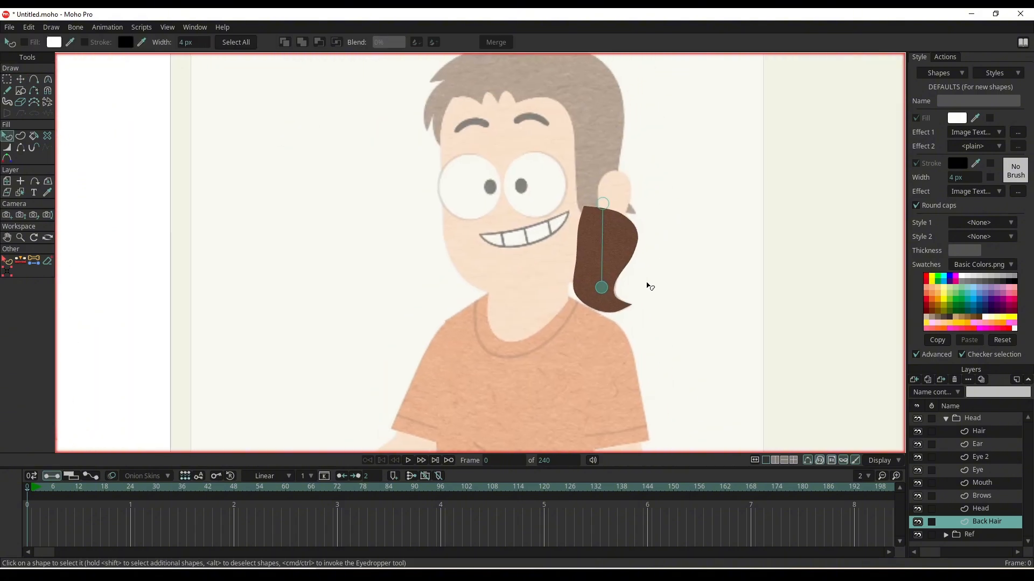
# - Switch to the Head layer and select the whole head outline for a new fill shape
pyautogui.click(981, 508)
pyautogui.moveTo(573, 278); pyautogui.dragTo(575, 342)
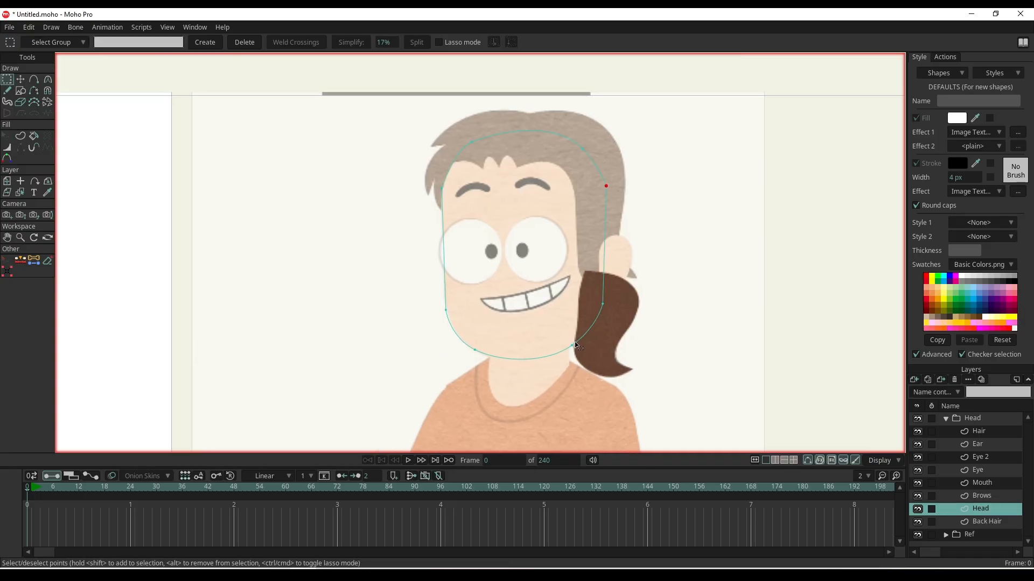
pyautogui.press('u')
pyautogui.click(588, 338)
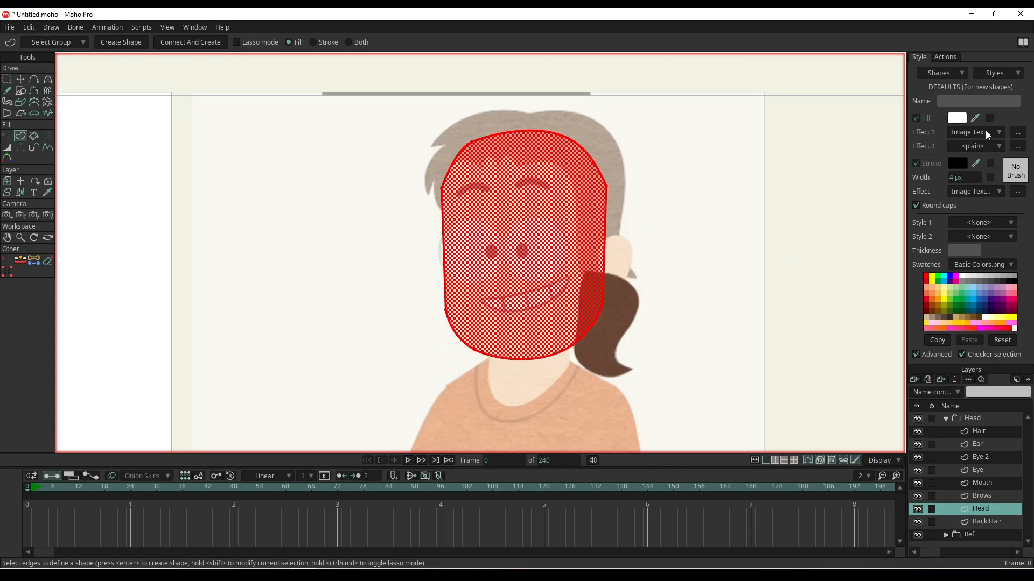
# - Change fill Effect 1's texture image to Skin and create the head's fill shape
pyautogui.click(1017, 135)
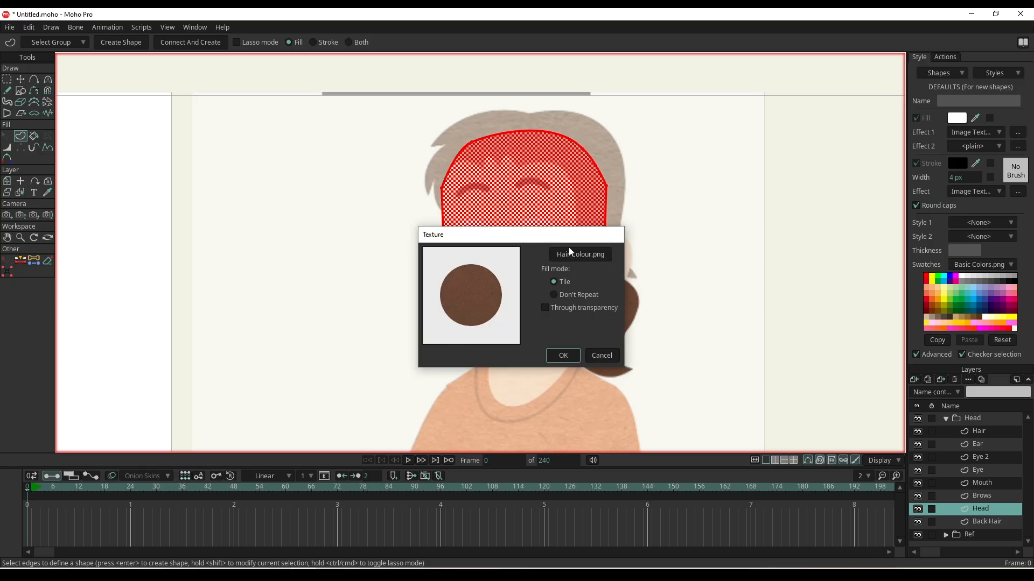
pyautogui.click(588, 256)
pyautogui.click(228, 172)
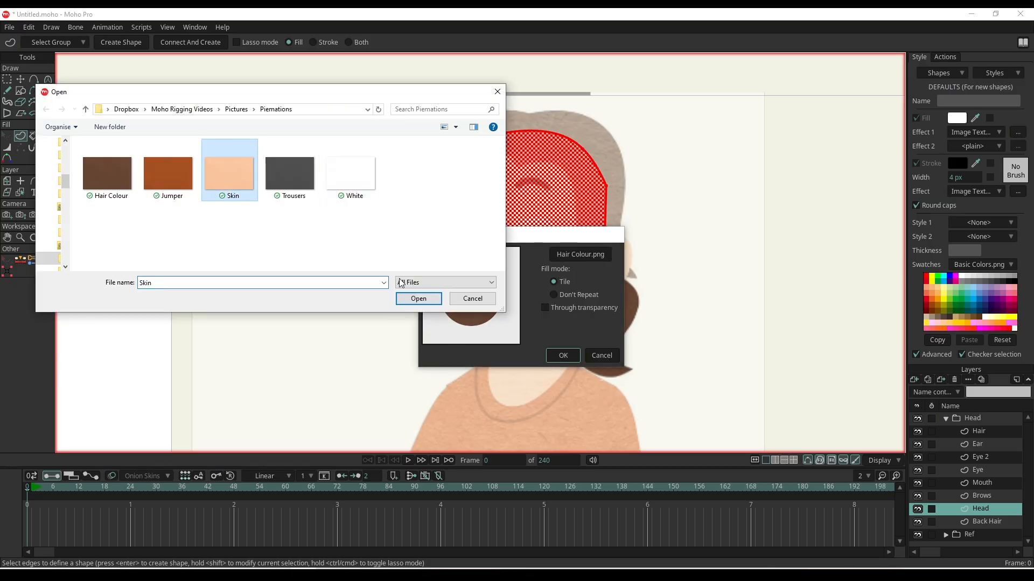
pyautogui.click(418, 298)
pyautogui.click(562, 356)
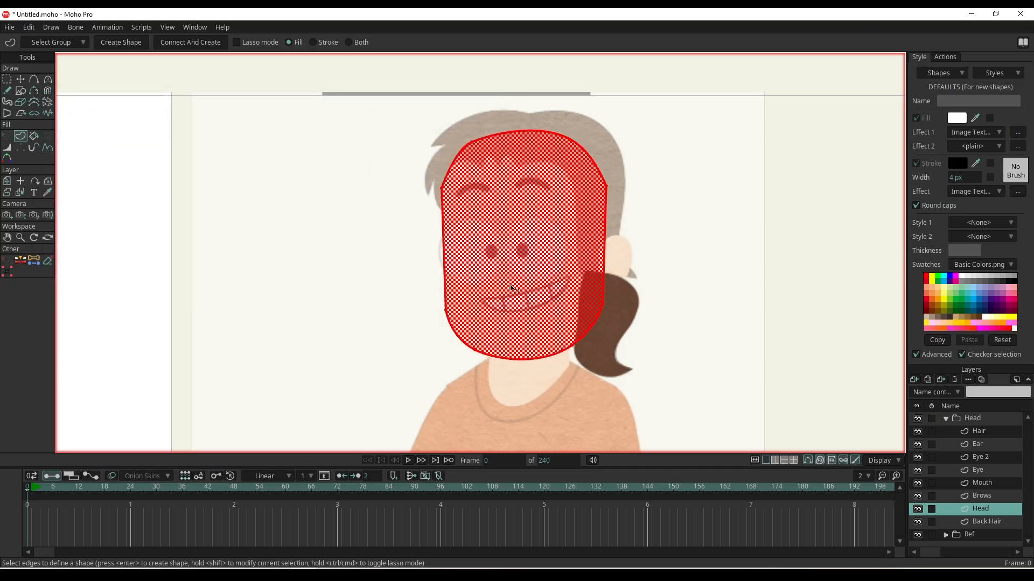
pyautogui.press('Return')
# - Lengthen the head shape's texture handle upward past the hairline to enlarge the skin texture
pyautogui.scroll(4, 547, 300)
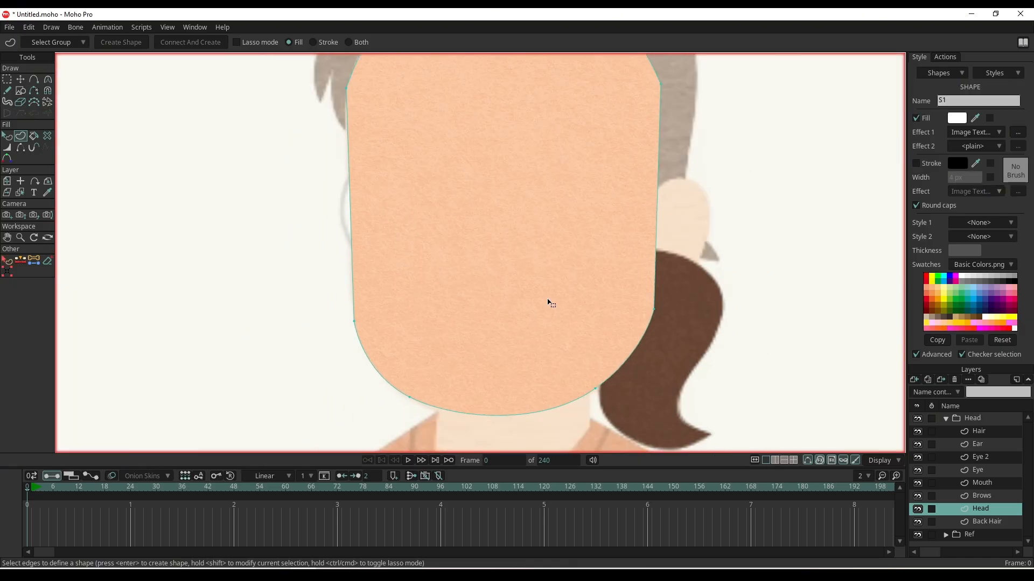
pyautogui.scroll(-3, 540, 328)
pyautogui.scroll(1, 543, 325)
pyautogui.click(7, 136)
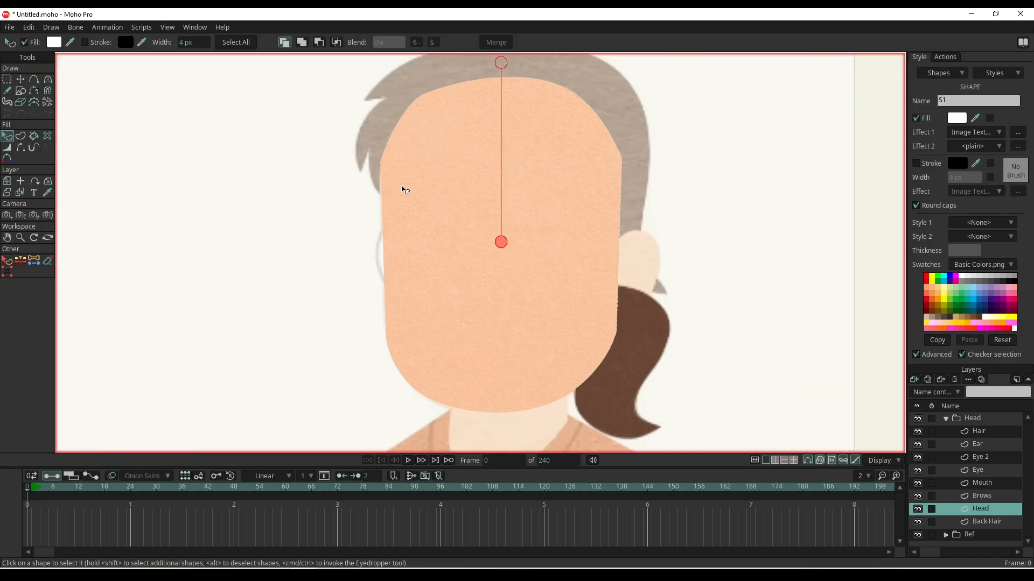
pyautogui.moveTo(499, 70); pyautogui.dragTo(507, 33)
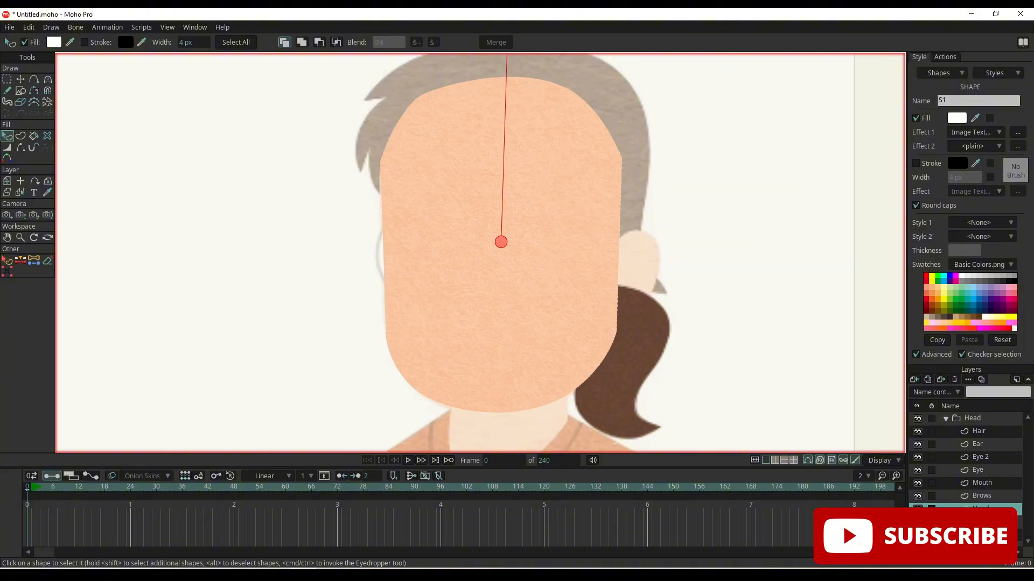
# - Shift the head shape's texture handle slightly upward on the face and deselect the shape
pyautogui.moveTo(656, 299); pyautogui.dragTo(651, 312)
pyautogui.moveTo(496, 255); pyautogui.dragTo(505, 242)
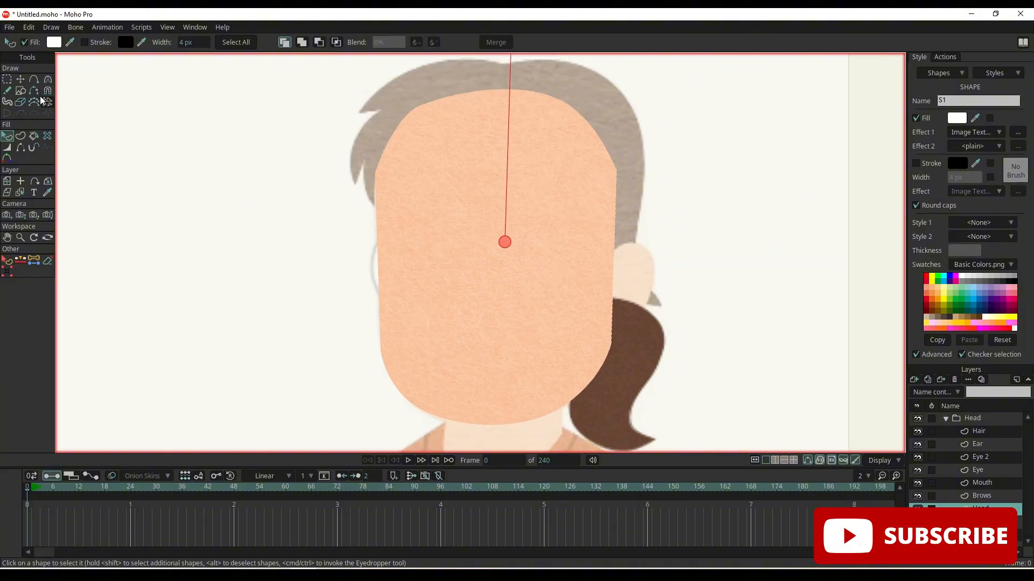
pyautogui.click(86, 172)
pyautogui.scroll(-2, 309, 264)
pyautogui.moveTo(346, 277); pyautogui.dragTo(406, 216)
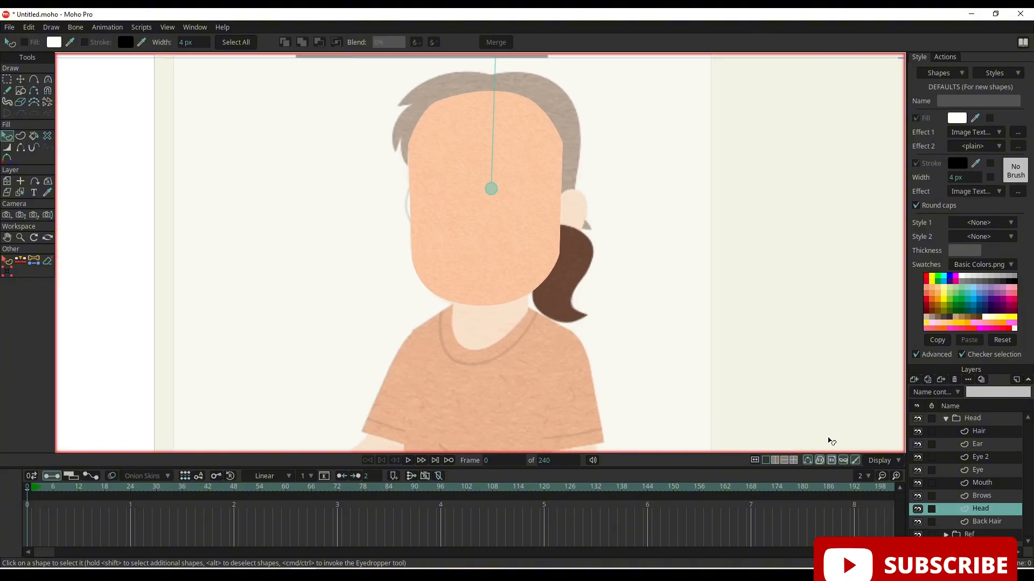
# - Switch to the Eye layer and select the outer eye circle for a new fill shape
pyautogui.click(994, 496)
pyautogui.click(991, 483)
pyautogui.click(989, 471)
pyautogui.scroll(3, 552, 210)
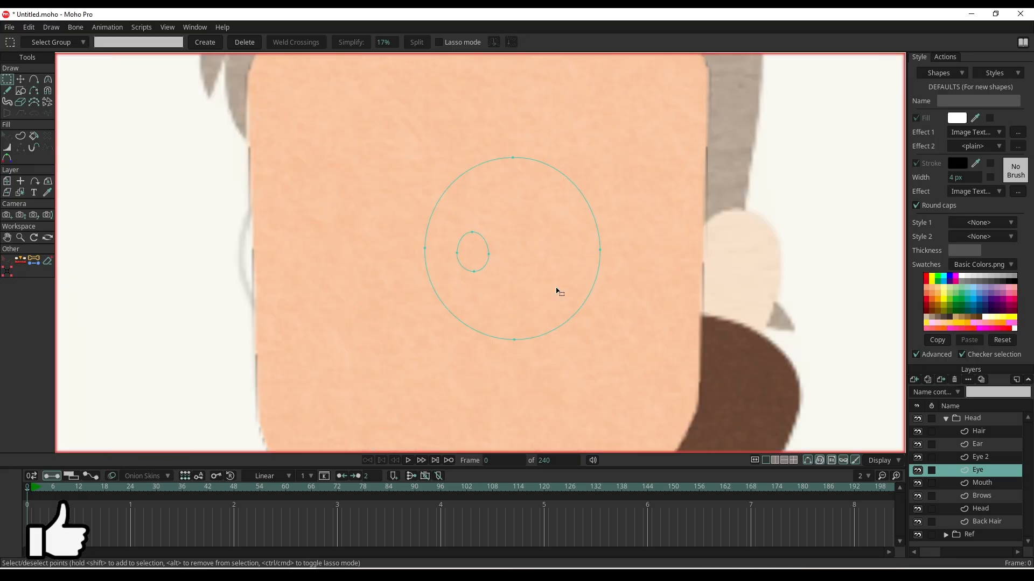
pyautogui.press('u')
pyautogui.click(564, 326)
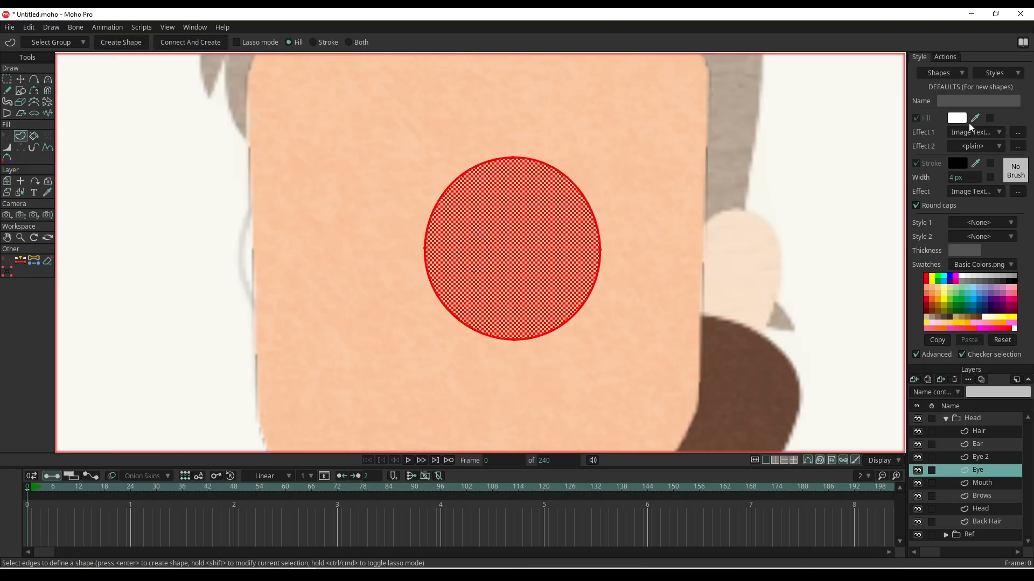
# - Change fill Effect 1's texture image to White and create the eyeball's fill shape on the Eye layer
pyautogui.click(978, 132)
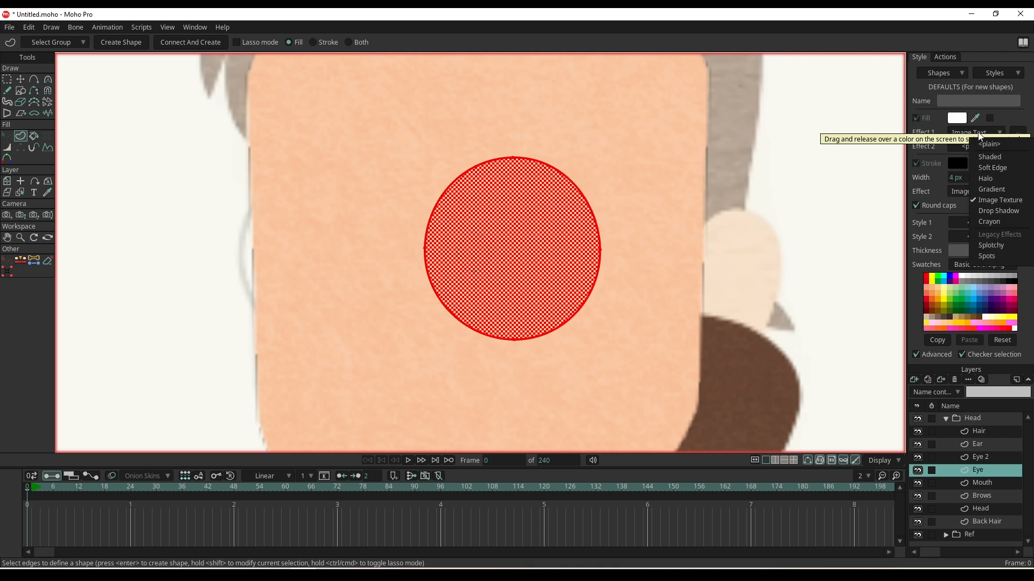
pyautogui.click(981, 146)
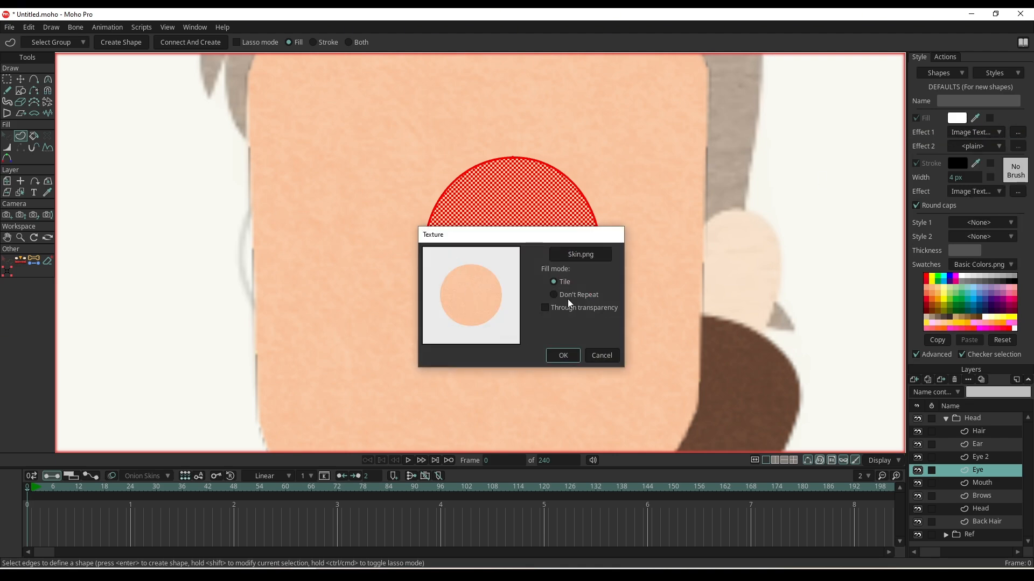
pyautogui.click(577, 255)
pyautogui.doubleClick(364, 172)
pyautogui.click(554, 357)
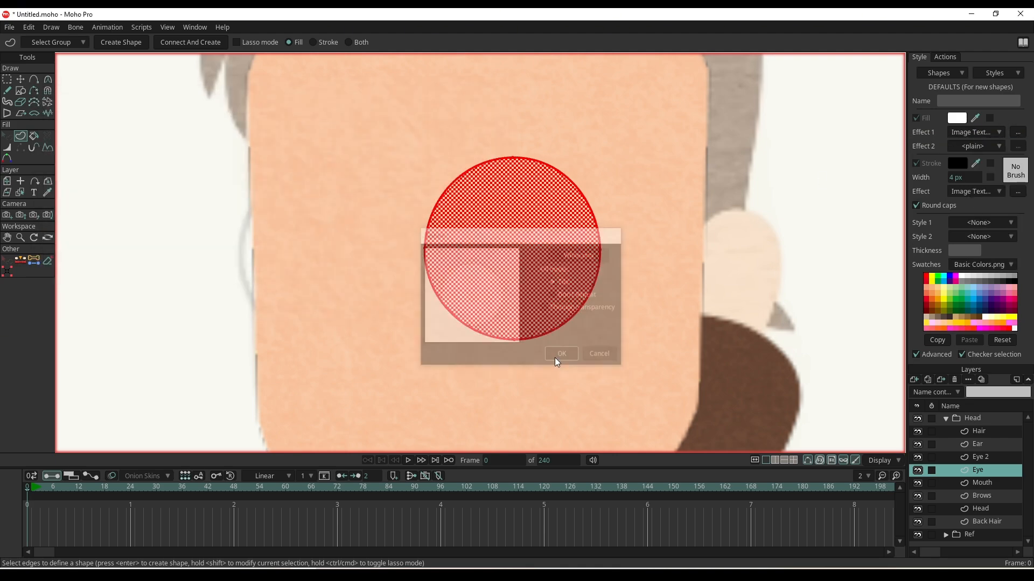
pyautogui.press('Return')
# - Fill the Eye layer's pupil with plain black by setting the fill colour to black and Effect 1 to <plain>
pyautogui.click(486, 269)
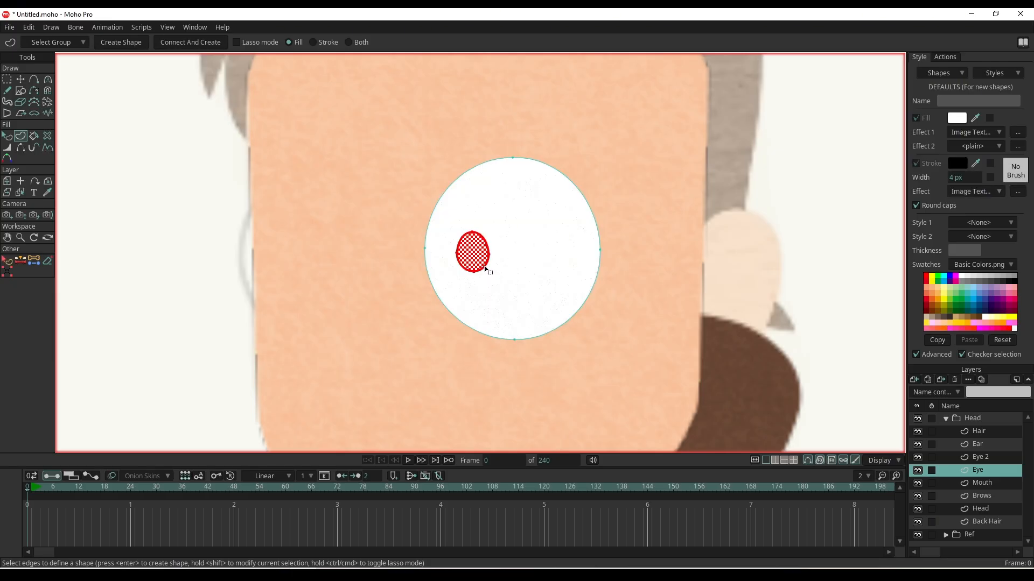
pyautogui.scroll(5, 486, 269)
pyautogui.scroll(-5, 487, 269)
pyautogui.click(964, 118)
pyautogui.click(274, 446)
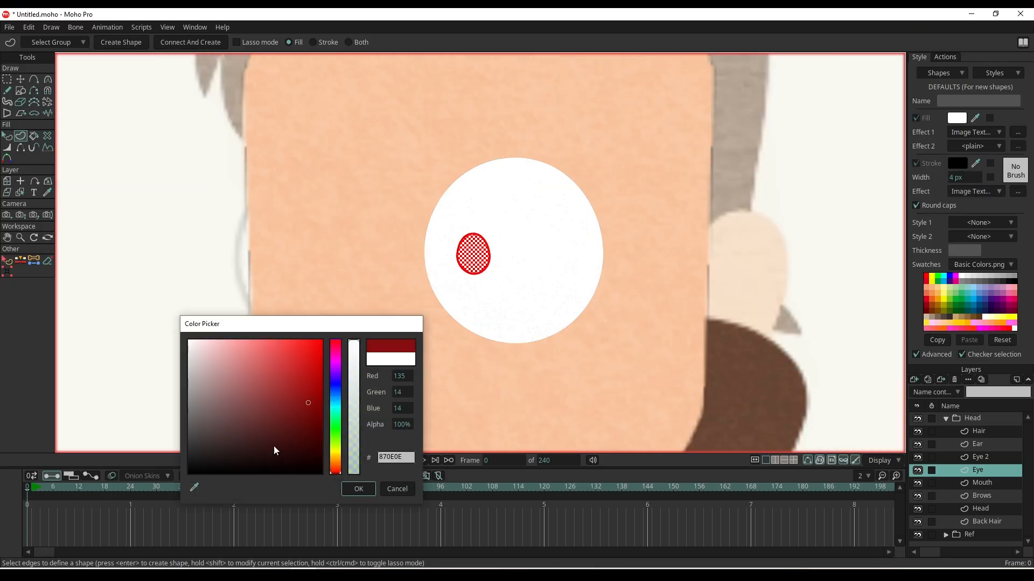
pyautogui.click(354, 490)
pyautogui.click(980, 133)
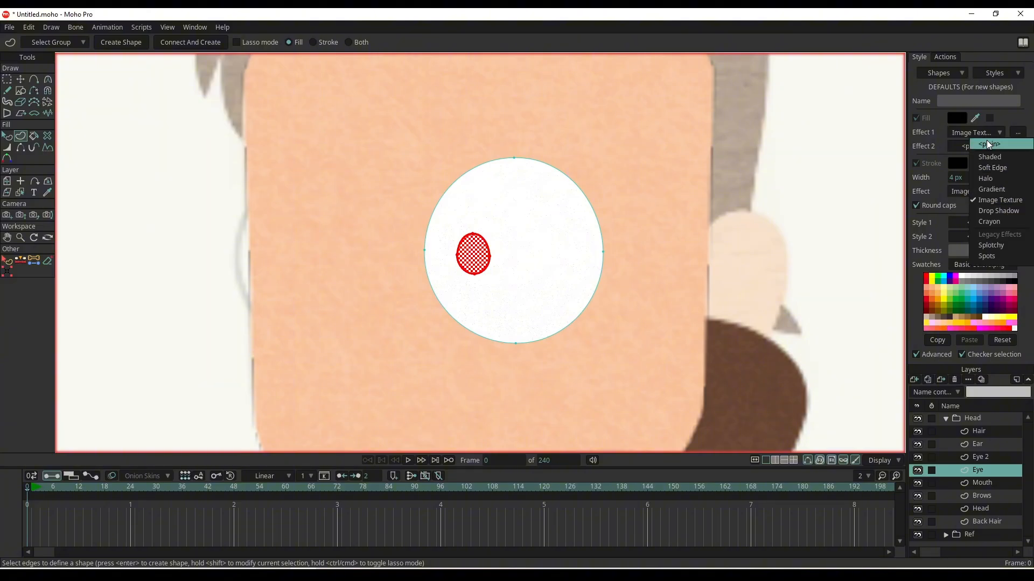
pyautogui.click(985, 143)
pyautogui.press('Return')
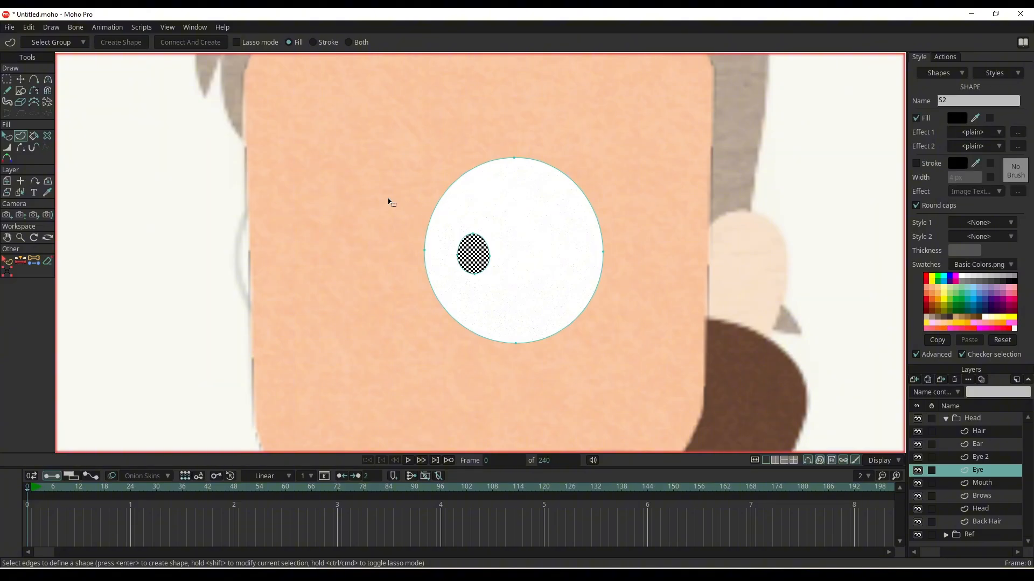
pyautogui.press('q')
pyautogui.click(400, 210)
# - Switch to the Eye 2 layer and select its outer eye circle for a new fill shape
pyautogui.scroll(5, 411, 245)
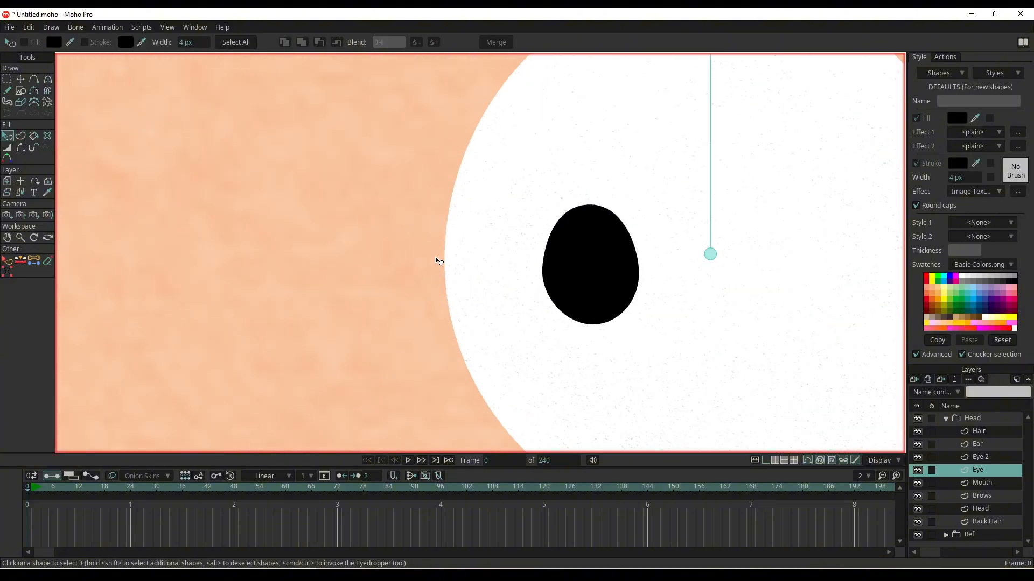
pyautogui.scroll(-10, 438, 261)
pyautogui.scroll(4, 389, 248)
pyautogui.click(970, 457)
pyautogui.scroll(2, 520, 322)
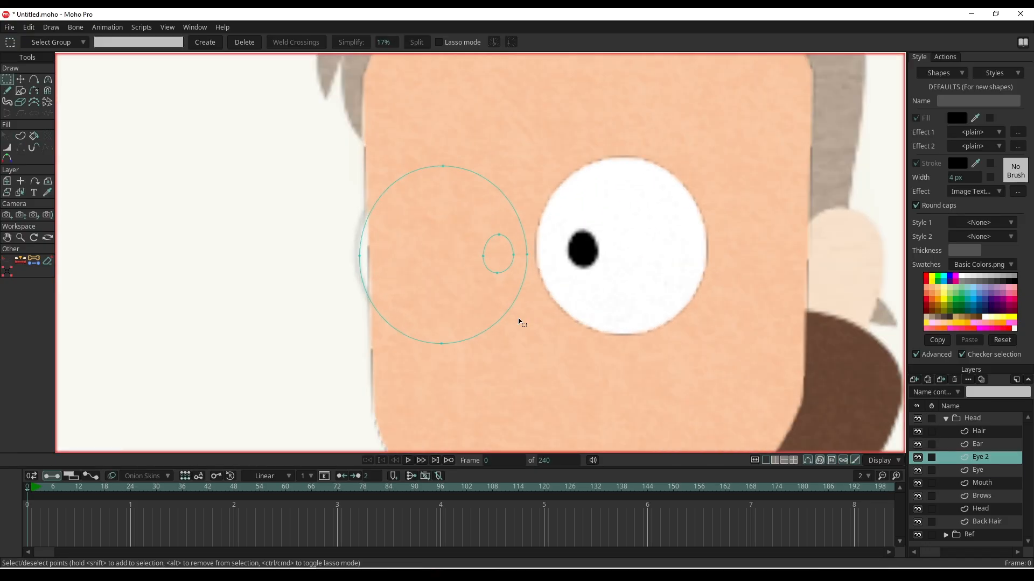
pyautogui.press('u')
pyautogui.click(491, 325)
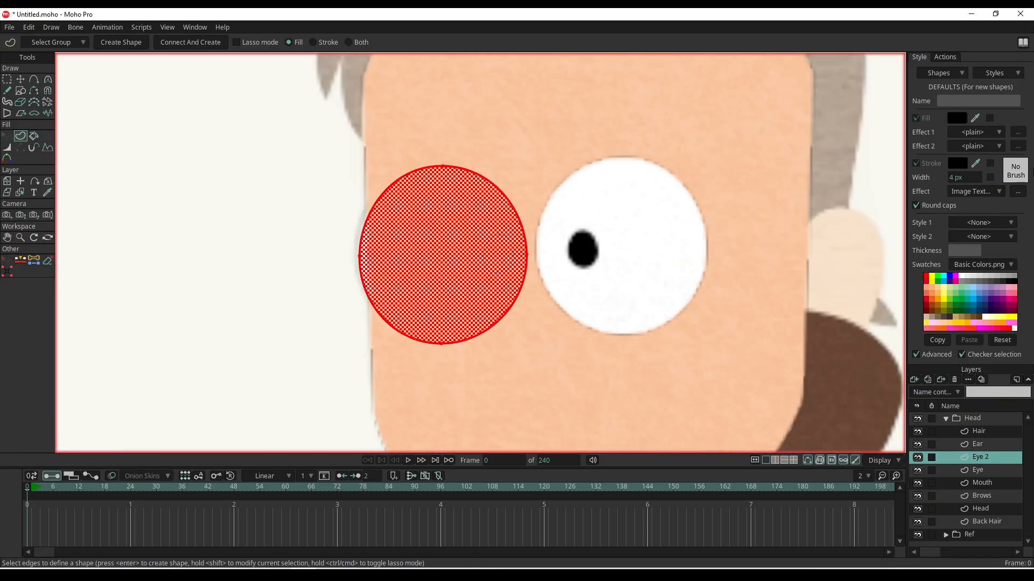
# - Set fill Effect 1 to Image Texture with the White image and create the Eye 2 eyeball's fill shape
pyautogui.click(995, 135)
pyautogui.click(996, 168)
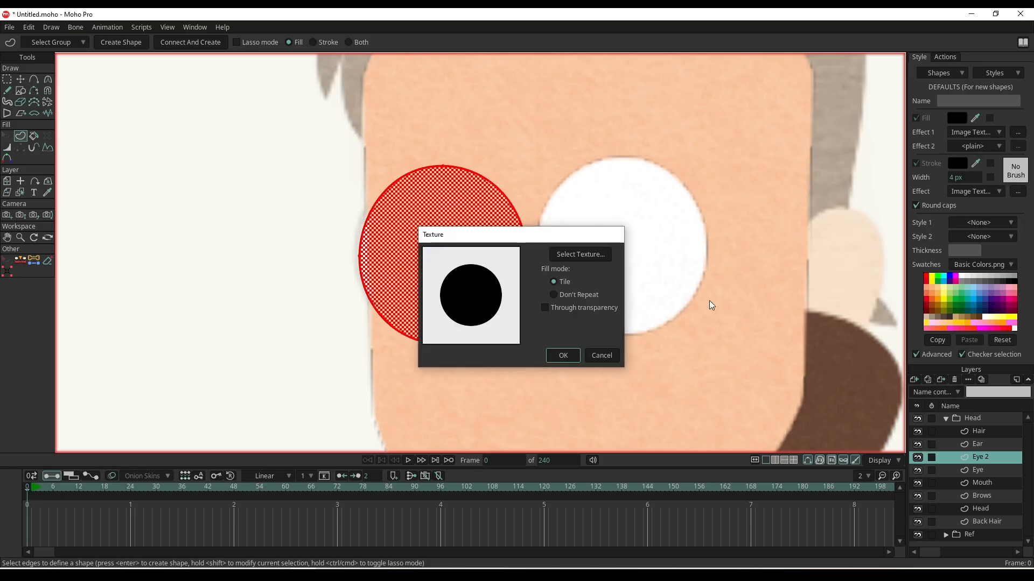
pyautogui.click(588, 257)
pyautogui.doubleClick(354, 171)
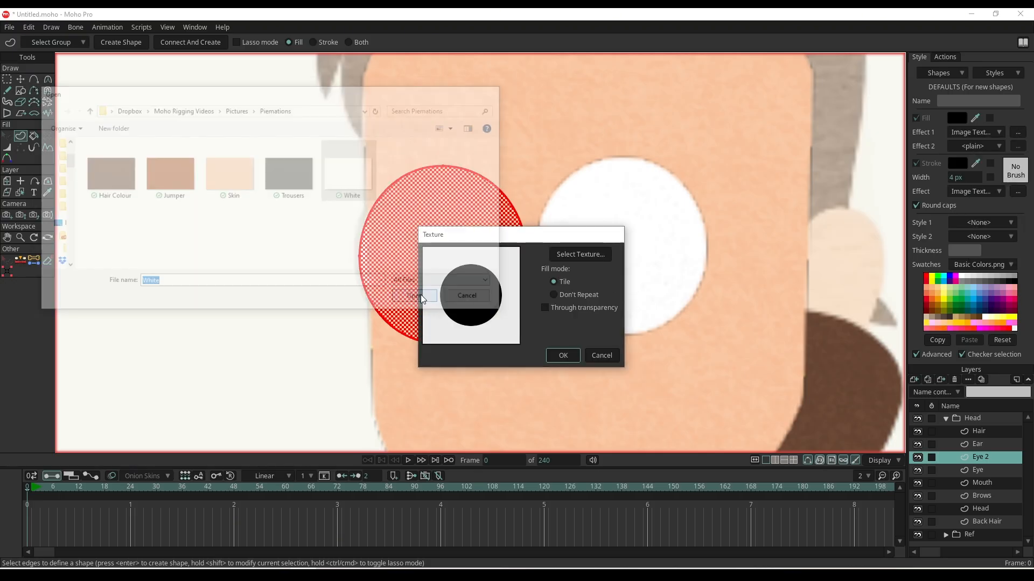
pyautogui.click(562, 355)
# - Create a plain black fill shape for the Eye 2 pupil with Effect 1 set to <plain>, and deselect it
pyautogui.click(512, 271)
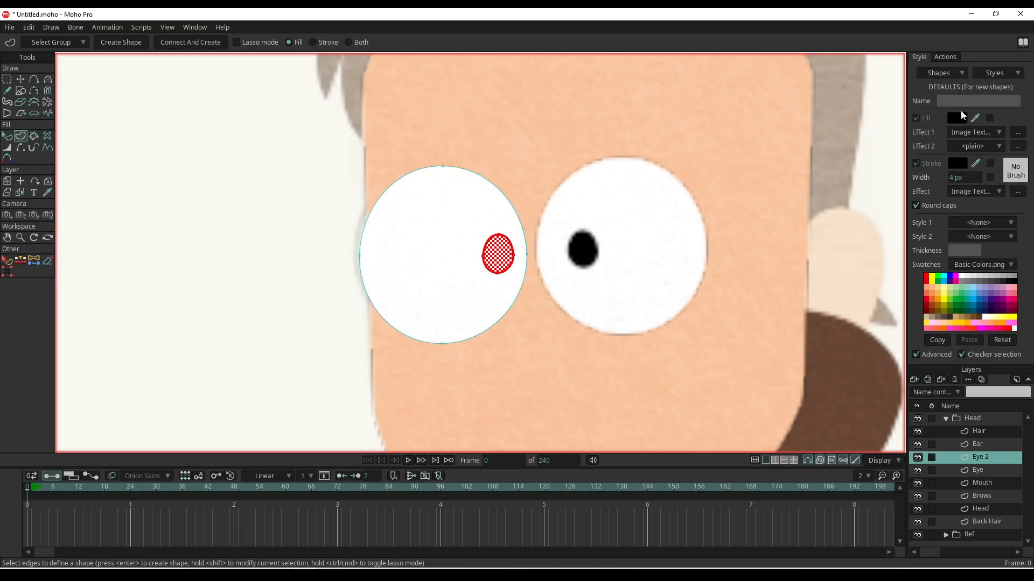
pyautogui.click(966, 146)
pyautogui.click(725, 205)
pyautogui.press('Return')
pyautogui.press('q')
pyautogui.click(835, 245)
# - Turn off GPU caching in the canvas display options
pyautogui.scroll(-5, 733, 274)
pyautogui.scroll(4, 733, 276)
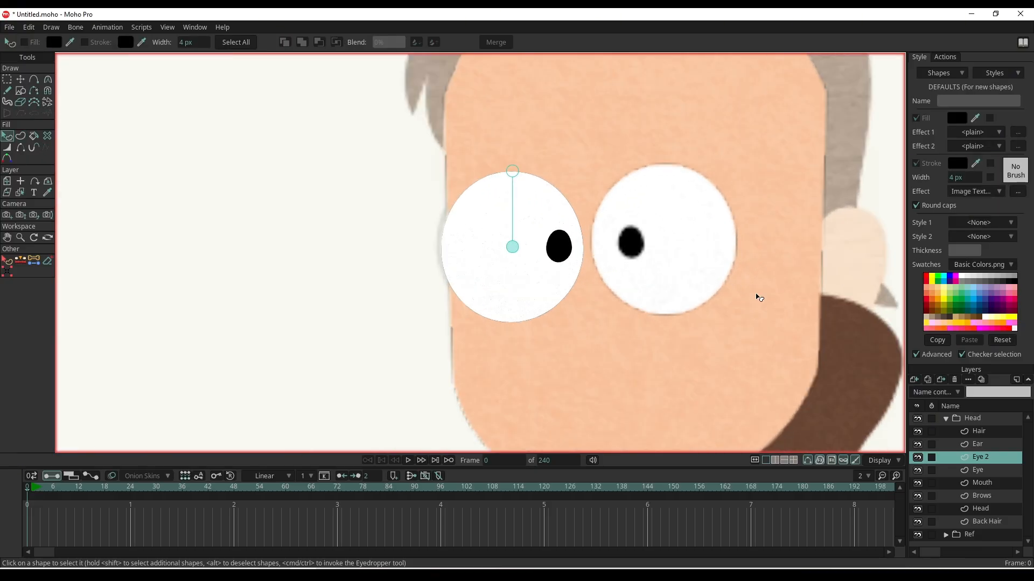
pyautogui.scroll(-4, 758, 297)
pyautogui.scroll(2, 866, 418)
pyautogui.click(884, 460)
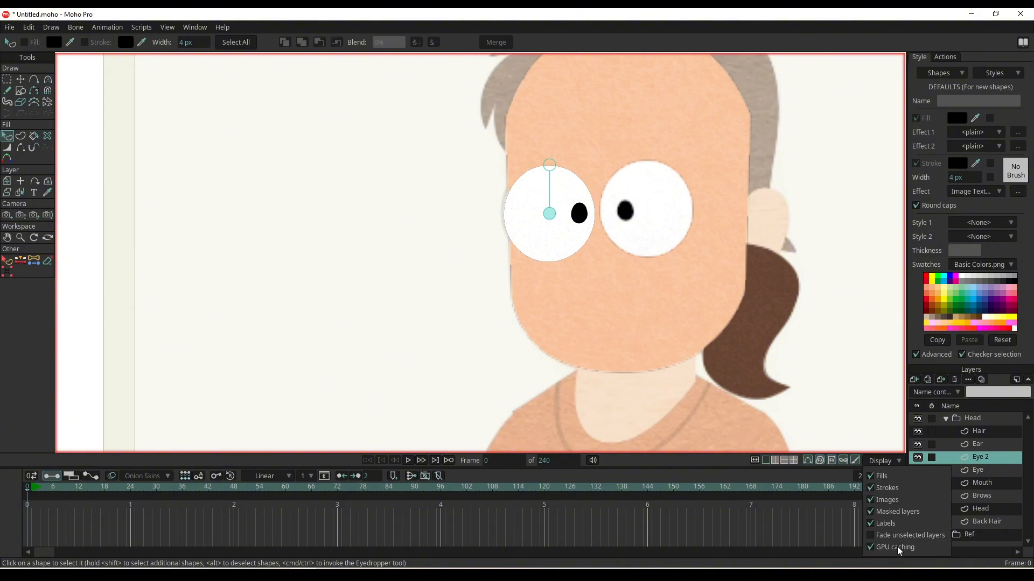
# - Examine the sharpness of the eyes and the skin texture at several zoom levels
pyautogui.scroll(4, 680, 250)
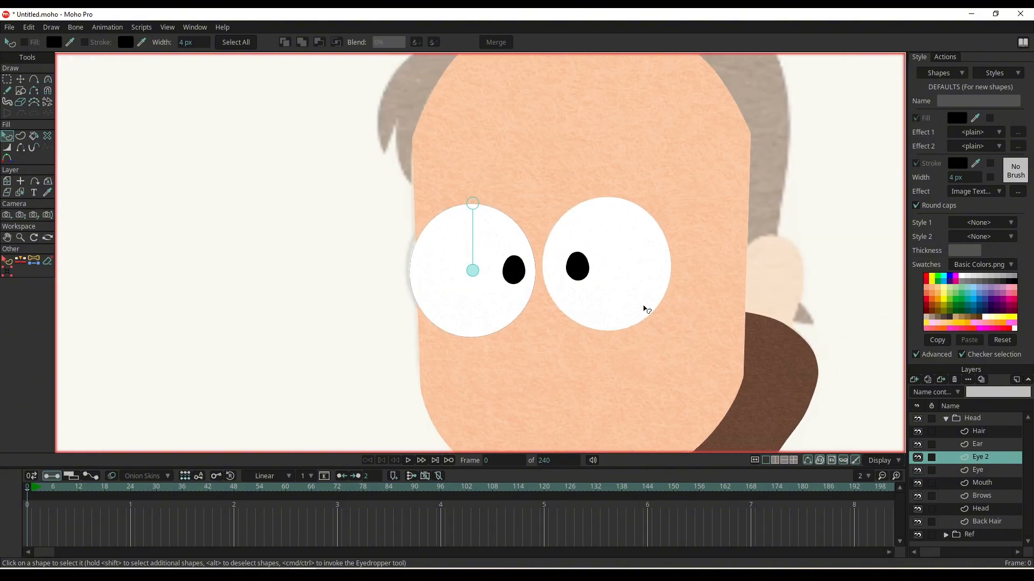
pyautogui.scroll(-2, 646, 309)
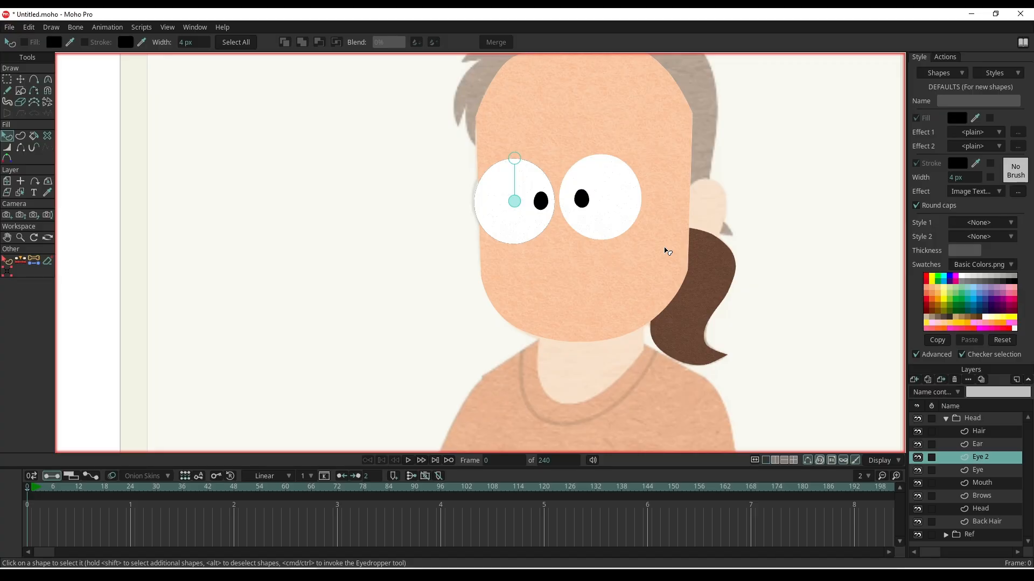
pyautogui.scroll(-3, 623, 230)
pyautogui.scroll(5, 619, 226)
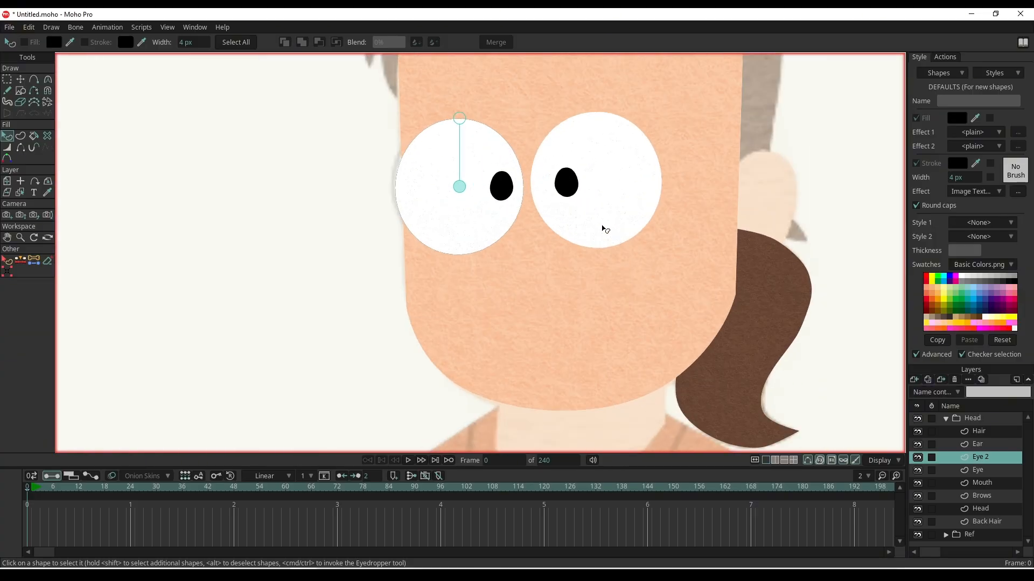
pyautogui.scroll(5, 572, 276)
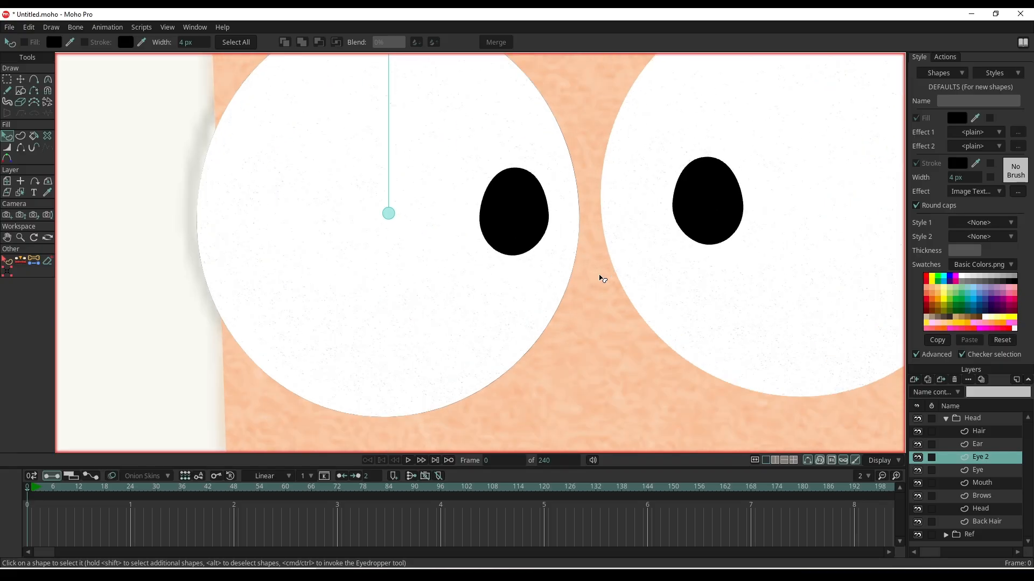
pyautogui.scroll(-2, 613, 271)
pyautogui.scroll(-5, 623, 268)
pyautogui.scroll(3, 754, 337)
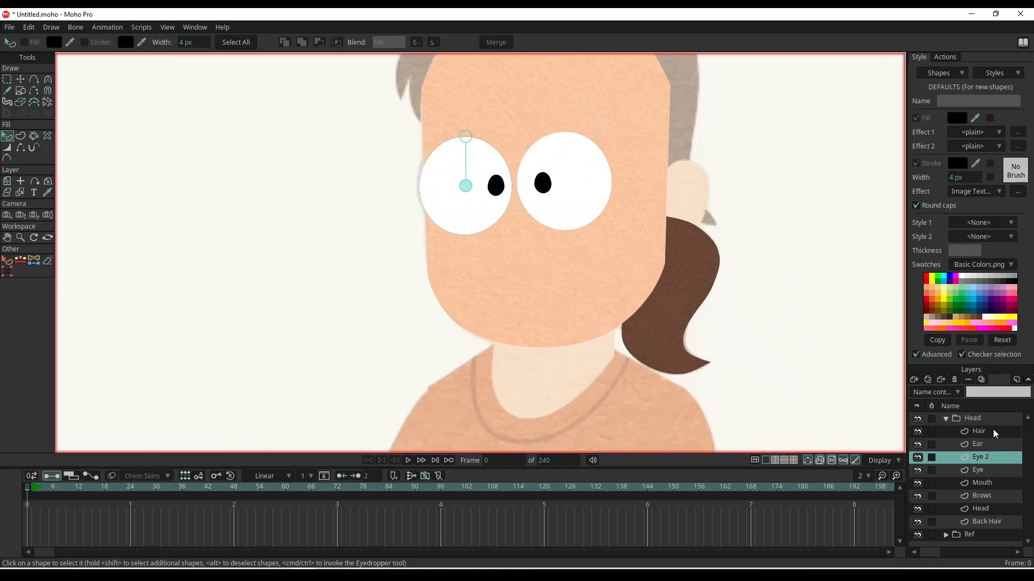
# - Switch to the Hair layer and select all points of the hair outline
pyautogui.click(994, 435)
pyautogui.moveTo(628, 158); pyautogui.dragTo(693, 274)
pyautogui.hotkey('ctrl', 'a')
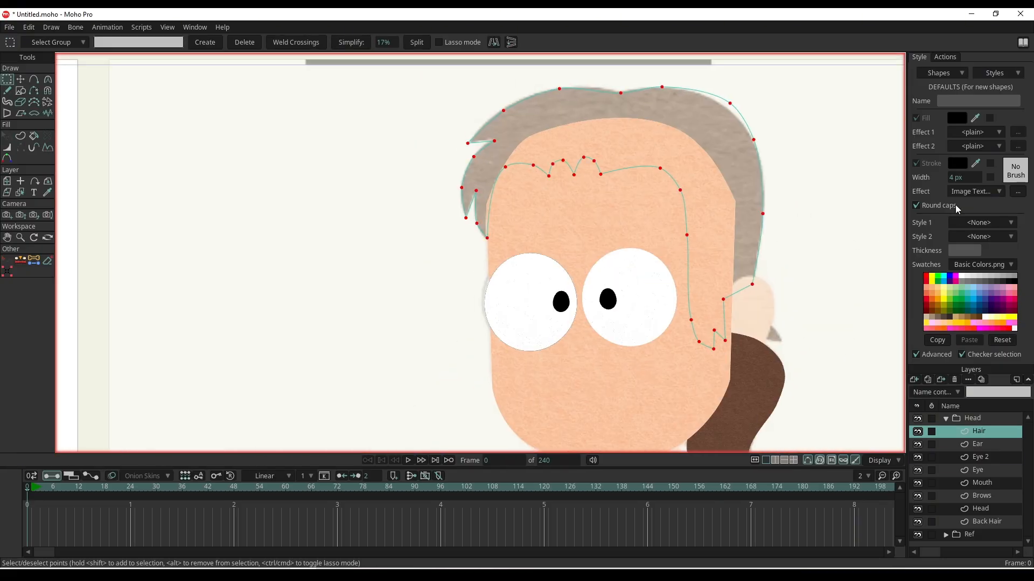
# - Set fill Effect 1 to Image Texture with the Hair Colour image and create the hair's fill shape
pyautogui.click(997, 133)
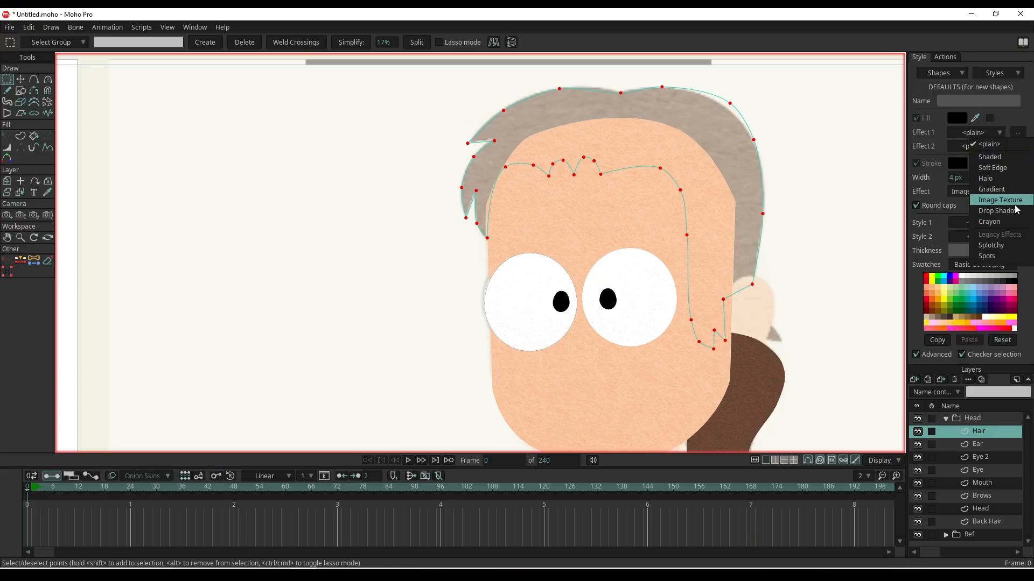
pyautogui.click(999, 200)
pyautogui.click(560, 256)
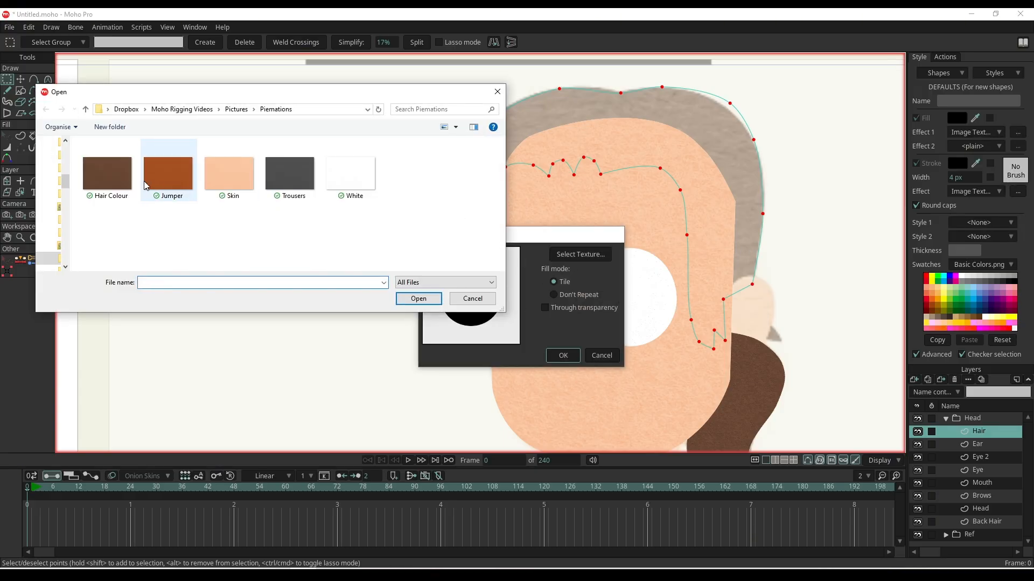
pyautogui.click(107, 174)
pyautogui.click(418, 298)
pyautogui.click(566, 355)
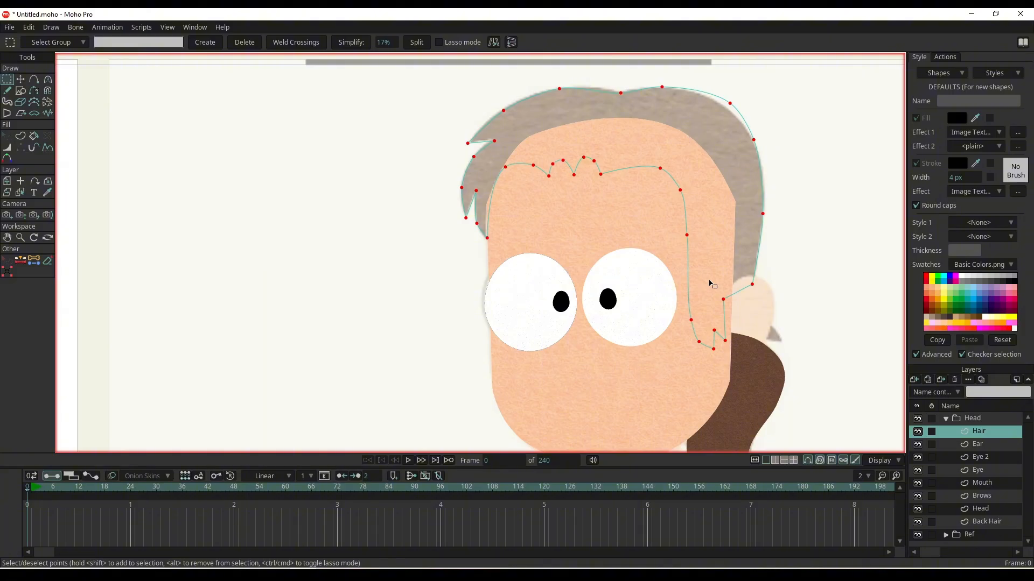
pyautogui.press('u')
pyautogui.press('Return')
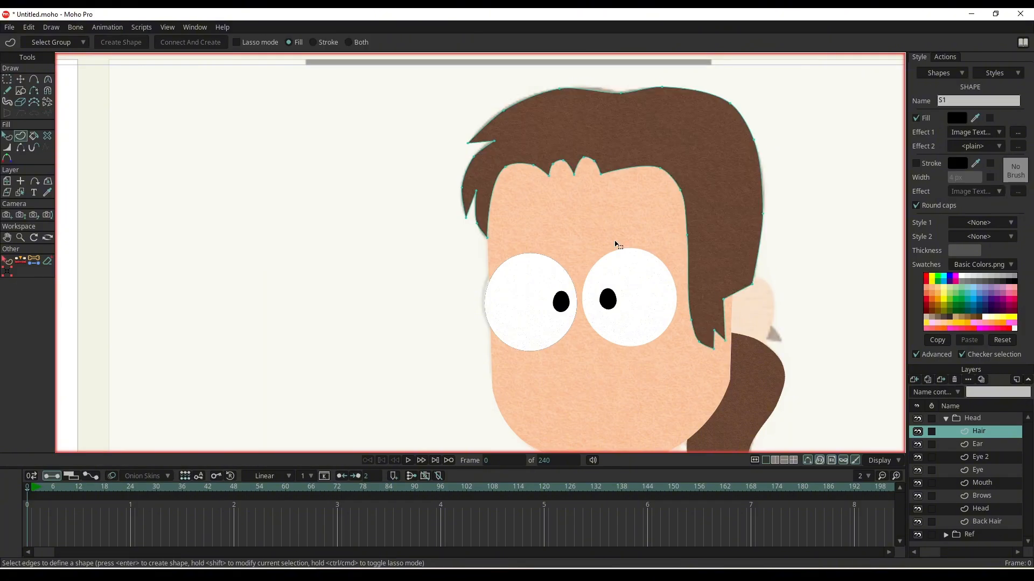
# - Move the base of the hair shape's texture handle slightly up and to the right, and compare with the reference
pyautogui.press('q')
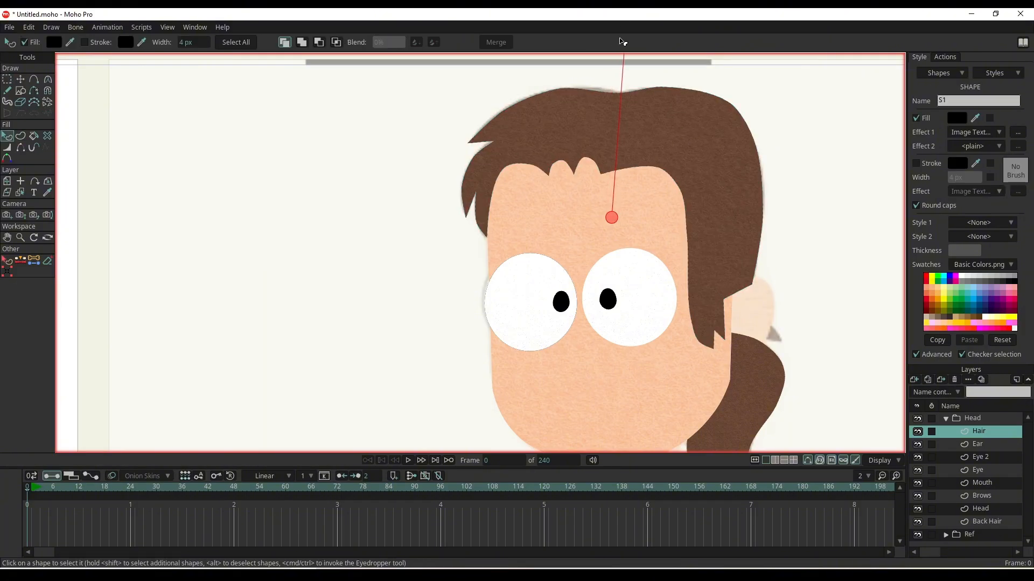
pyautogui.moveTo(615, 219); pyautogui.dragTo(637, 198)
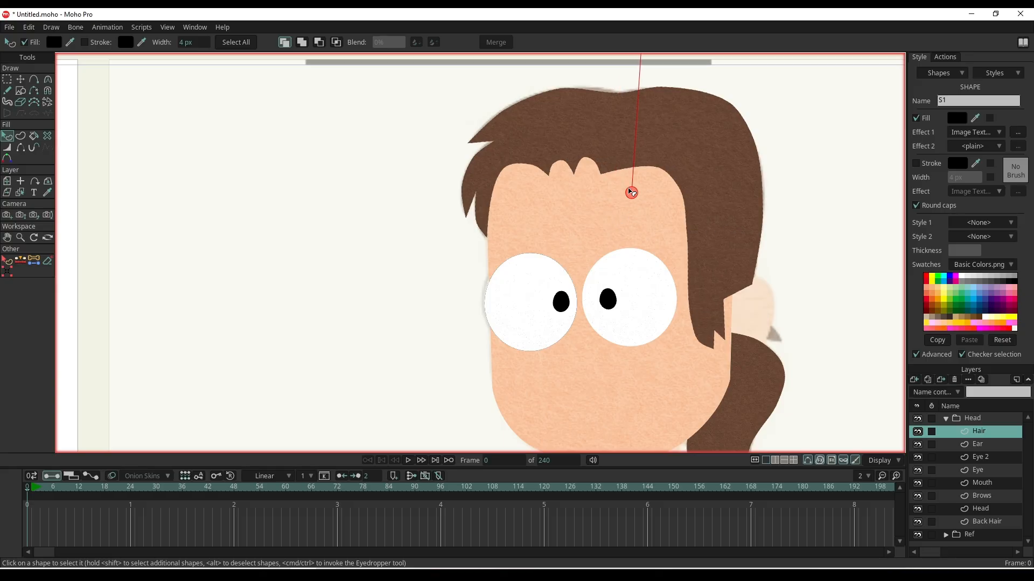
pyautogui.scroll(-4, 773, 234)
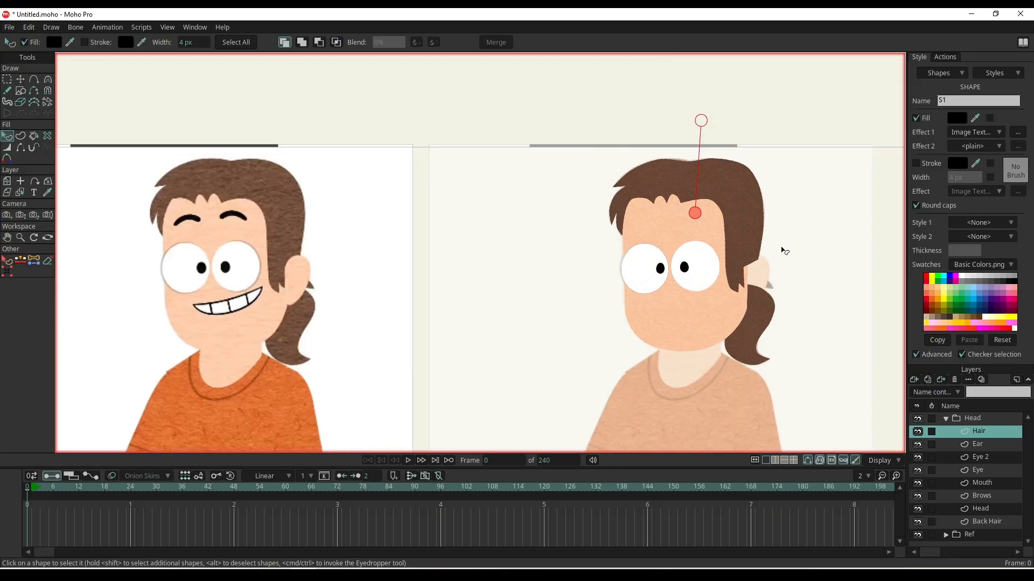
pyautogui.scroll(4, 226, 194)
pyautogui.scroll(-4, 229, 197)
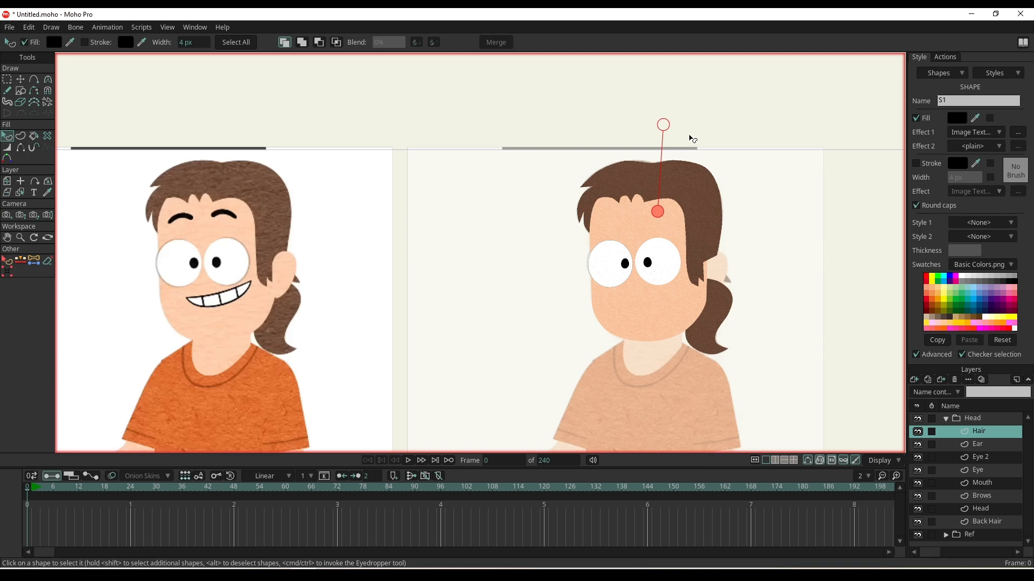
# - Lengthen the hair shape's texture handle upward and pull it back partway to tune the hair texture's scale
pyautogui.moveTo(664, 125); pyautogui.dragTo(673, 21)
pyautogui.scroll(3, 648, 220)
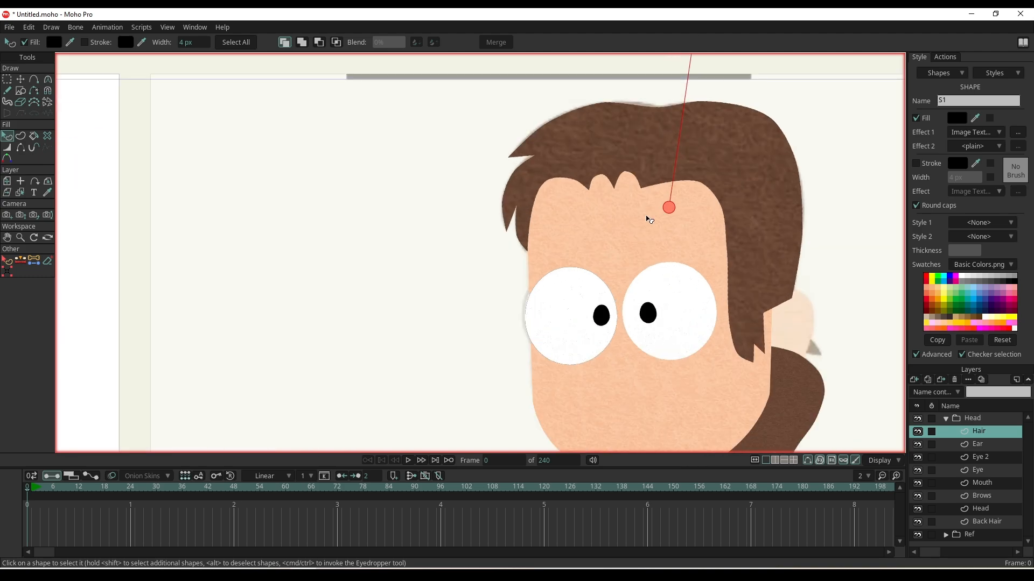
pyautogui.scroll(-6, 648, 197)
pyautogui.scroll(-1, 669, 114)
pyautogui.moveTo(667, 123); pyautogui.dragTo(640, 178)
pyautogui.moveTo(651, 90); pyautogui.dragTo(636, 166)
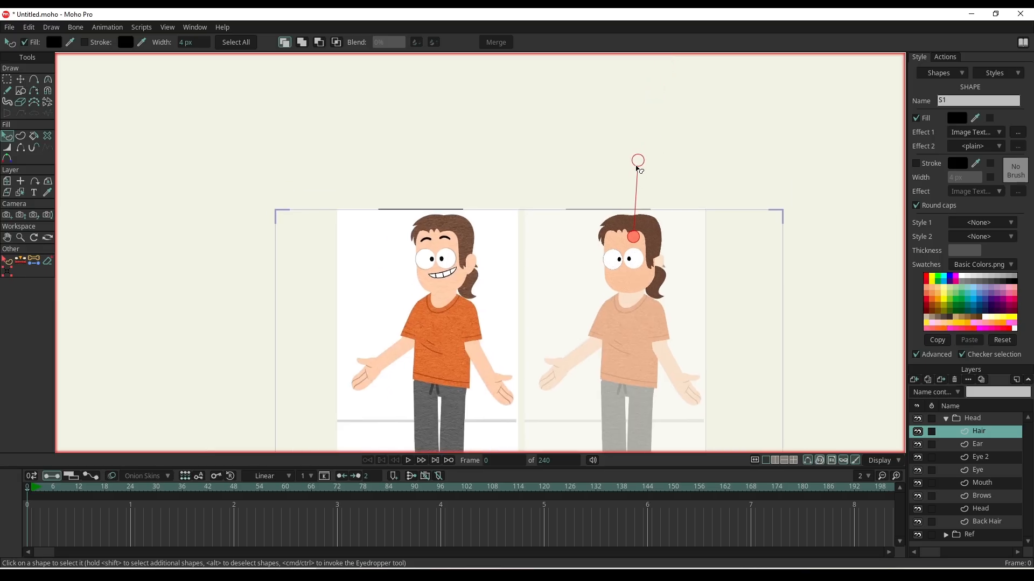
# - Switch to the Mouth layer and select the complete mouth outline for a new shape
pyautogui.scroll(4, 637, 169)
pyautogui.scroll(-1, 653, 225)
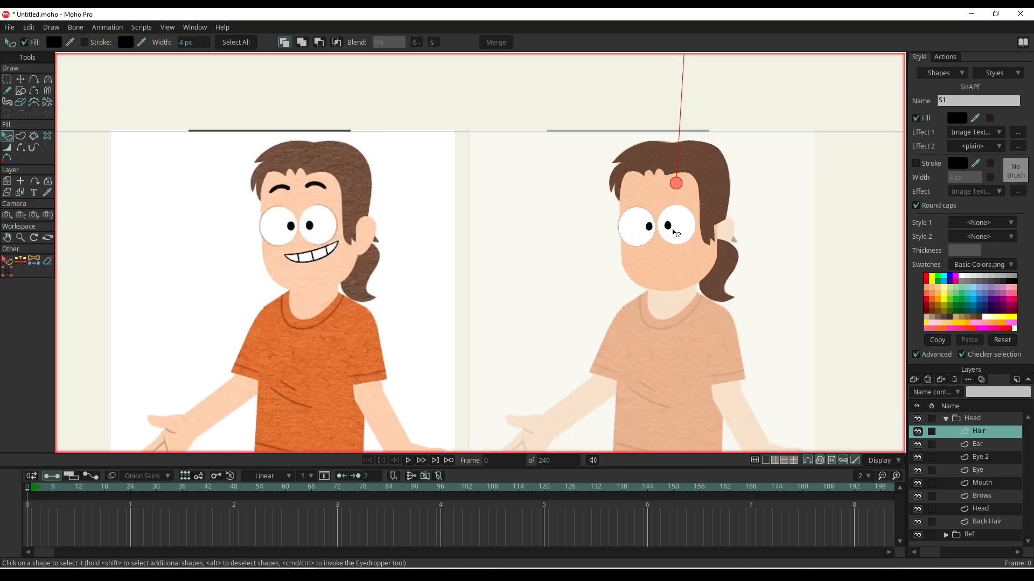
pyautogui.scroll(1, 773, 306)
pyautogui.click(986, 508)
pyautogui.click(989, 484)
pyautogui.press('g')
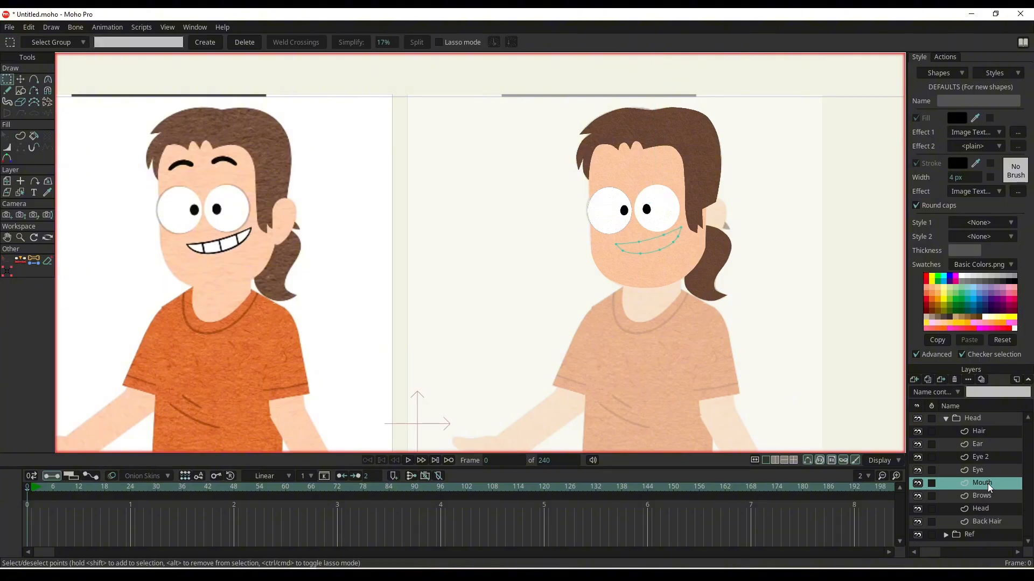
pyautogui.scroll(4, 641, 269)
pyautogui.press('u')
pyautogui.click(676, 256)
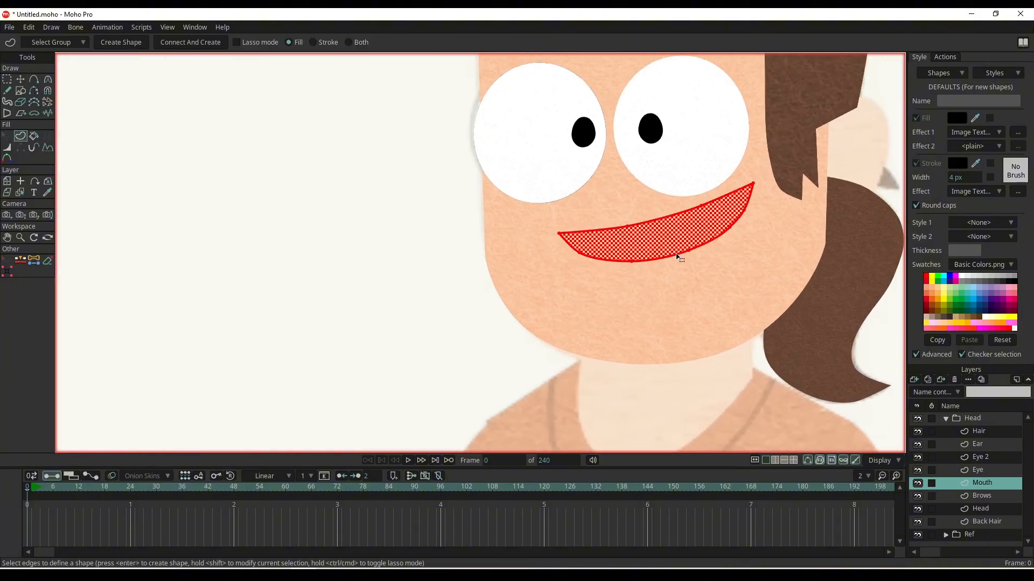
pyautogui.moveTo(551, 195); pyautogui.dragTo(465, 228)
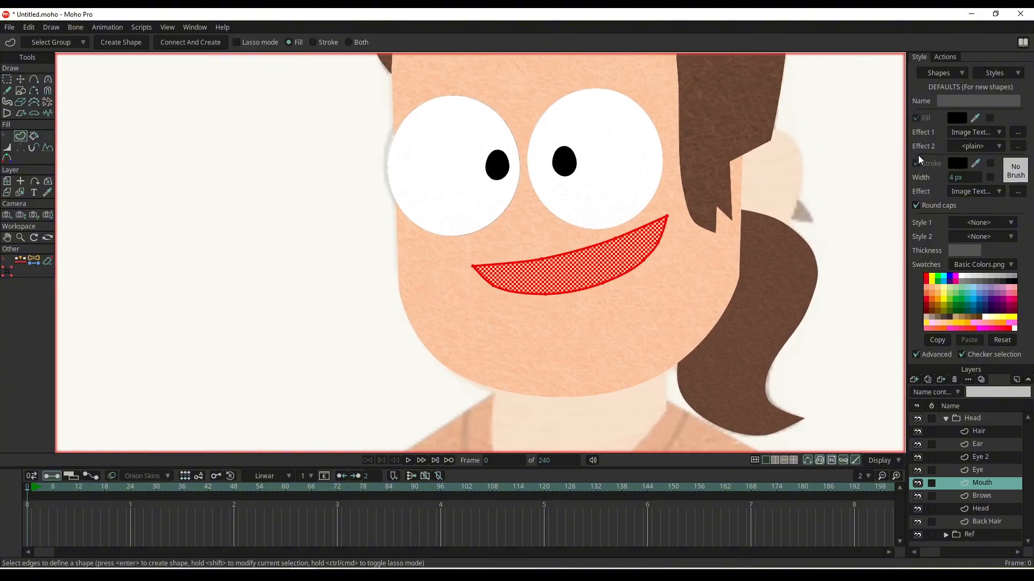
# - Set the new-shape defaults to white fill, black 1 px stroke and plain Effect 1, with fill and stroke combined
pyautogui.click(960, 120)
pyautogui.moveTo(237, 368); pyautogui.dragTo(184, 336)
pyautogui.click(357, 485)
pyautogui.click(958, 164)
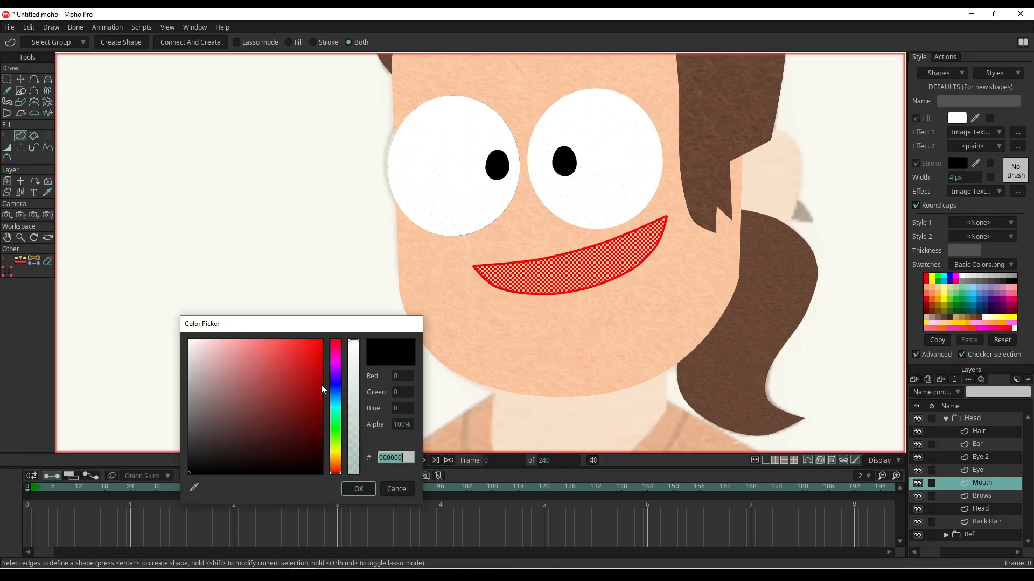
pyautogui.click(359, 489)
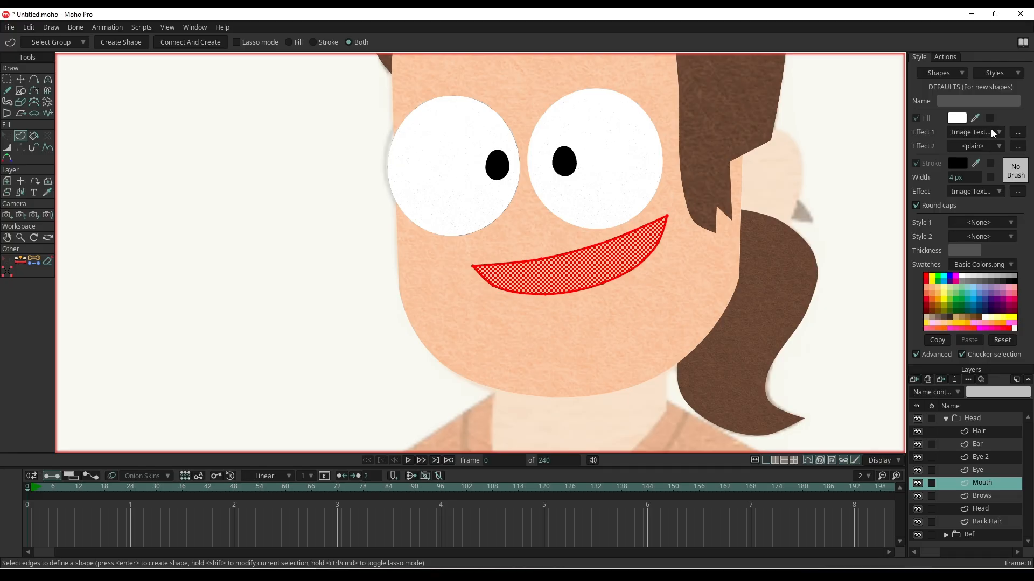
pyautogui.click(993, 133)
pyautogui.click(993, 145)
pyautogui.press('Return')
pyautogui.scroll(5, 592, 272)
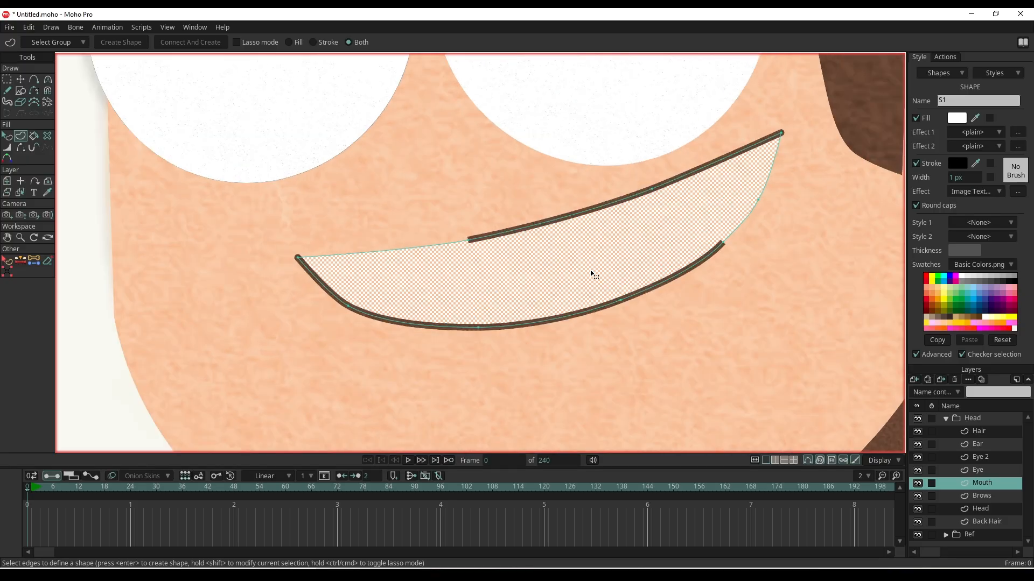
pyautogui.press('q')
pyautogui.scroll(-8, 532, 286)
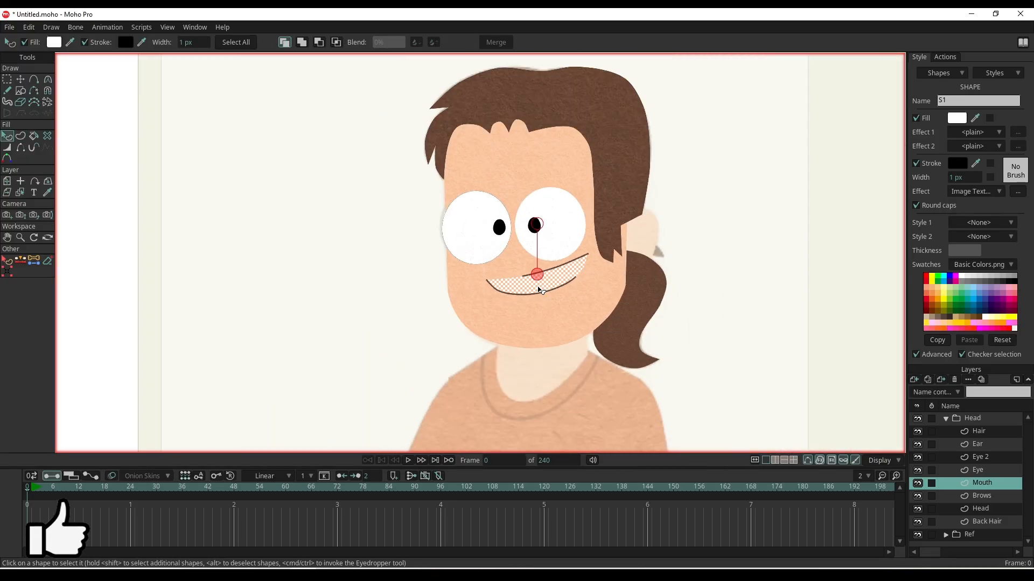
pyautogui.scroll(5, 540, 288)
pyautogui.click(857, 361)
pyautogui.click(607, 279)
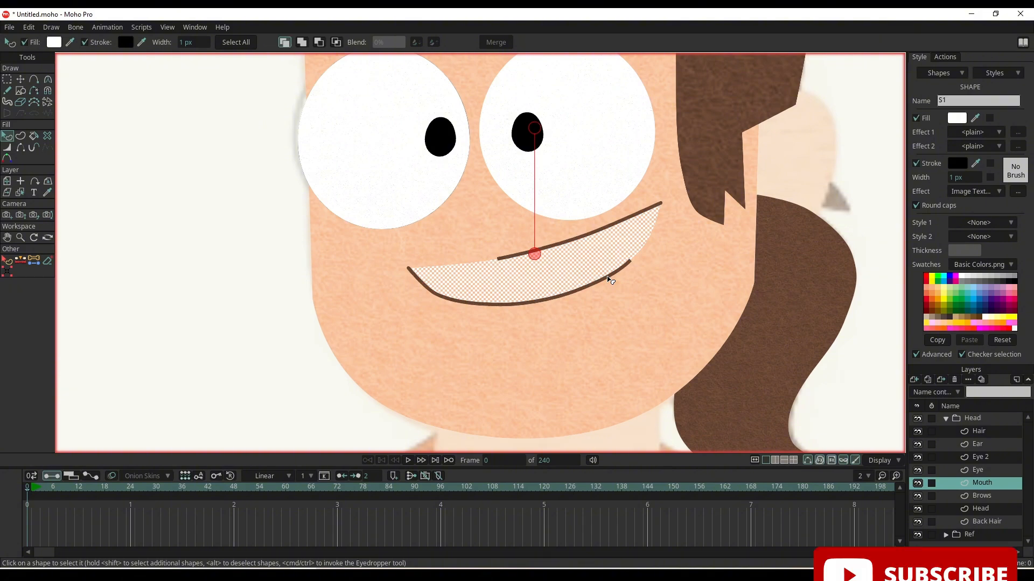
pyautogui.press('Delete')
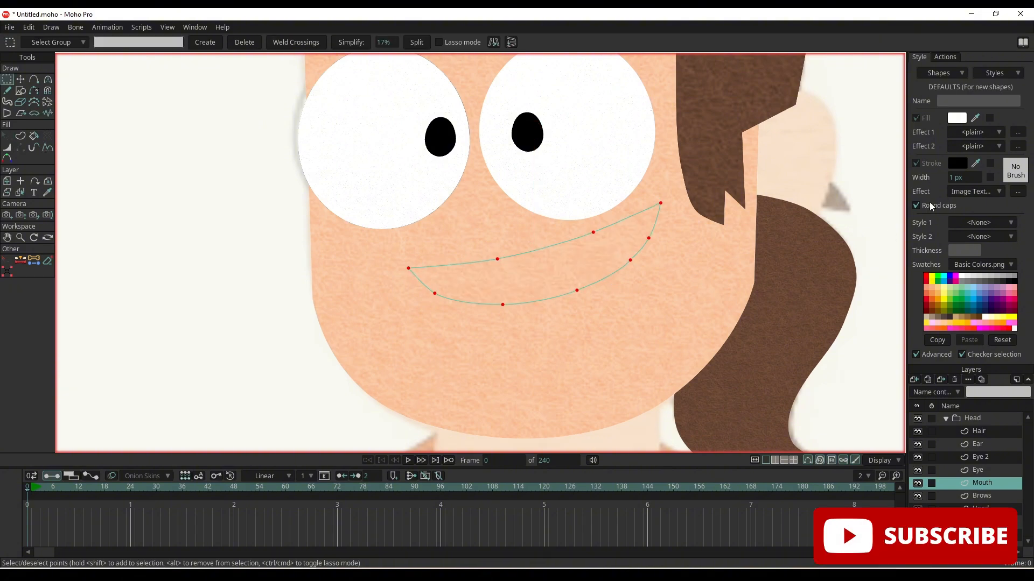
# - Set the stroke effect to plain and create the mouth shape with both white fill and black stroke
pyautogui.click(964, 192)
pyautogui.click(961, 203)
pyautogui.press('u')
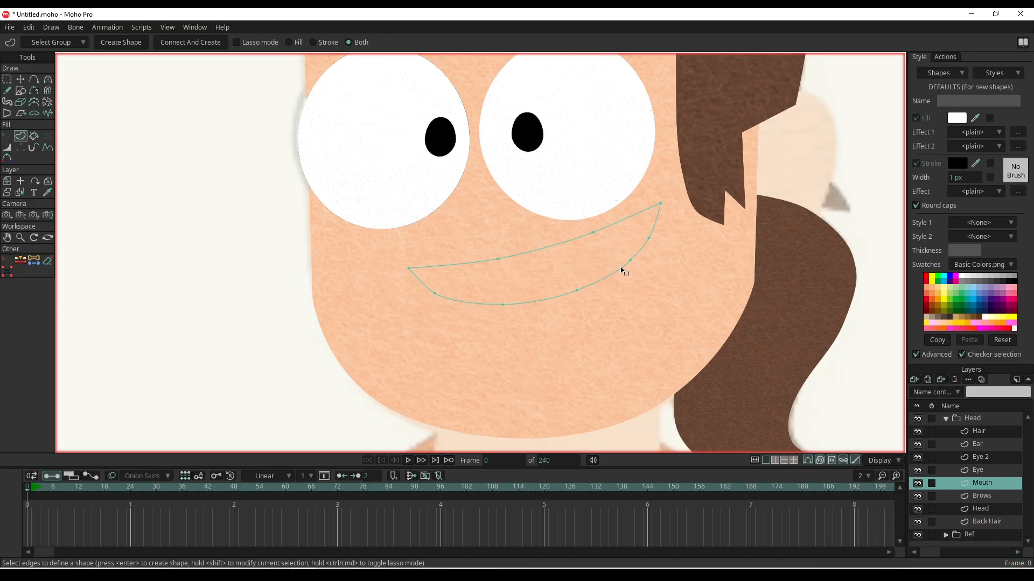
pyautogui.press('space')
pyautogui.press('q')
pyautogui.click(853, 336)
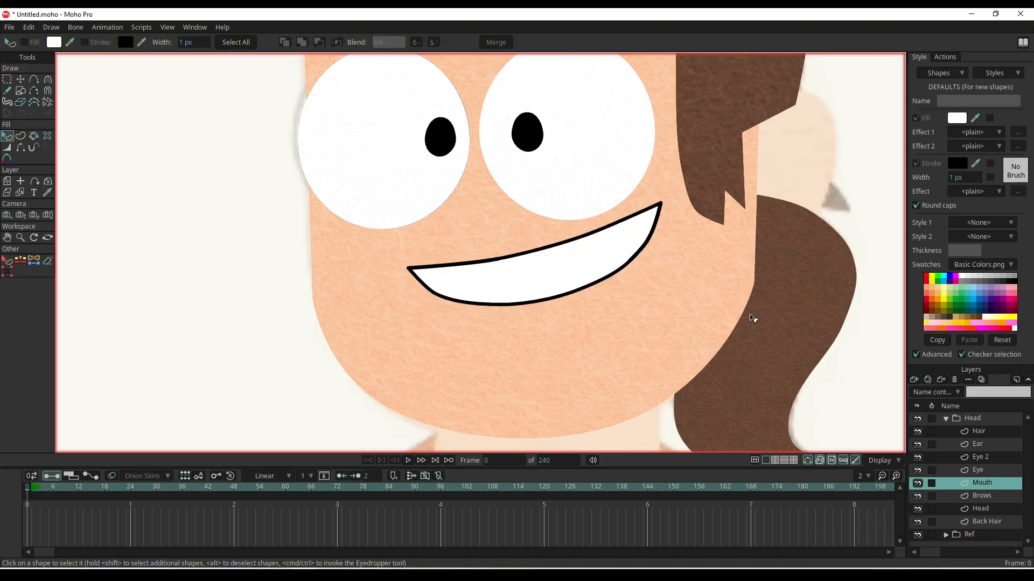
# - Compare the mouth with the reference and set the mouth shape's stroke width to 2 px
pyautogui.scroll(-10, 596, 305)
pyautogui.scroll(3, 564, 303)
pyautogui.scroll(5, 623, 323)
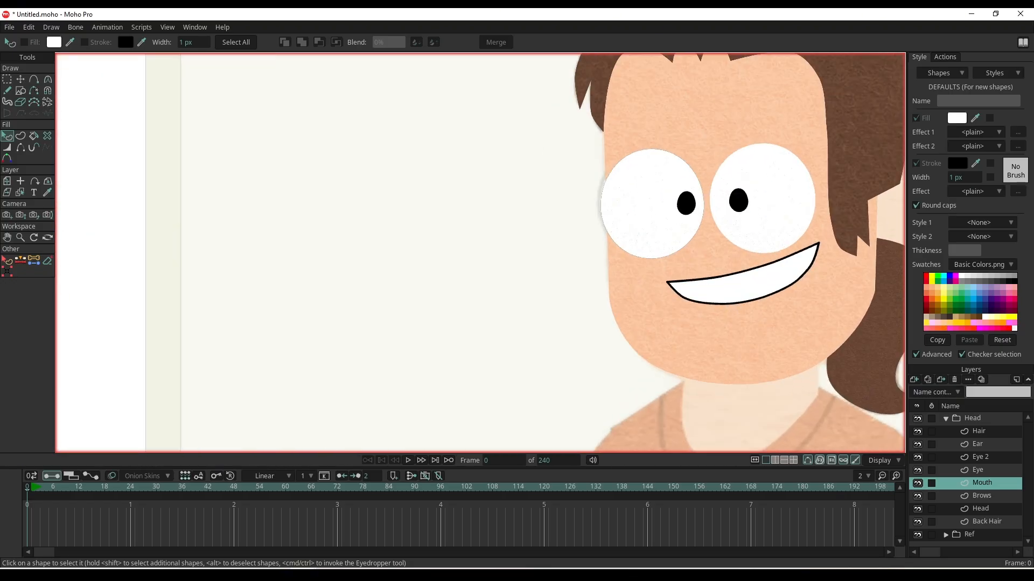
pyautogui.click(742, 302)
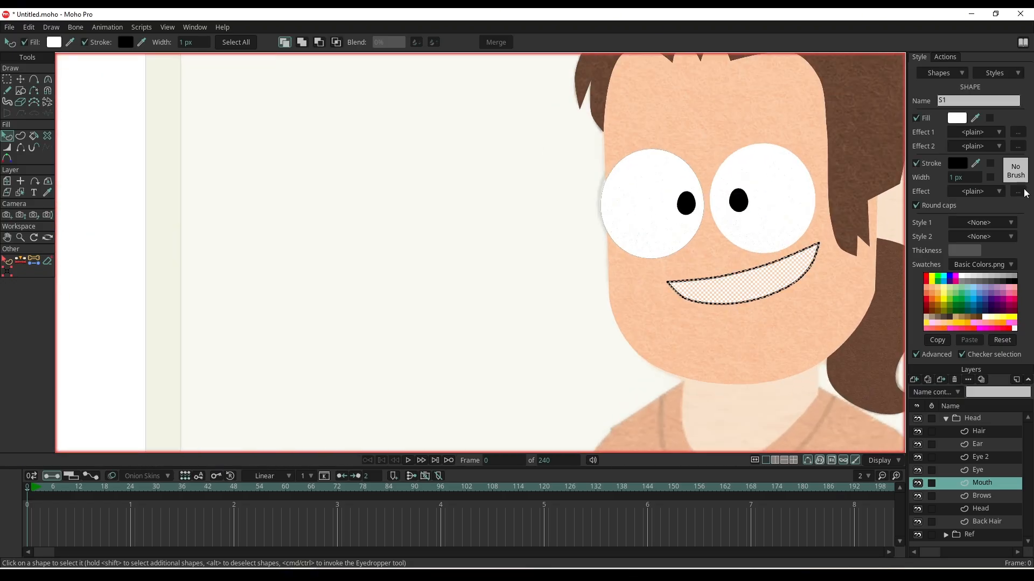
pyautogui.moveTo(968, 178); pyautogui.dragTo(971, 179)
pyautogui.press('Return')
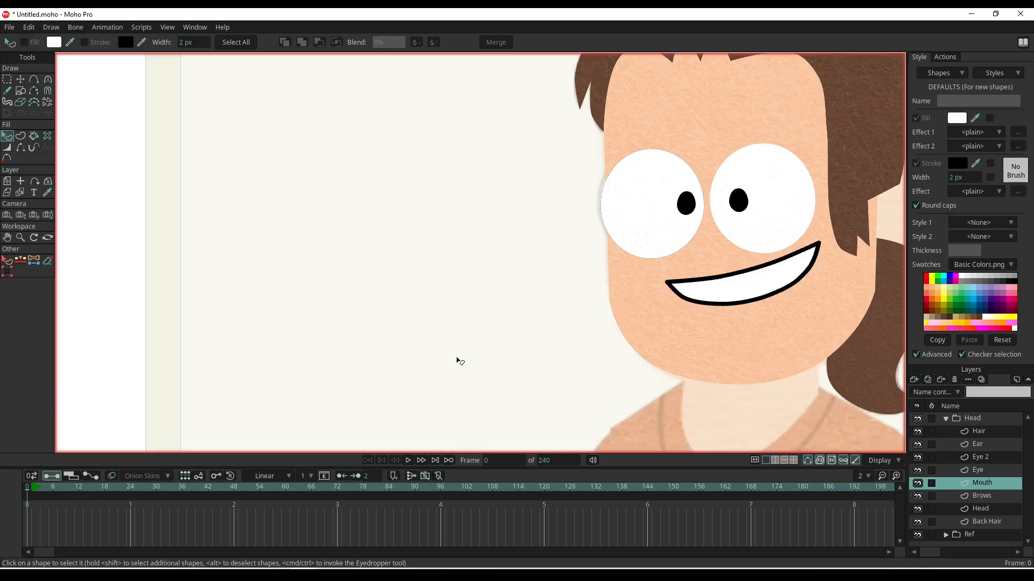
# - Adjust the curvature of the points along the mouth's lower edge to round it
pyautogui.scroll(-5, 473, 350)
pyautogui.scroll(2, 491, 344)
pyautogui.scroll(5, 634, 319)
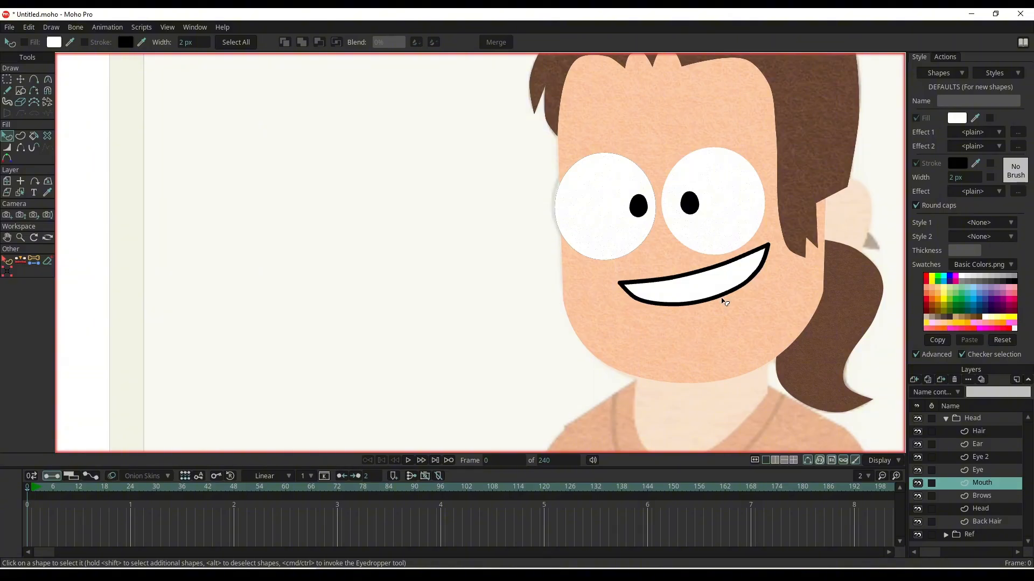
pyautogui.press('c')
pyautogui.click(745, 287)
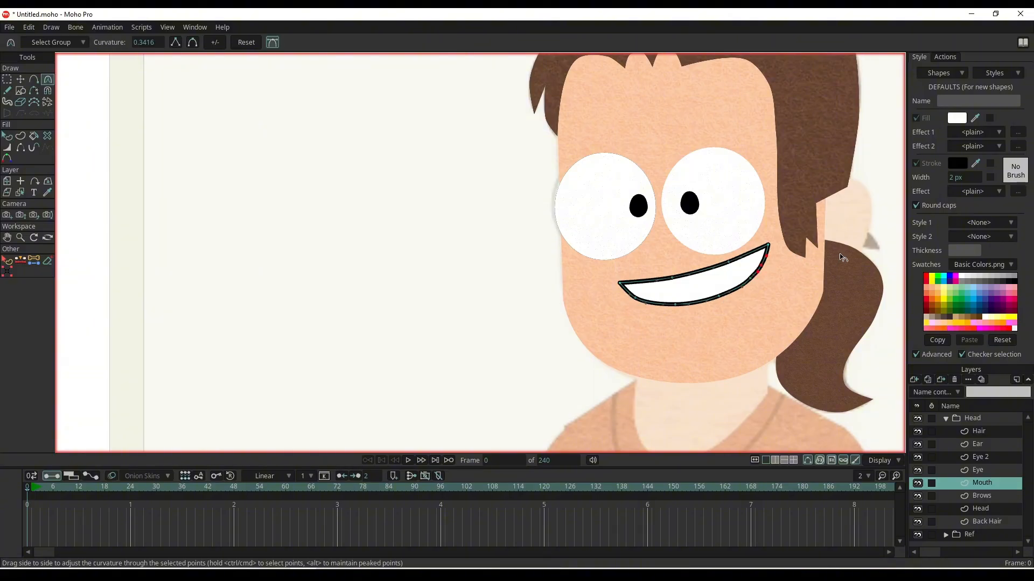
pyautogui.click(641, 307)
pyautogui.moveTo(693, 308); pyautogui.dragTo(780, 295)
pyautogui.scroll(2, 763, 290)
pyautogui.scroll(4, 746, 290)
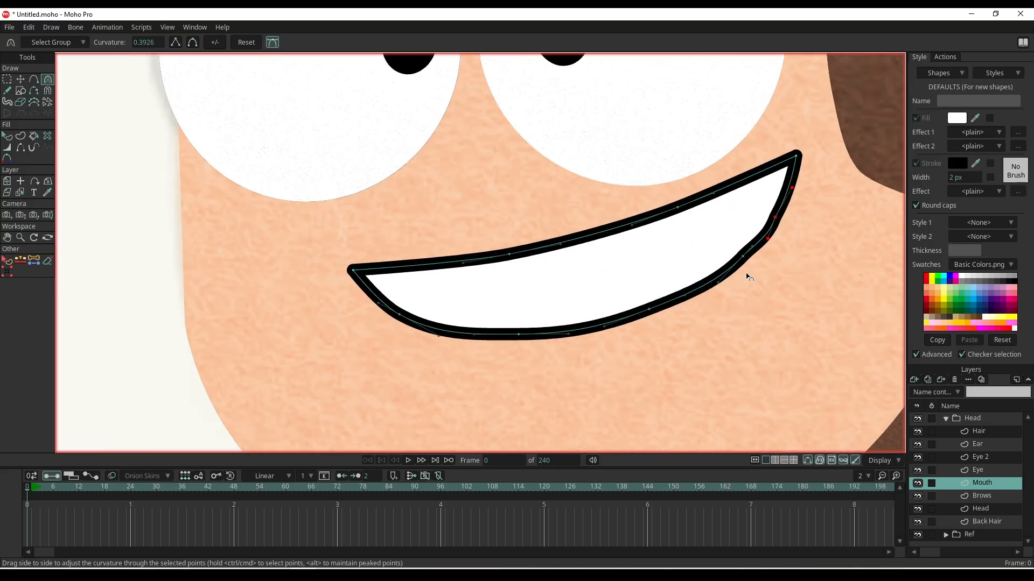
# - Reposition the points along the mouth's lower edge and right corner to smooth the smile's curve
pyautogui.press('t')
pyautogui.moveTo(743, 258)
pyautogui.mouseDown()
pyautogui.moveTo(738, 271)
pyautogui.moveTo(725, 267)
pyautogui.moveTo(695, 292)
pyautogui.moveTo(734, 264)
pyautogui.mouseUp()
pyautogui.moveTo(776, 218); pyautogui.dragTo(766, 246)
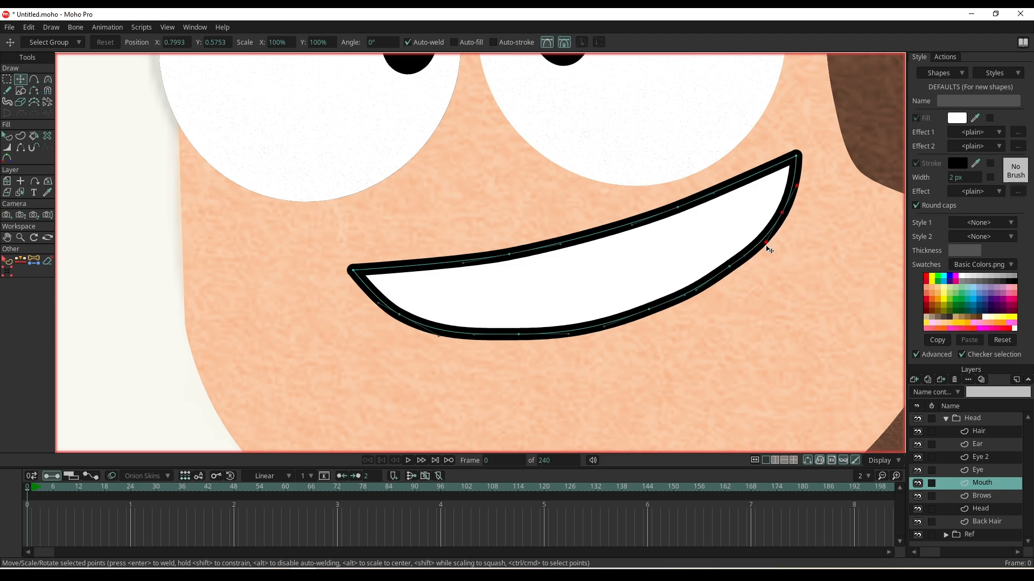
pyautogui.moveTo(653, 311); pyautogui.dragTo(644, 313)
pyautogui.moveTo(526, 333); pyautogui.dragTo(576, 337)
pyautogui.moveTo(638, 316); pyautogui.dragTo(637, 317)
pyautogui.moveTo(595, 333); pyautogui.dragTo(597, 331)
pyautogui.scroll(-5, 447, 289)
pyautogui.click(763, 340)
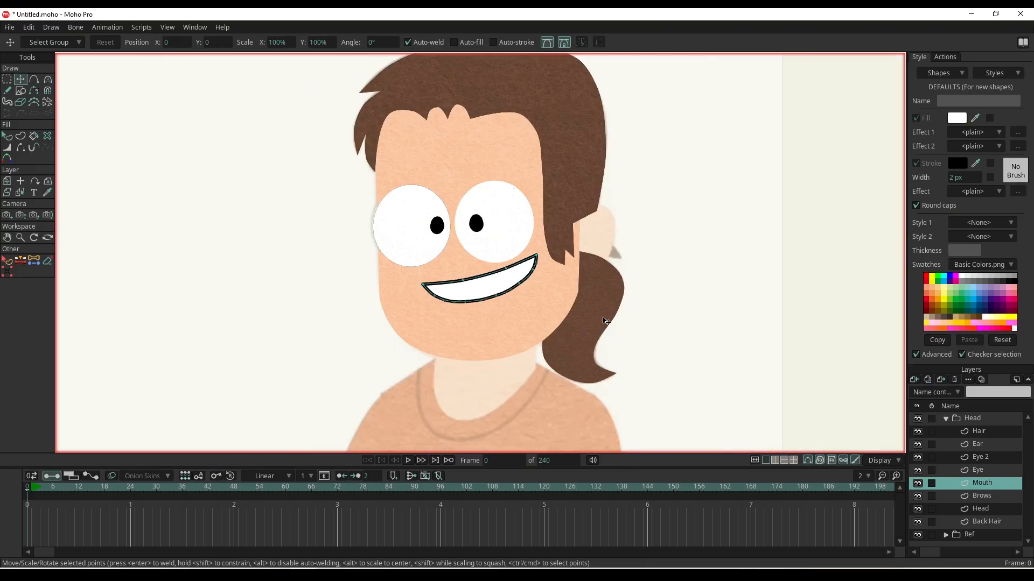
# - Add three slanted tooth-divider lines across the mouth, extending past its upper and lower edges
pyautogui.moveTo(249, 290); pyautogui.dragTo(523, 295)
pyautogui.scroll(-1, 523, 295)
pyautogui.moveTo(691, 296); pyautogui.dragTo(593, 316)
pyautogui.scroll(4, 627, 302)
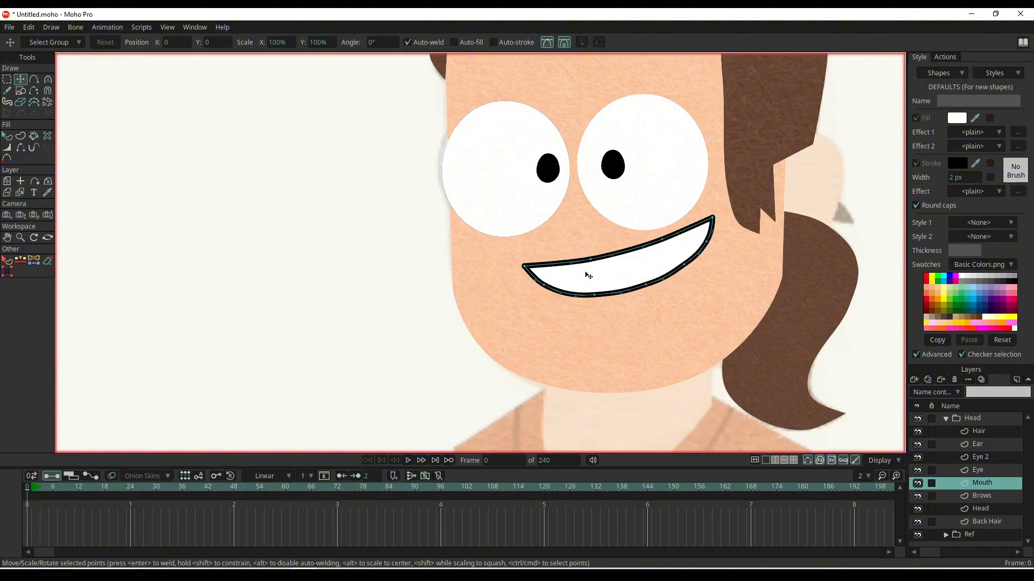
pyautogui.press('a')
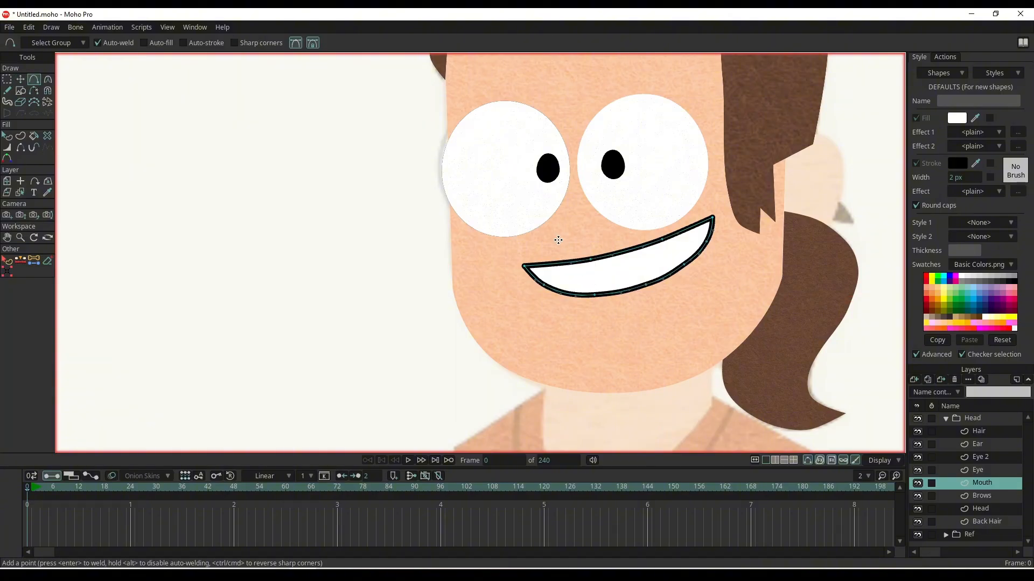
pyautogui.moveTo(562, 248); pyautogui.dragTo(598, 322)
pyautogui.scroll(-4, 580, 315)
pyautogui.moveTo(611, 269); pyautogui.dragTo(622, 316)
pyautogui.moveTo(517, 323); pyautogui.dragTo(649, 324)
pyautogui.scroll(5, 690, 298)
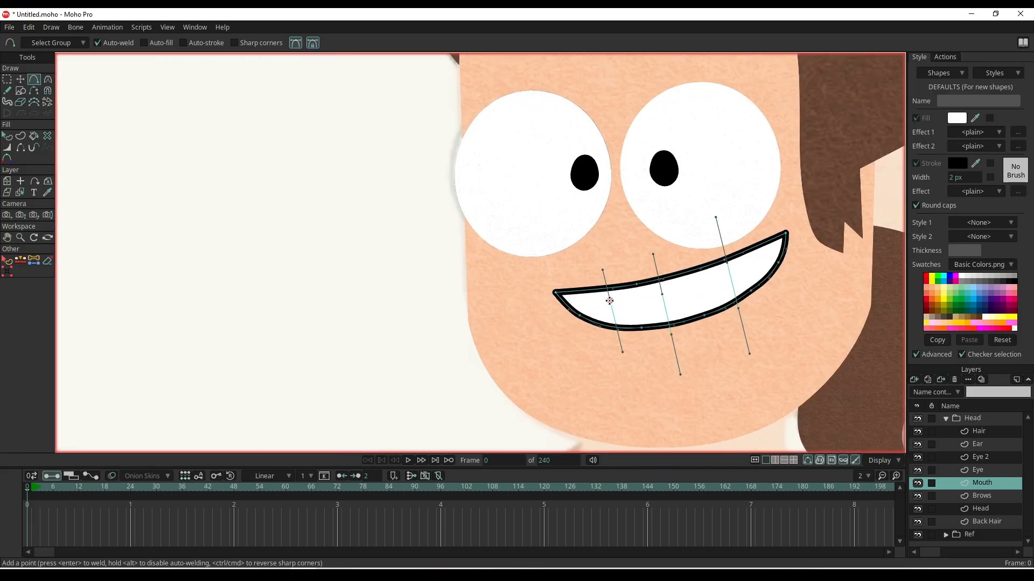
# - Move the middle tooth-divider line slightly to the right to even out the tooth spacing
pyautogui.press('t')
pyautogui.click(674, 351)
pyautogui.moveTo(674, 348); pyautogui.dragTo(685, 342)
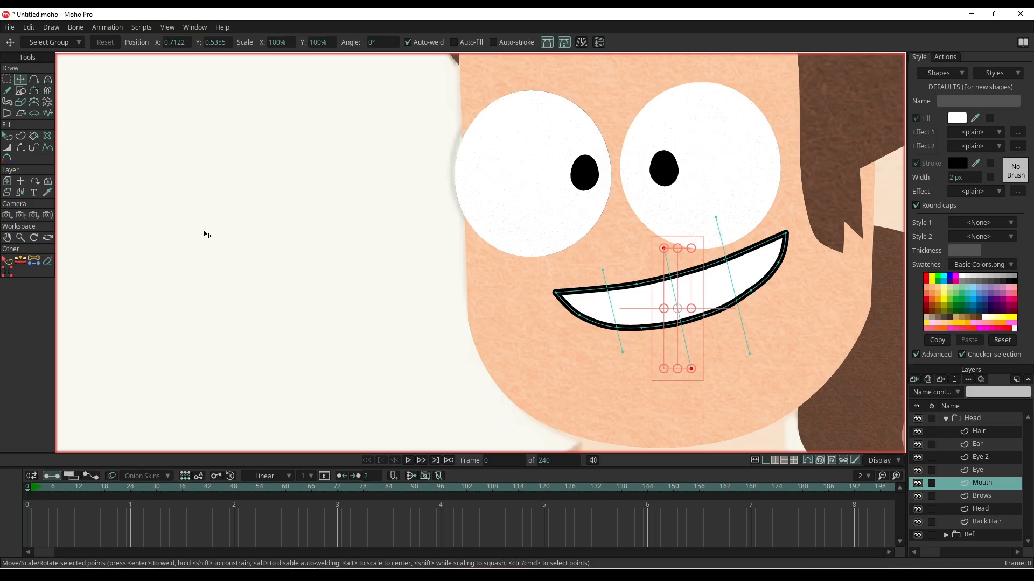
pyautogui.click(47, 261)
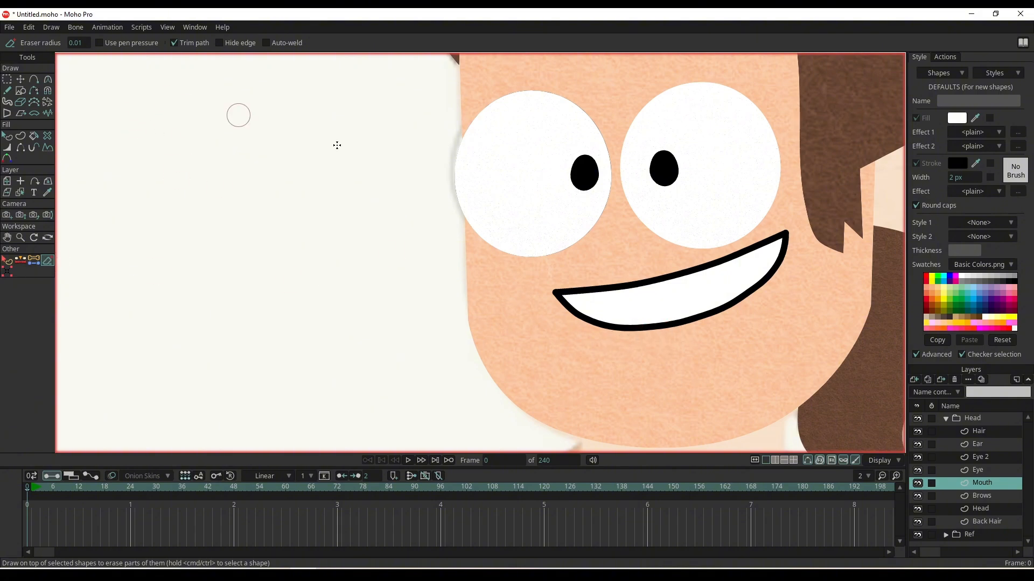
pyautogui.scroll(2, 505, 239)
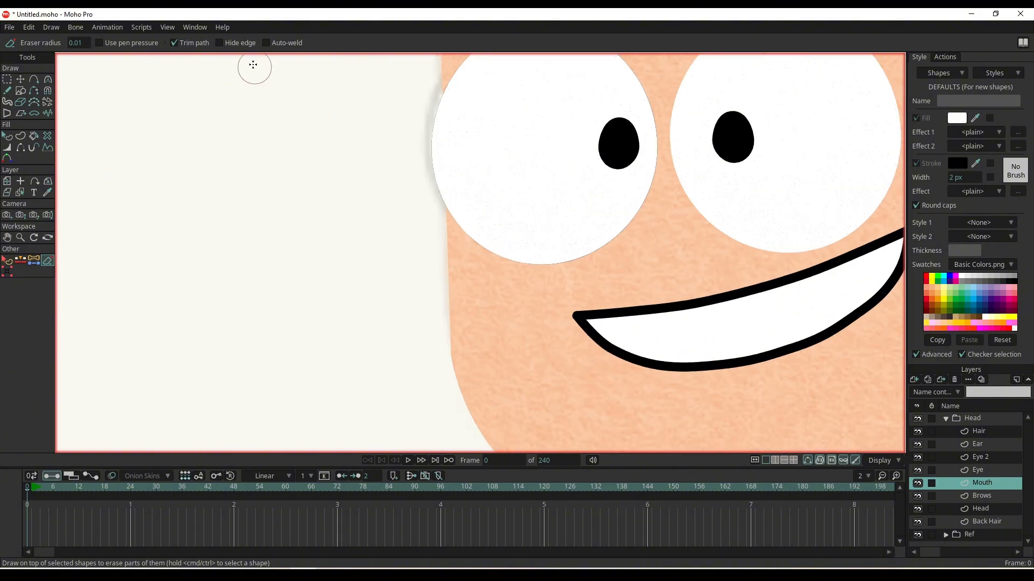
pyautogui.click(886, 462)
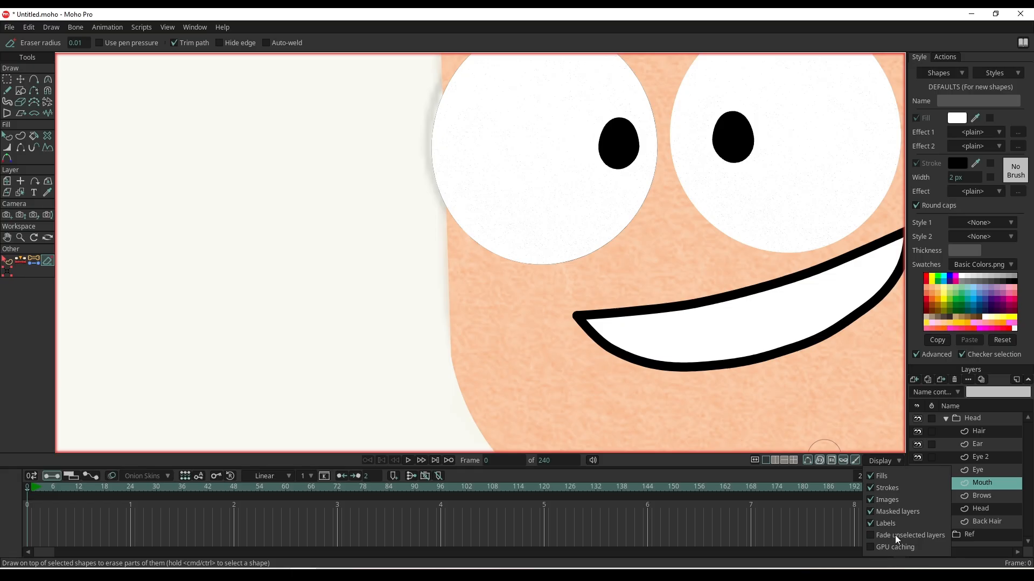
pyautogui.click(879, 488)
pyautogui.click(878, 487)
pyautogui.click(878, 475)
pyautogui.click(877, 476)
# - Trim the ends of the three tooth-divider lines that overhang the mouth's lower edge
pyautogui.click(668, 390)
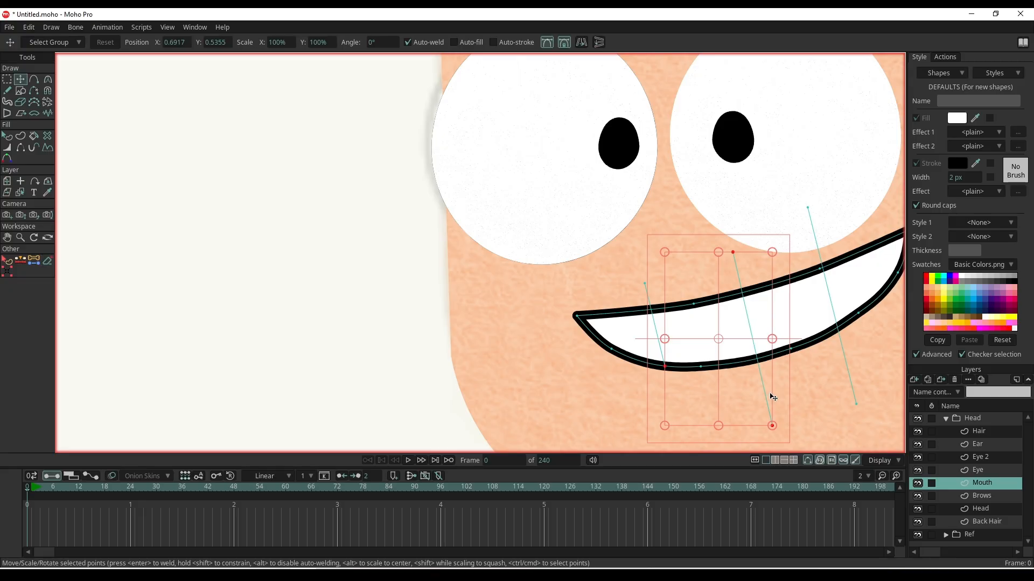
pyautogui.press('w')
pyautogui.press('e')
pyautogui.click(764, 396)
pyautogui.press('w')
pyautogui.press('e')
pyautogui.click(850, 381)
pyautogui.press('w')
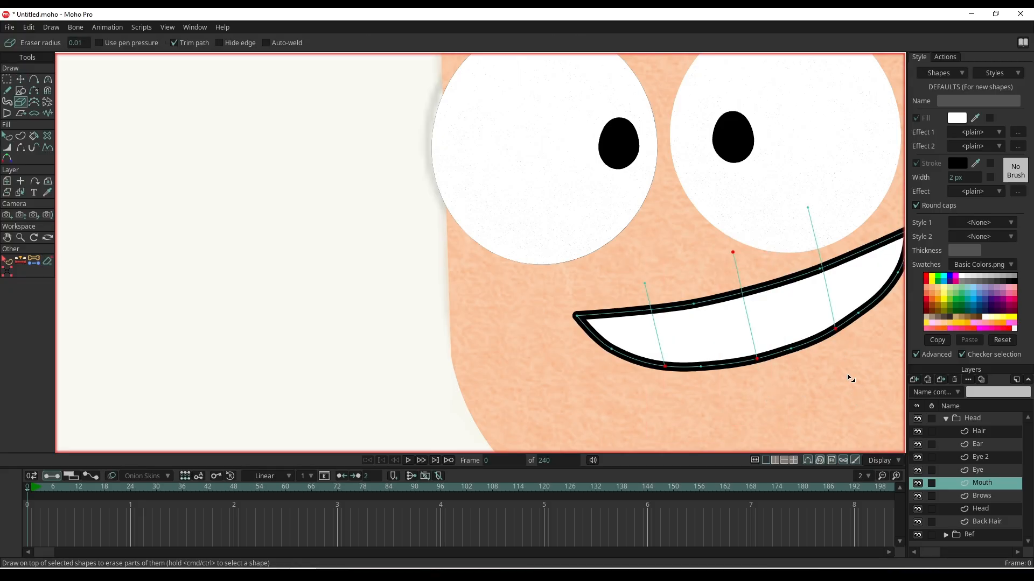
# - Trim the ends of the three tooth-divider lines that overhang the mouth's upper edge
pyautogui.press('e')
pyautogui.click(819, 250)
pyautogui.press('w')
pyautogui.press('e')
pyautogui.click(736, 269)
pyautogui.press('w')
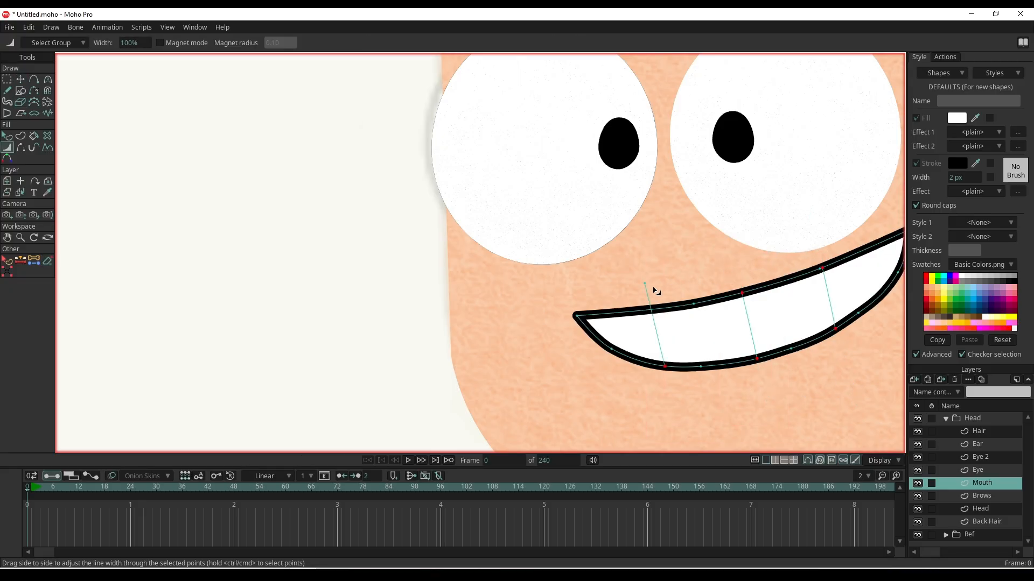
pyautogui.press('e')
pyautogui.click(648, 292)
pyautogui.press('w')
# - Create a stroke-only shape from the three tooth-divider lines, then compare the mouth with the reference
pyautogui.press('u')
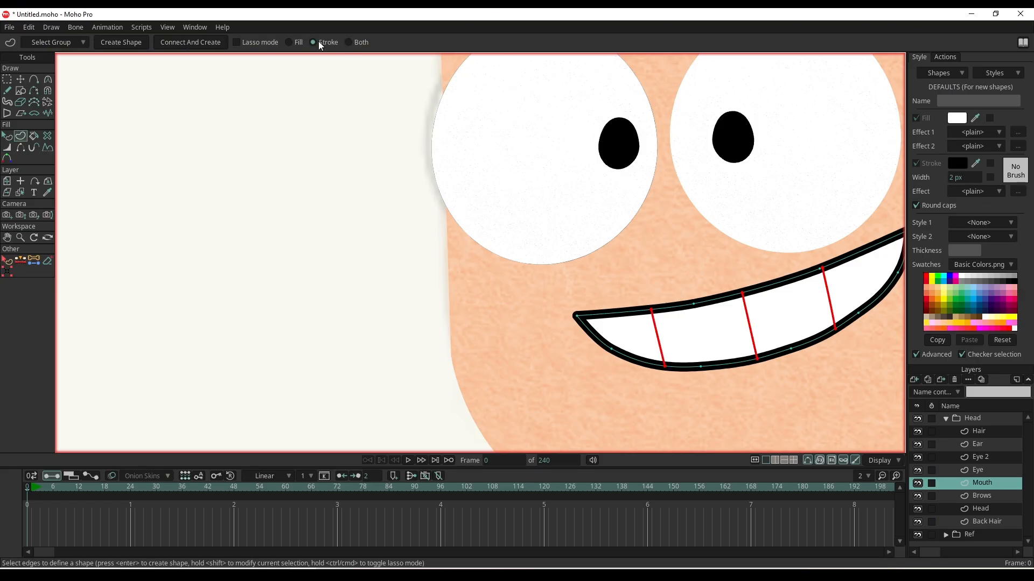
pyautogui.press('Return')
pyautogui.scroll(-5, 503, 279)
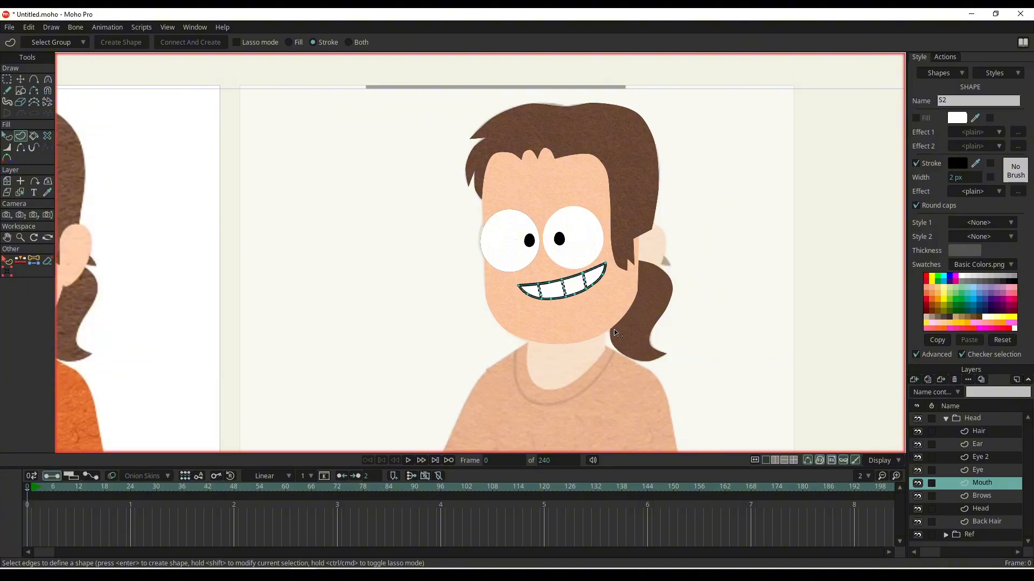
pyautogui.press('q')
pyautogui.click(759, 305)
pyautogui.scroll(-5, 751, 304)
pyautogui.moveTo(750, 304); pyautogui.dragTo(826, 289)
pyautogui.scroll(3, 760, 292)
# - Switch to the Ear layer, select the entire ear outline and choose a fill-only shape
pyautogui.click(989, 445)
pyautogui.press('g')
pyautogui.scroll(4, 752, 297)
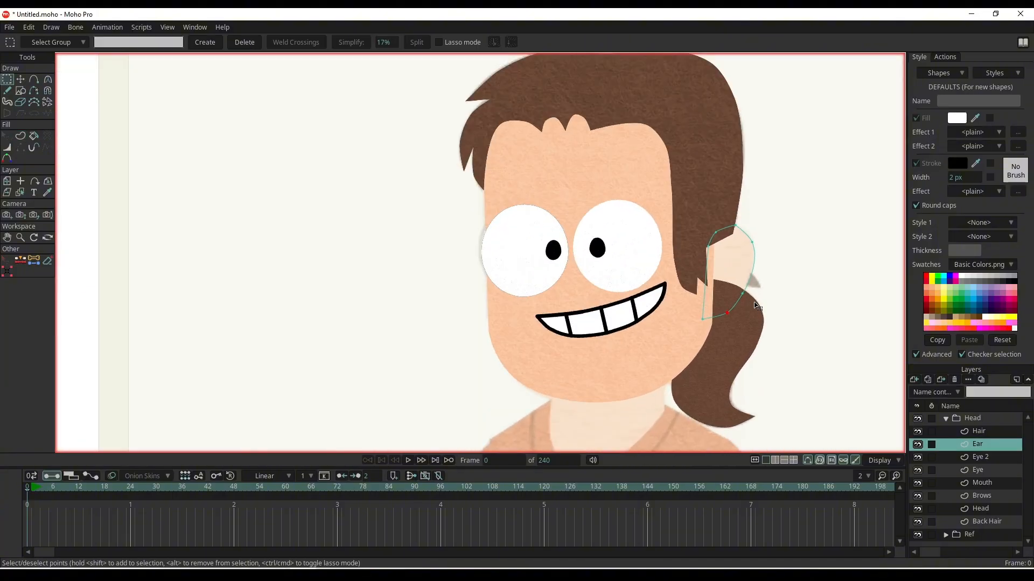
pyautogui.press('u')
pyautogui.click(740, 298)
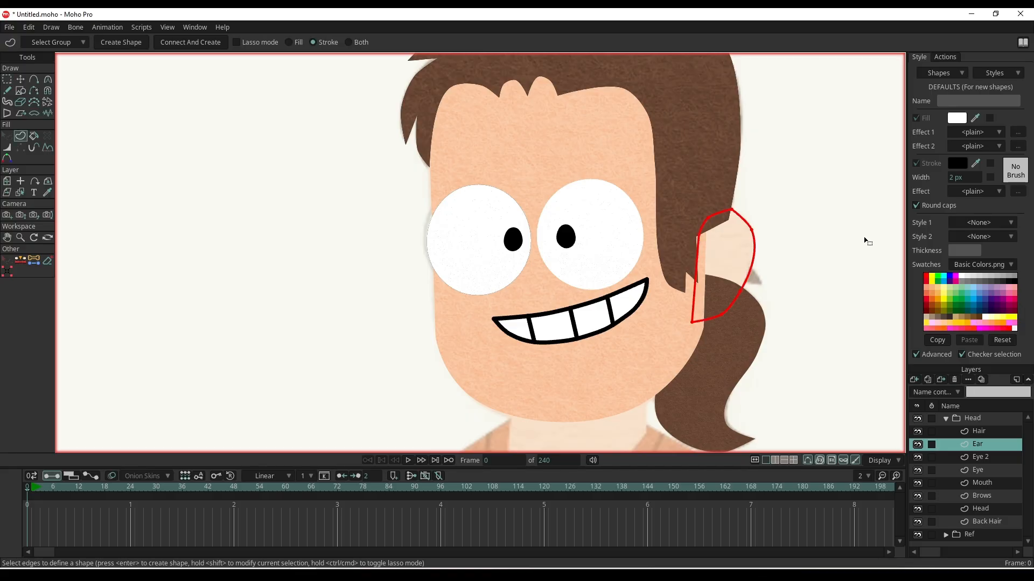
pyautogui.click(298, 42)
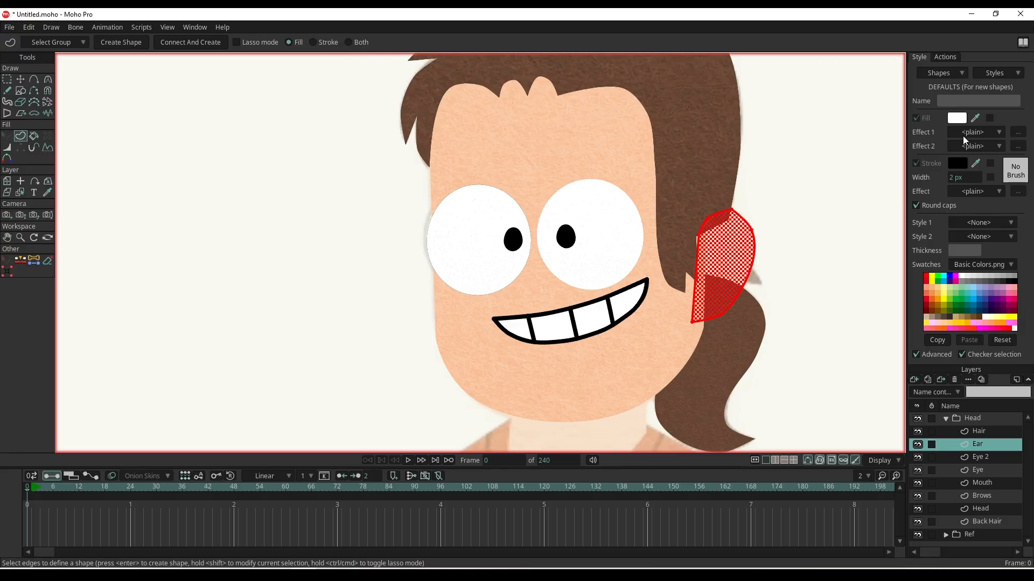
# - Fill the selected ear outline with the Skin.png image texture in Tile mode and create the shape
pyautogui.click(989, 132)
pyautogui.click(997, 199)
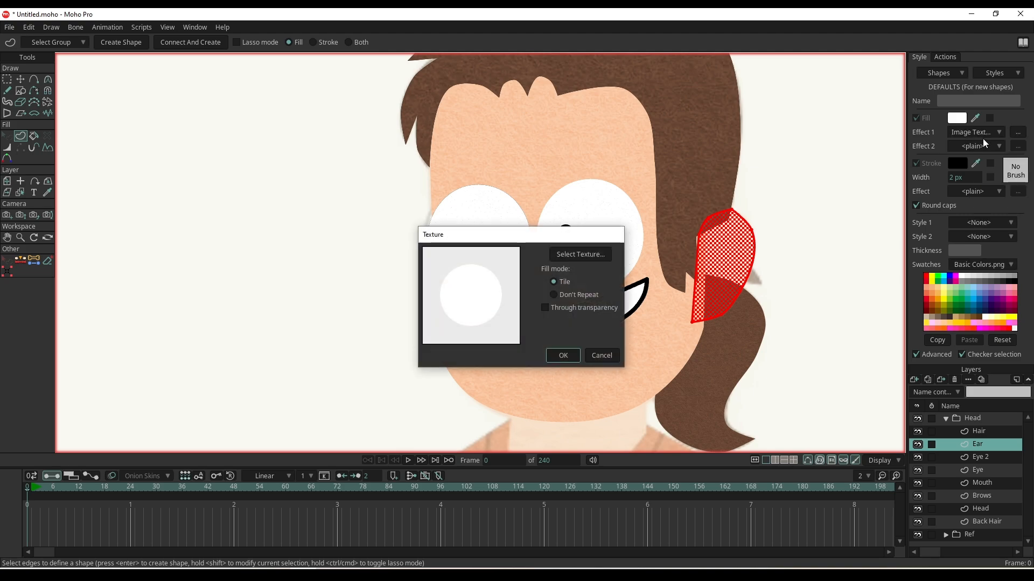
pyautogui.click(580, 254)
pyautogui.click(229, 172)
pyautogui.click(419, 298)
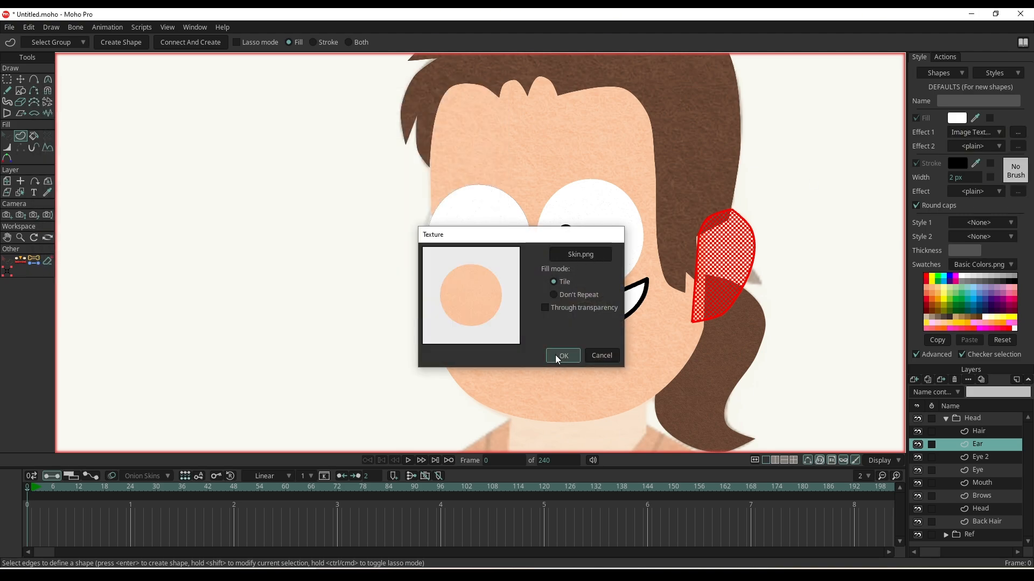
pyautogui.click(562, 355)
pyautogui.press('Return')
# - Move the ear outline's upper inner corner point slightly toward the face, then deselect it
pyautogui.scroll(3, 703, 273)
pyautogui.scroll(2, 702, 270)
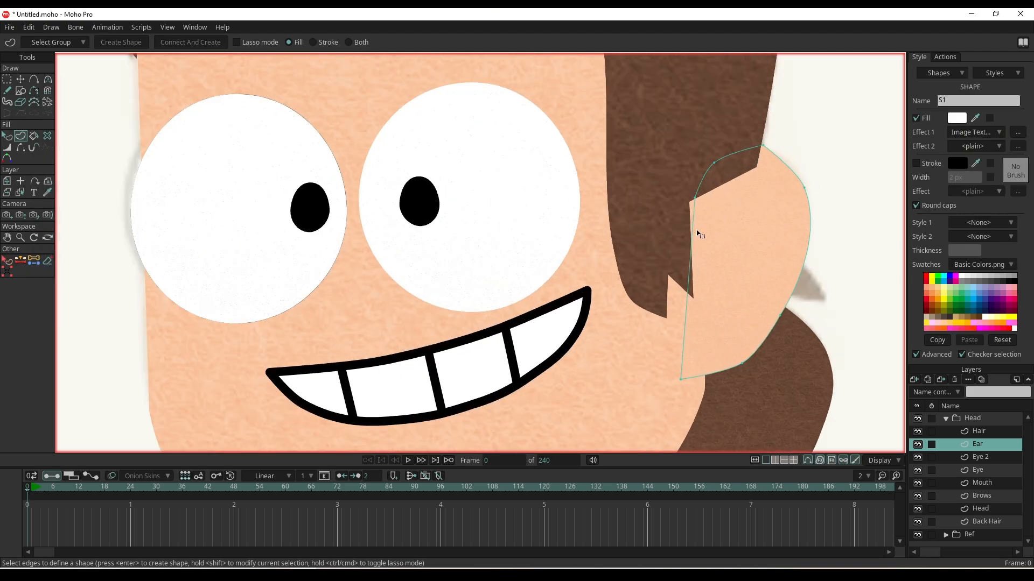
pyautogui.press('t')
pyautogui.moveTo(695, 199); pyautogui.dragTo(681, 203)
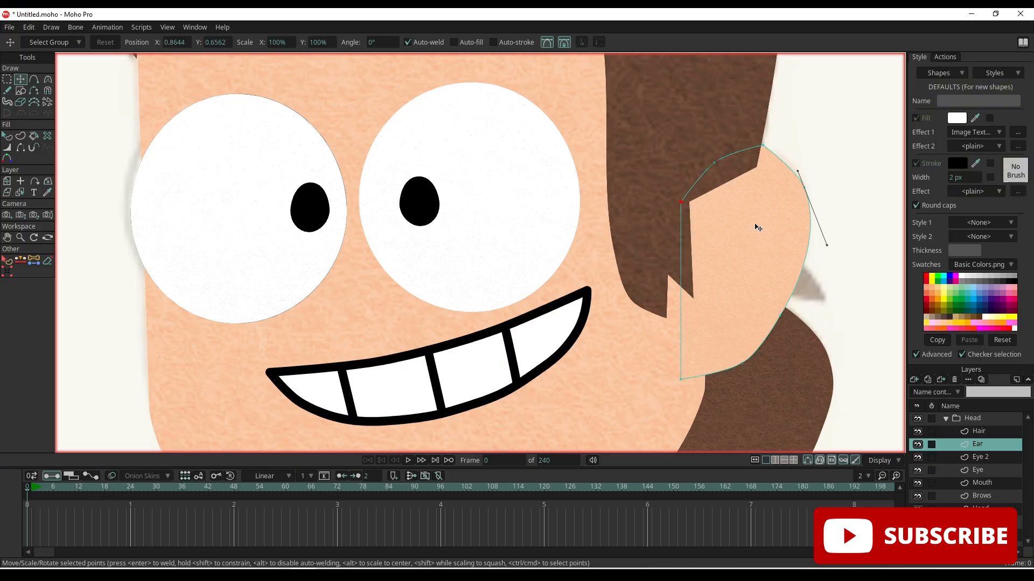
pyautogui.scroll(-5, 764, 253)
pyautogui.click(781, 298)
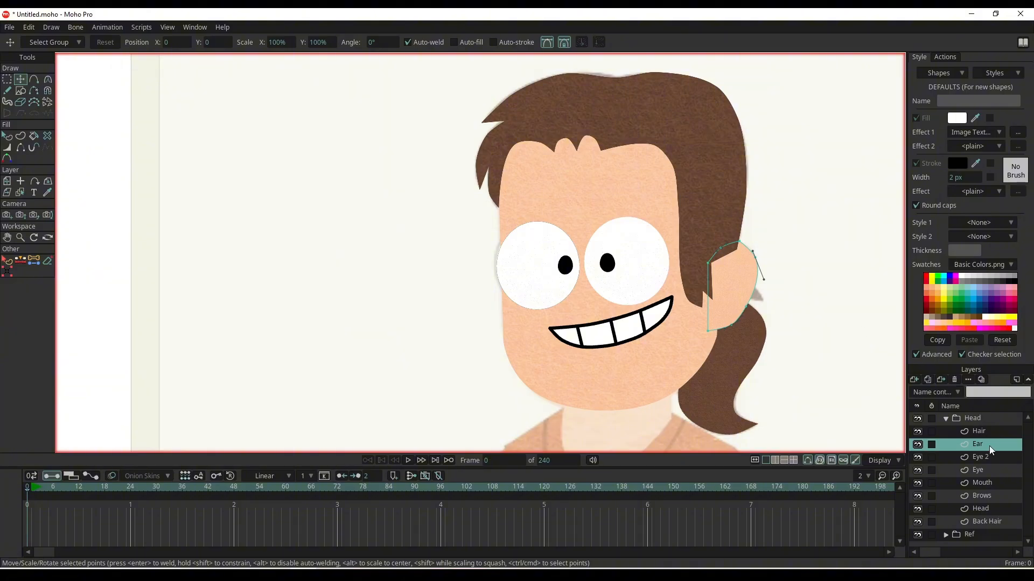
# - Move the Ear layer above the Hair layer inside the Head group
pyautogui.moveTo(990, 446); pyautogui.dragTo(989, 428)
pyautogui.press('q')
pyautogui.scroll(1, 764, 302)
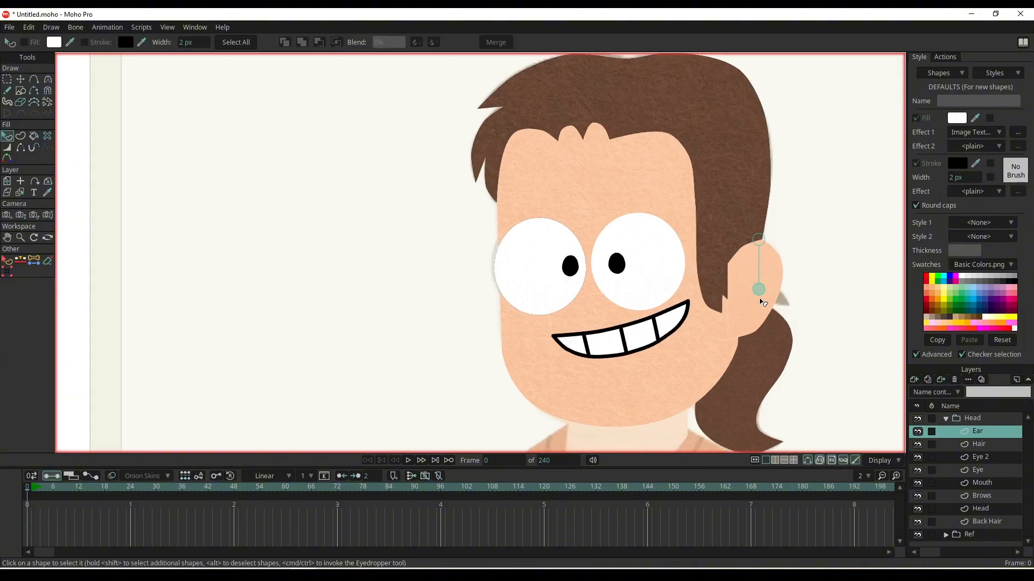
# - Nudge the ear outline's upper and lower inner corner points and compare the ear with the colored reference
pyautogui.scroll(2, 764, 303)
pyautogui.press('t')
pyautogui.click(718, 248)
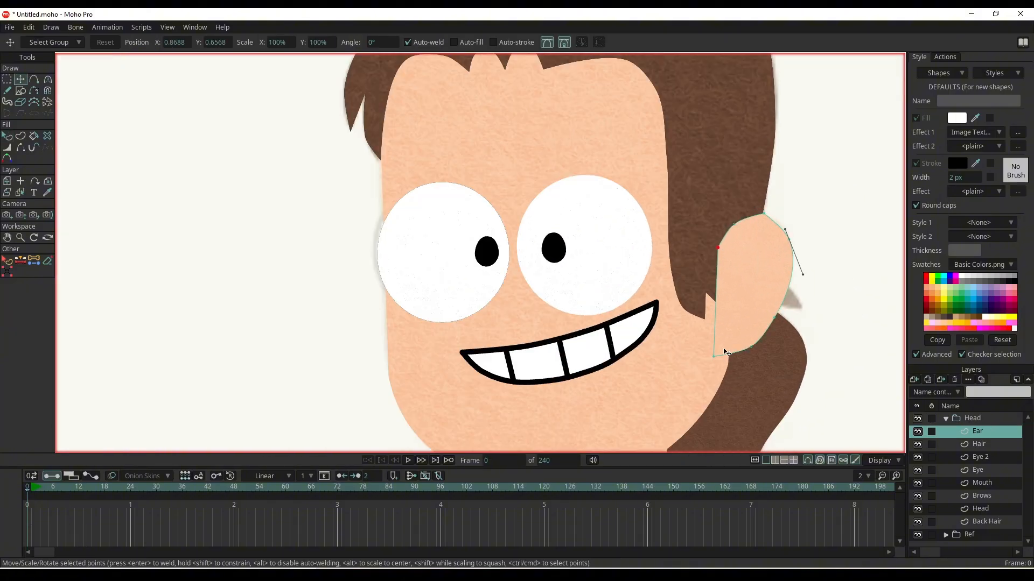
pyautogui.moveTo(714, 356); pyautogui.dragTo(720, 345)
pyautogui.scroll(-6, 839, 291)
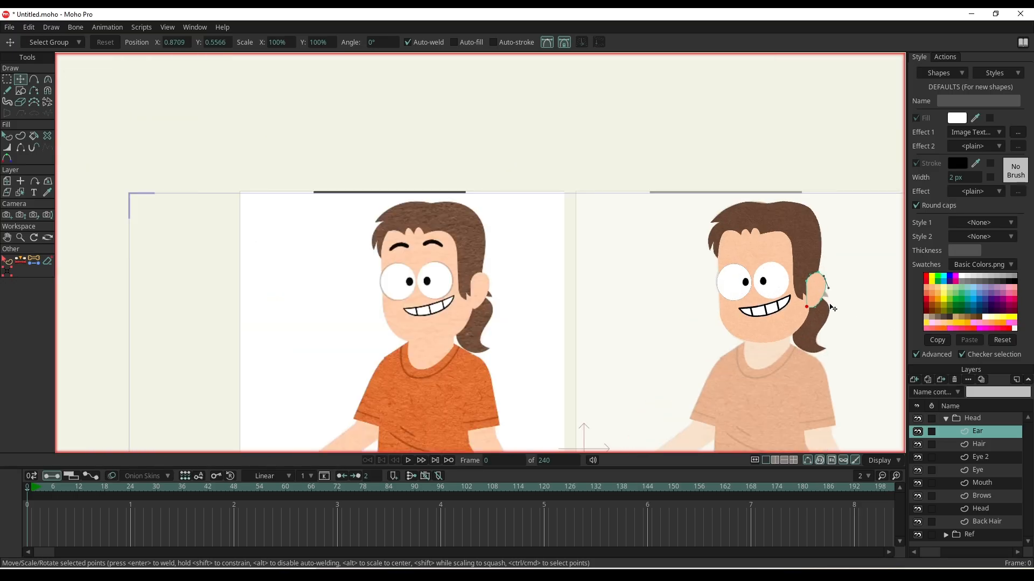
pyautogui.scroll(6, 832, 307)
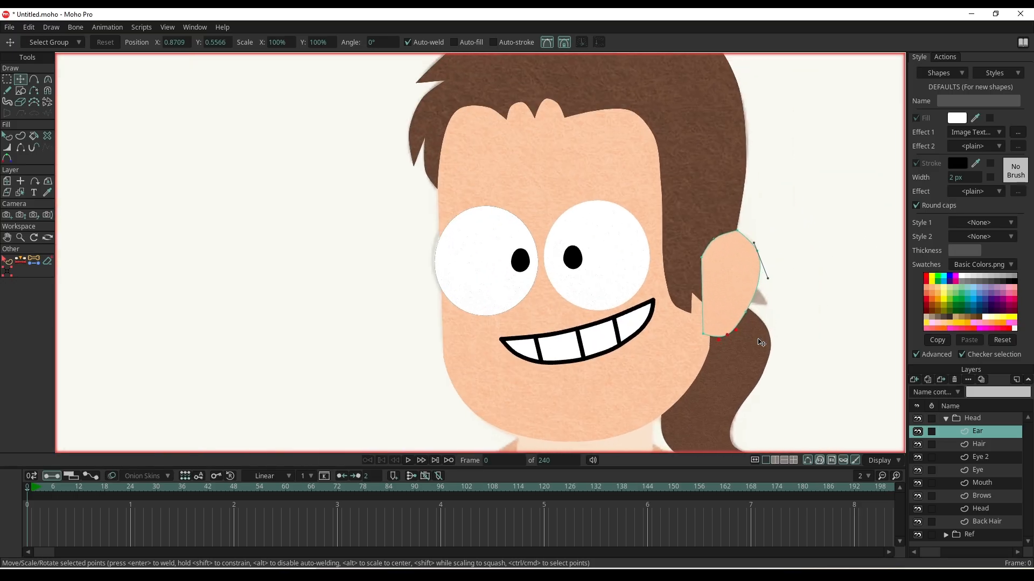
pyautogui.click(760, 343)
pyautogui.scroll(-6, 764, 317)
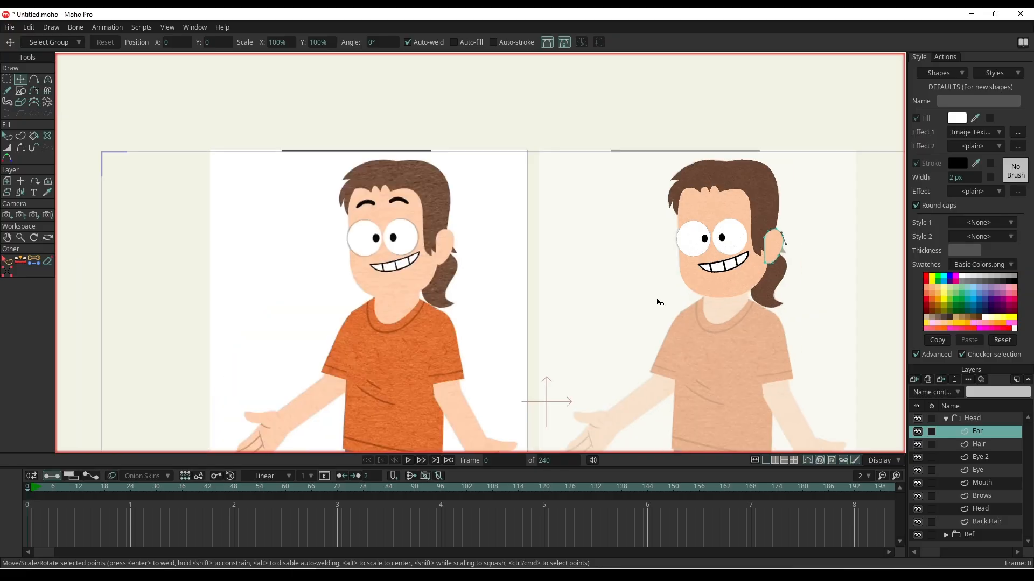
pyautogui.scroll(4, 658, 266)
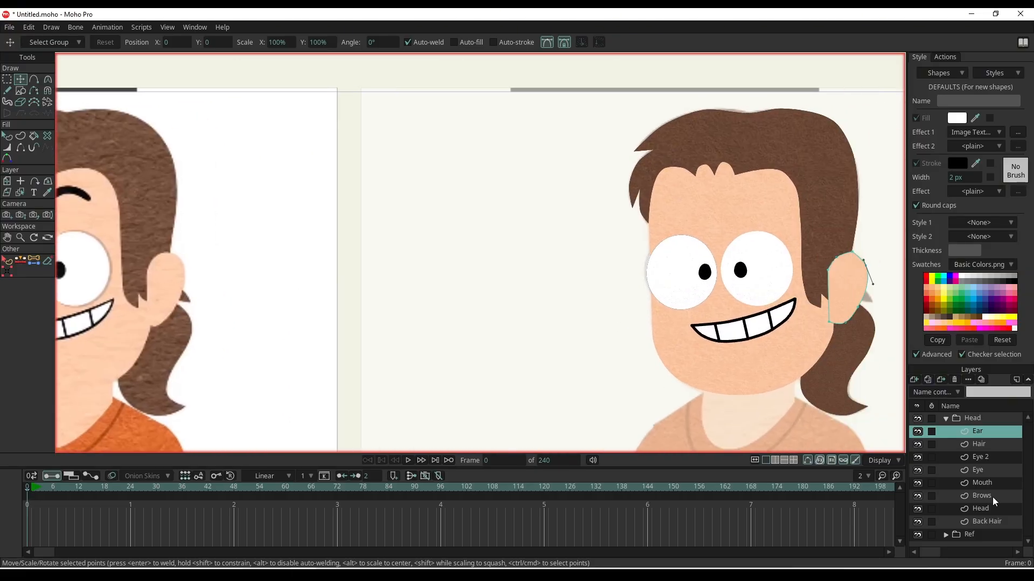
# - Switch to the Brows layer and select both eyebrow outlines for a fill-only shape
pyautogui.click(994, 498)
pyautogui.moveTo(709, 386); pyautogui.dragTo(636, 451)
pyautogui.scroll(5, 699, 261)
pyautogui.click(688, 267)
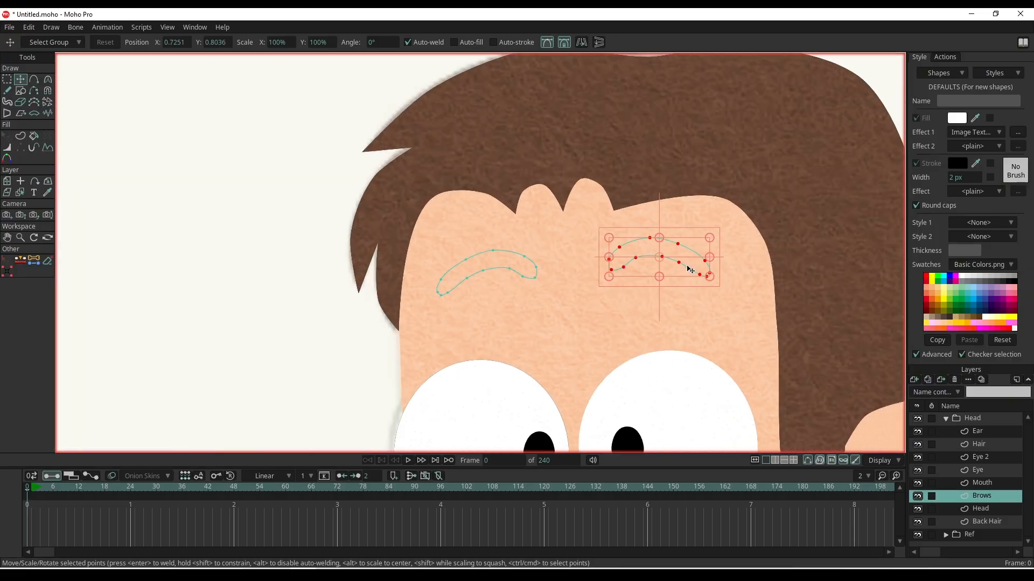
pyautogui.press('u')
pyautogui.keyDown('shift'); pyautogui.click(516, 274); pyautogui.keyUp('shift')
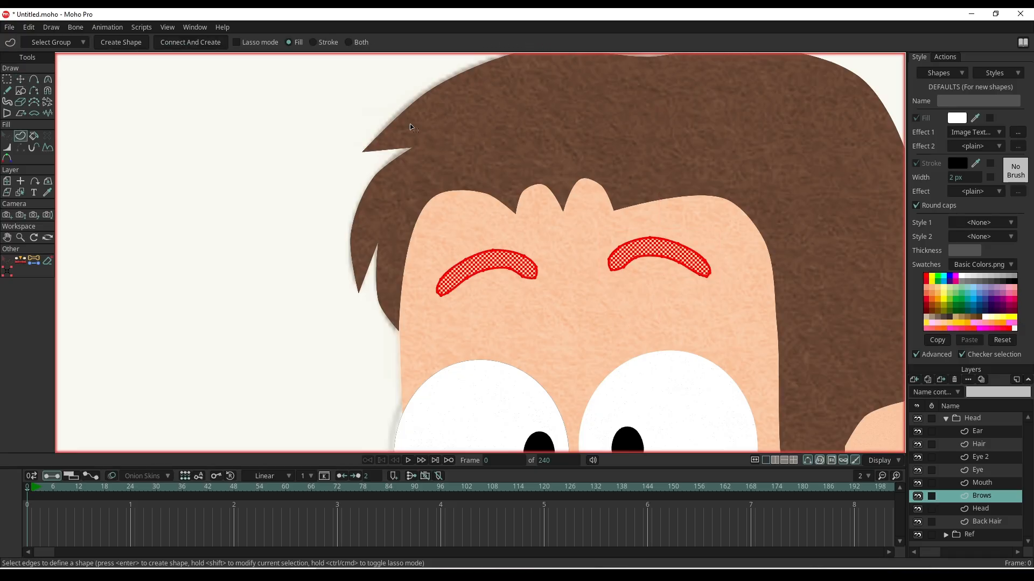
# - Set the fill to black with a plain effect and create the shape from both eyebrows
pyautogui.click(961, 122)
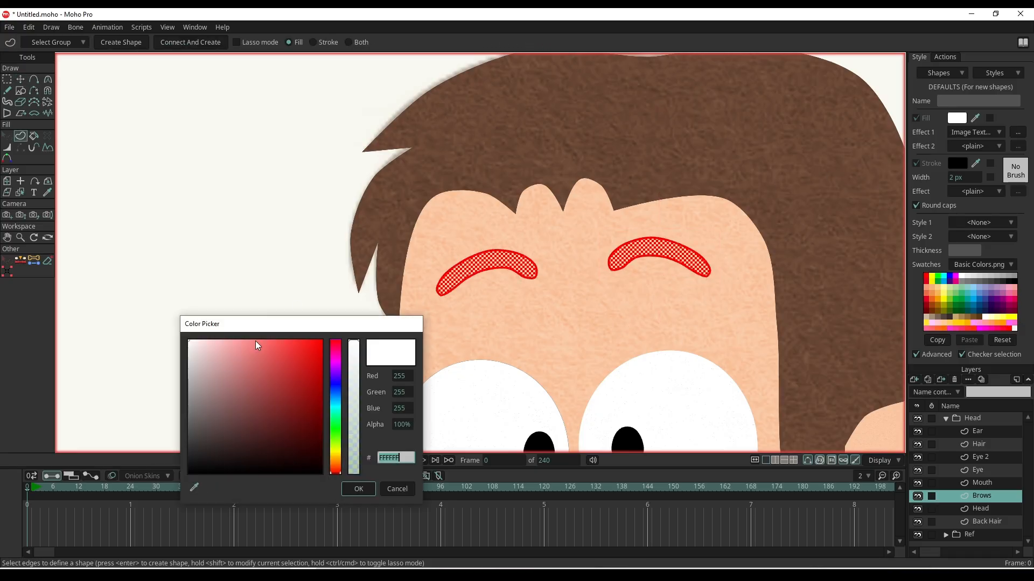
pyautogui.moveTo(255, 341); pyautogui.dragTo(254, 457)
pyautogui.click(358, 487)
pyautogui.click(979, 135)
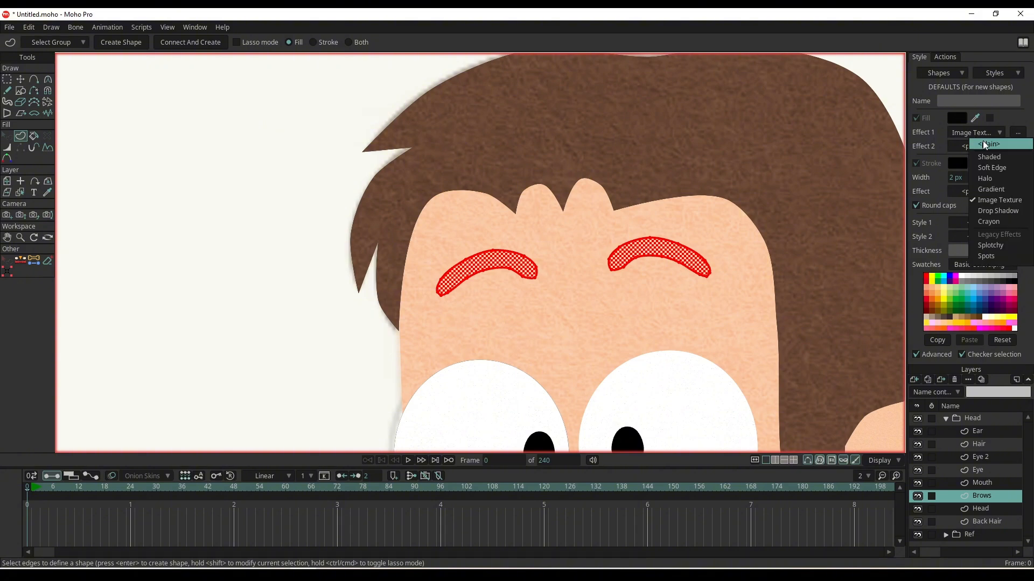
pyautogui.click(984, 144)
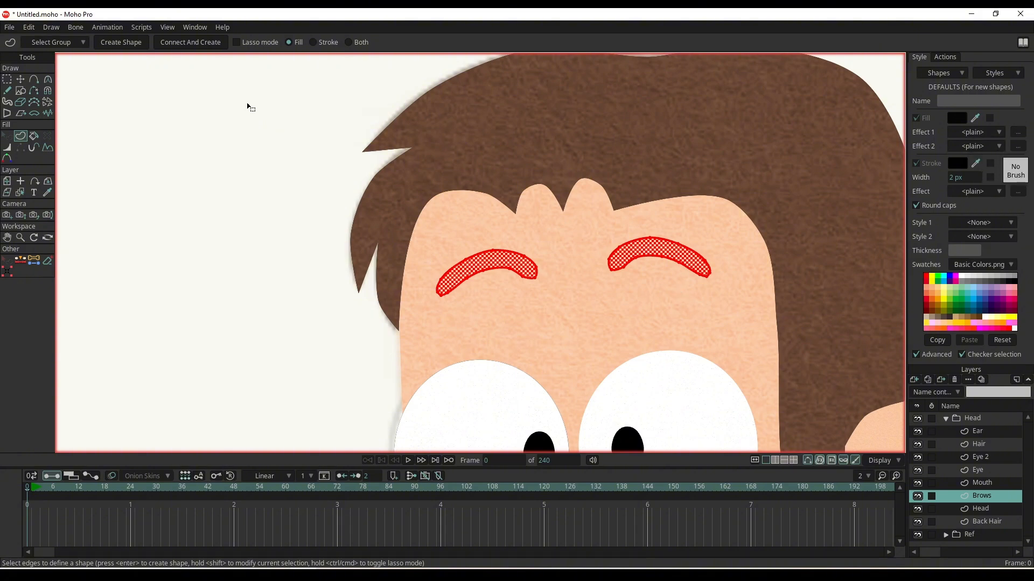
pyautogui.press('Return')
# - Deselect the eyebrows and compare the whole head with the colored reference, including the edges around the eyes
pyautogui.scroll(-5, 495, 254)
pyautogui.press('q')
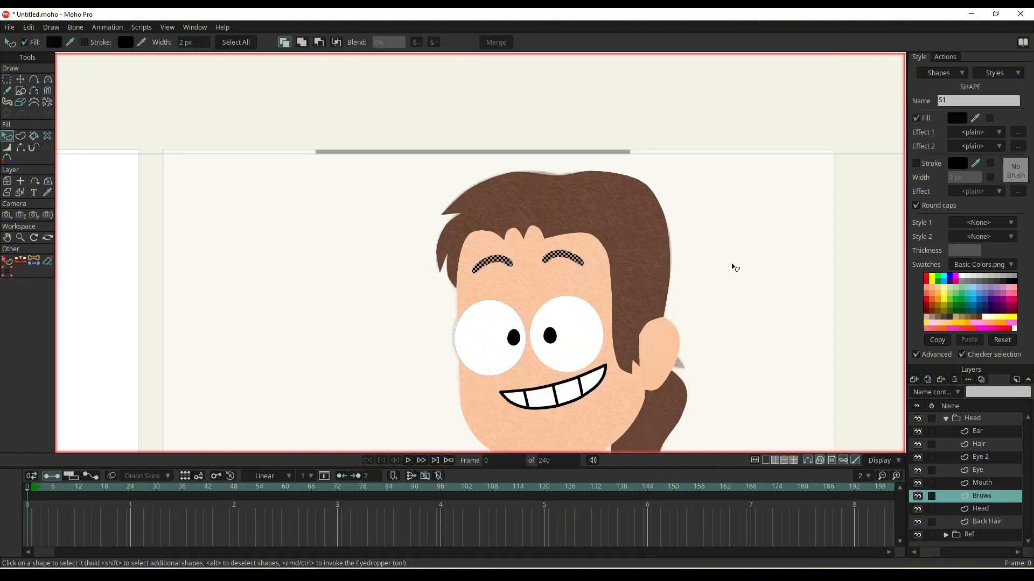
pyautogui.click(721, 276)
pyautogui.scroll(-4, 712, 283)
pyautogui.scroll(-5, 712, 287)
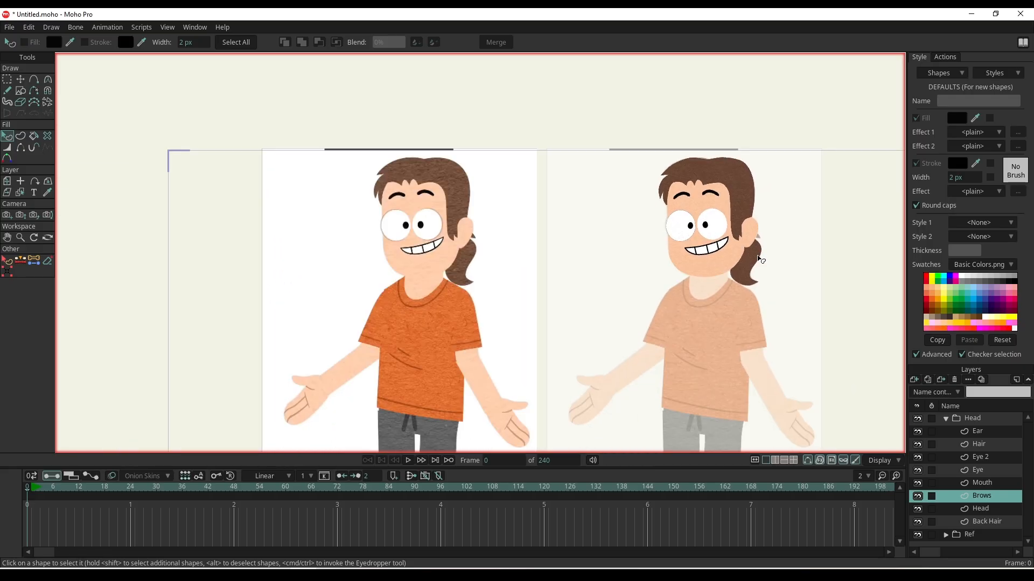
pyautogui.scroll(6, 670, 232)
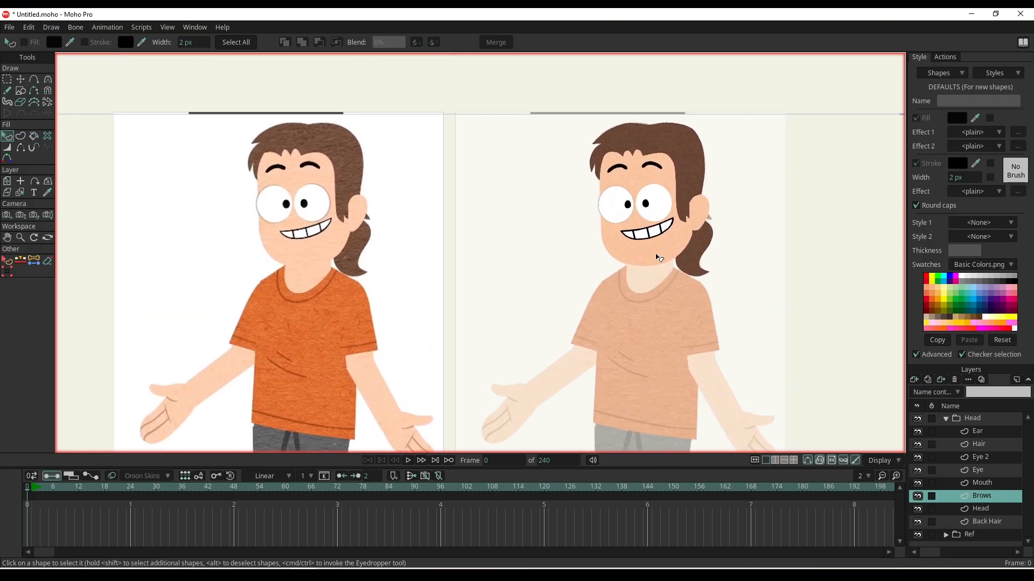
pyautogui.scroll(8, 341, 261)
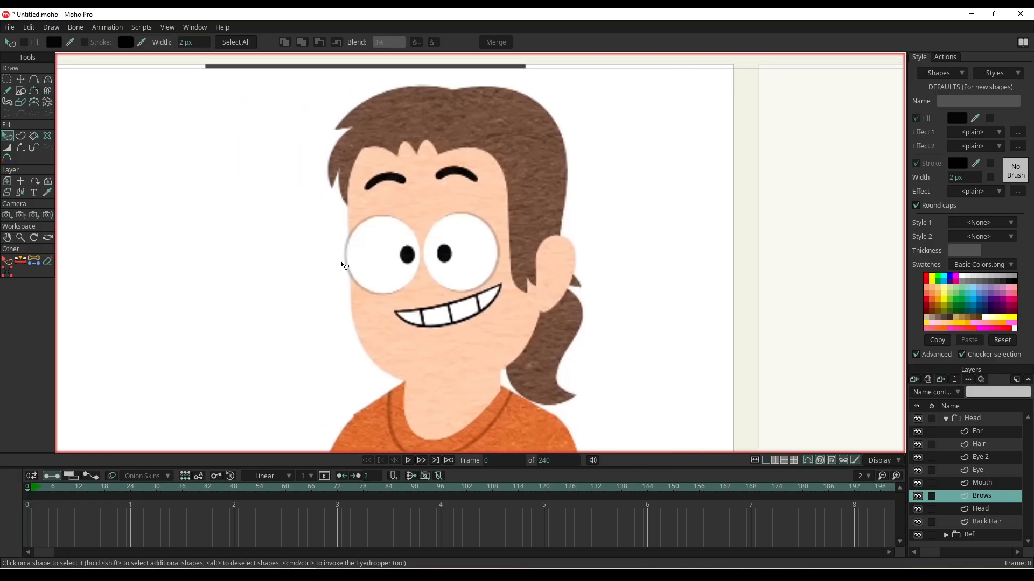
pyautogui.scroll(-4, 511, 288)
pyautogui.scroll(2, 445, 296)
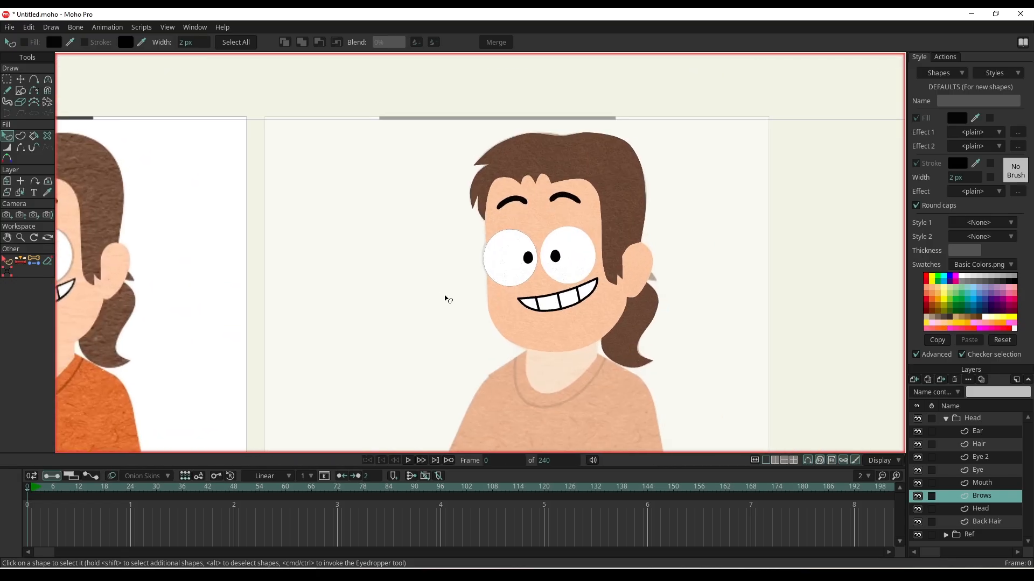
# - Open the Eye layer's settings and turn on its layer shadow, keeping the character in view
pyautogui.click(1001, 470)
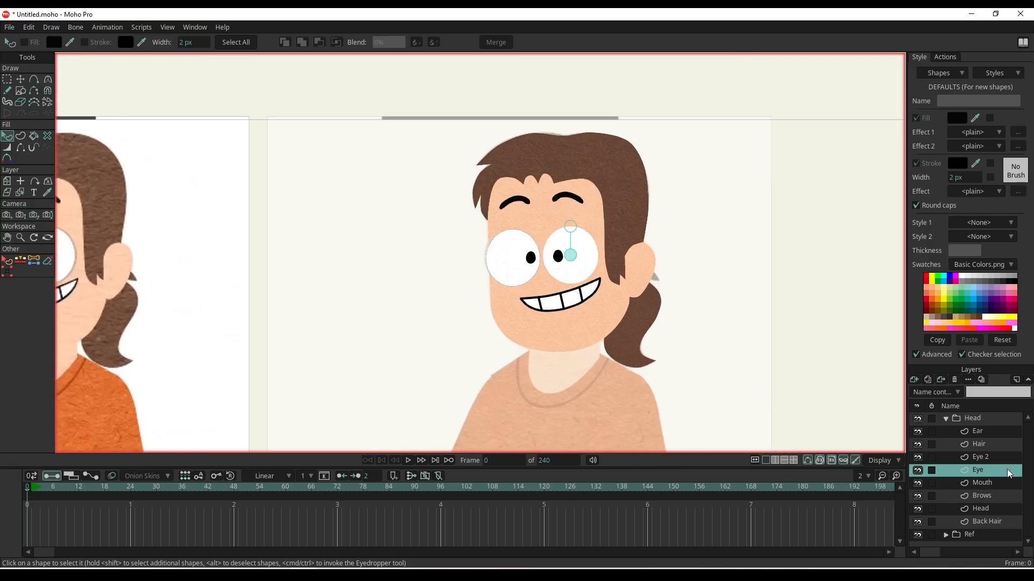
pyautogui.doubleClick(1009, 472)
pyautogui.click(612, 87)
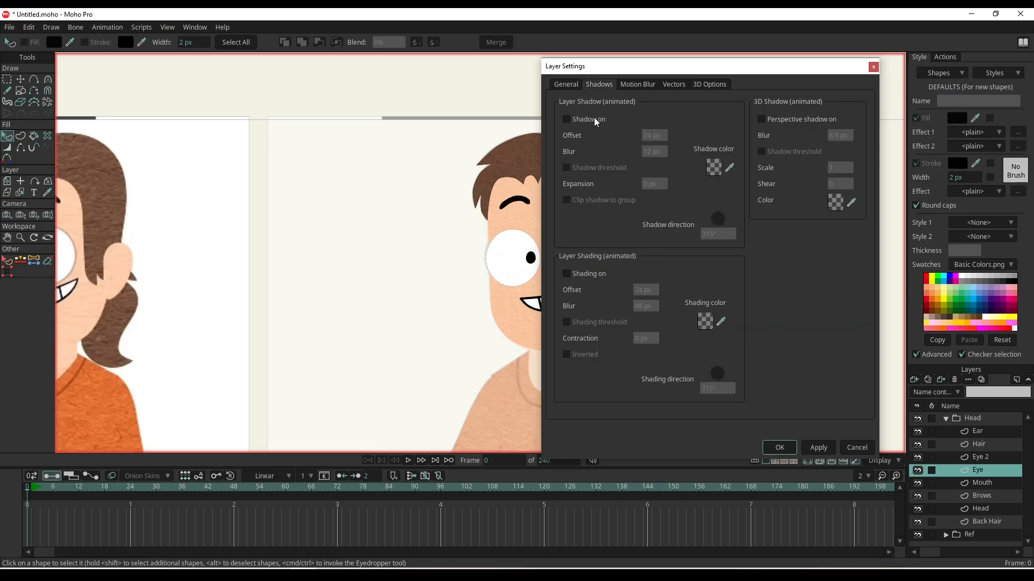
pyautogui.click(596, 120)
pyautogui.moveTo(613, 70); pyautogui.dragTo(778, 70)
# - Set the Eye layer shadow's offset to 2 px and its blur to 0 px
pyautogui.moveTo(813, 156); pyautogui.dragTo(738, 183)
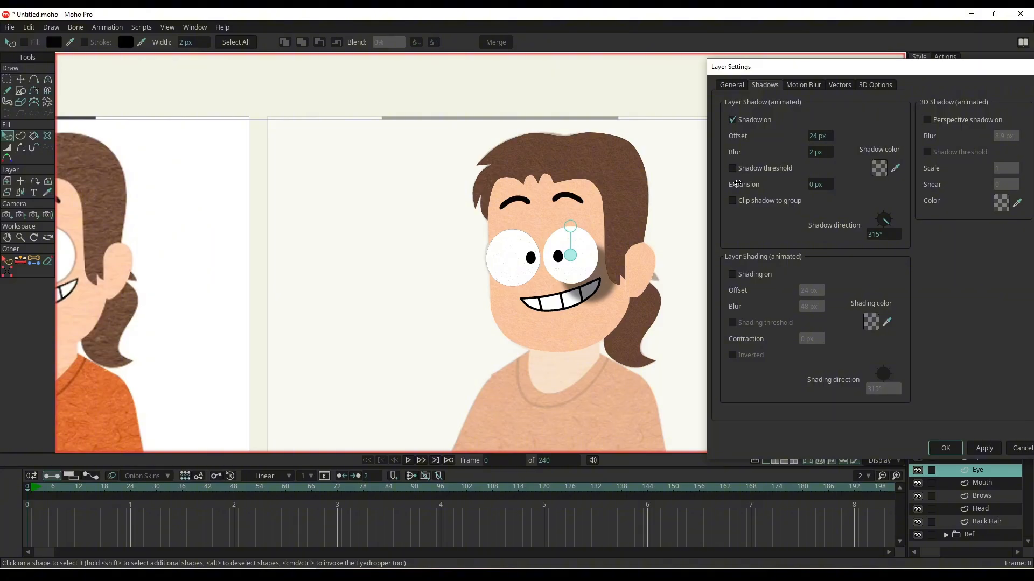
pyautogui.moveTo(811, 134); pyautogui.dragTo(714, 168)
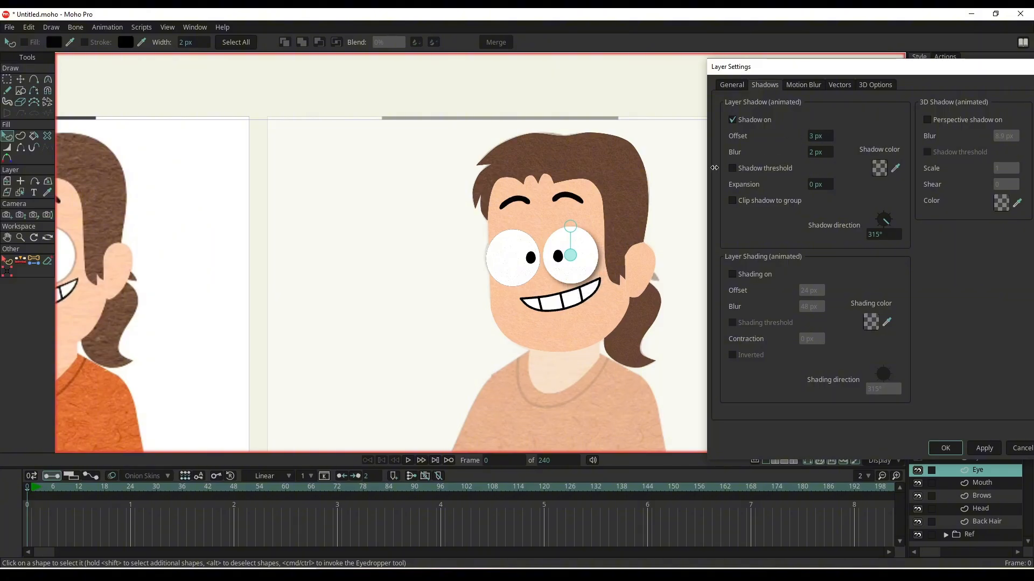
pyautogui.moveTo(806, 156)
pyautogui.mouseDown()
pyautogui.moveTo(793, 162)
pyautogui.moveTo(812, 140)
pyautogui.mouseUp()
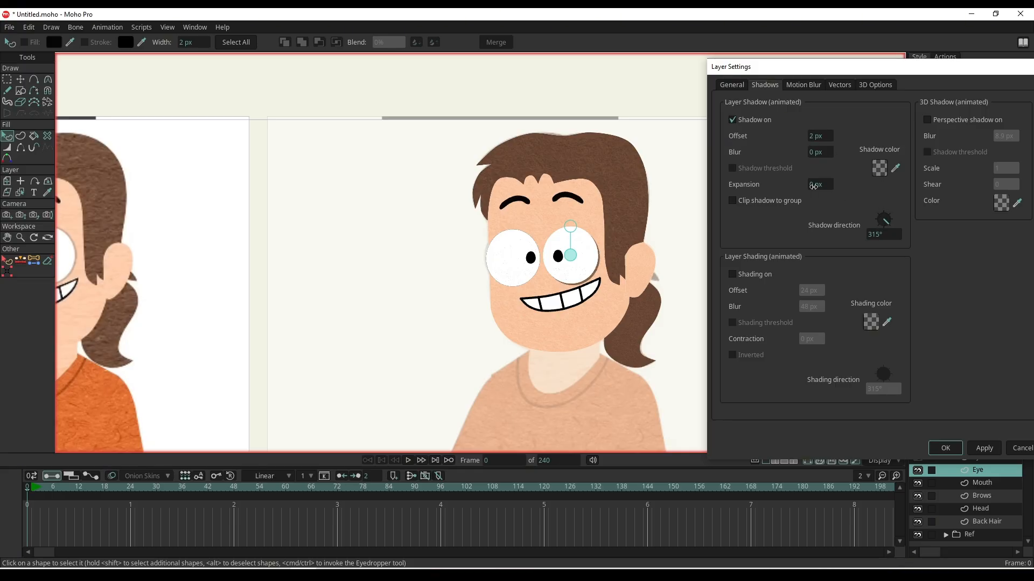
# - Try expanding the Eye layer's shadow and return the expansion to 0 px
pyautogui.moveTo(814, 186); pyautogui.dragTo(905, 193)
pyautogui.moveTo(692, 220); pyautogui.dragTo(910, 206)
pyautogui.moveTo(711, 204); pyautogui.dragTo(752, 201)
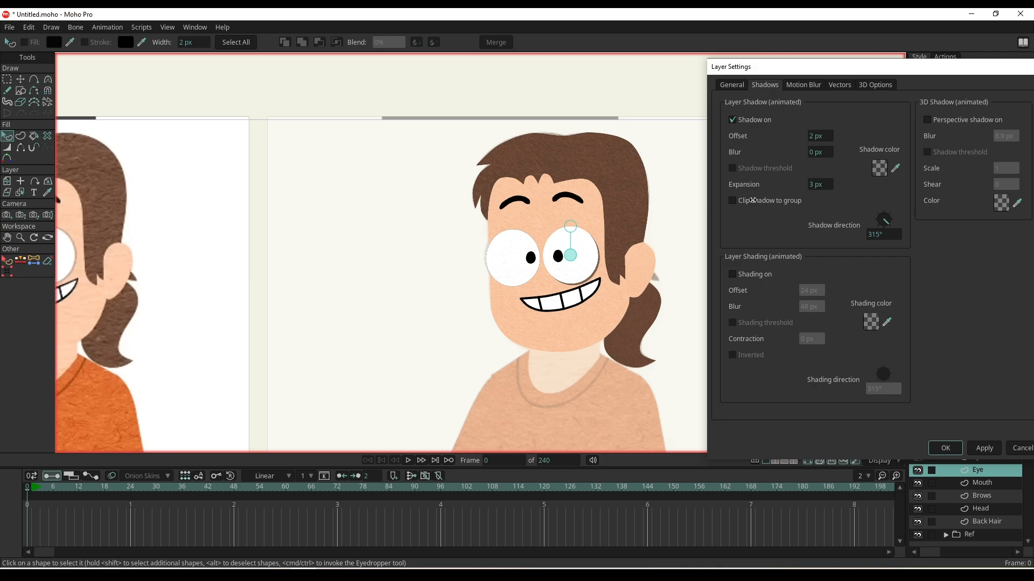
# - Set the Eye shadow's black color to 21.2% alpha and its direction to 374°, and accept the layer settings
pyautogui.click(879, 168)
pyautogui.moveTo(351, 411); pyautogui.dragTo(357, 450)
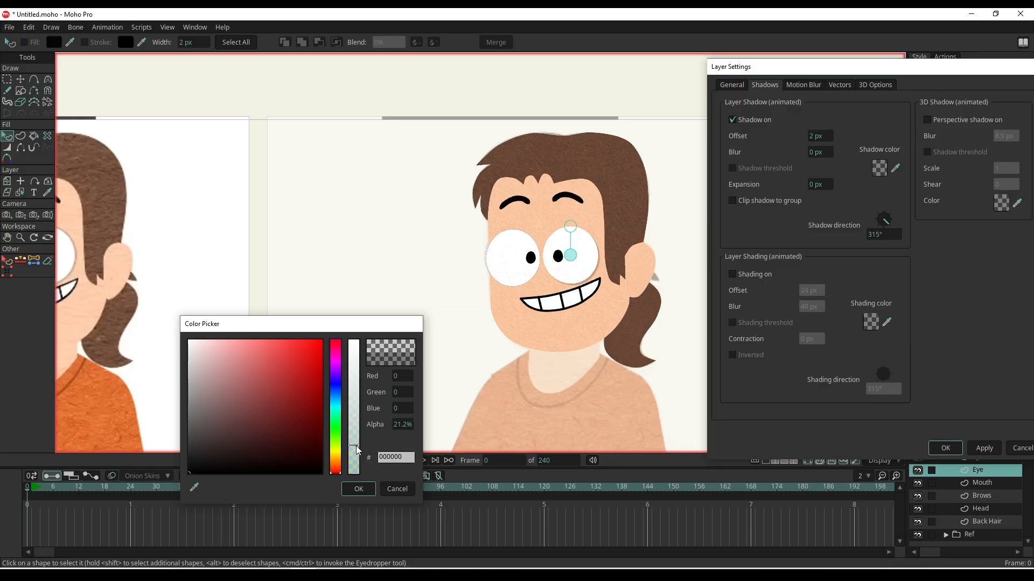
pyautogui.click(359, 489)
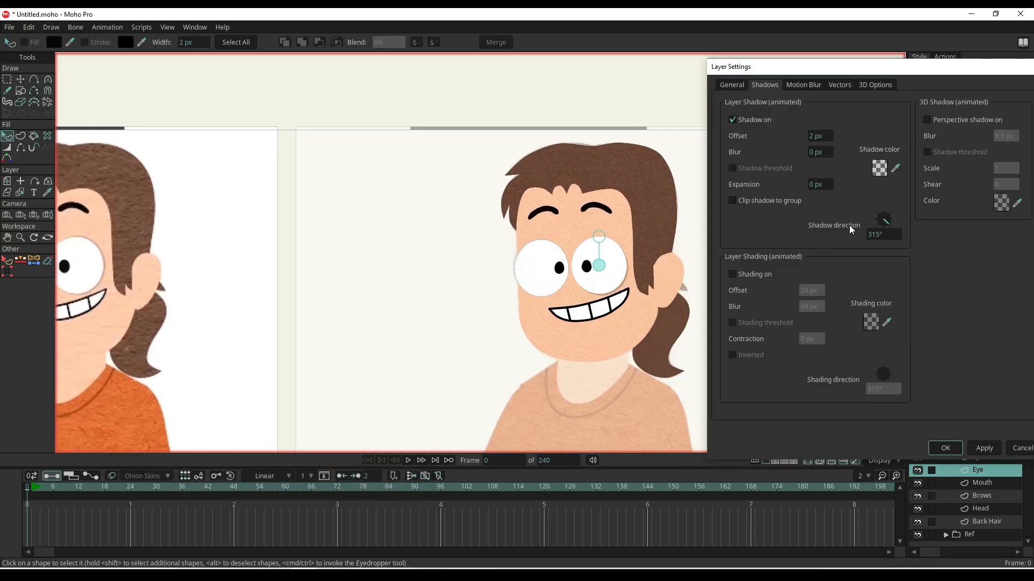
pyautogui.moveTo(850, 230); pyautogui.dragTo(879, 212)
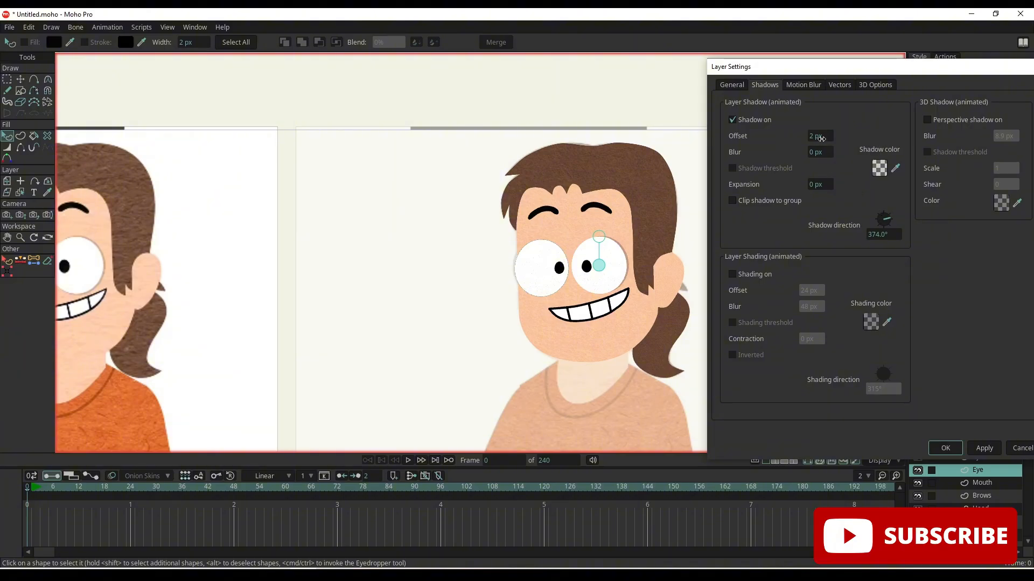
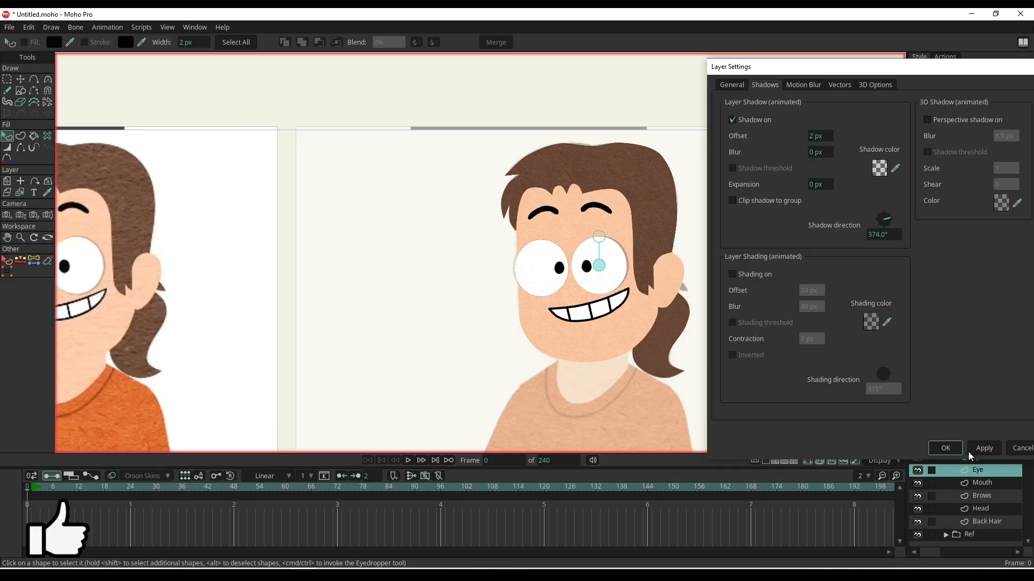
pyautogui.click(946, 448)
# - Open the Eye 2 layer's settings, check the reference eyes, and turn on its layer shadow
pyautogui.doubleClick(988, 460)
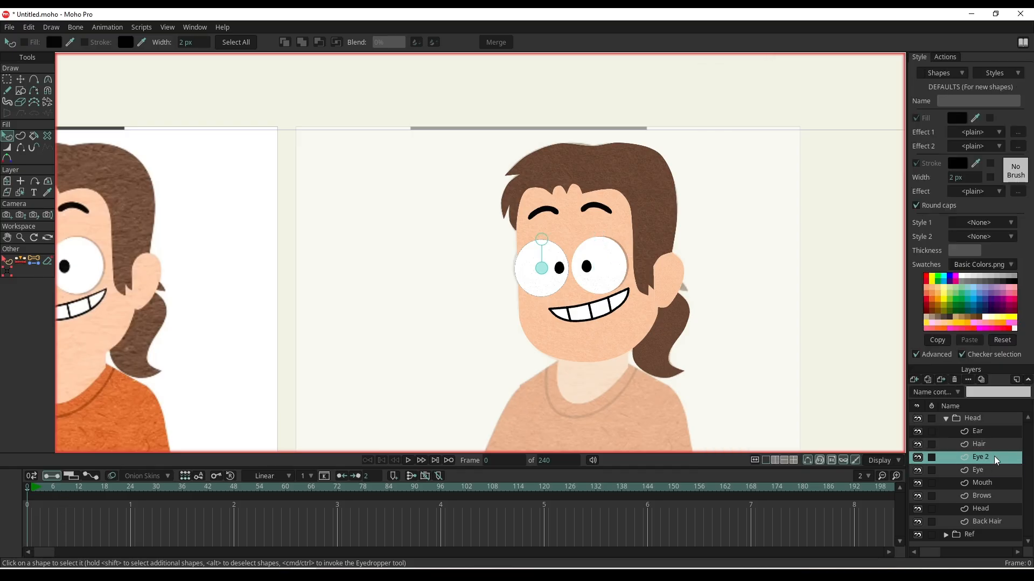
pyautogui.moveTo(360, 331); pyautogui.dragTo(484, 334)
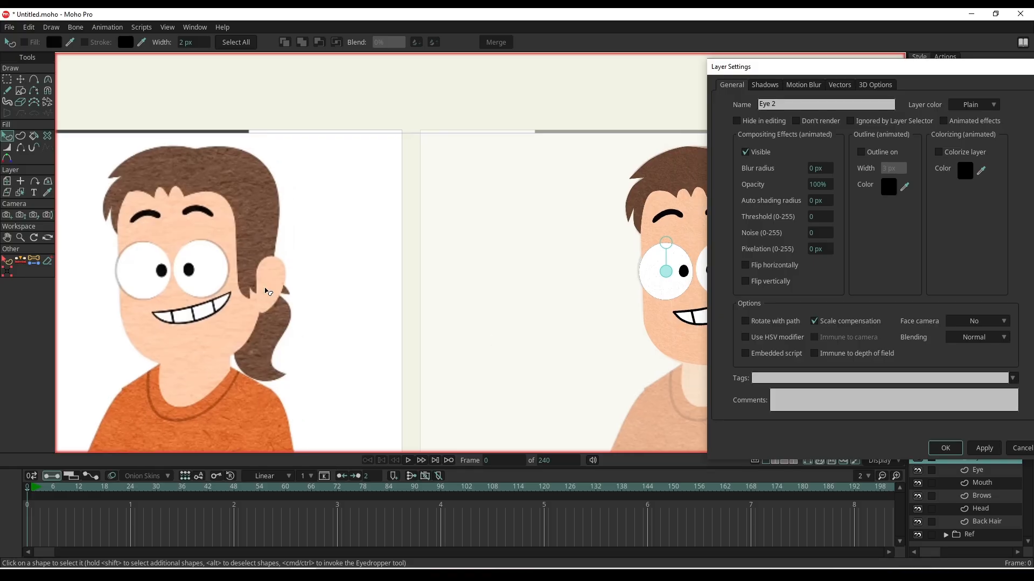
pyautogui.moveTo(563, 327); pyautogui.dragTo(449, 326)
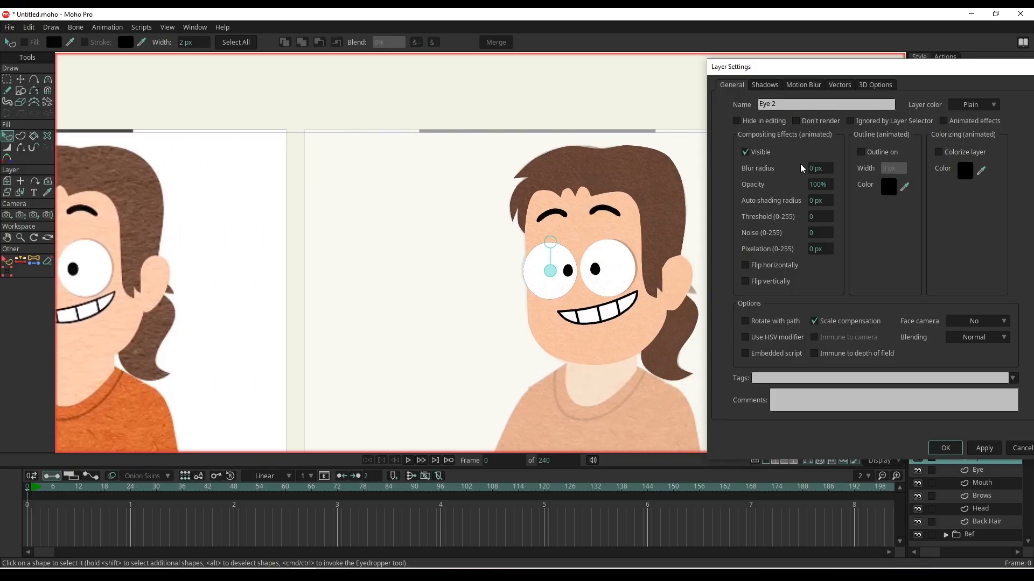
pyautogui.click(764, 85)
pyautogui.click(740, 120)
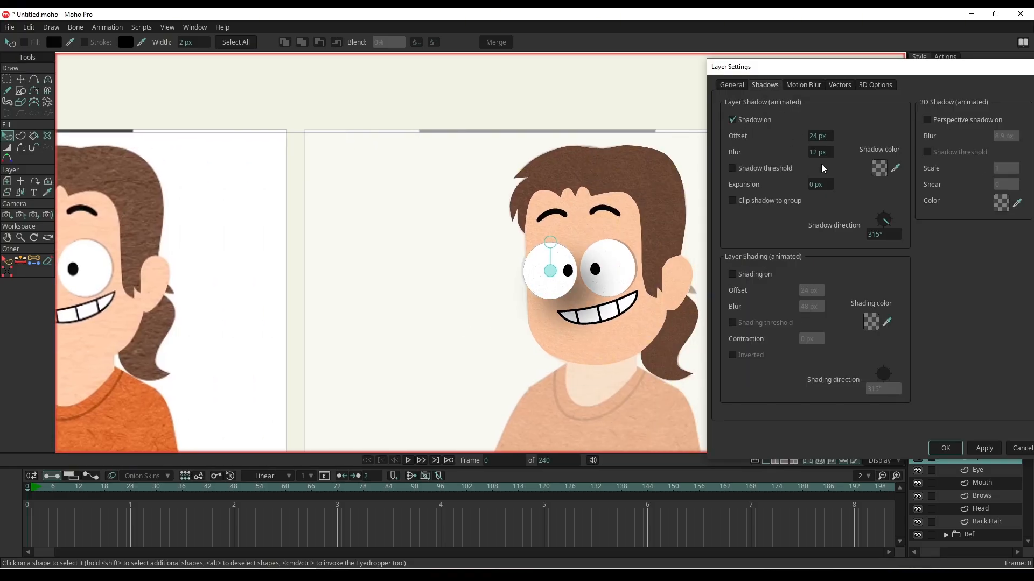
# - Set the Eye 2 layer shadow's offset to 2 px, blur to 0 px and direction to 537.7°
pyautogui.moveTo(819, 152); pyautogui.dragTo(771, 156)
pyautogui.moveTo(891, 221); pyautogui.dragTo(858, 222)
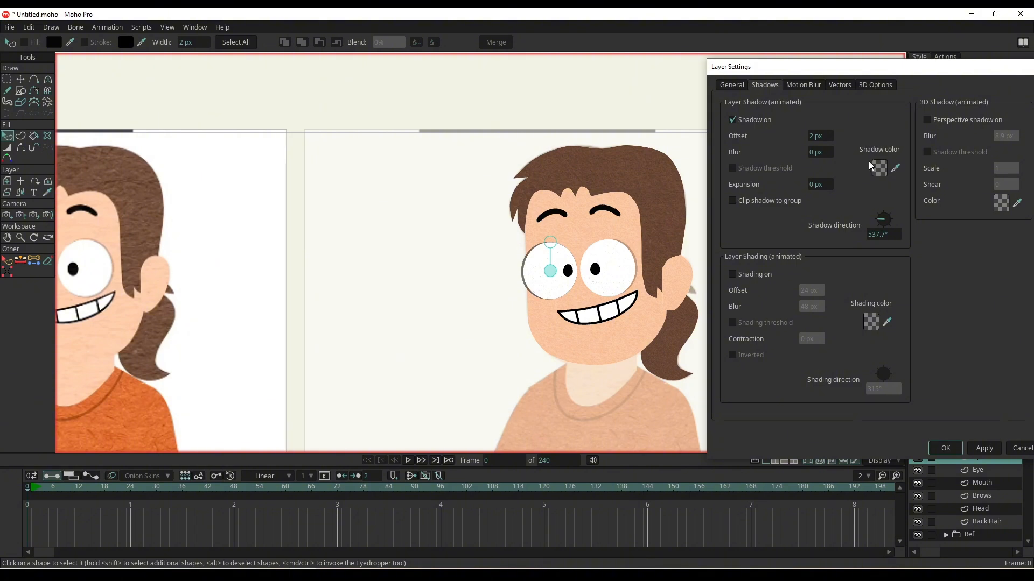
# - Set the Eye 2 shadow's black color to 15.3% alpha and accept the layer settings
pyautogui.click(886, 168)
pyautogui.moveTo(359, 418); pyautogui.dragTo(366, 458)
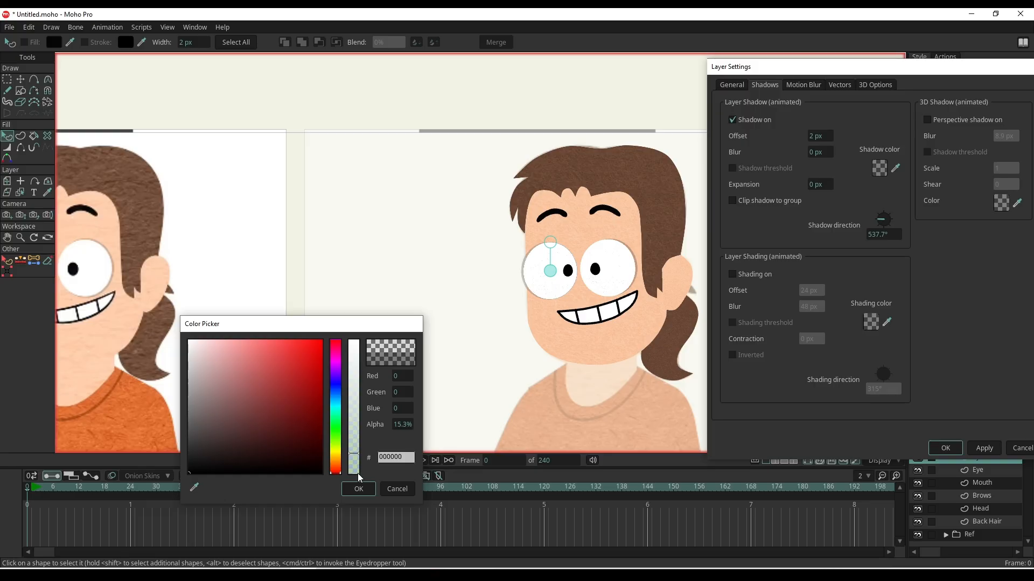
pyautogui.click(358, 488)
pyautogui.scroll(-2, 544, 349)
pyautogui.scroll(2, 546, 345)
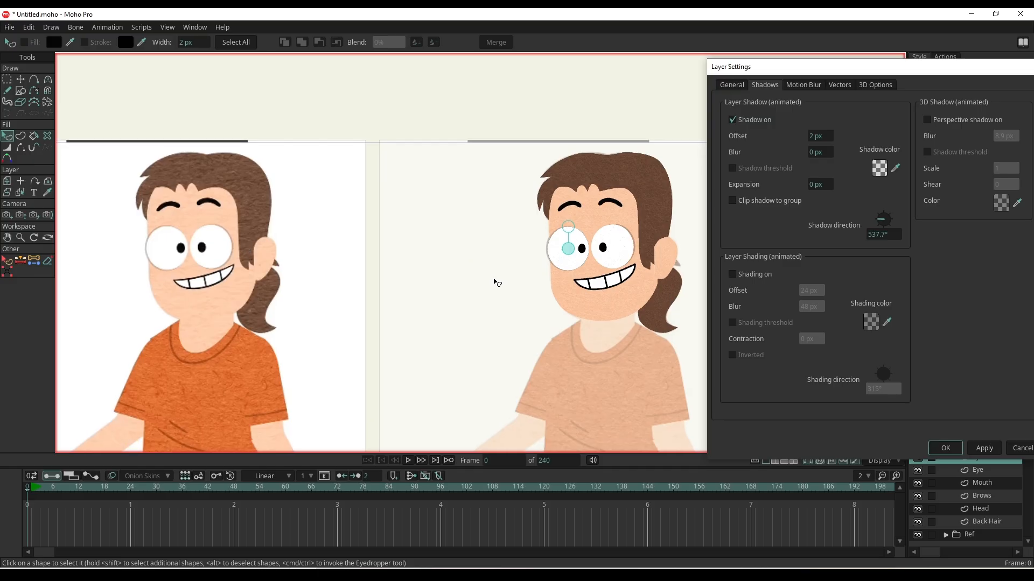
pyautogui.click(944, 448)
# - Render a preview of the current frame and inspect the eye shadows up close on the redrawn head
pyautogui.scroll(-1, 655, 339)
pyautogui.moveTo(633, 349); pyautogui.dragTo(670, 330)
pyautogui.scroll(1, 693, 291)
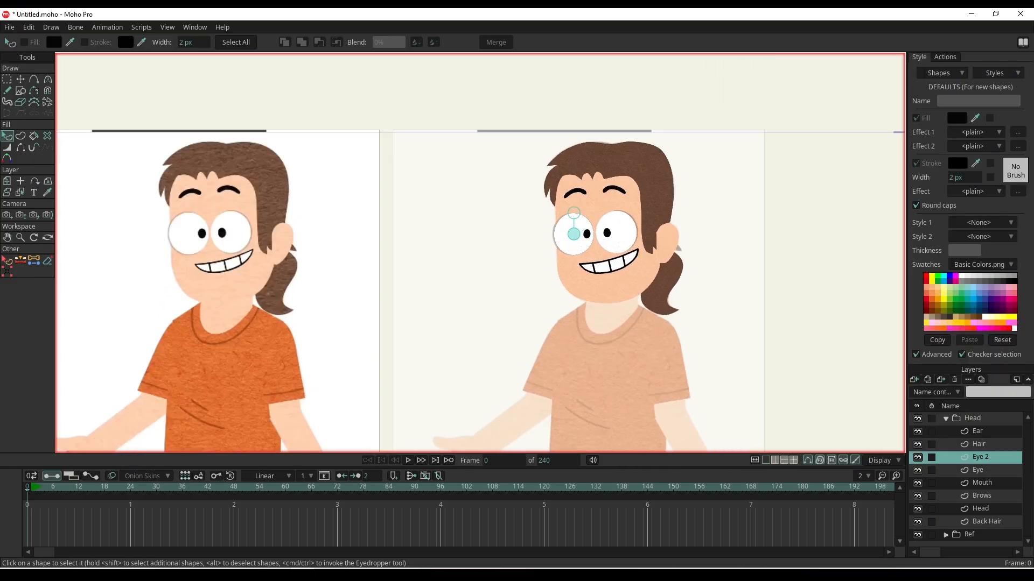
pyautogui.hotkey('ctrl', 'r')
pyautogui.scroll(5, 597, 127)
pyautogui.moveTo(540, 176); pyautogui.dragTo(418, 305)
pyautogui.moveTo(688, 122); pyautogui.dragTo(543, 293)
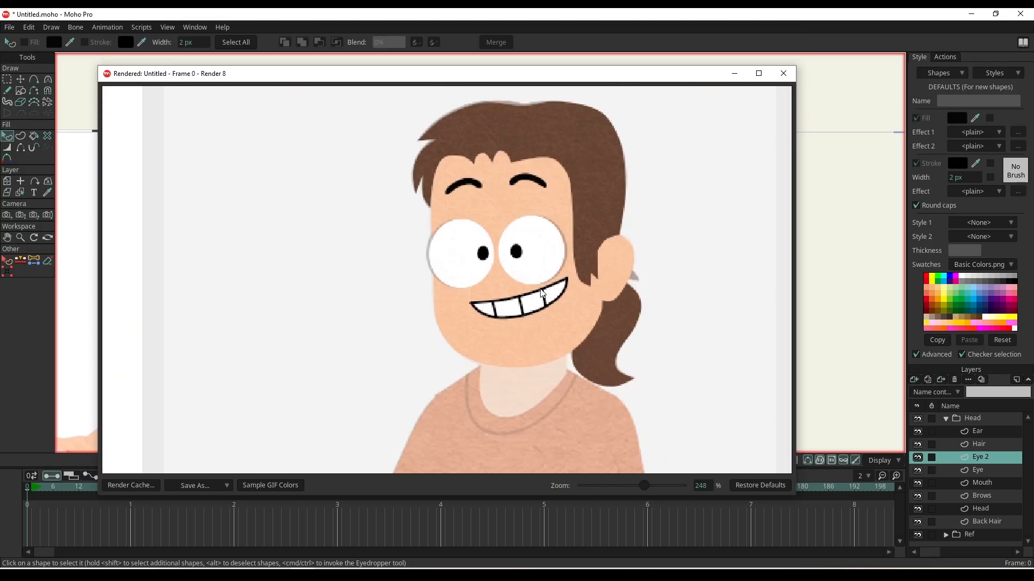
pyautogui.scroll(-6, 512, 328)
pyautogui.click(783, 73)
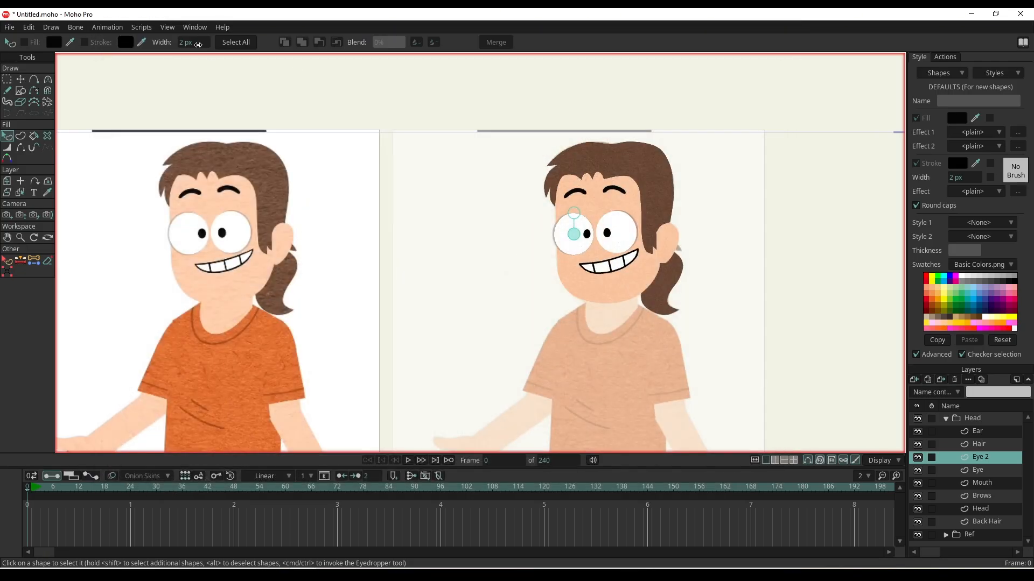
# - Set the project dimensions to 1080p HDTV (1920x1080)
pyautogui.click(9, 27)
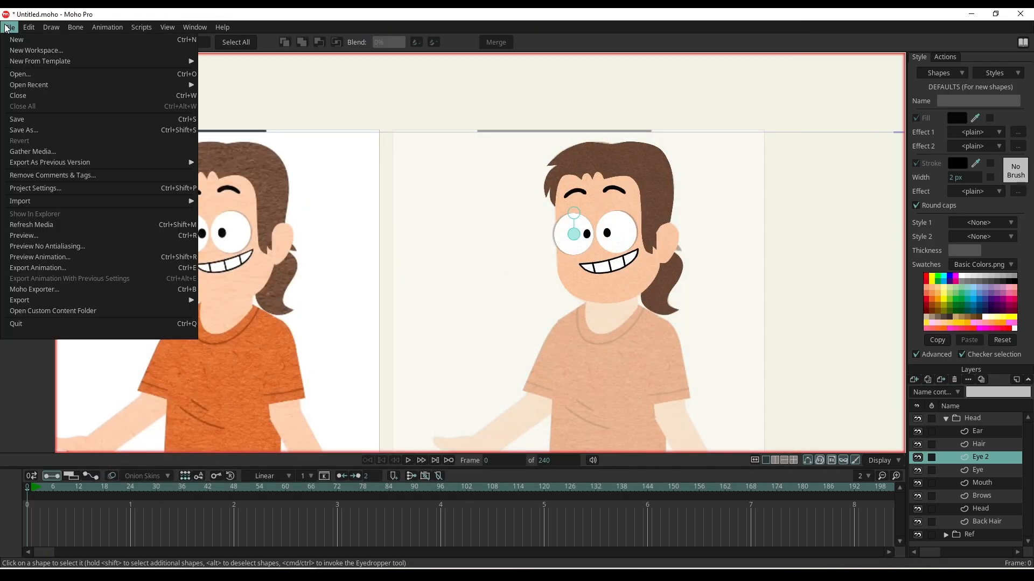
pyautogui.click(124, 189)
pyautogui.click(411, 213)
pyautogui.click(478, 307)
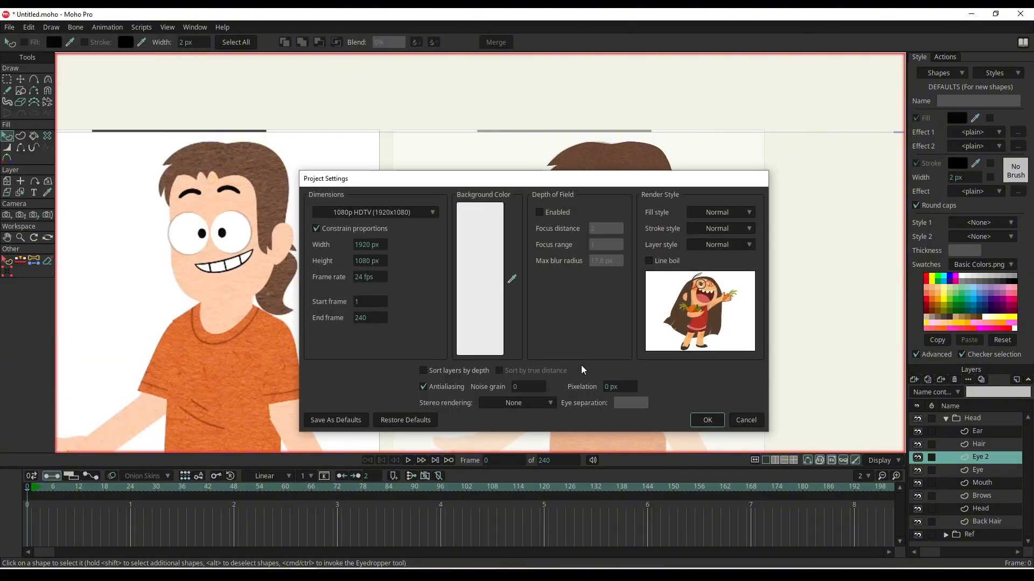
pyautogui.click(707, 419)
# - Render the frame at the new project resolution, compare the character with the reference, and close the preview
pyautogui.hotkey('ctrl', 'r')
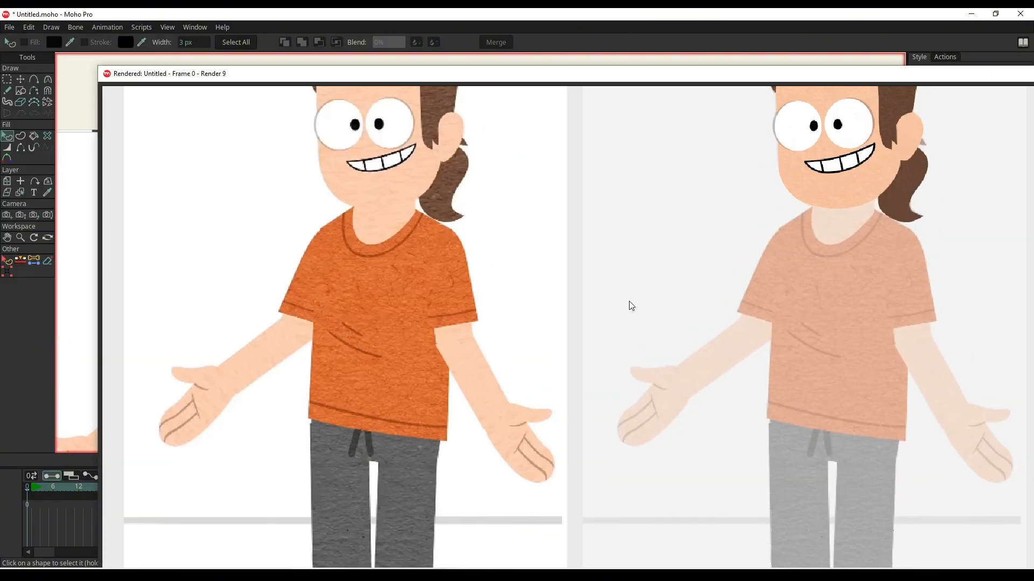
pyautogui.moveTo(629, 301); pyautogui.dragTo(531, 381)
pyautogui.moveTo(665, 78); pyautogui.dragTo(458, 93)
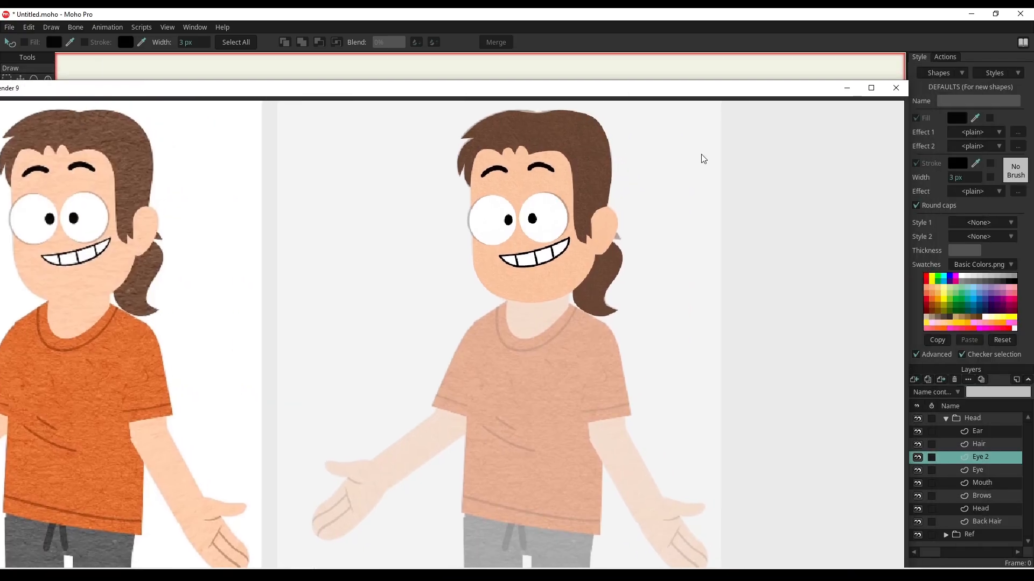
pyautogui.click(895, 88)
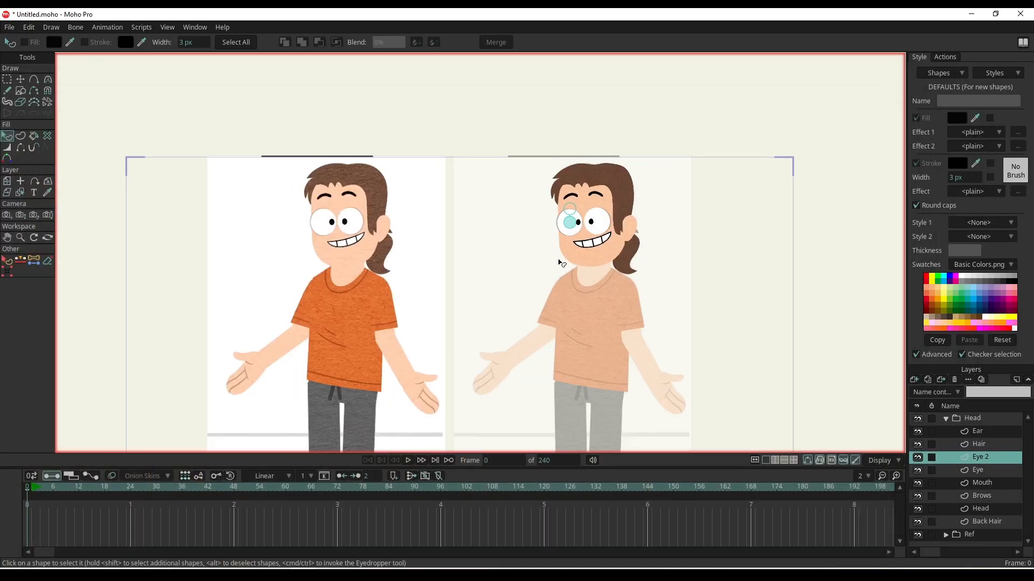
# - Collapse the Head group and add a vector layer named Neck directly above the Ref group
pyautogui.scroll(1, 568, 263)
pyautogui.moveTo(614, 254); pyautogui.dragTo(679, 201)
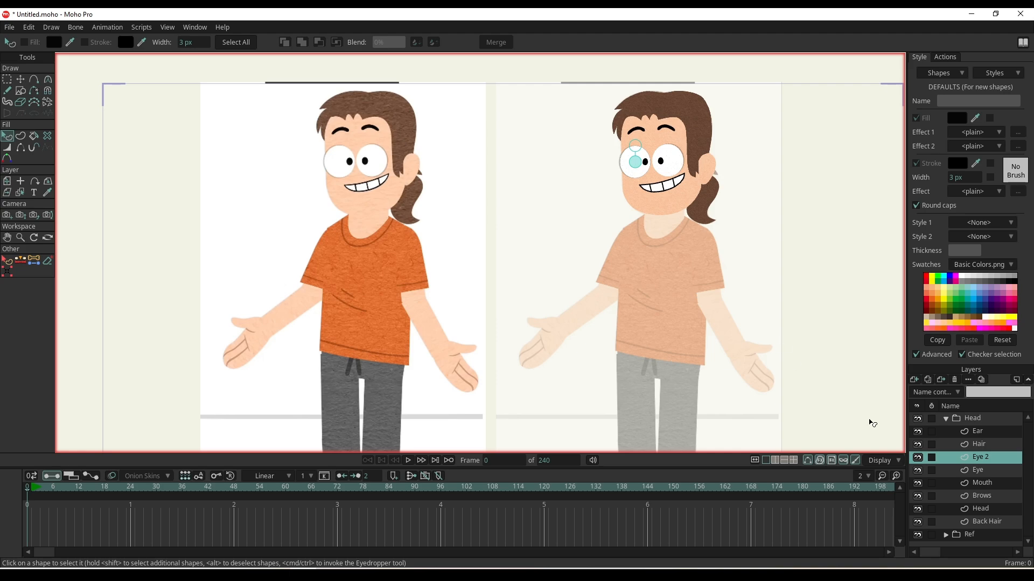
pyautogui.moveTo(869, 420); pyautogui.dragTo(876, 372)
pyautogui.scroll(-1, 876, 372)
pyautogui.moveTo(824, 346); pyautogui.dragTo(748, 348)
pyautogui.moveTo(711, 316); pyautogui.dragTo(641, 275)
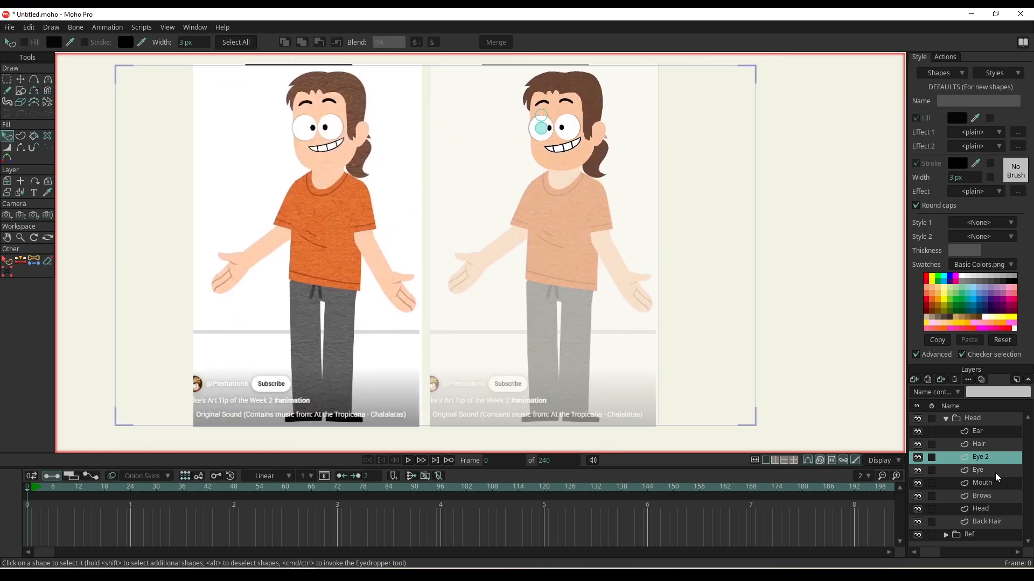
pyautogui.click(946, 418)
pyautogui.click(964, 431)
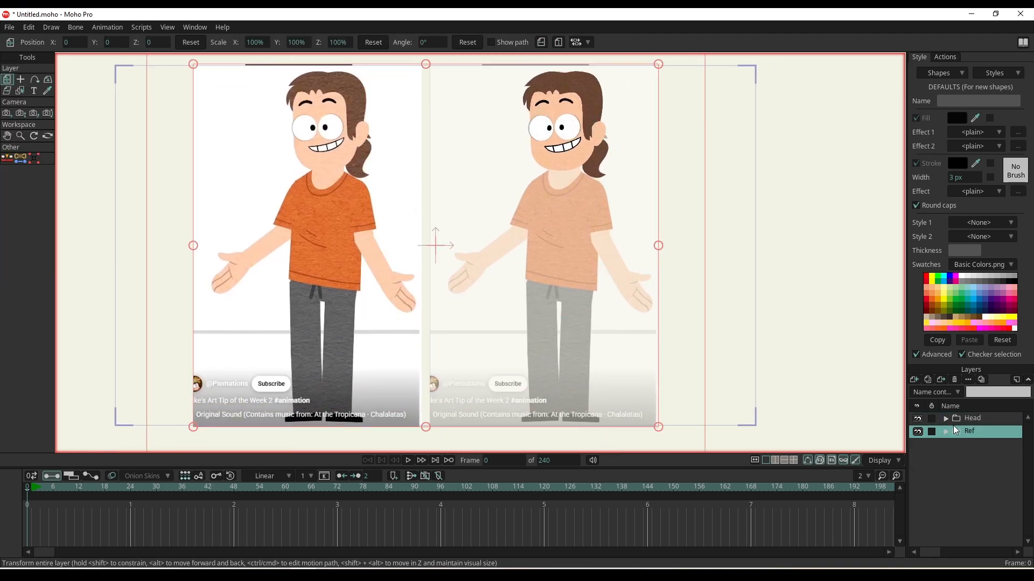
pyautogui.click(913, 382)
pyautogui.click(930, 398)
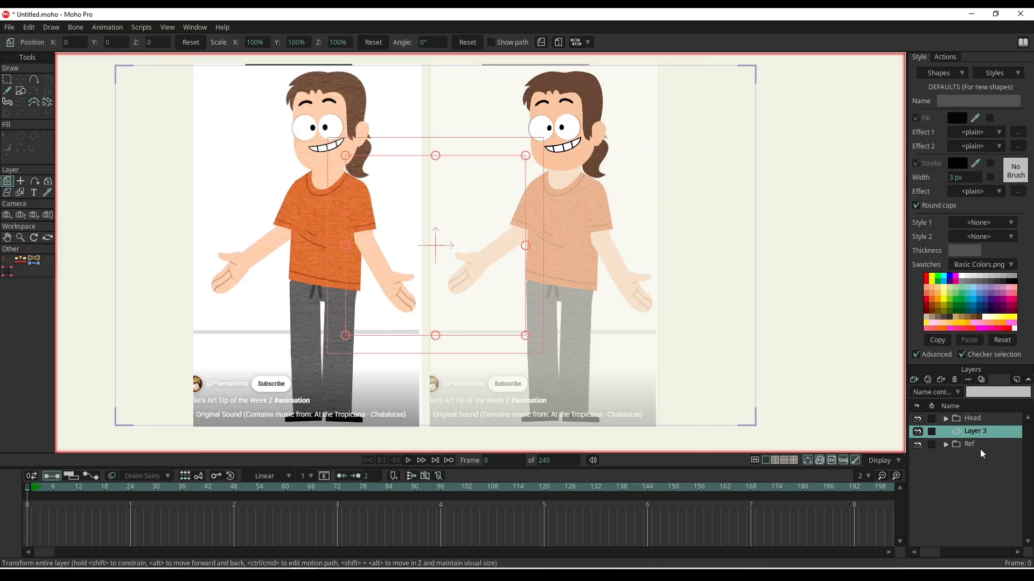
pyautogui.doubleClick(978, 432)
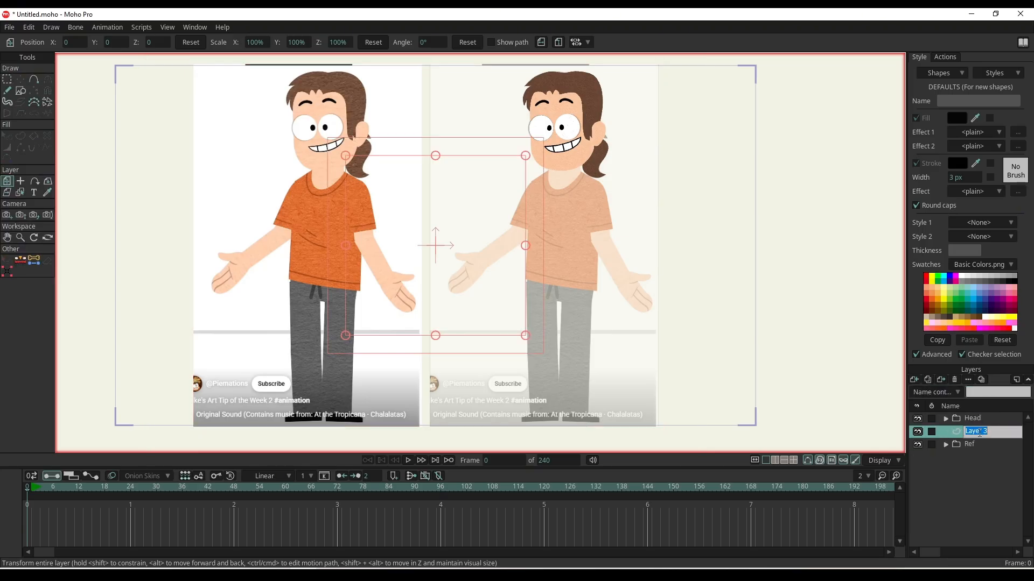
pyautogui.write('Neck')
pyautogui.press('Return')
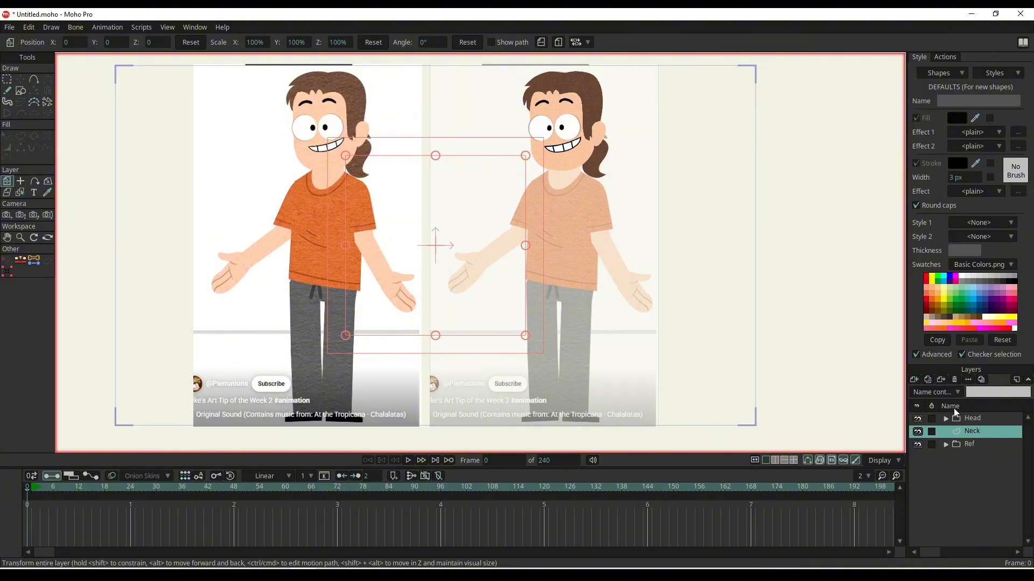
# - Hide the Head group to expose the faded reference's neck area
pyautogui.scroll(2, 553, 182)
pyautogui.moveTo(554, 182); pyautogui.dragTo(578, 296)
pyautogui.scroll(2, 578, 296)
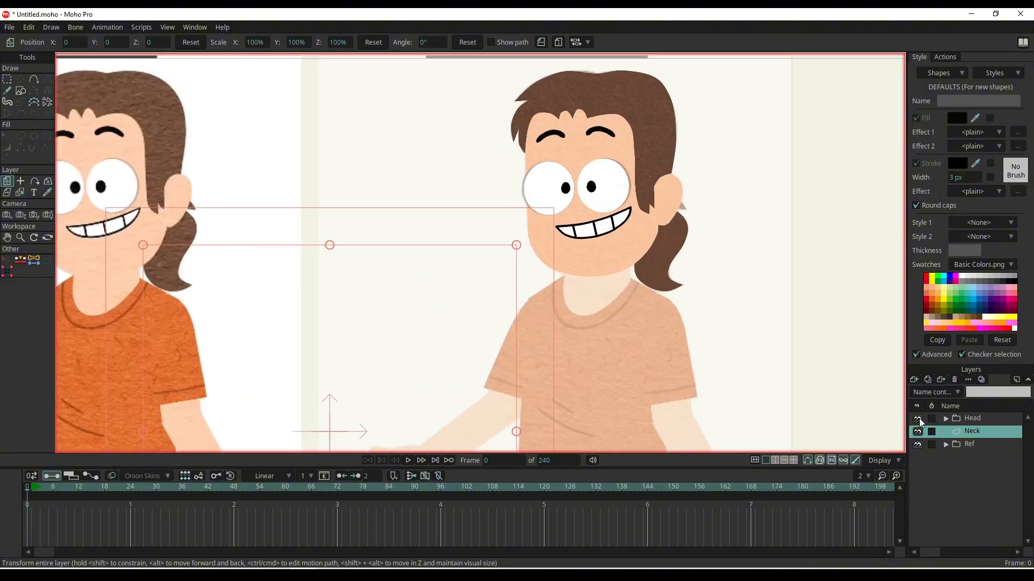
pyautogui.click(918, 418)
# - Trace a closed neck outline on the Neck layer with Add Point, following the neckline and extending up behind the mouth
pyautogui.scroll(2, 604, 321)
pyautogui.press('a')
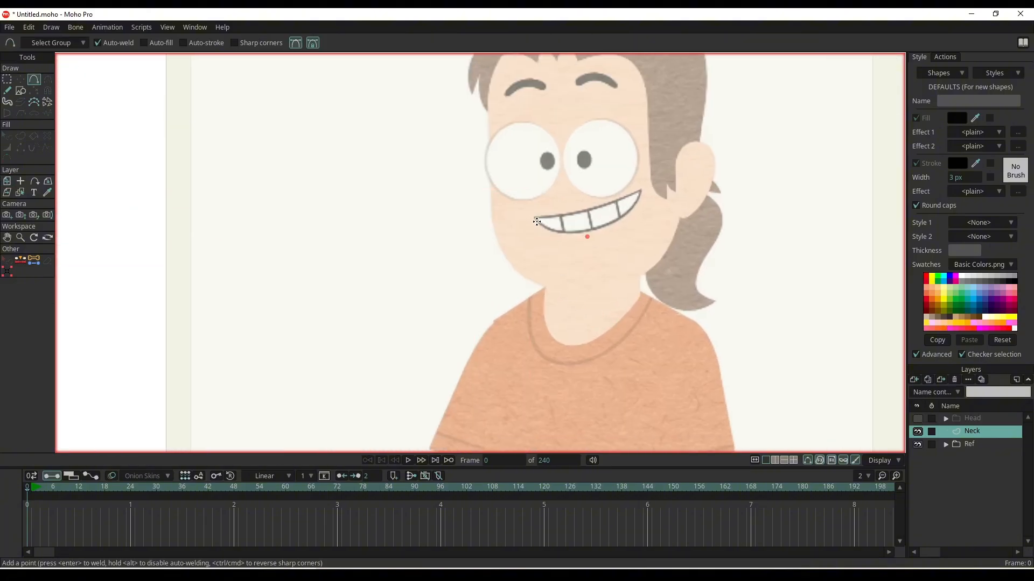
pyautogui.click(548, 270)
pyautogui.click(544, 303)
pyautogui.click(548, 335)
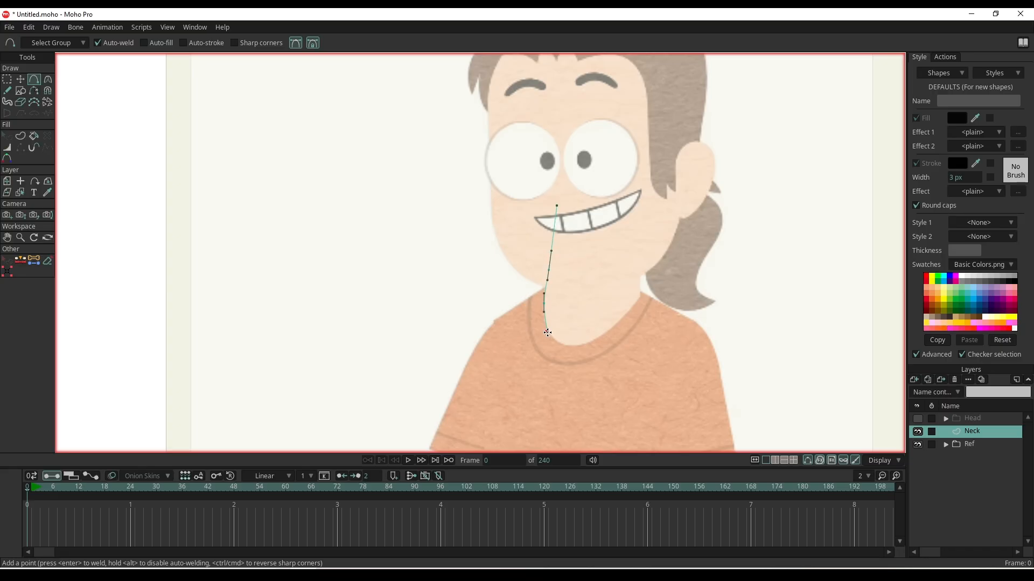
pyautogui.click(569, 347)
pyautogui.click(585, 347)
pyautogui.click(600, 337)
pyautogui.click(619, 324)
pyautogui.click(636, 304)
pyautogui.click(641, 296)
pyautogui.click(644, 242)
pyautogui.click(642, 202)
pyautogui.click(634, 187)
pyautogui.click(618, 182)
pyautogui.click(598, 178)
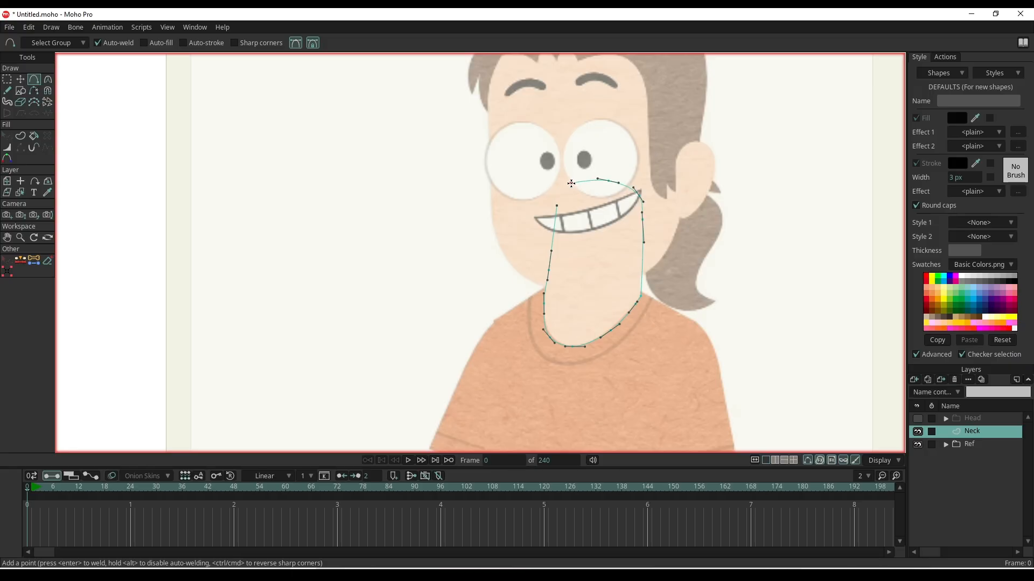
pyautogui.click(578, 179)
pyautogui.click(564, 188)
pyautogui.click(560, 199)
pyautogui.click(556, 206)
pyautogui.moveTo(635, 351); pyautogui.dragTo(623, 300)
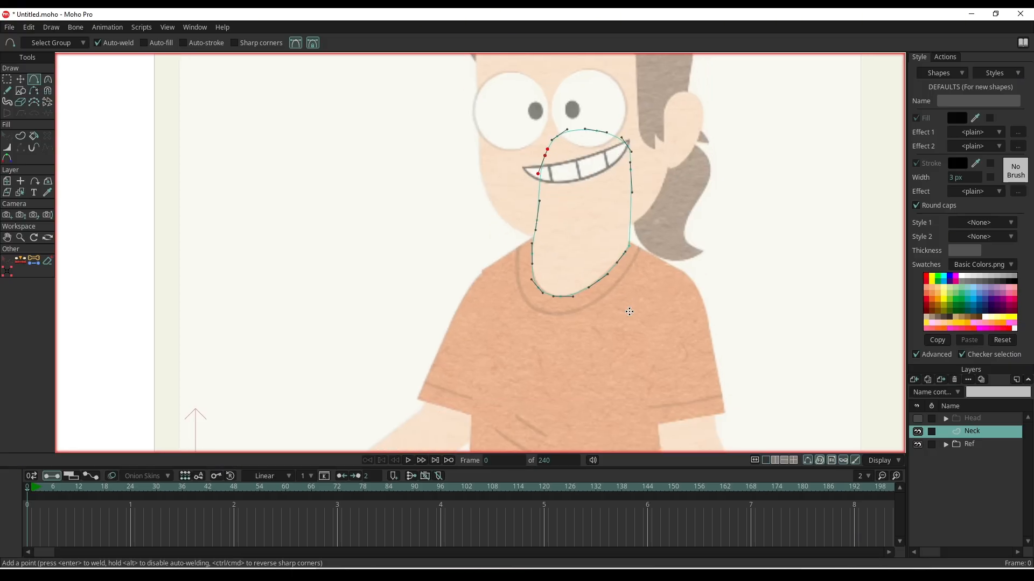
pyautogui.click(547, 231)
pyautogui.click(516, 272)
pyautogui.click(525, 300)
pyautogui.click(552, 315)
pyautogui.click(589, 308)
pyautogui.click(623, 278)
pyautogui.click(637, 252)
pyautogui.scroll(5, 610, 237)
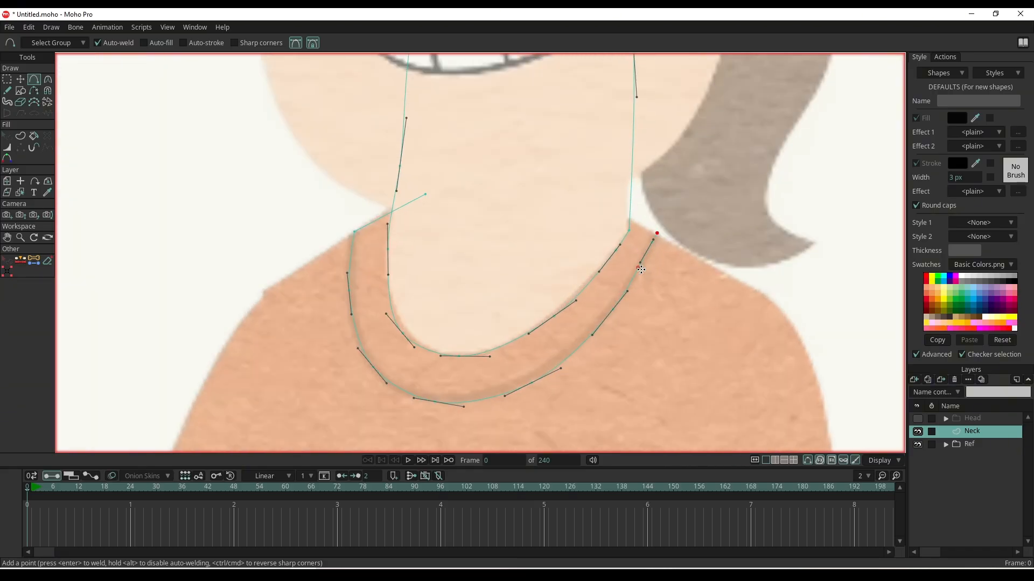
pyautogui.hotkey('ctrl', 'z')
pyautogui.moveTo(641, 273); pyautogui.dragTo(657, 235)
pyautogui.hotkey('ctrl', 'z')
pyautogui.hotkey('ctrl', 'z')
pyautogui.hotkey('ctrl', 'z')
pyautogui.hotkey('ctrl', 'z')
pyautogui.hotkey('ctrl', 'z')
pyautogui.hotkey('ctrl', 'z')
pyautogui.hotkey('ctrl', 'z')
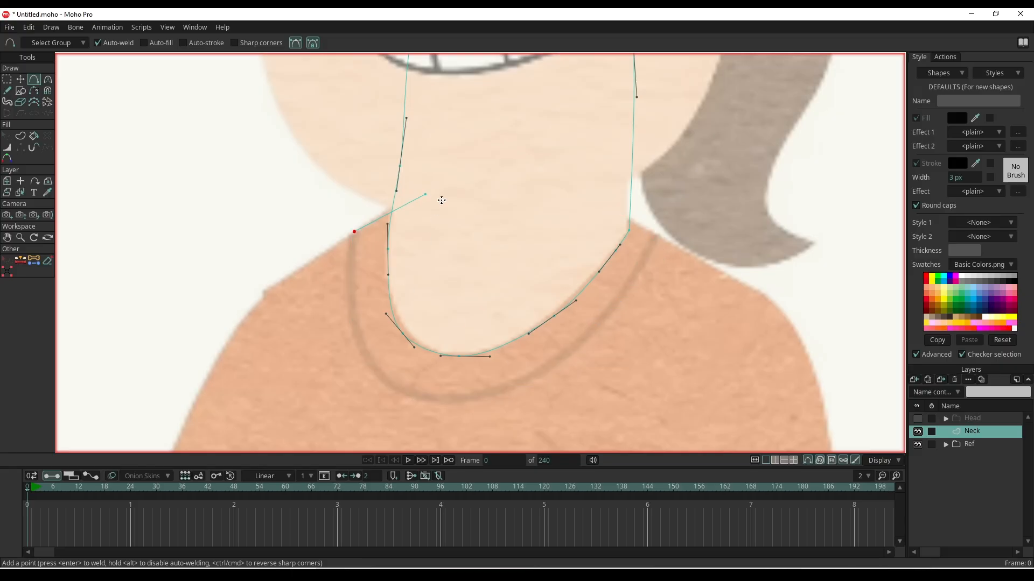
pyautogui.moveTo(431, 188); pyautogui.dragTo(355, 232)
pyautogui.hotkey('ctrl', 'z')
# - Trace a closed collar outline around the neckline along the reference's collar line, with an arc across the neck
pyautogui.moveTo(420, 190); pyautogui.dragTo(348, 236)
pyautogui.click(351, 325)
pyautogui.click(397, 397)
pyautogui.click(516, 393)
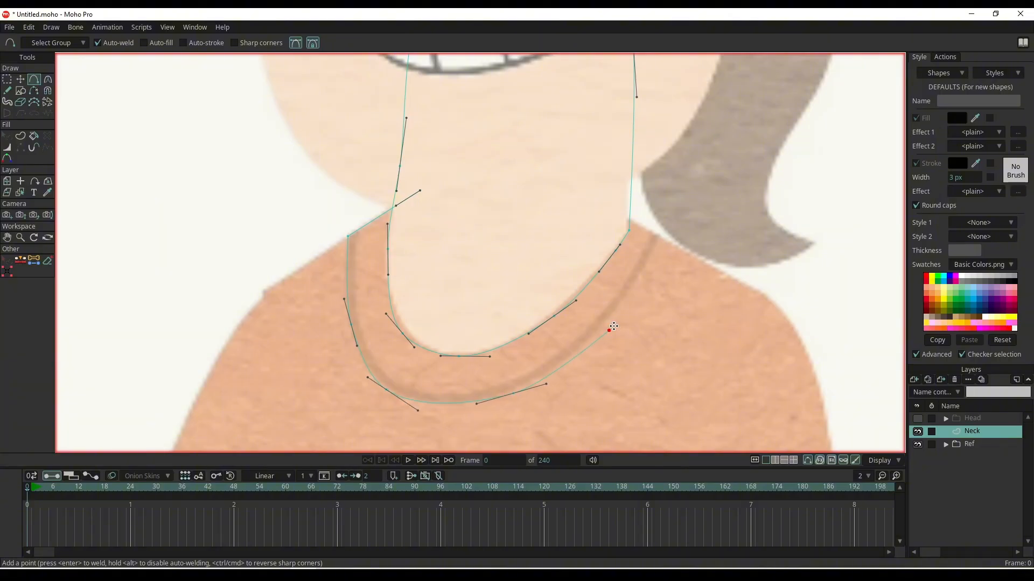
pyautogui.click(617, 308)
pyautogui.click(659, 236)
pyautogui.moveTo(627, 220); pyautogui.dragTo(420, 191)
# - Select the whole collar outline on the Neck layer with Transform Points
pyautogui.scroll(-2, 529, 268)
pyautogui.scroll(-2, 529, 268)
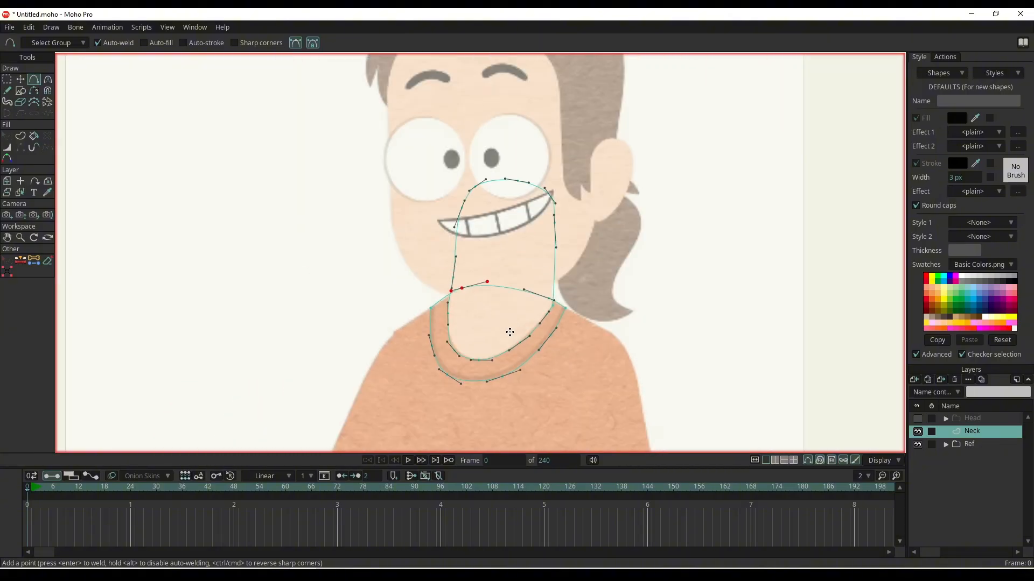
pyautogui.scroll(2, 503, 314)
pyautogui.scroll(-2, 500, 252)
pyautogui.scroll(3, 531, 233)
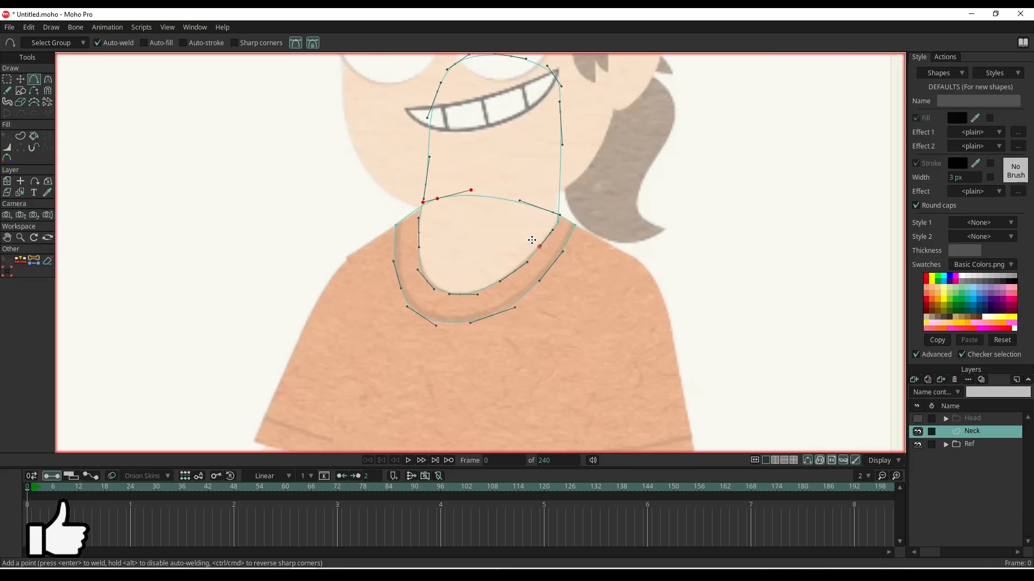
pyautogui.scroll(-2, 594, 234)
pyautogui.scroll(2, 595, 230)
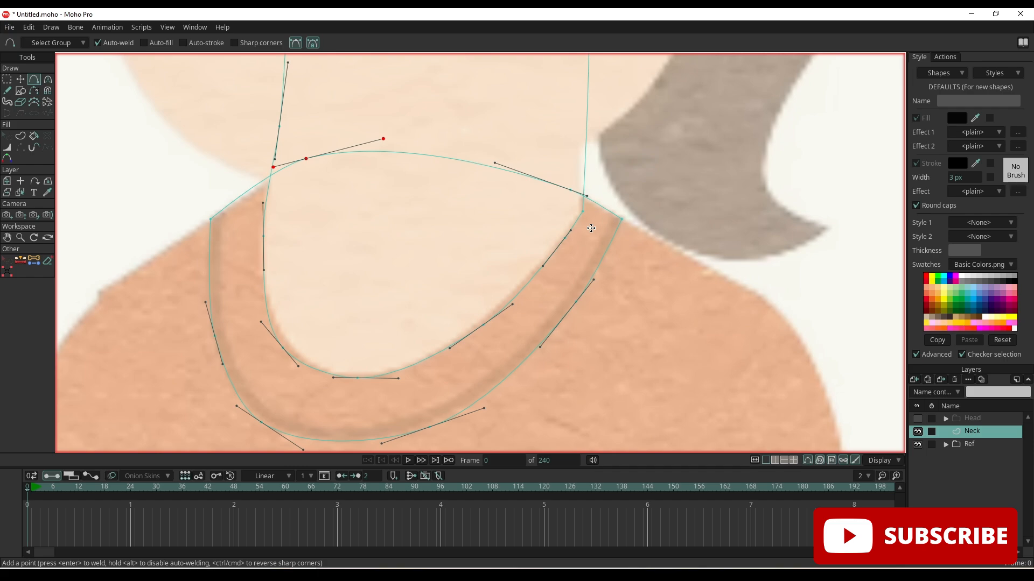
pyautogui.press('t')
pyautogui.click(619, 222)
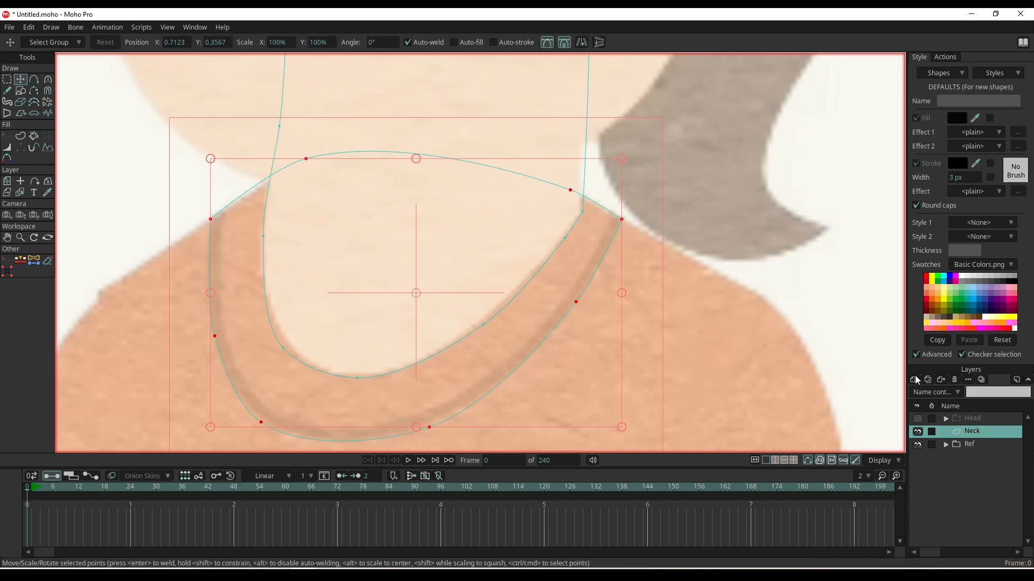
# - Add a vector layer named Body and place it between the Neck layer and the Ref group
pyautogui.click(915, 380)
pyautogui.click(963, 440)
pyautogui.doubleClick(973, 431)
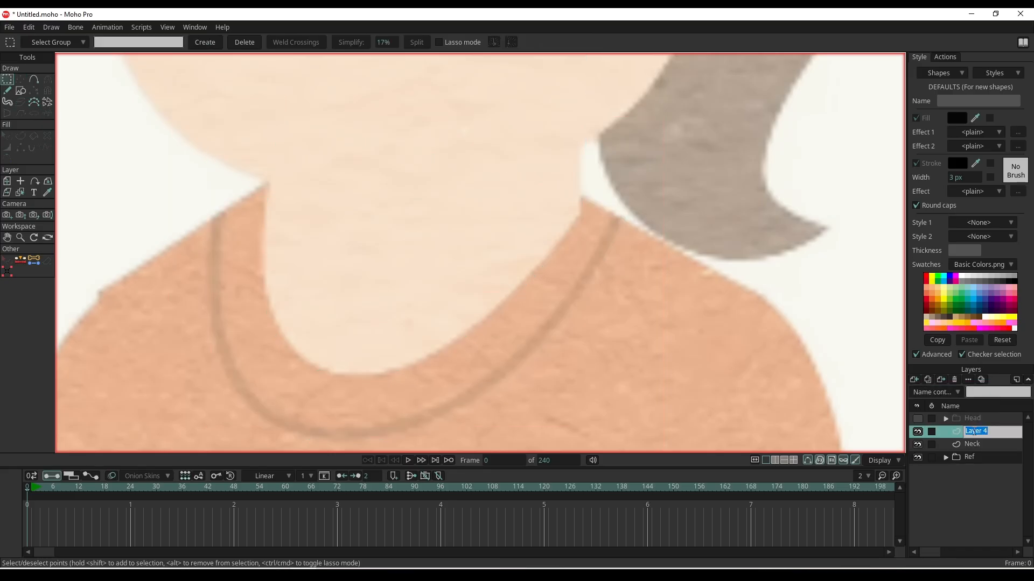
pyautogui.write('Body')
pyautogui.press('Return')
pyautogui.moveTo(974, 433); pyautogui.dragTo(972, 450)
# - Paste the collar outline into the Body layer and delete its lower curve segments, keeping only the arc across the neck
pyautogui.scroll(-5, 487, 323)
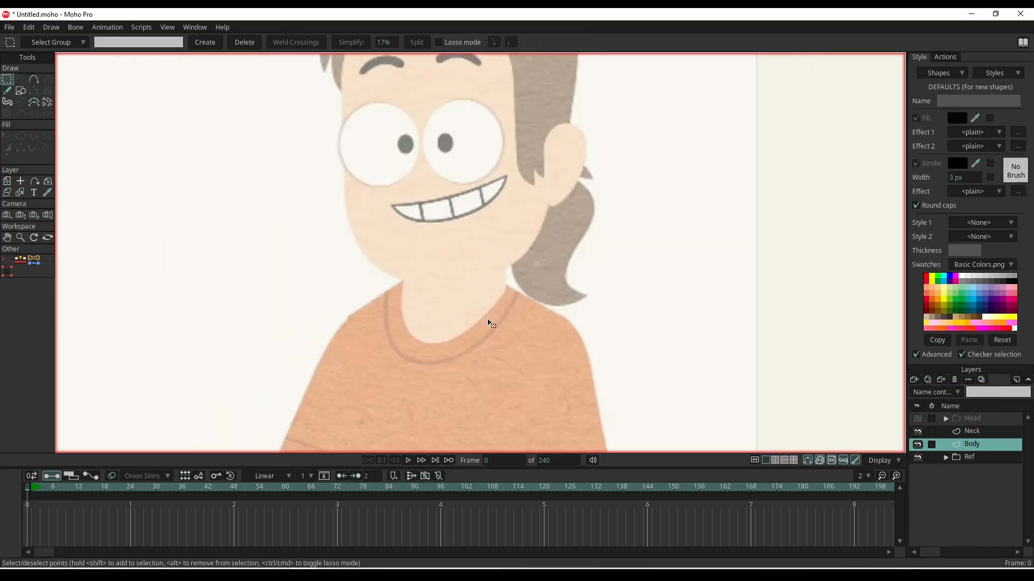
pyautogui.moveTo(487, 323); pyautogui.dragTo(510, 304)
pyautogui.hotkey('ctrl', 'v')
pyautogui.press('t')
pyautogui.scroll(4, 518, 300)
pyautogui.click(670, 301)
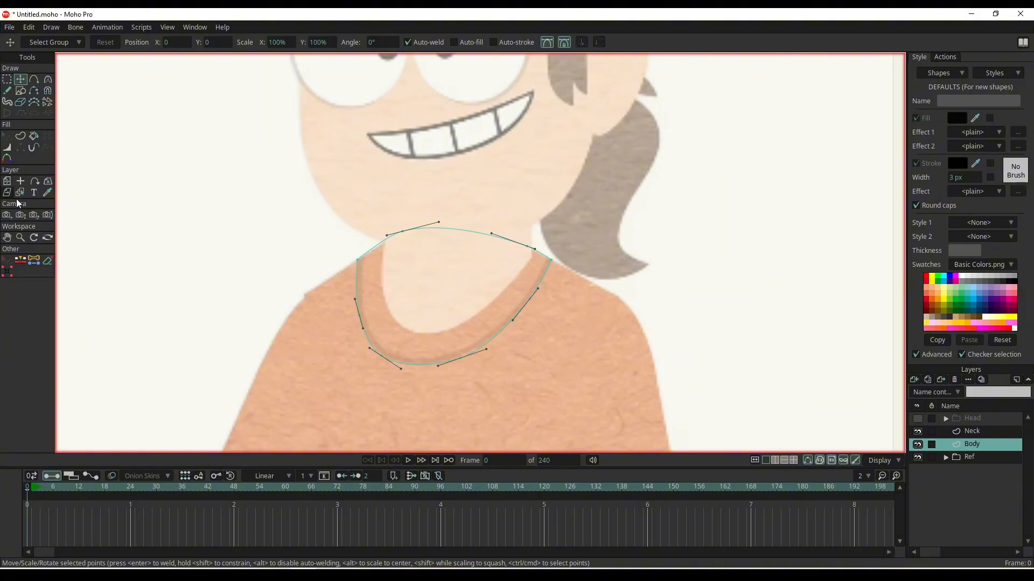
pyautogui.click(33, 102)
pyautogui.click(31, 89)
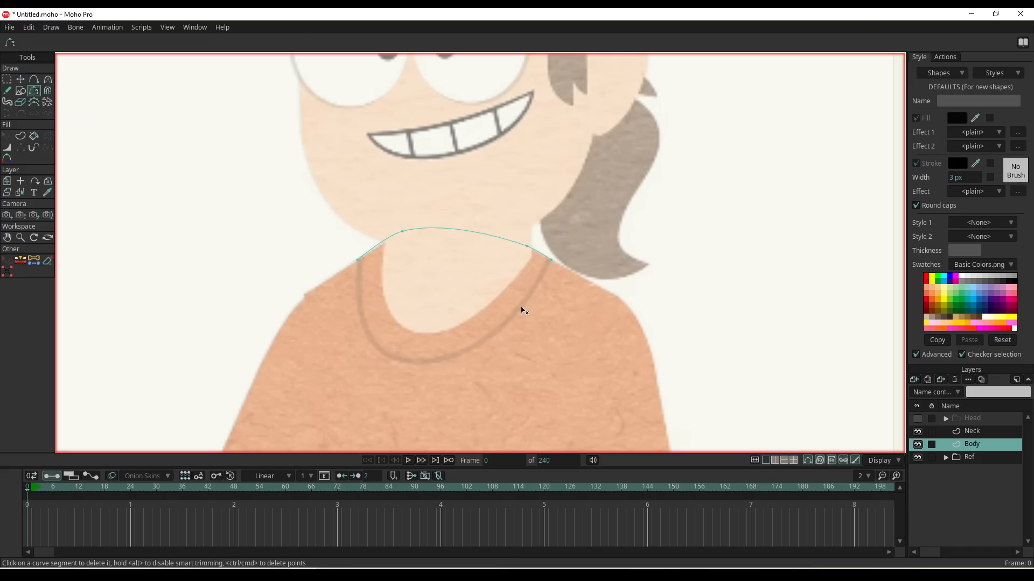
# - Extend the collar arc on the Body layer into a torso outline, tracing the shoulders and both shirt sides without the sleeves
pyautogui.moveTo(556, 299); pyautogui.dragTo(550, 205)
pyautogui.press('a')
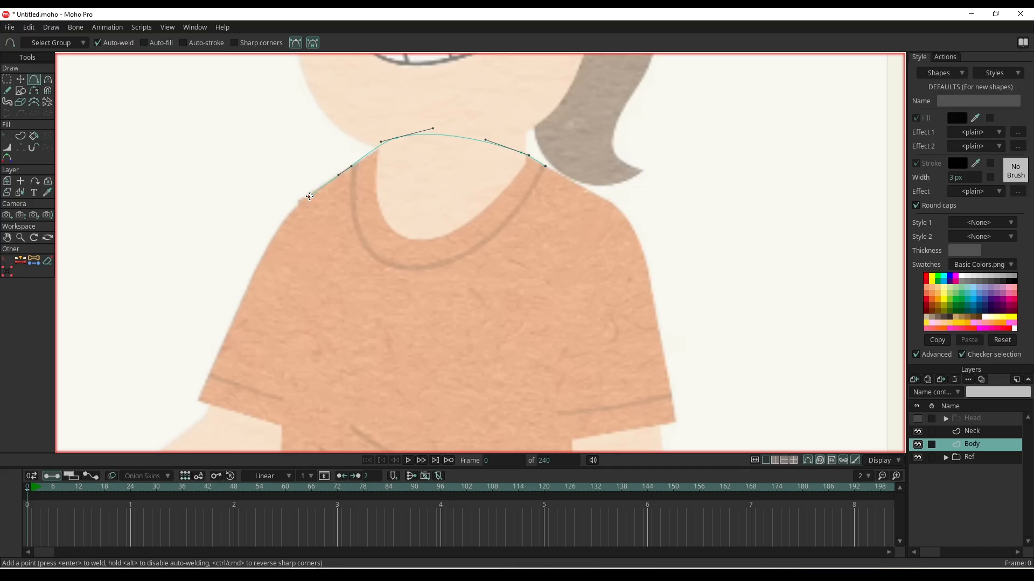
pyautogui.hotkey('ctrl', 'z')
pyautogui.moveTo(351, 166); pyautogui.dragTo(313, 312)
pyautogui.scroll(-2, 333, 162)
pyautogui.moveTo(315, 295); pyautogui.dragTo(360, 130)
pyautogui.moveTo(358, 147); pyautogui.dragTo(353, 279)
pyautogui.moveTo(418, 302); pyautogui.dragTo(568, 211)
pyautogui.moveTo(568, 211); pyautogui.dragTo(571, 124)
pyautogui.moveTo(572, 124)
pyautogui.mouseDown()
pyautogui.moveTo(569, 325)
pyautogui.moveTo(566, 198)
pyautogui.mouseUp()
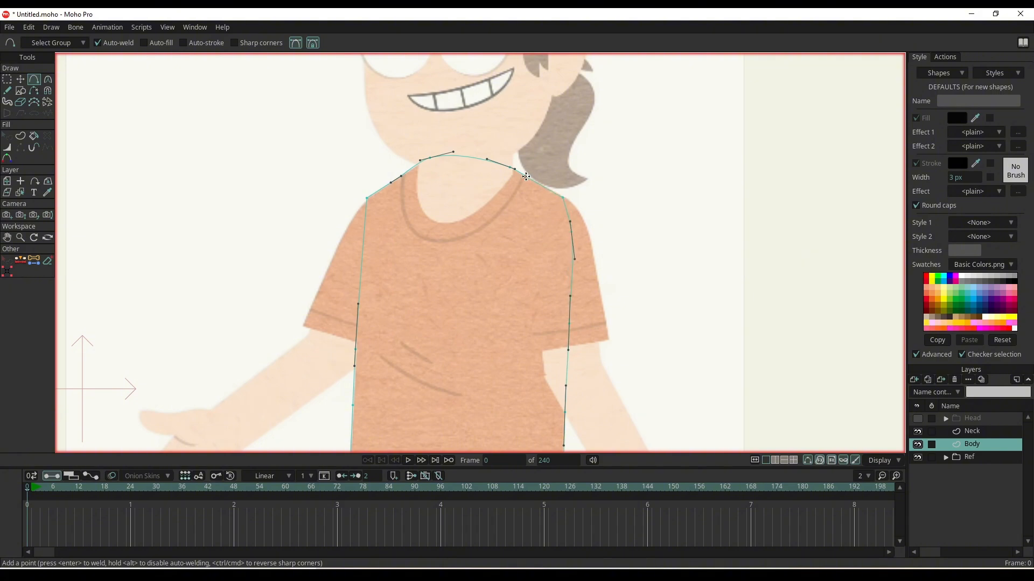
# - Examine the torso outline on the Body layer against the reference shirt, from the shoulders down to the hem
pyautogui.scroll(-6, 546, 229)
pyautogui.scroll(3, 534, 265)
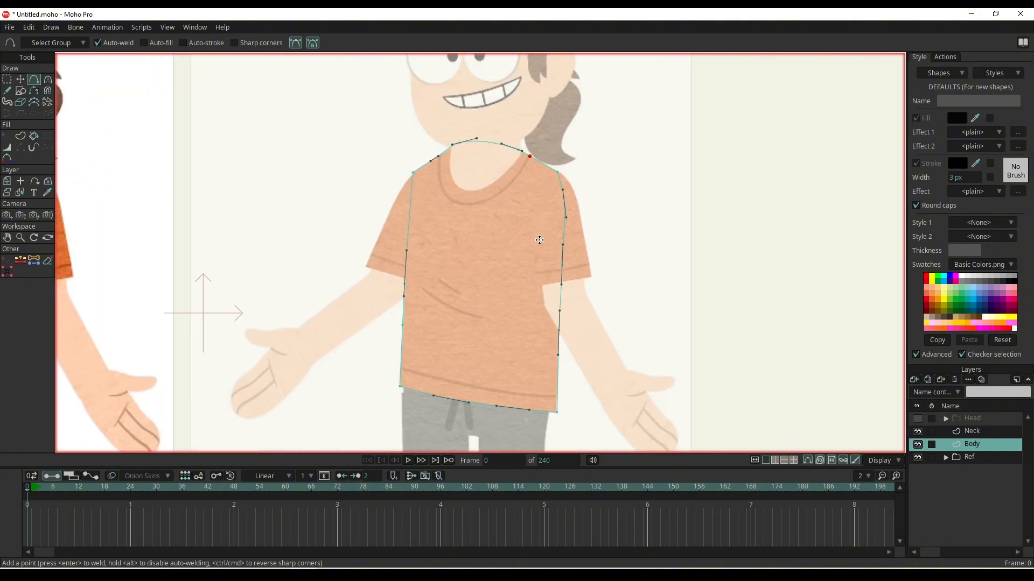
pyautogui.scroll(-3, 540, 240)
pyautogui.scroll(5, 519, 290)
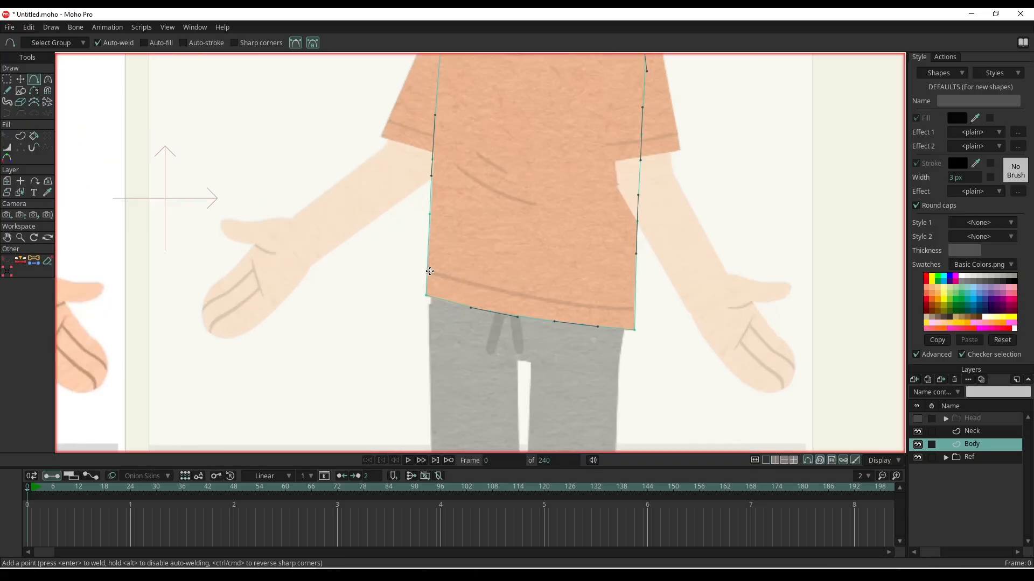
pyautogui.moveTo(575, 174); pyautogui.dragTo(592, 262)
pyautogui.scroll(-3, 449, 264)
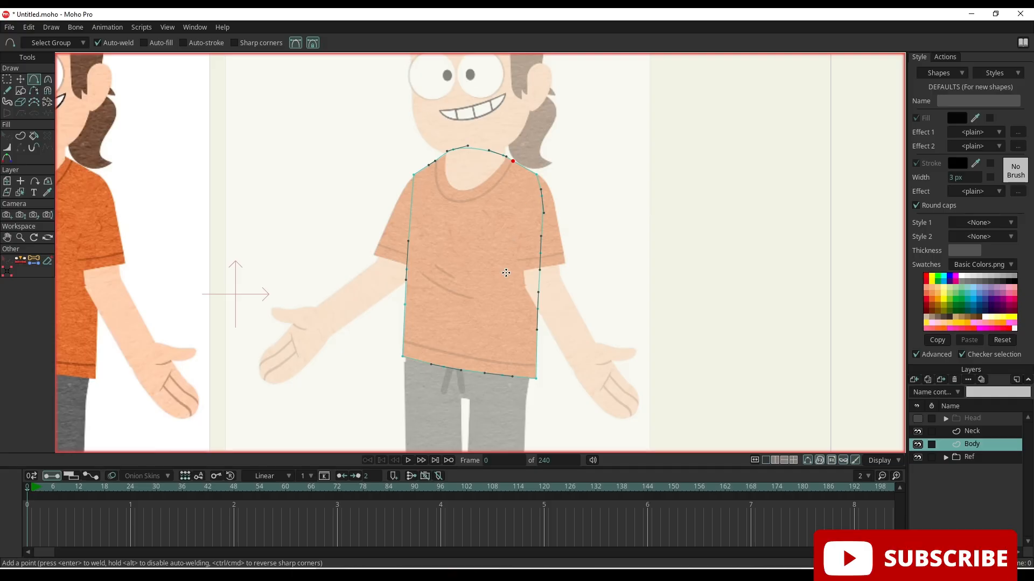
pyautogui.scroll(3, 538, 285)
pyautogui.moveTo(523, 327); pyautogui.dragTo(548, 295)
pyautogui.scroll(-3, 546, 215)
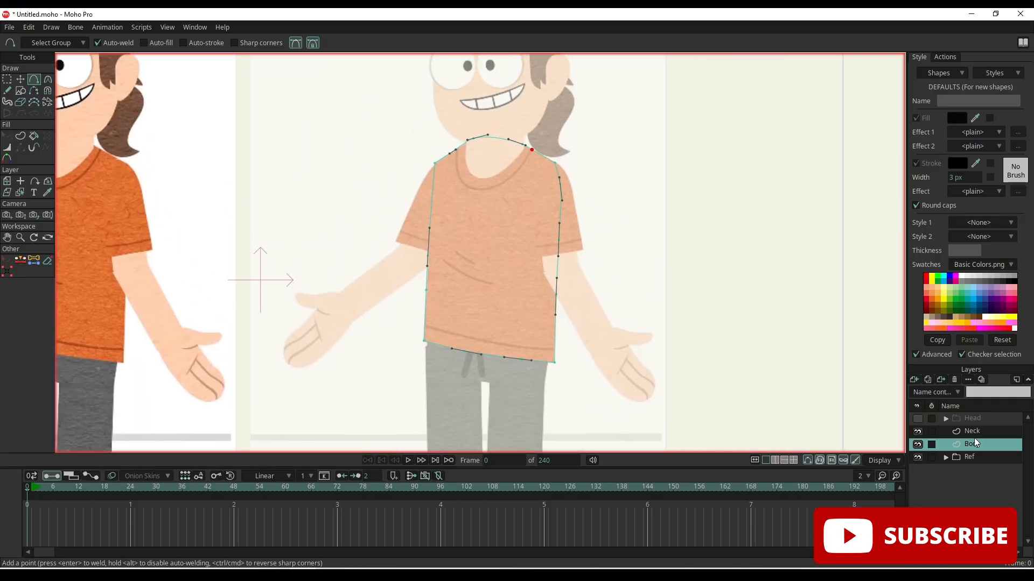
# - Add a vector layer named Arm L directly above the Body layer
pyautogui.click(913, 379)
pyautogui.click(935, 399)
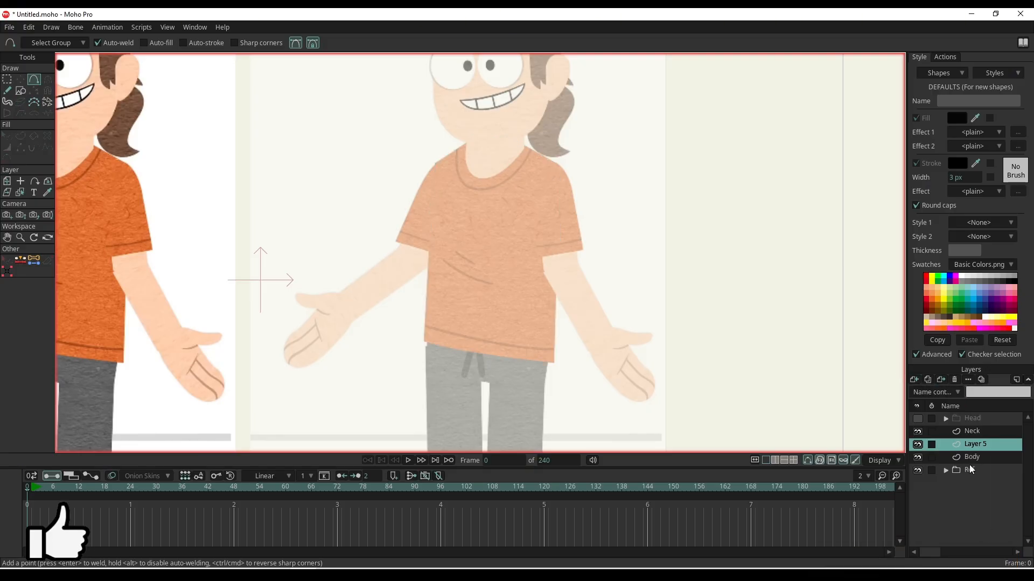
pyautogui.doubleClick(975, 444)
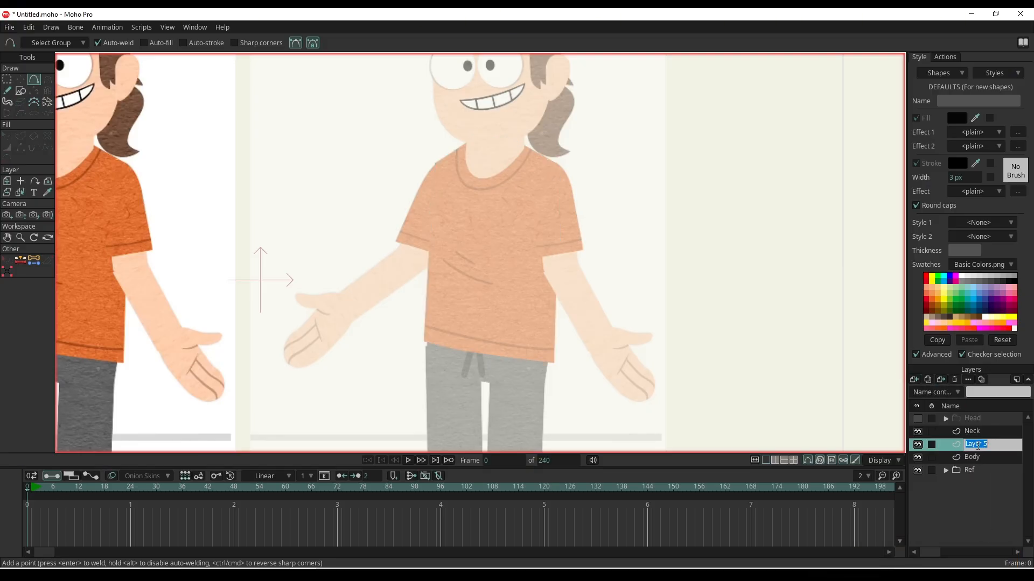
pyautogui.write('Arm L')
pyautogui.press('Return')
# - Copy the shoulder curve beside the ponytail from the Body layer's torso outline and paste it into the Arm L layer
pyautogui.moveTo(547, 173); pyautogui.dragTo(517, 197)
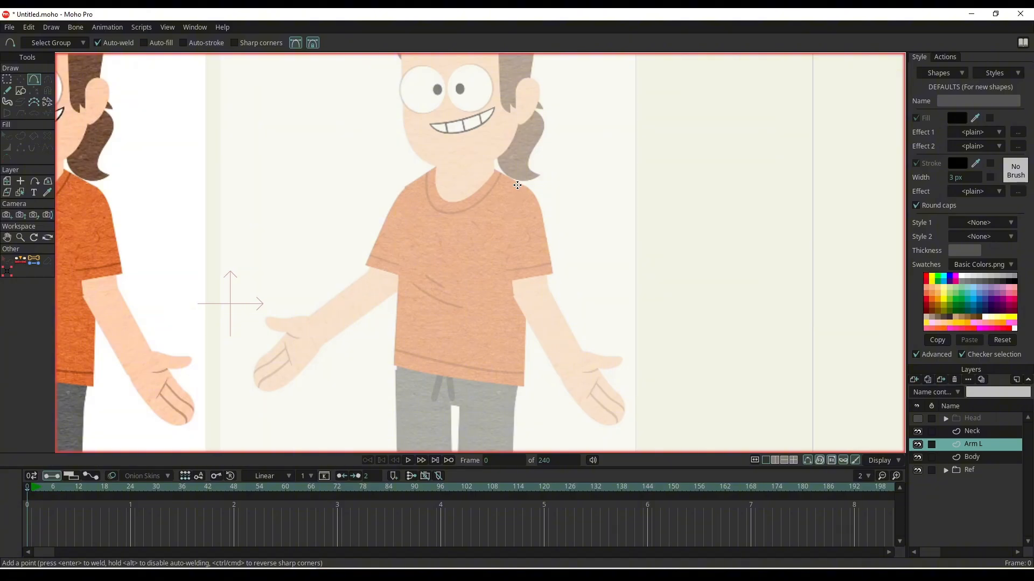
pyautogui.scroll(3, 517, 184)
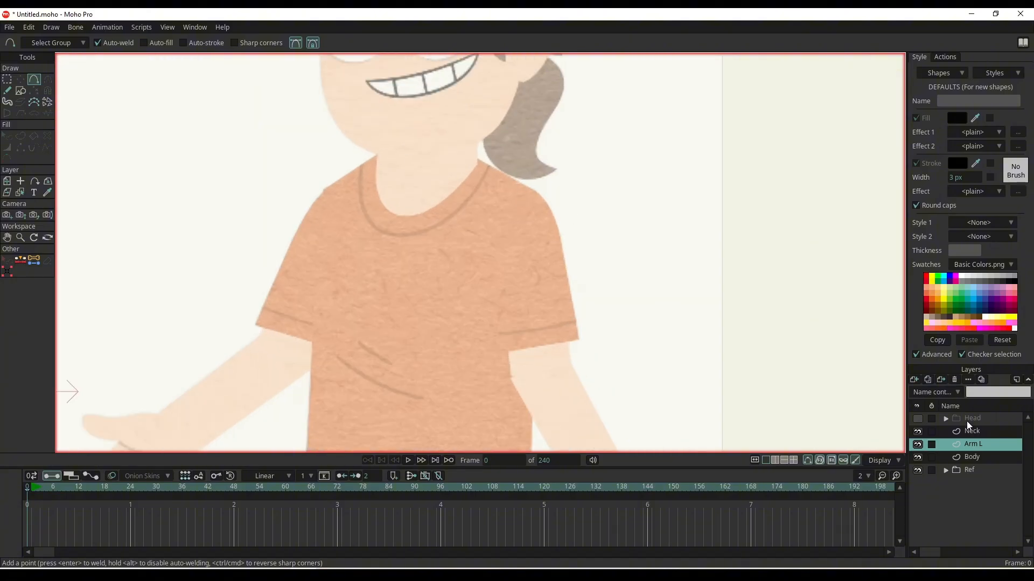
pyautogui.click(972, 456)
pyautogui.scroll(2, 537, 201)
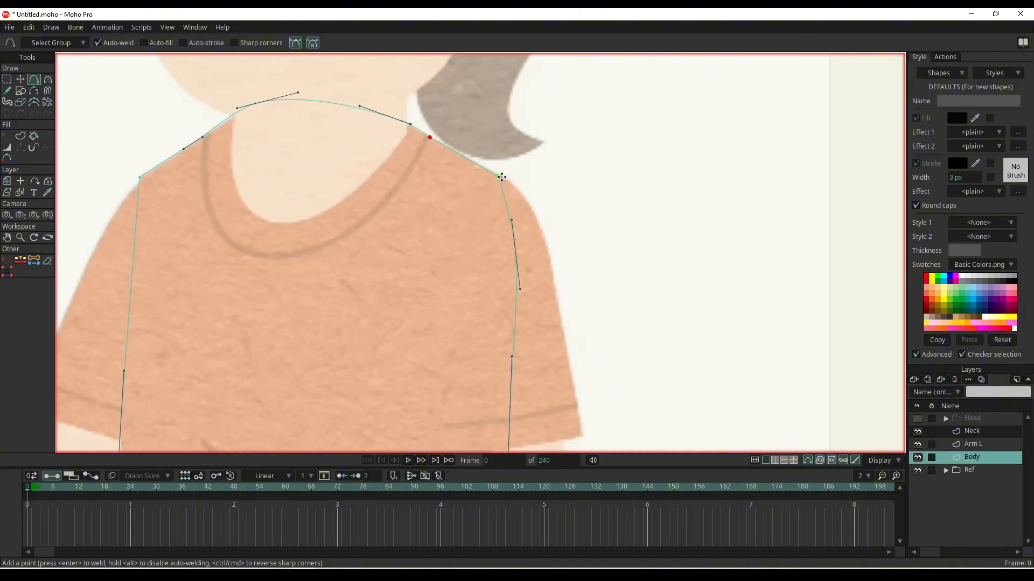
pyautogui.press('t')
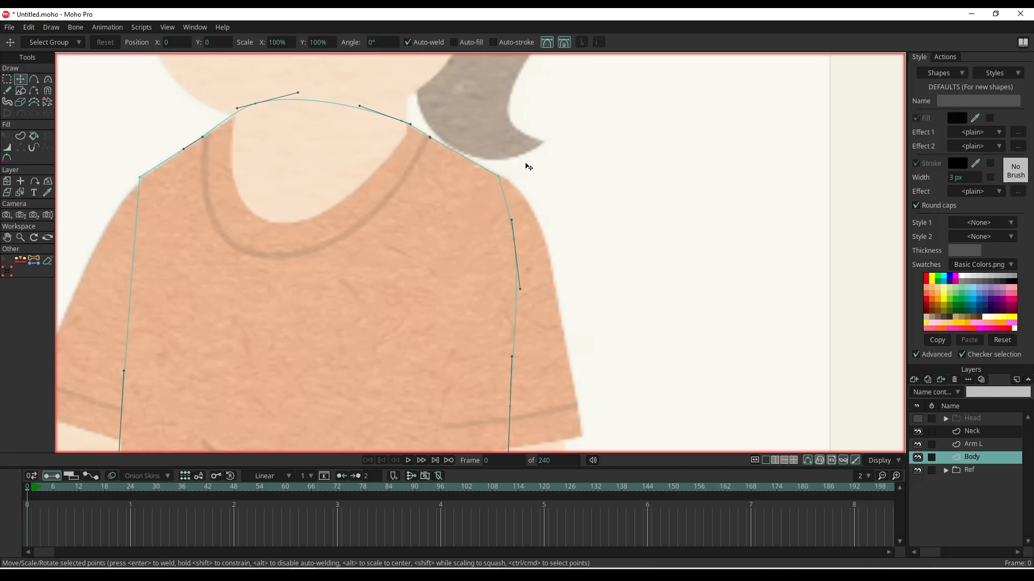
pyautogui.click(517, 235)
pyautogui.press('g')
pyautogui.moveTo(610, 146); pyautogui.dragTo(494, 257)
pyautogui.click(996, 445)
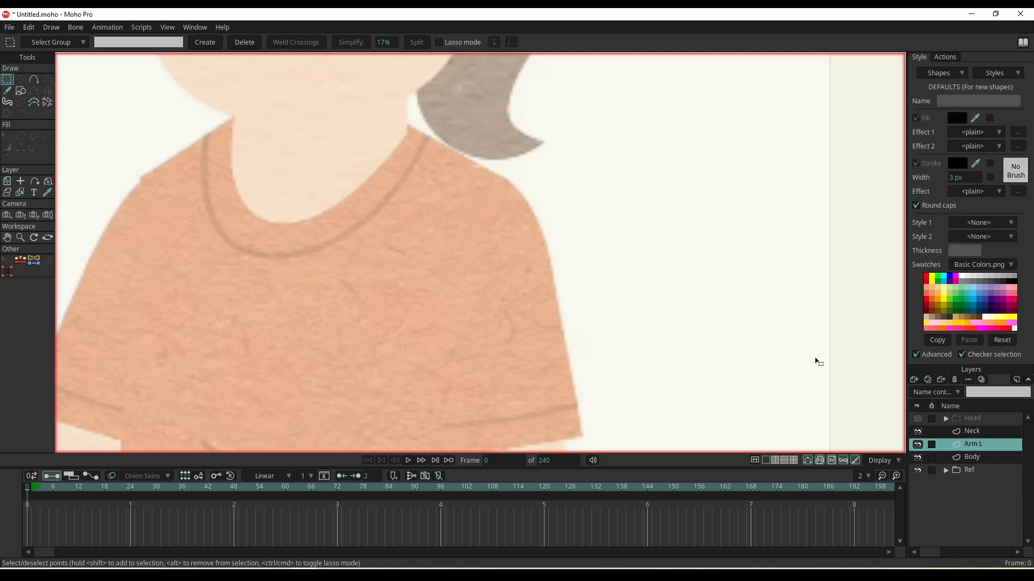
pyautogui.press('t')
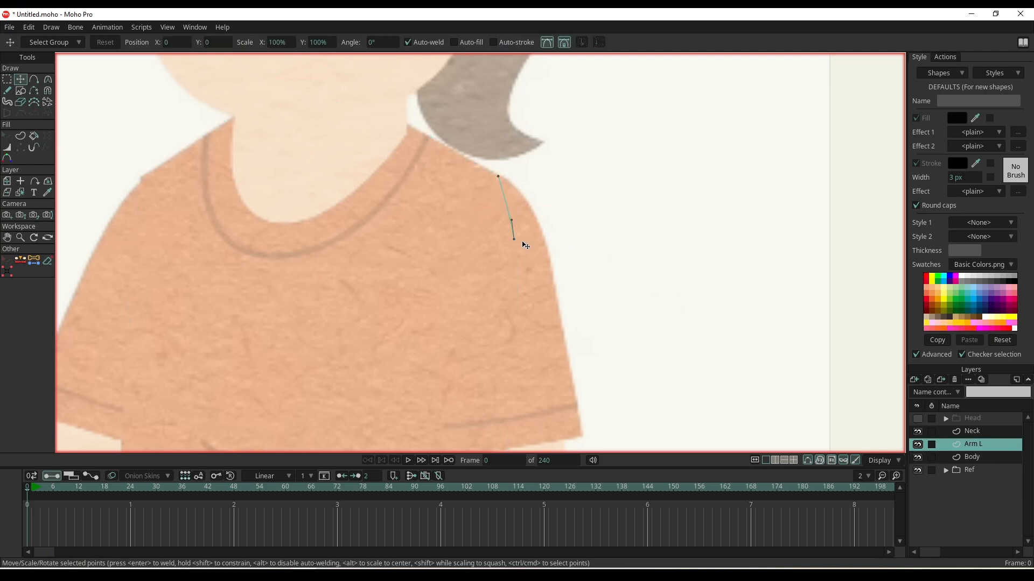
# - Move the lower end of the copied shoulder curve outward onto the sleeve's outer edge
pyautogui.moveTo(521, 243)
pyautogui.mouseDown()
pyautogui.moveTo(538, 224)
pyautogui.moveTo(530, 194)
pyautogui.moveTo(544, 235)
pyautogui.moveTo(563, 179)
pyautogui.moveTo(584, 239)
pyautogui.mouseUp()
pyautogui.scroll(-2, 544, 242)
pyautogui.press('s')
pyautogui.hotkey('ctrl', 'z')
# - Extend the shoulder curve into a closed sleeve outline, tracing the outer edge and hem and rounding the inner side over the shirt
pyautogui.press('a')
pyautogui.moveTo(560, 154); pyautogui.dragTo(578, 236)
pyautogui.moveTo(578, 236); pyautogui.dragTo(594, 317)
pyautogui.moveTo(594, 317); pyautogui.dragTo(489, 335)
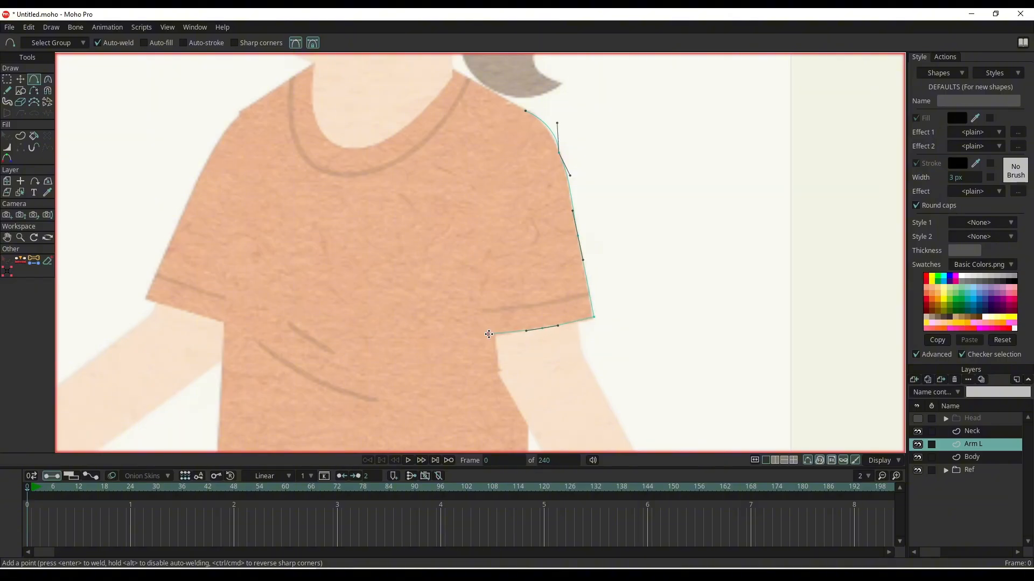
pyautogui.moveTo(486, 231); pyautogui.dragTo(473, 234)
pyautogui.moveTo(473, 234); pyautogui.dragTo(466, 154)
pyautogui.moveTo(466, 155); pyautogui.dragTo(525, 111)
pyautogui.scroll(3, 529, 141)
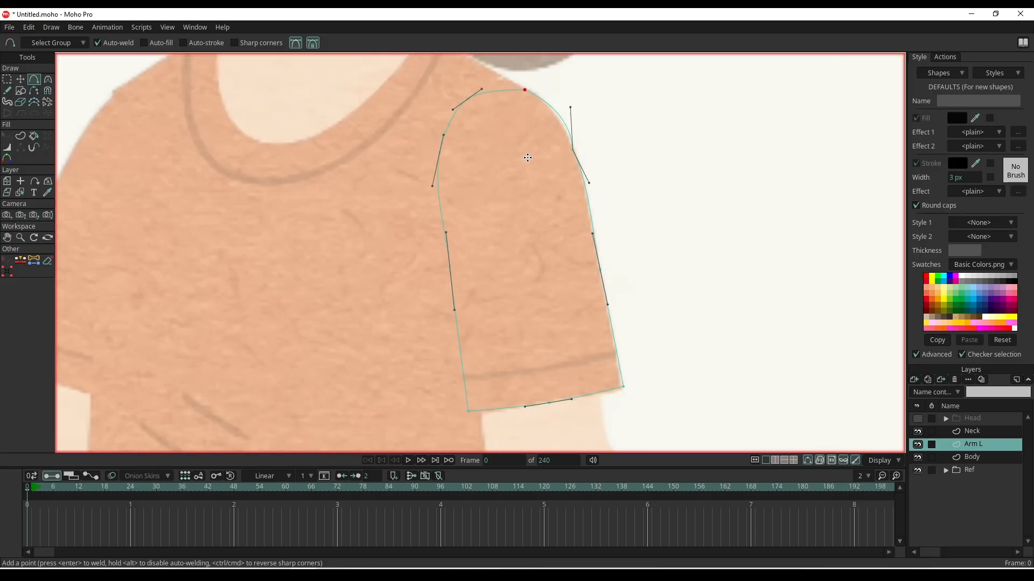
# - Adjust the Bezier handles of the upper outer sleeve point so the curve follows the reference sleeve edge
pyautogui.scroll(-3, 500, 235)
pyautogui.scroll(5, 559, 255)
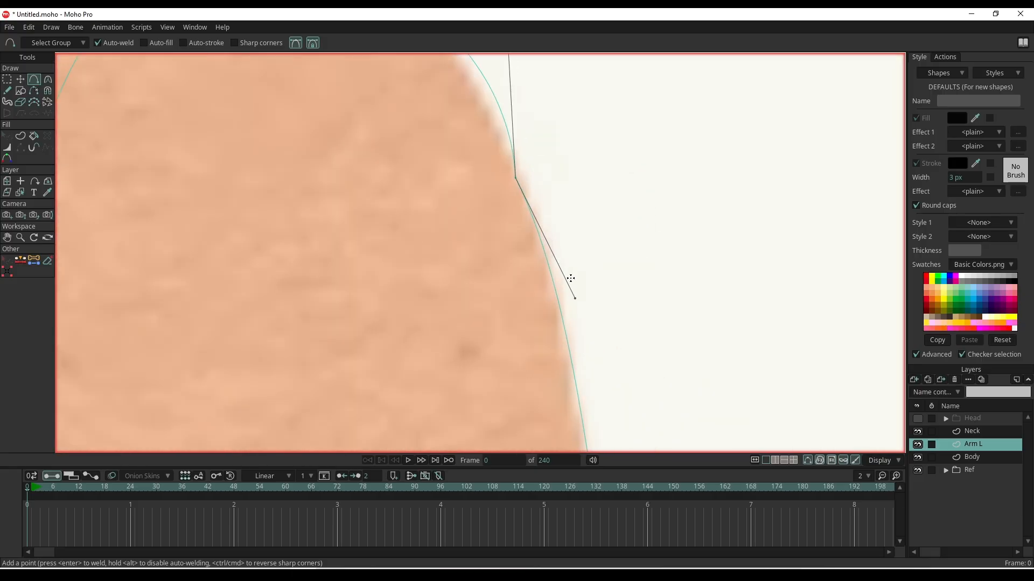
pyautogui.press('t')
pyautogui.moveTo(575, 298); pyautogui.dragTo(546, 430)
pyautogui.moveTo(488, 143); pyautogui.dragTo(453, 144)
pyautogui.scroll(-2, 572, 254)
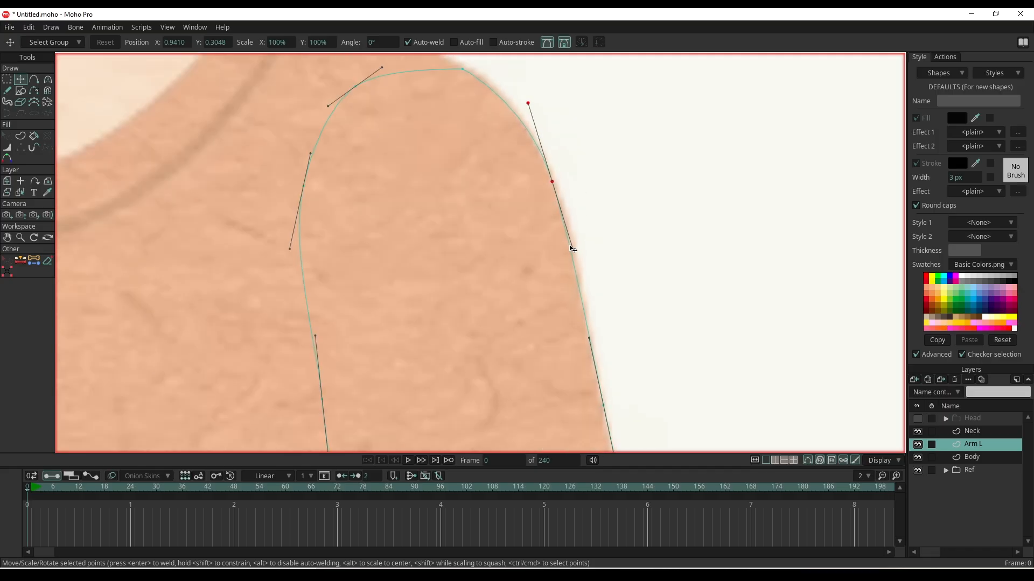
# - Draw a closed four-sided upper arm shape on the Arm L layer, from inside the sleeve down to the elbow
pyautogui.moveTo(510, 376); pyautogui.dragTo(487, 197)
pyautogui.scroll(-4, 487, 197)
pyautogui.moveTo(510, 317); pyautogui.dragTo(523, 241)
pyautogui.moveTo(524, 284); pyautogui.dragTo(510, 311)
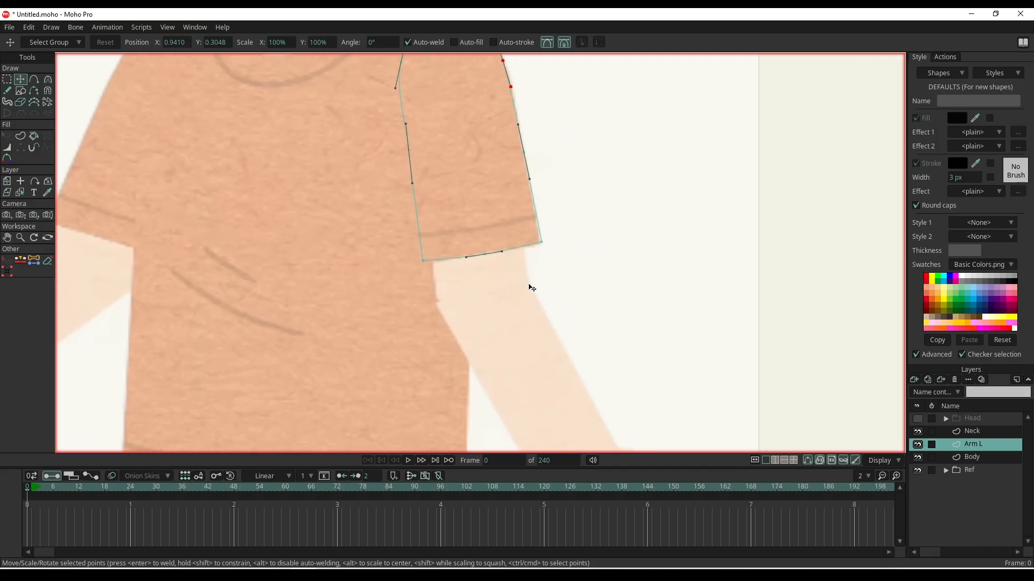
pyautogui.press('a')
pyautogui.moveTo(514, 151); pyautogui.dragTo(531, 294)
pyautogui.click(439, 306)
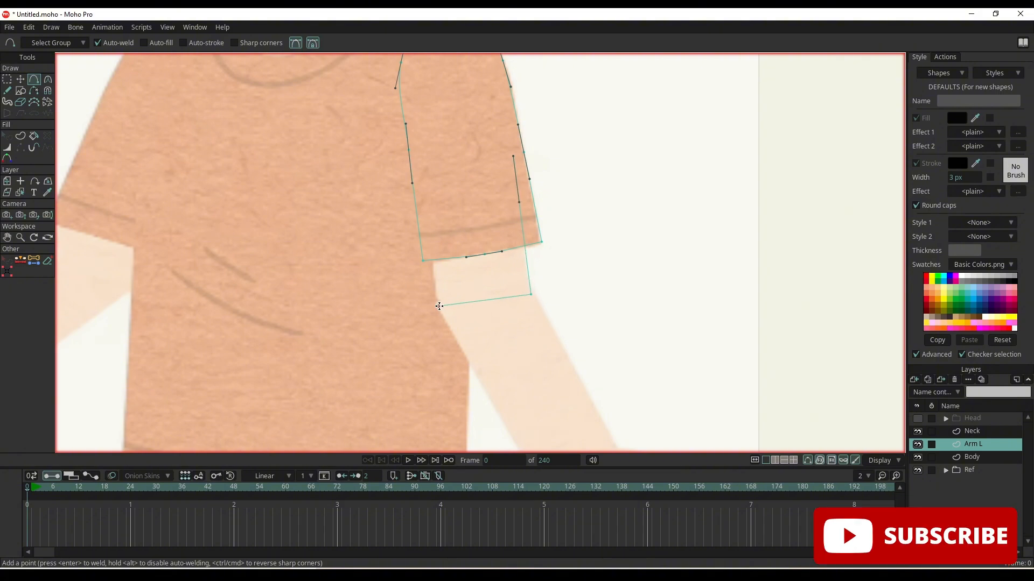
pyautogui.moveTo(440, 306); pyautogui.dragTo(421, 162)
pyautogui.moveTo(495, 156)
pyautogui.mouseDown()
pyautogui.moveTo(511, 156)
pyautogui.moveTo(516, 187)
pyautogui.moveTo(512, 159)
pyautogui.mouseUp()
# - Undo the stray segment near the upper arm shape's top outer corner and try to adjust that corner's handle
pyautogui.scroll(5, 511, 159)
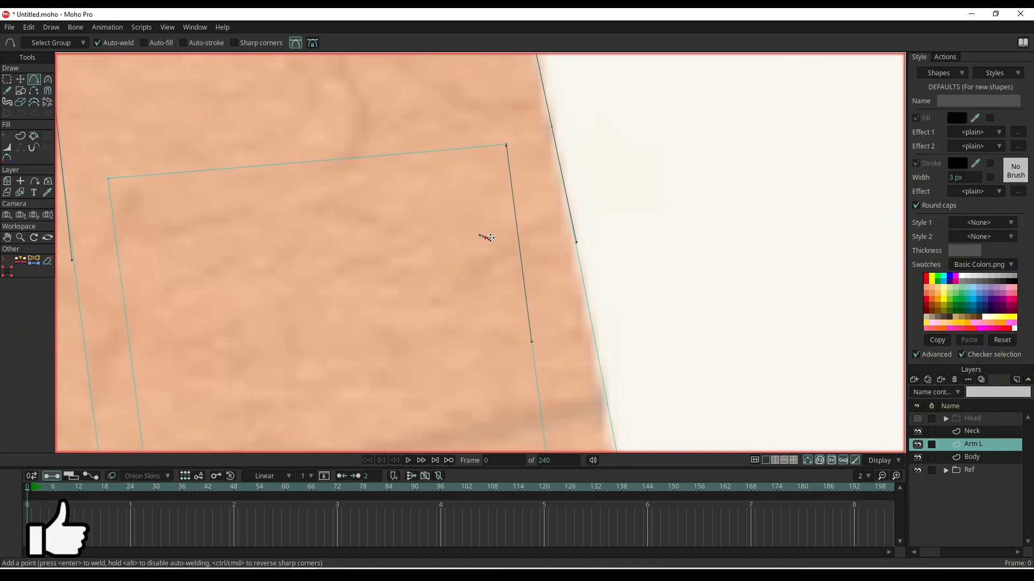
pyautogui.press('t')
pyautogui.hotkey('ctrl', 'z')
pyautogui.moveTo(506, 151); pyautogui.dragTo(445, 153)
pyautogui.hotkey('ctrl', 'z')
# - Select the two elbow points at the lower edge of the upper arm shape on the Arm L layer
pyautogui.scroll(-5, 467, 184)
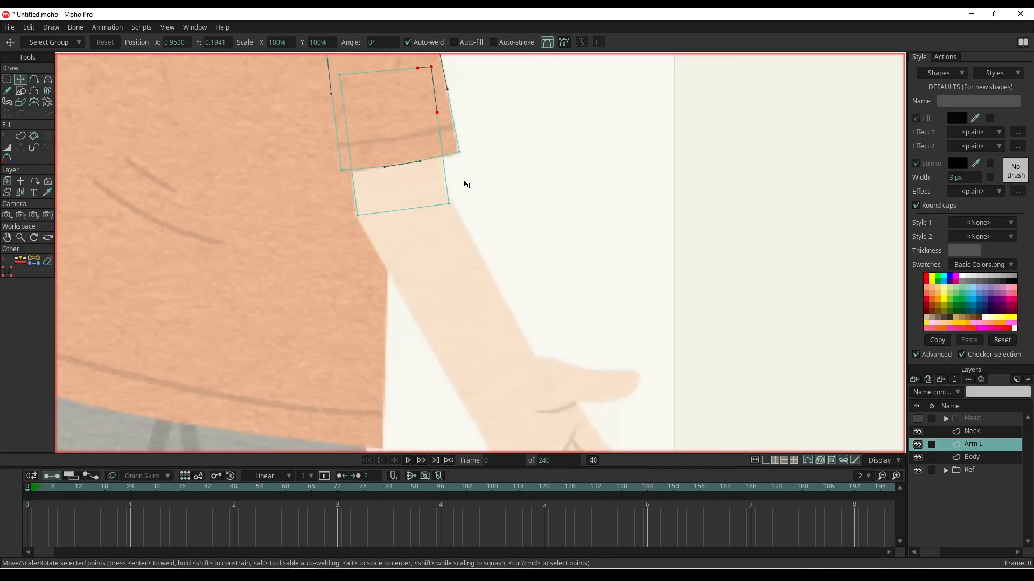
pyautogui.scroll(-3, 462, 274)
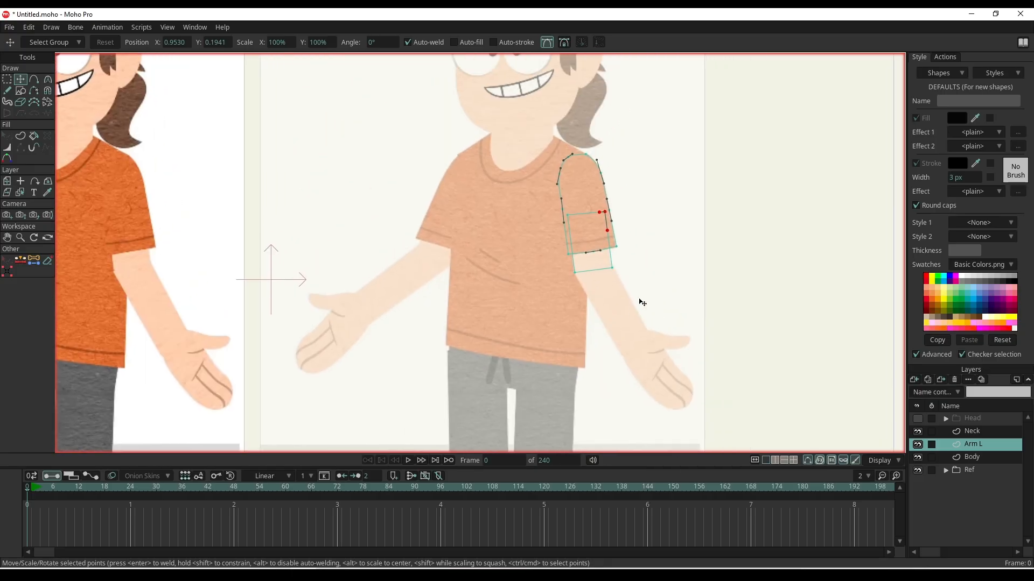
pyautogui.scroll(4, 608, 311)
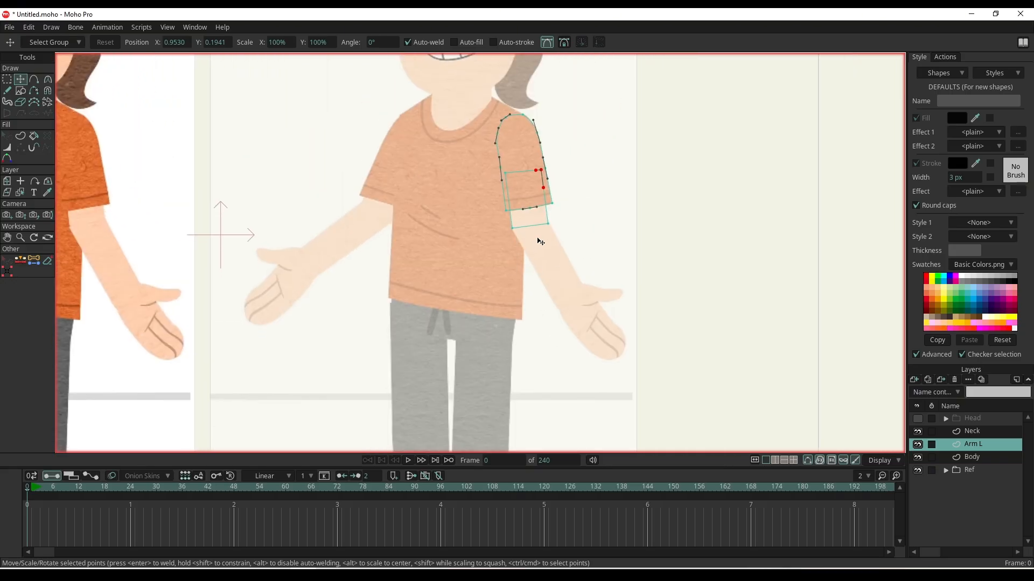
pyautogui.moveTo(533, 235); pyautogui.dragTo(530, 252)
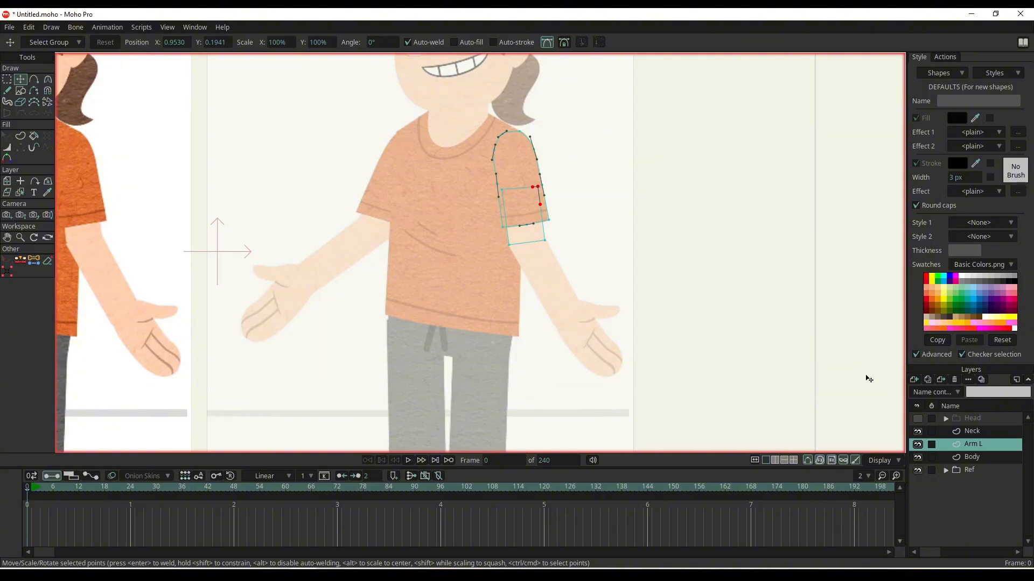
pyautogui.moveTo(510, 287); pyautogui.dragTo(508, 303)
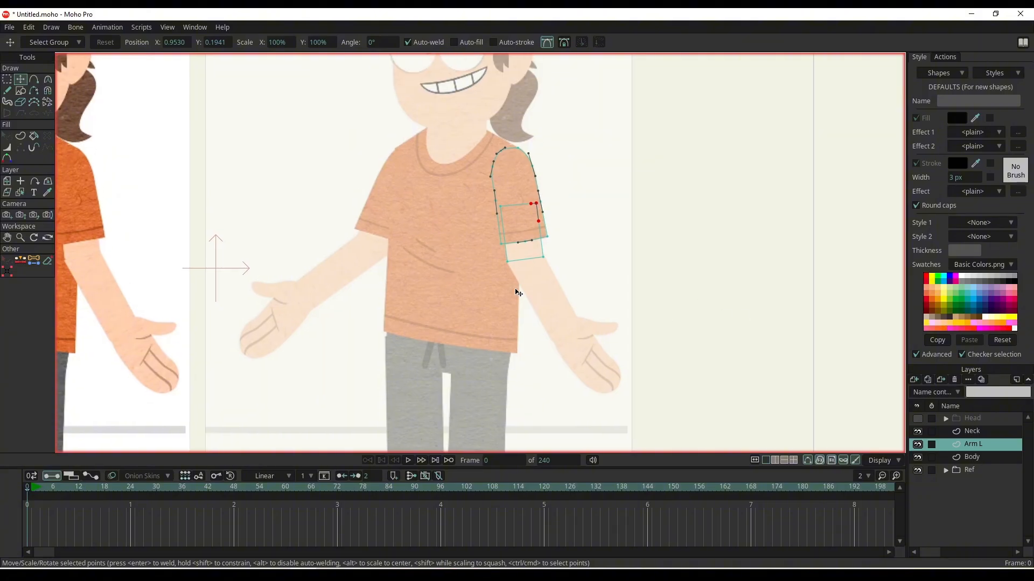
pyautogui.scroll(4, 525, 277)
pyautogui.click(548, 241)
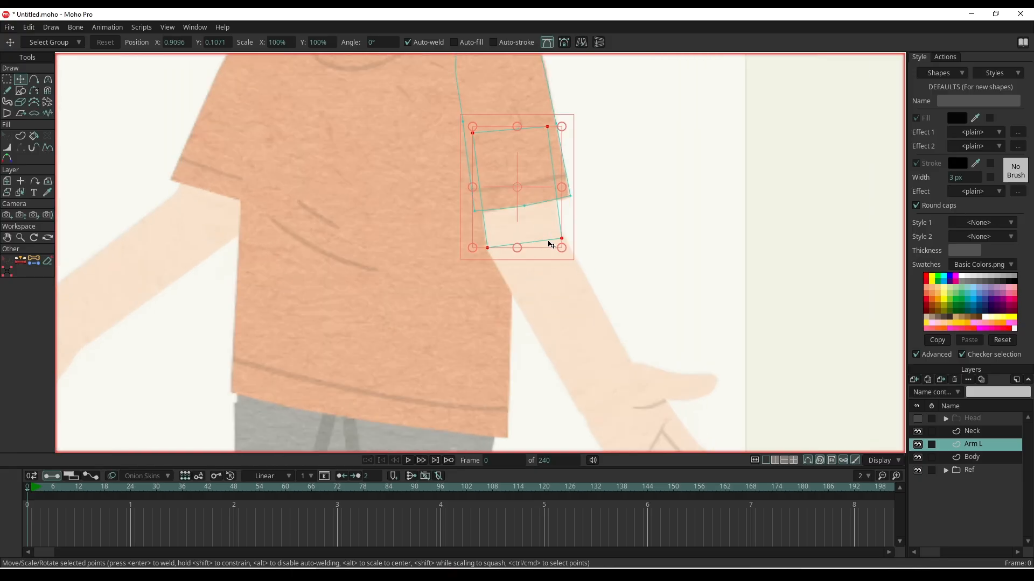
pyautogui.click(615, 266)
pyautogui.press('g')
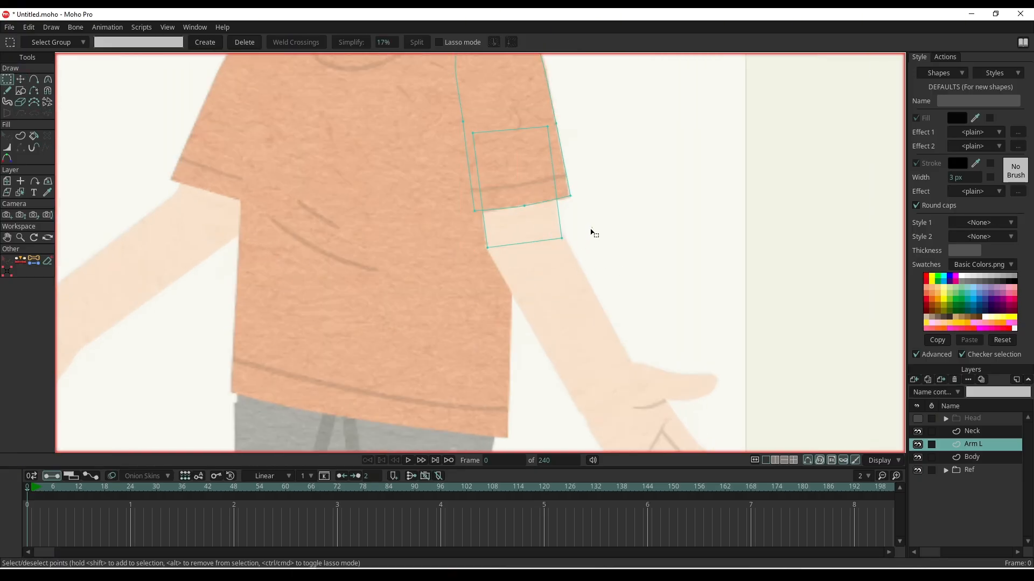
pyautogui.moveTo(592, 228); pyautogui.dragTo(461, 295)
# - Add a vector layer named Forearm L above the Arm L layer and try to paste the elbow edge into it
pyautogui.click(914, 380)
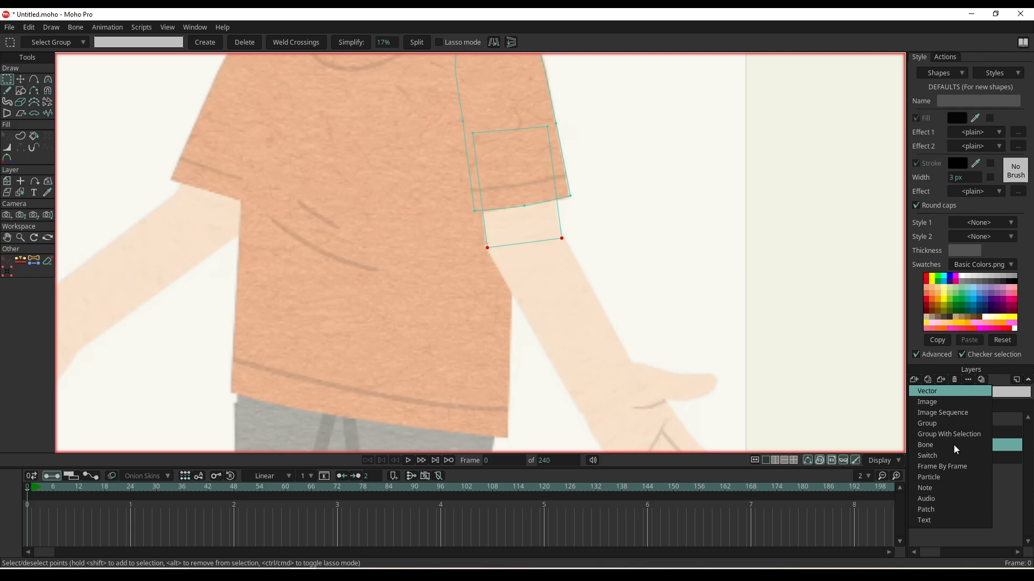
pyautogui.click(932, 394)
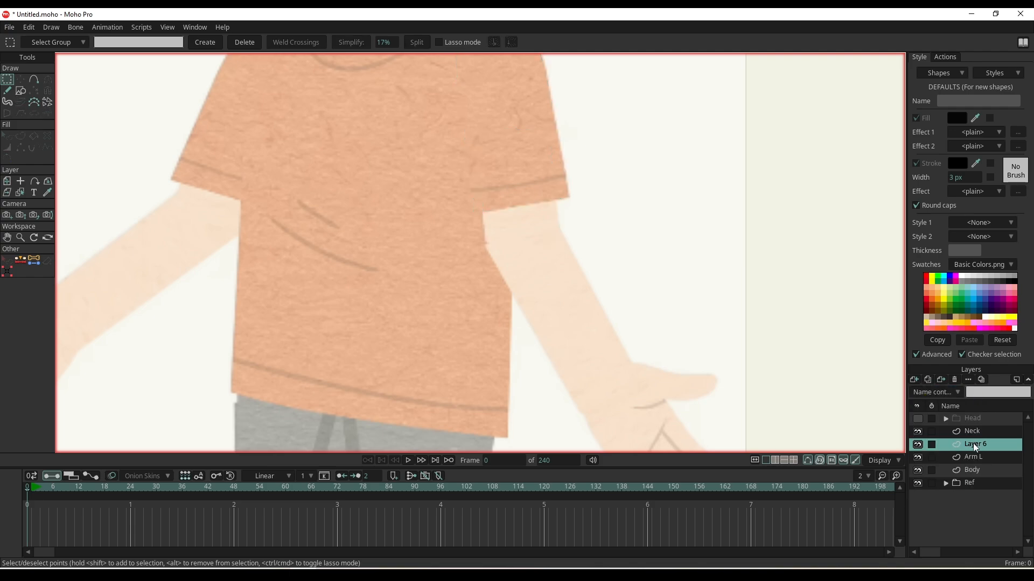
pyautogui.doubleClick(985, 447)
pyautogui.write('Forearm L')
pyautogui.press('Return')
pyautogui.hotkey('ctrl', 'v')
pyautogui.press('a')
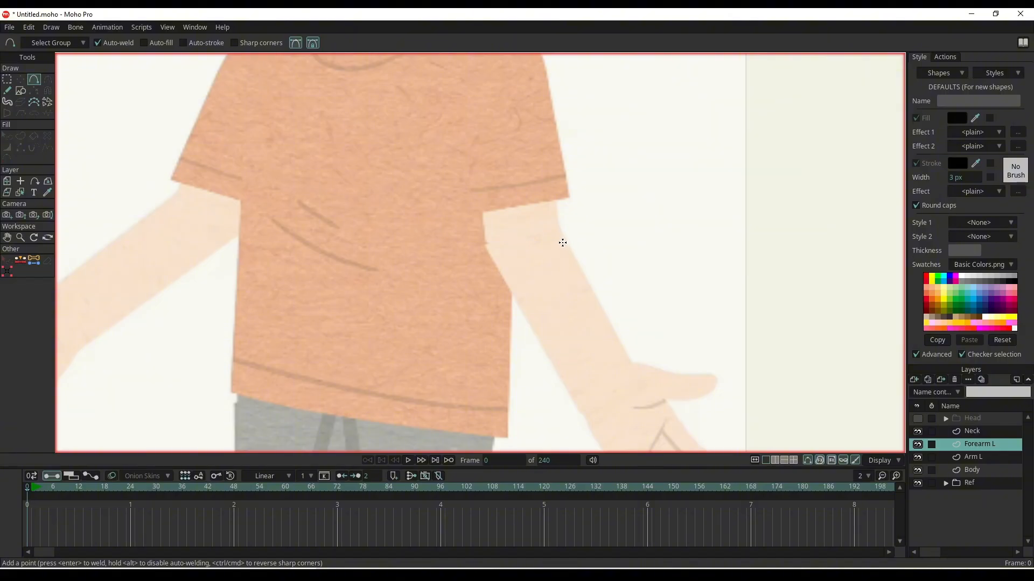
pyautogui.scroll(4, 562, 242)
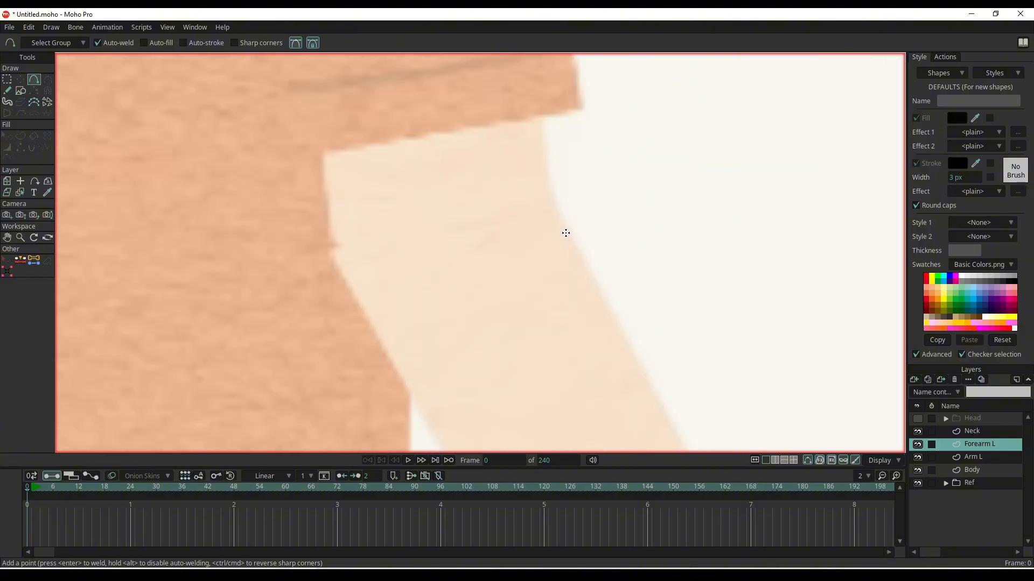
pyautogui.hotkey('ctrl', 'v')
pyautogui.press('a')
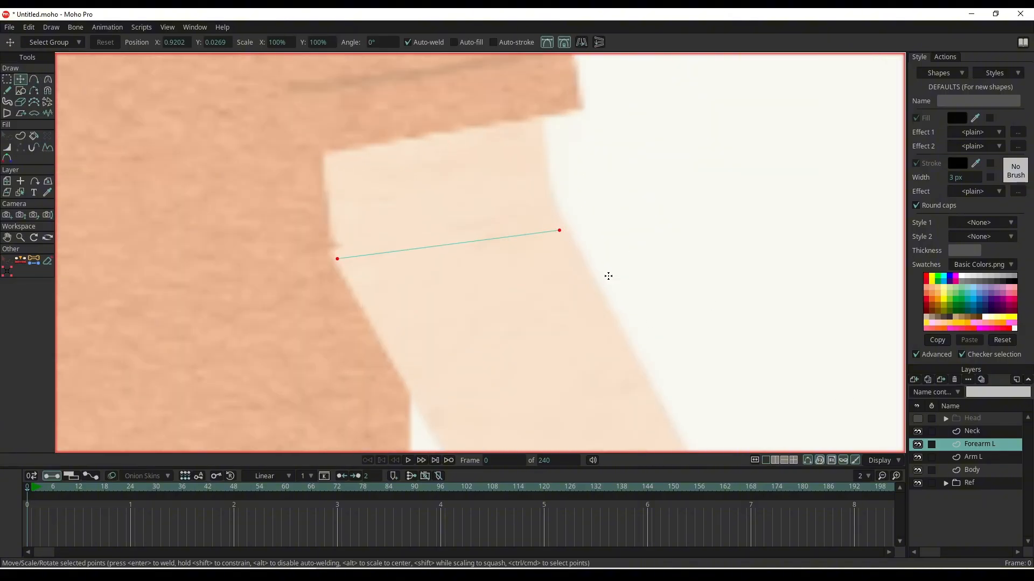
pyautogui.scroll(-4, 561, 232)
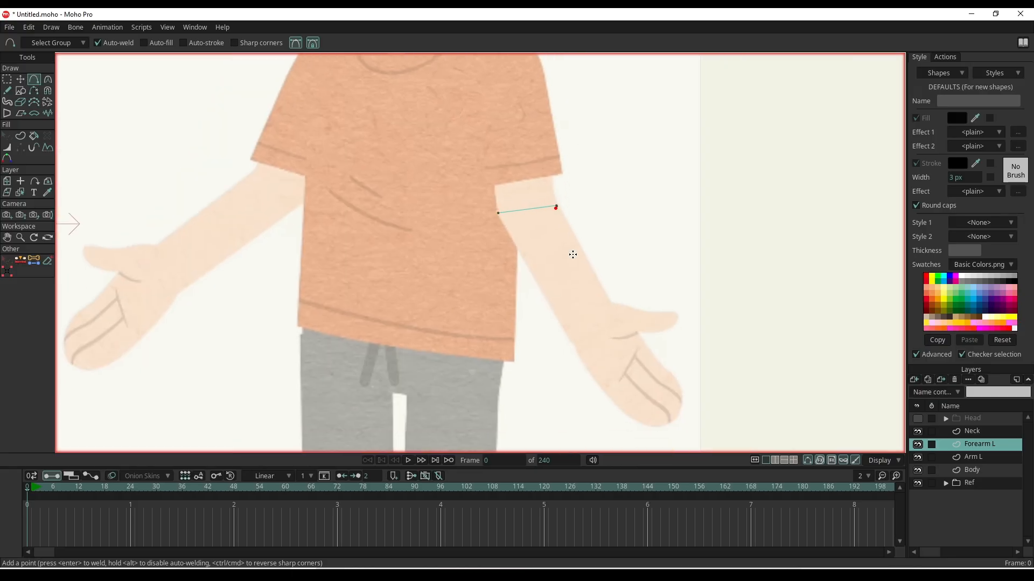
pyautogui.moveTo(573, 255); pyautogui.dragTo(565, 328)
pyautogui.hotkey('ctrl', 'z')
pyautogui.hotkey('ctrl', 'z')
pyautogui.moveTo(556, 206); pyautogui.dragTo(539, 246)
pyautogui.hotkey('ctrl', 'z')
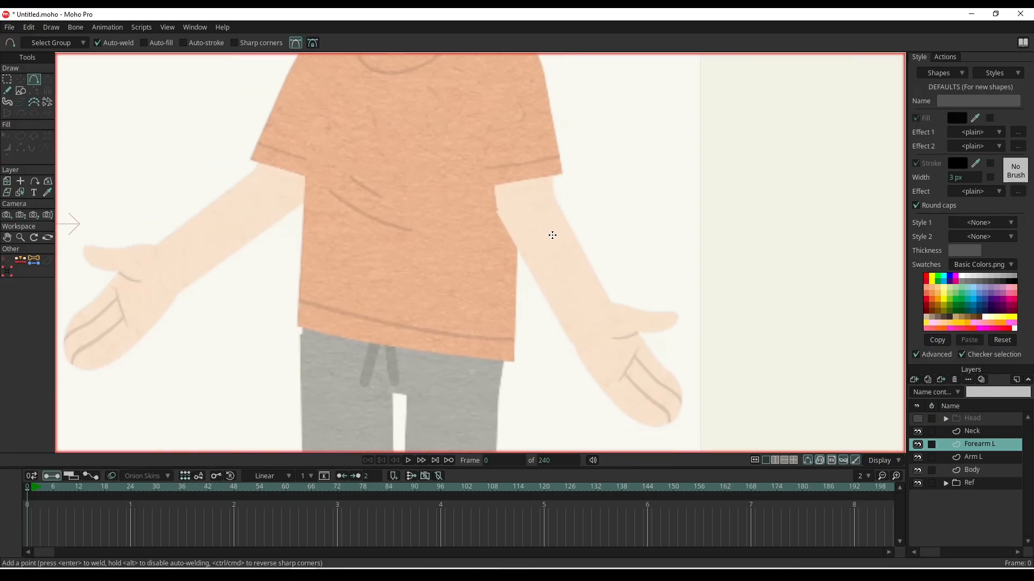
# - Paste the copied elbow edge into the Forearm L layer and extend it downward into a closed forearm outline
pyautogui.hotkey('ctrl', 'v')
pyautogui.press('a')
pyautogui.moveTo(556, 207)
pyautogui.mouseDown()
pyautogui.moveTo(565, 341)
pyautogui.moveTo(579, 370)
pyautogui.mouseUp()
pyautogui.moveTo(580, 370)
pyautogui.mouseDown()
pyautogui.moveTo(509, 373)
pyautogui.moveTo(497, 213)
pyautogui.mouseUp()
# - Reshape the forearm outline by straightening its outer side and moving the lower corners and curve points into place
pyautogui.press('t')
pyautogui.click(577, 326)
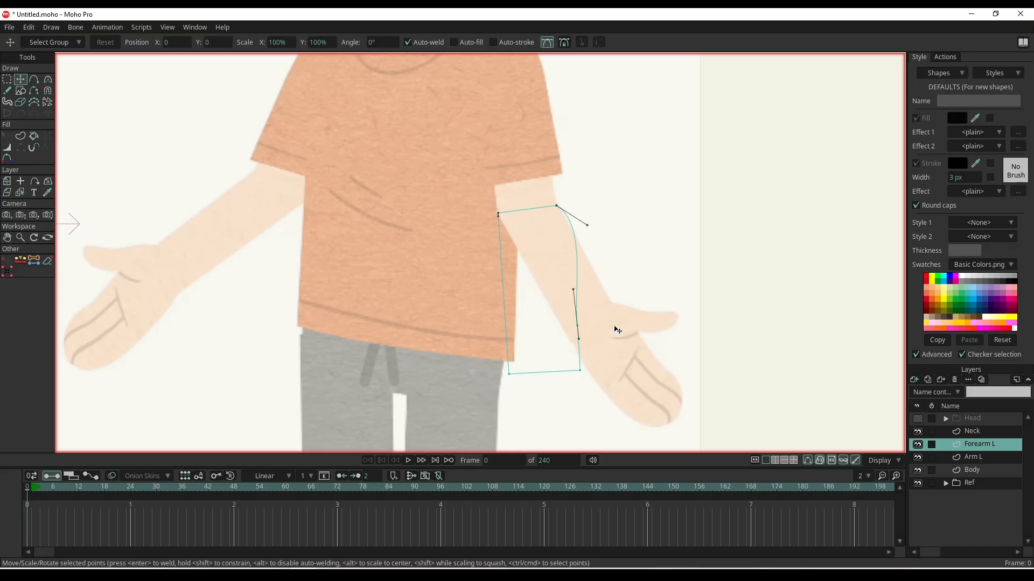
pyautogui.moveTo(578, 325); pyautogui.dragTo(576, 282)
pyautogui.moveTo(577, 220); pyautogui.dragTo(562, 232)
pyautogui.moveTo(576, 283); pyautogui.dragTo(566, 281)
pyautogui.moveTo(580, 368); pyautogui.dragTo(568, 340)
pyautogui.moveTo(567, 284); pyautogui.dragTo(563, 296)
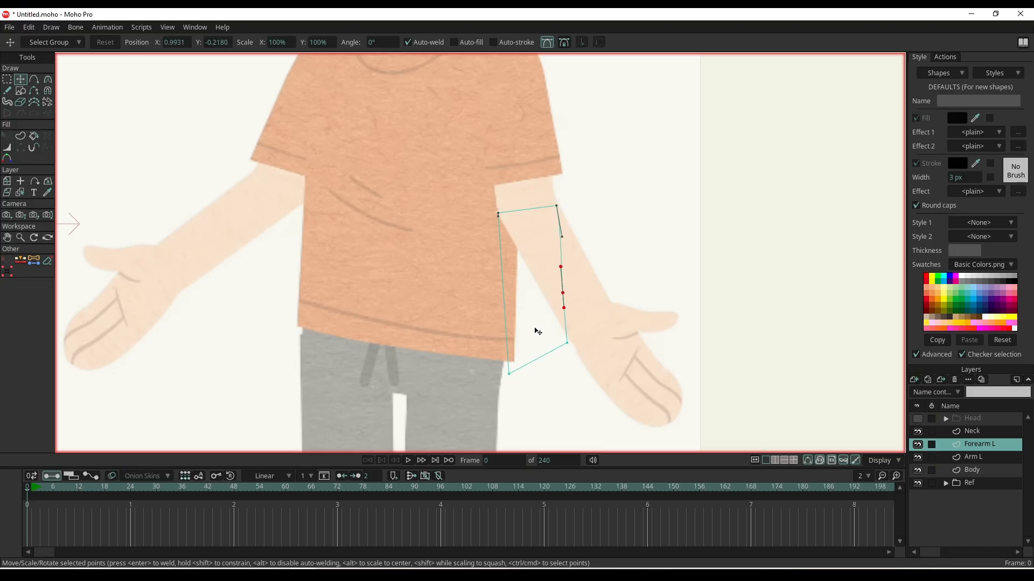
pyautogui.moveTo(511, 369); pyautogui.dragTo(566, 339)
pyautogui.moveTo(564, 295); pyautogui.dragTo(567, 294)
pyautogui.moveTo(566, 339); pyautogui.dragTo(571, 338)
# - Add a point midway along the forearm's inner side and adjust the curve handles on both long sides
pyautogui.moveTo(498, 214); pyautogui.dragTo(495, 279)
pyautogui.press('a')
pyautogui.click(509, 283)
pyautogui.scroll(-2, 521, 294)
pyautogui.scroll(6, 521, 293)
pyautogui.press('t')
pyautogui.moveTo(487, 187); pyautogui.dragTo(484, 196)
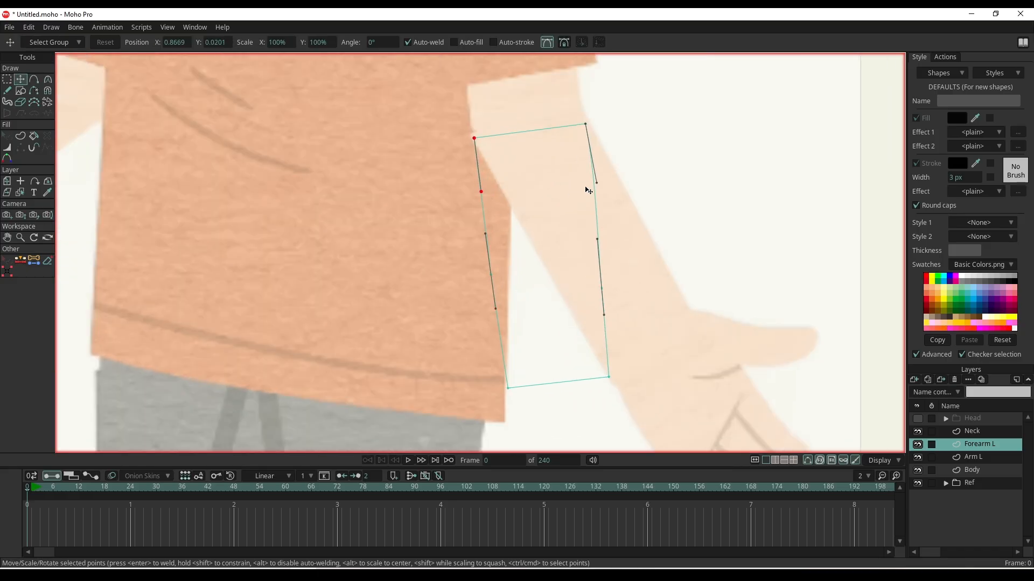
pyautogui.moveTo(596, 188); pyautogui.dragTo(592, 190)
# - Add a point in the middle of the forearm's wrist edge to round it slightly downward
pyautogui.scroll(-2, 591, 273)
pyautogui.press('a')
pyautogui.click(571, 347)
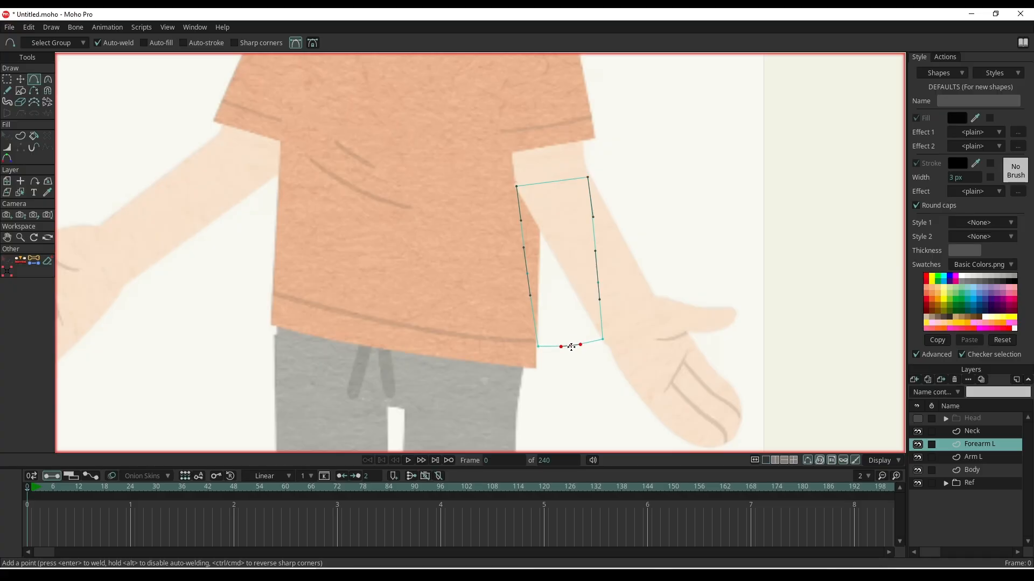
pyautogui.scroll(-3, 556, 183)
pyautogui.scroll(2, 586, 294)
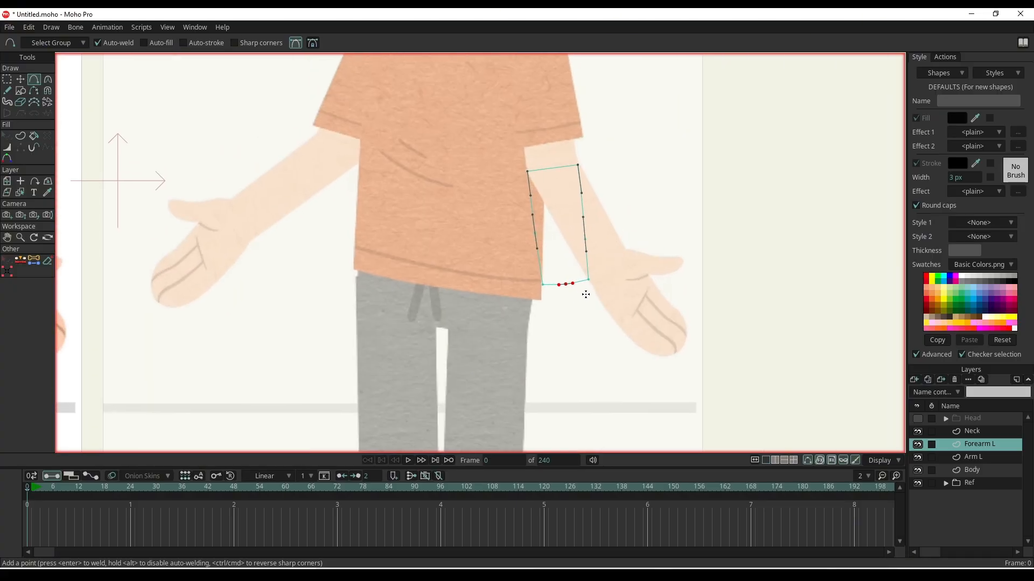
# - Create a new vector layer above Forearm L and name it "Hand L"
pyautogui.click(914, 381)
pyautogui.click(930, 390)
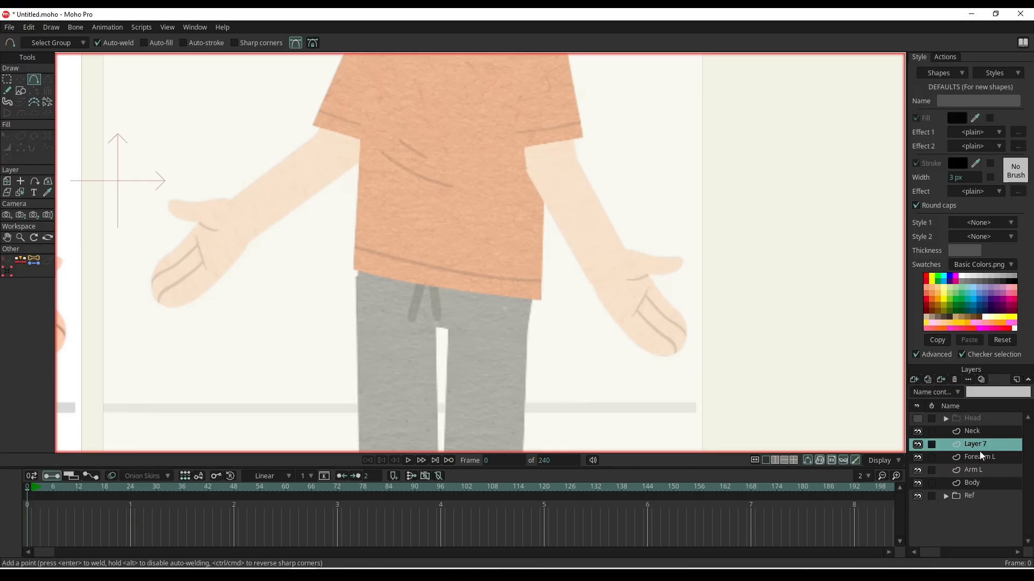
pyautogui.doubleClick(980, 446)
pyautogui.write('H')
pyautogui.press('BackSpace')
pyautogui.press('Return')
pyautogui.doubleClick(980, 446)
pyautogui.click(983, 445)
pyautogui.write('L')
pyautogui.press('Return')
# - On the Arm L layer, fill the sleeve outline with the Jumper image texture in Tile mode
pyautogui.click(970, 472)
pyautogui.scroll(5, 603, 300)
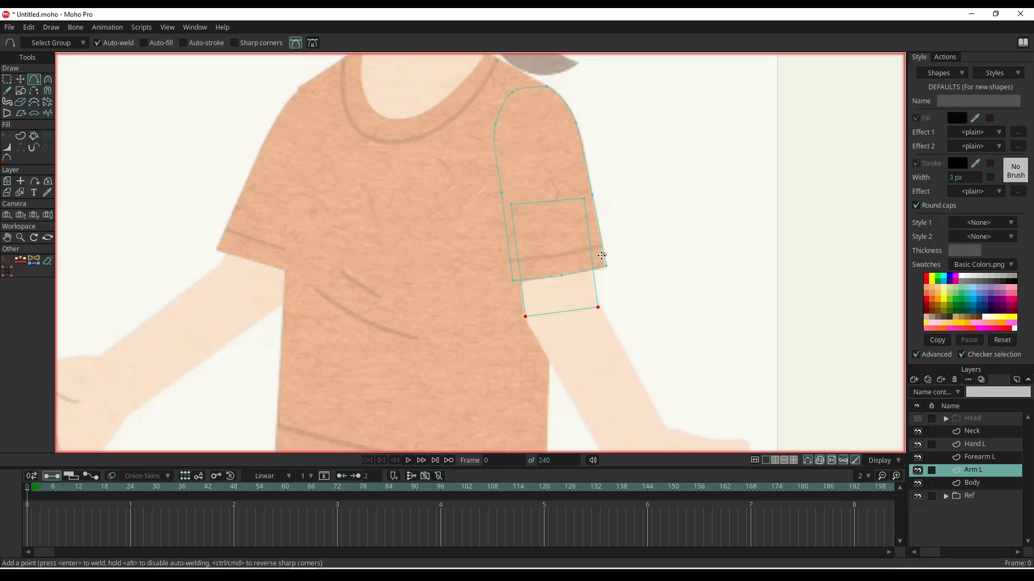
pyautogui.press('u')
pyautogui.click(595, 211)
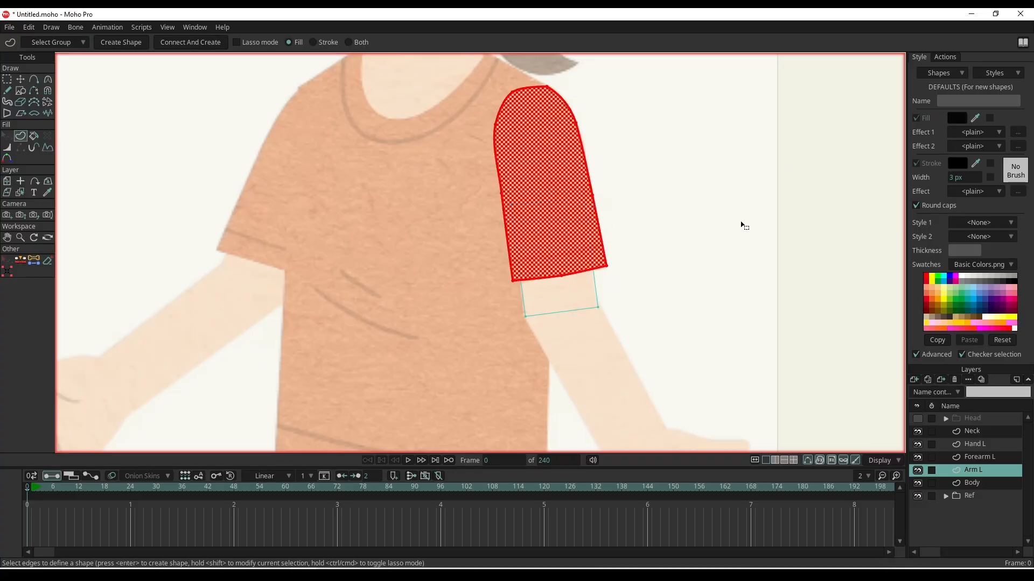
pyautogui.click(986, 133)
pyautogui.click(1000, 201)
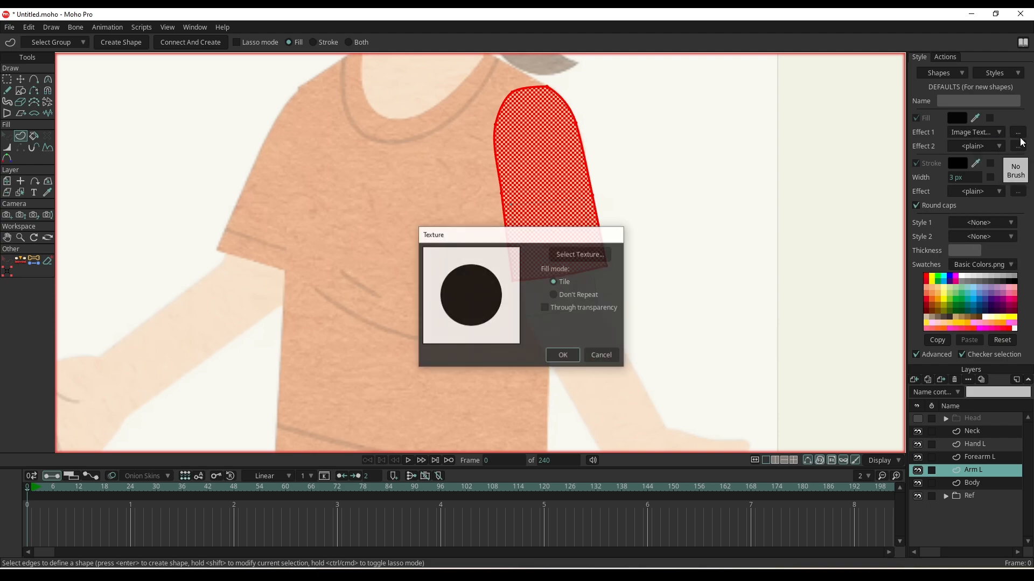
pyautogui.click(602, 254)
pyautogui.click(168, 173)
pyautogui.click(418, 299)
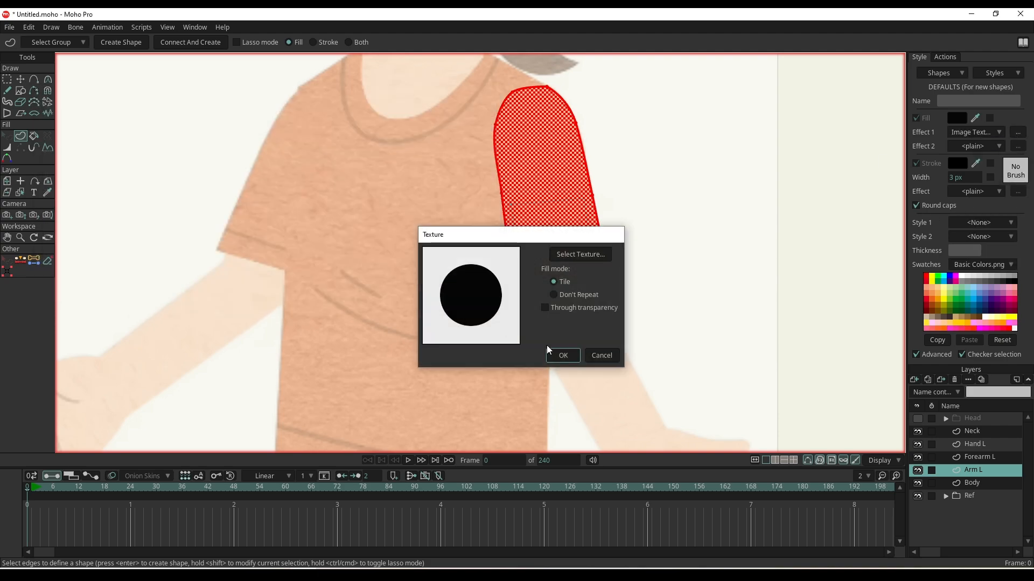
pyautogui.click(563, 355)
pyautogui.press('Return')
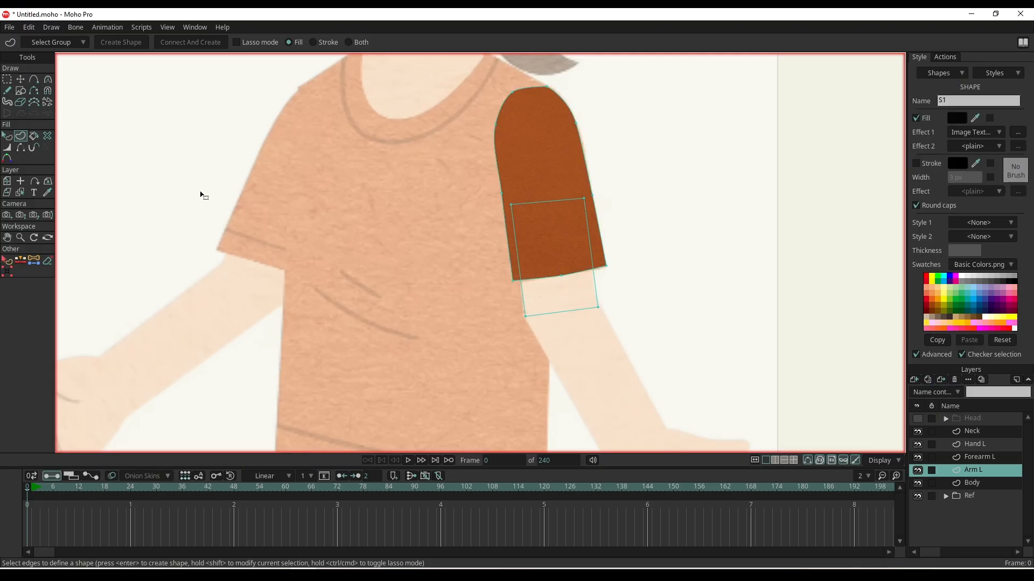
# - Lengthen and rotate the sleeve shape's texture handle to enlarge and angle the jumper pattern
pyautogui.scroll(-1, 200, 195)
pyautogui.moveTo(200, 195); pyautogui.dragTo(59, 299)
pyautogui.moveTo(143, 259); pyautogui.dragTo(161, 256)
pyautogui.moveTo(48, 213); pyautogui.dragTo(56, 211)
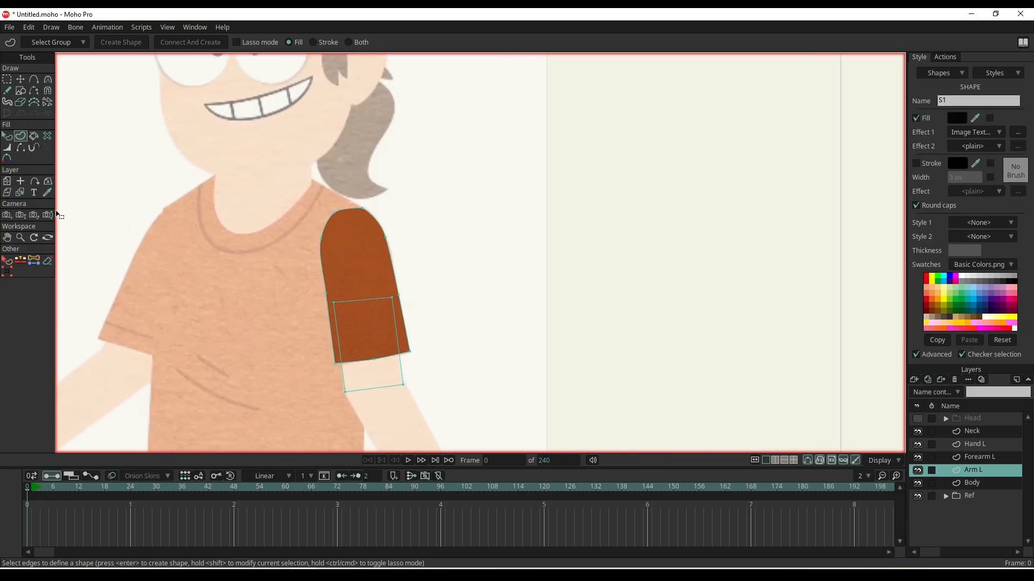
pyautogui.click(4, 137)
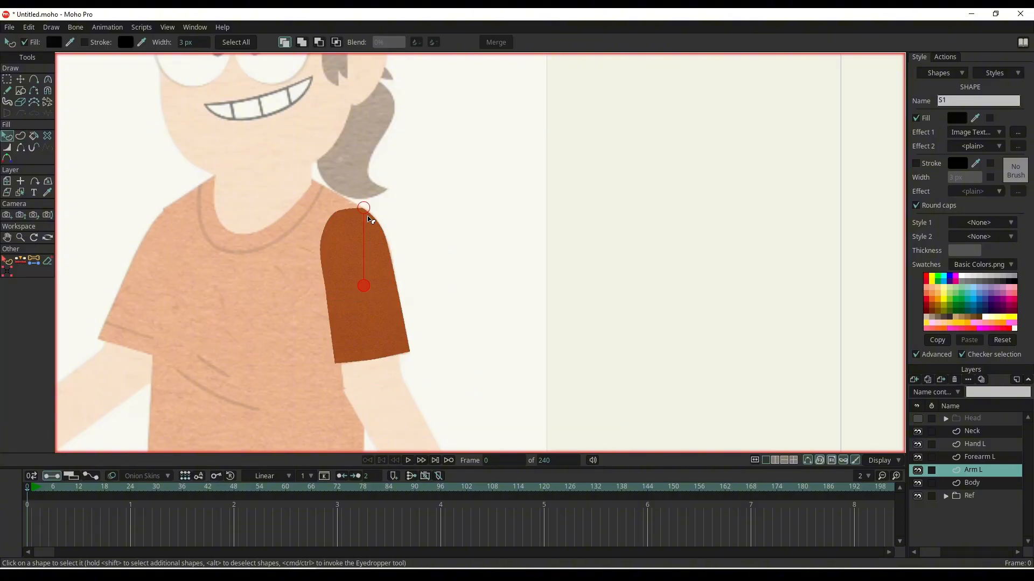
pyautogui.moveTo(366, 214); pyautogui.dragTo(405, 11)
pyautogui.moveTo(384, 175); pyautogui.dragTo(370, 254)
pyautogui.scroll(-2, 370, 255)
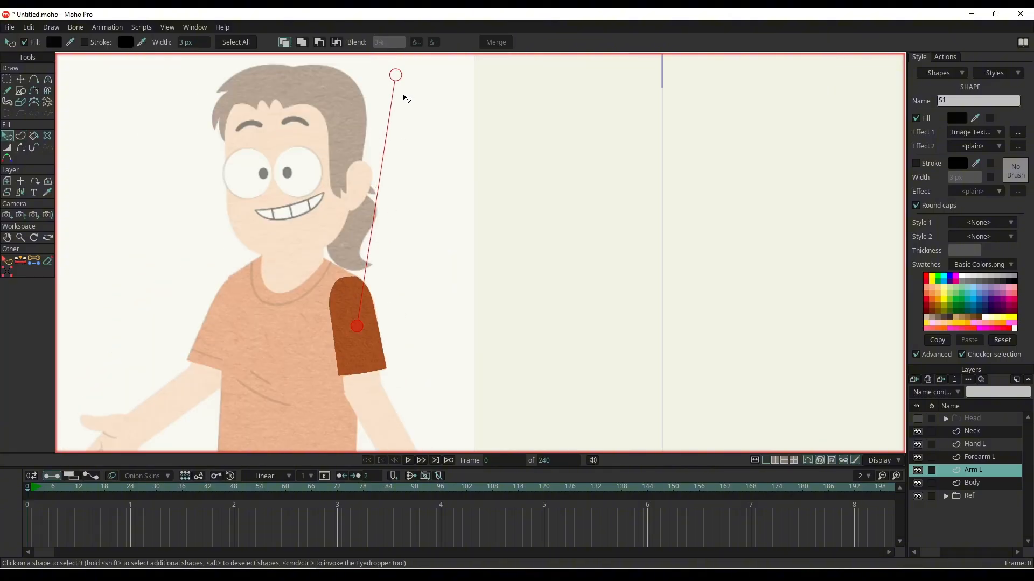
pyautogui.moveTo(395, 79); pyautogui.dragTo(608, 151)
pyautogui.scroll(3, 507, 201)
pyautogui.moveTo(407, 368); pyautogui.dragTo(545, 206)
# - Fill the lower part of the upper arm on Arm L with the tiled Skin image texture
pyautogui.press('u')
pyautogui.click(501, 233)
pyautogui.scroll(-3, 502, 233)
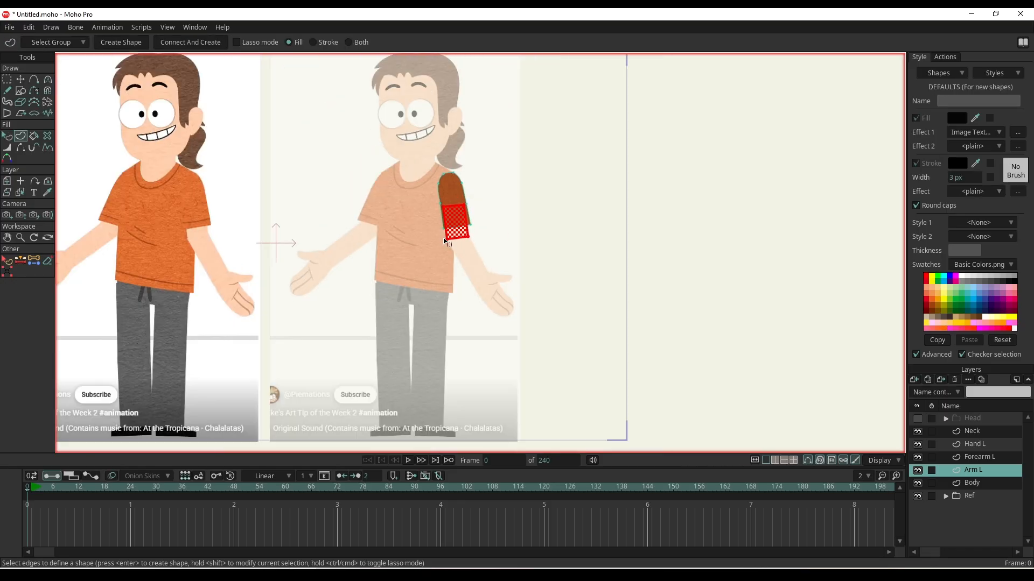
pyautogui.scroll(3, 448, 220)
pyautogui.moveTo(403, 213); pyautogui.dragTo(621, 231)
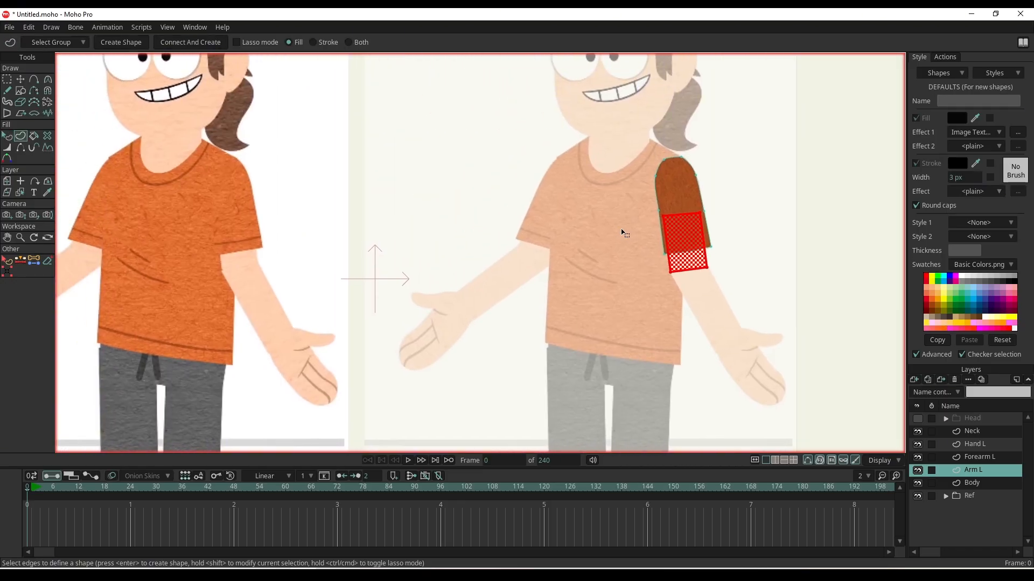
pyautogui.moveTo(585, 251); pyautogui.dragTo(551, 263)
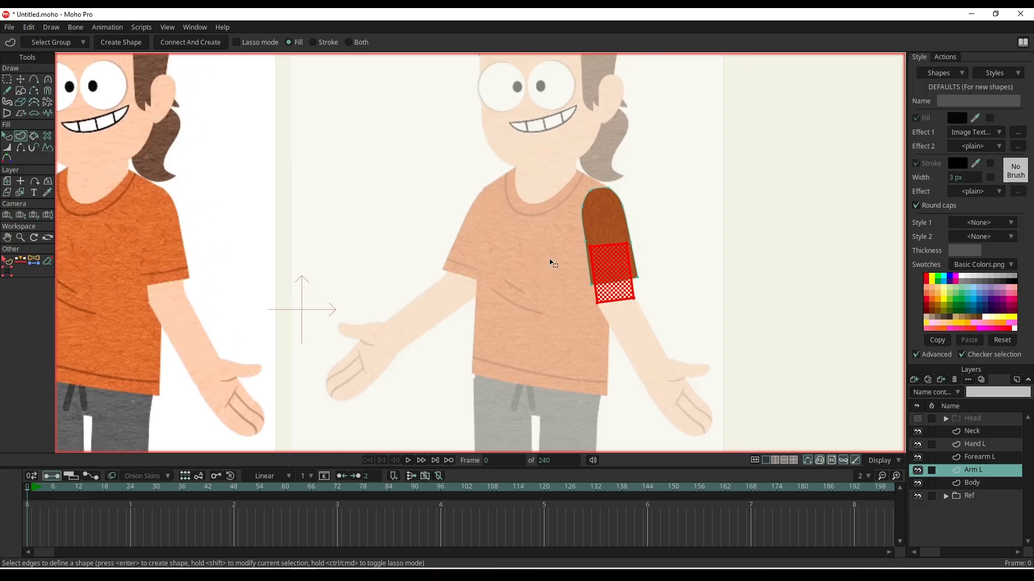
pyautogui.scroll(3, 627, 286)
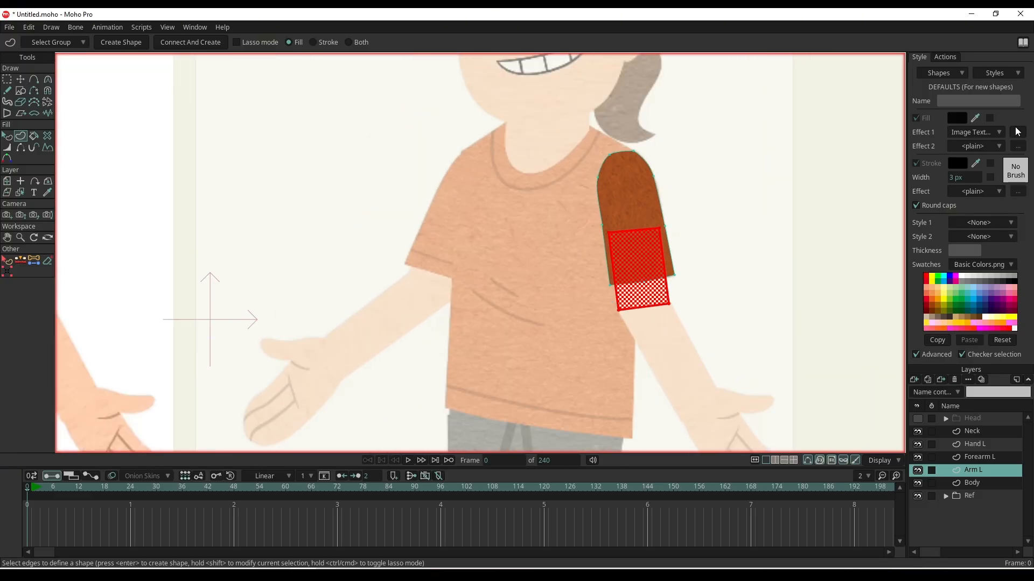
pyautogui.click(1018, 132)
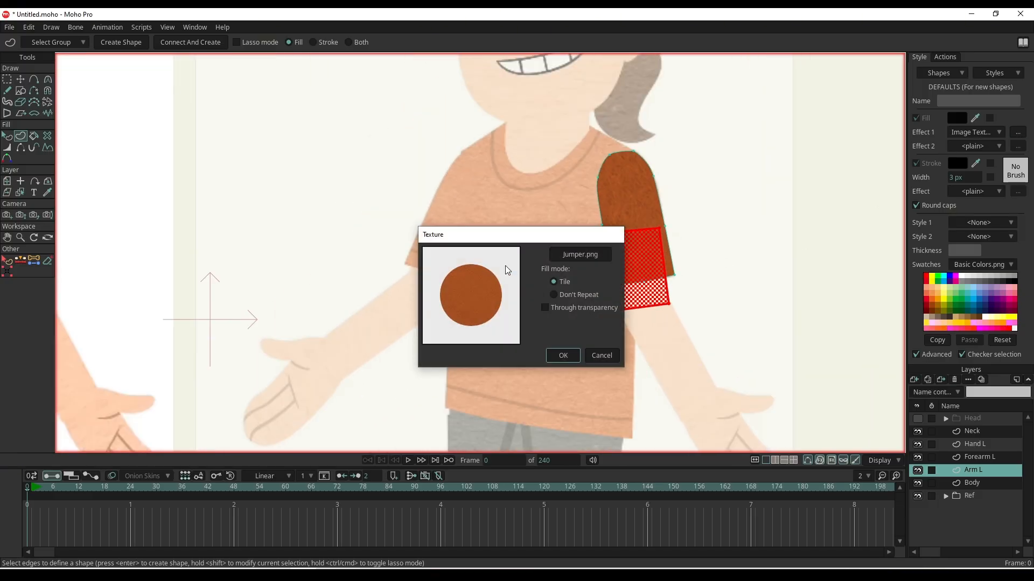
pyautogui.click(584, 262)
pyautogui.click(227, 179)
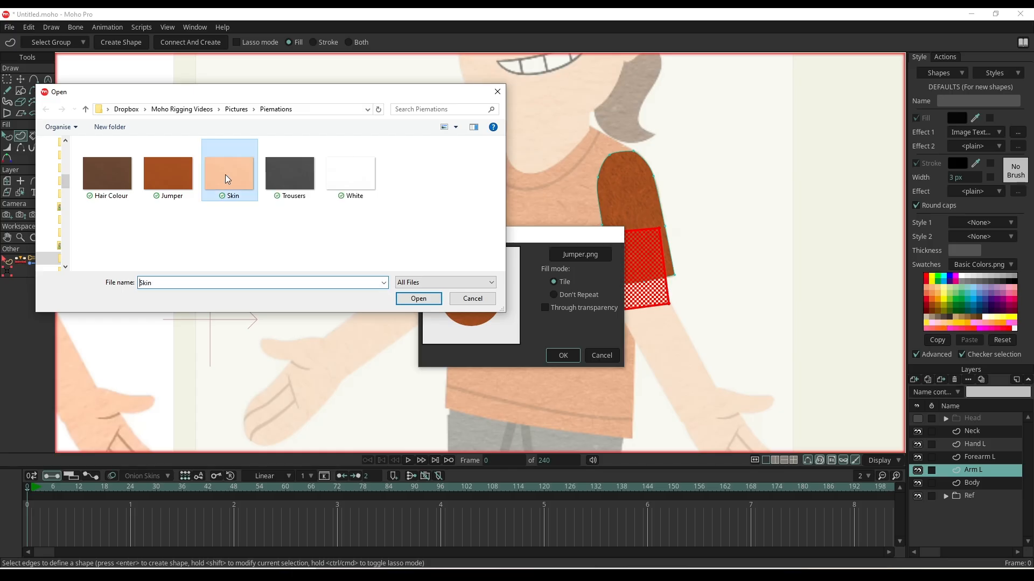
pyautogui.click(418, 299)
pyautogui.click(563, 355)
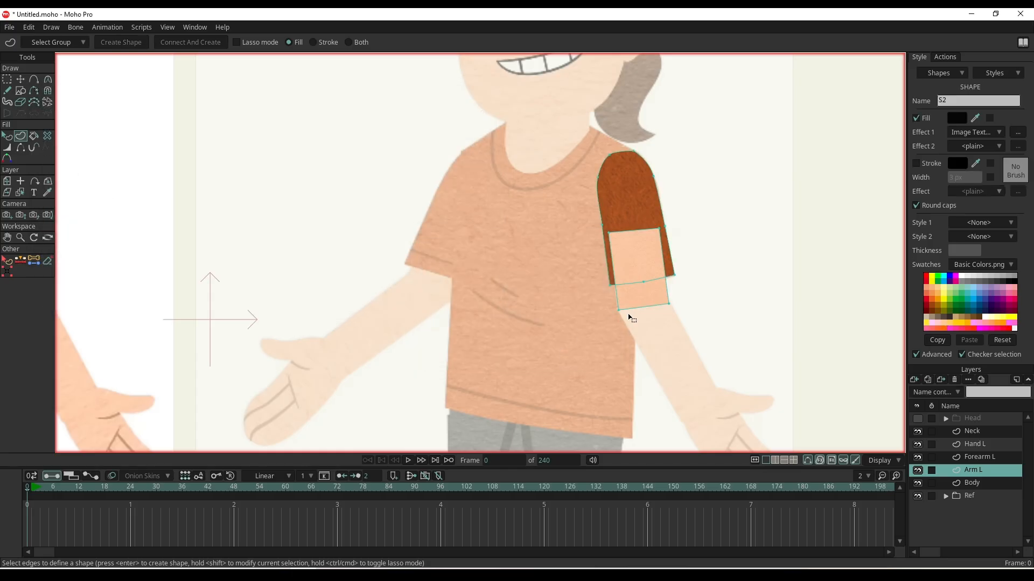
# - Enlarge the upper arm's skin texture with its handle and move that shape behind the sleeve
pyautogui.press('q')
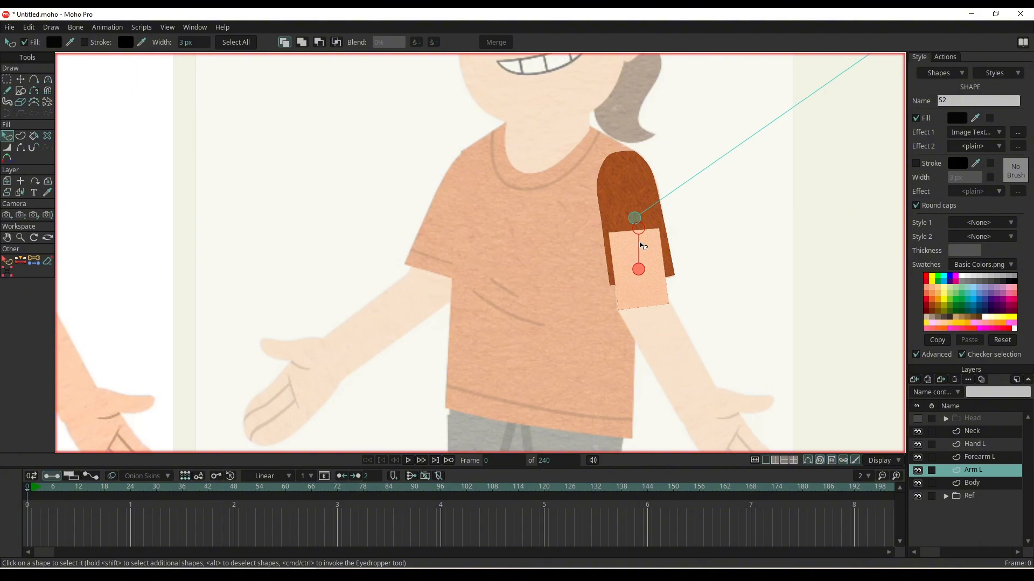
pyautogui.moveTo(644, 231); pyautogui.dragTo(648, 140)
pyautogui.click(666, 272)
pyautogui.press('Down')
pyautogui.scroll(-8, 682, 325)
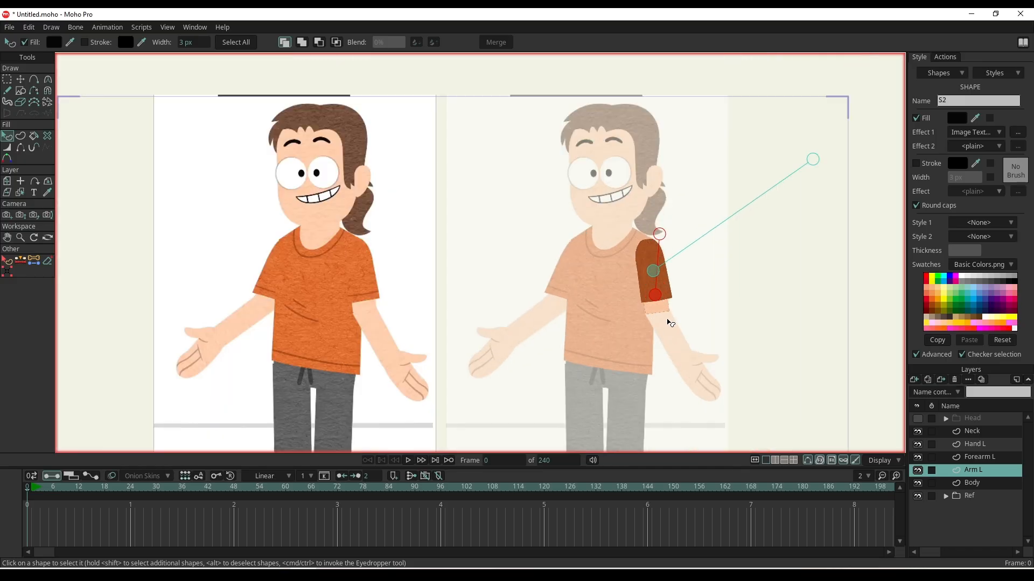
pyautogui.scroll(4, 671, 322)
pyautogui.moveTo(671, 323); pyautogui.dragTo(698, 313)
pyautogui.scroll(-4, 712, 288)
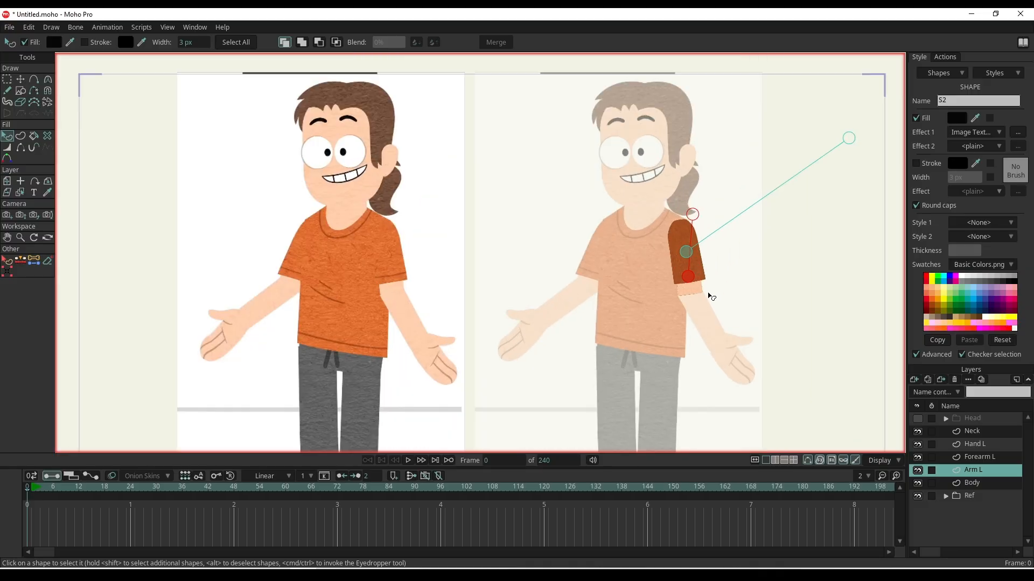
pyautogui.scroll(6, 710, 294)
# - Fill the closed outline on the Forearm L layer with the same skin texture
pyautogui.click(979, 459)
pyautogui.press('u')
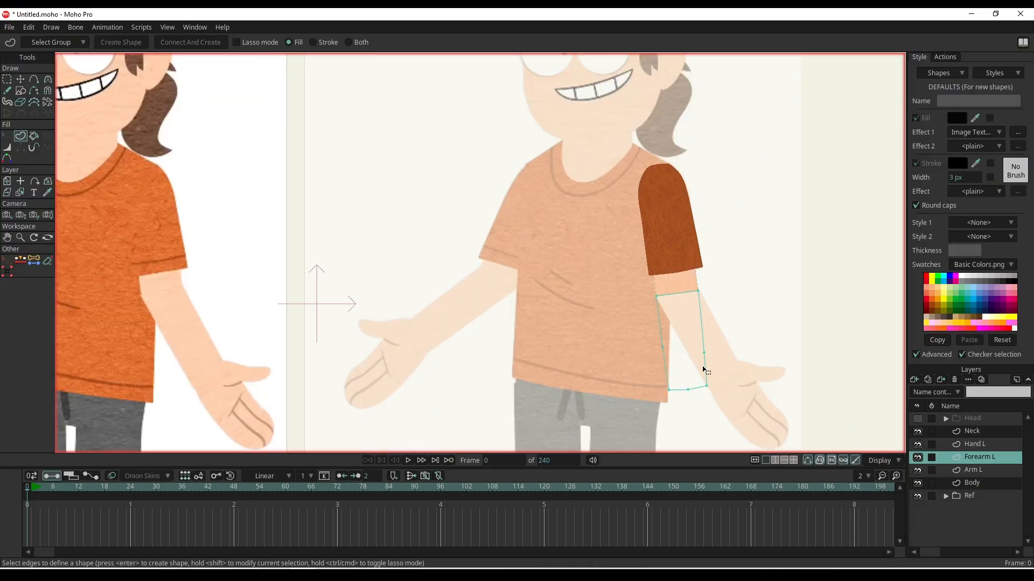
pyautogui.click(705, 370)
pyautogui.press('Return')
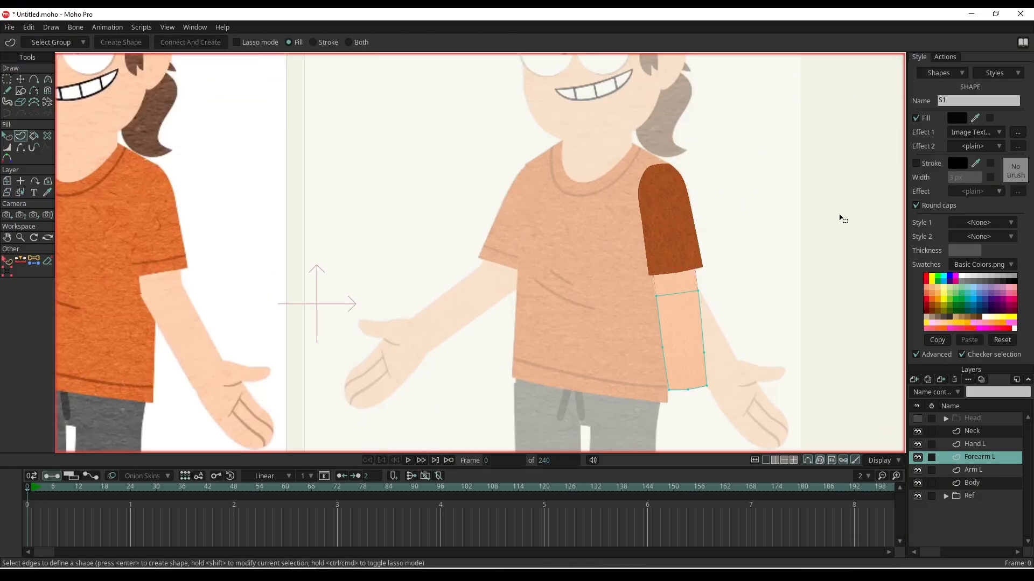
# - Enlarge the forearm's skin texture by lengthening its handle upward with a slight tilt
pyautogui.press('q')
pyautogui.moveTo(681, 289); pyautogui.dragTo(706, 118)
pyautogui.scroll(-2, 709, 300)
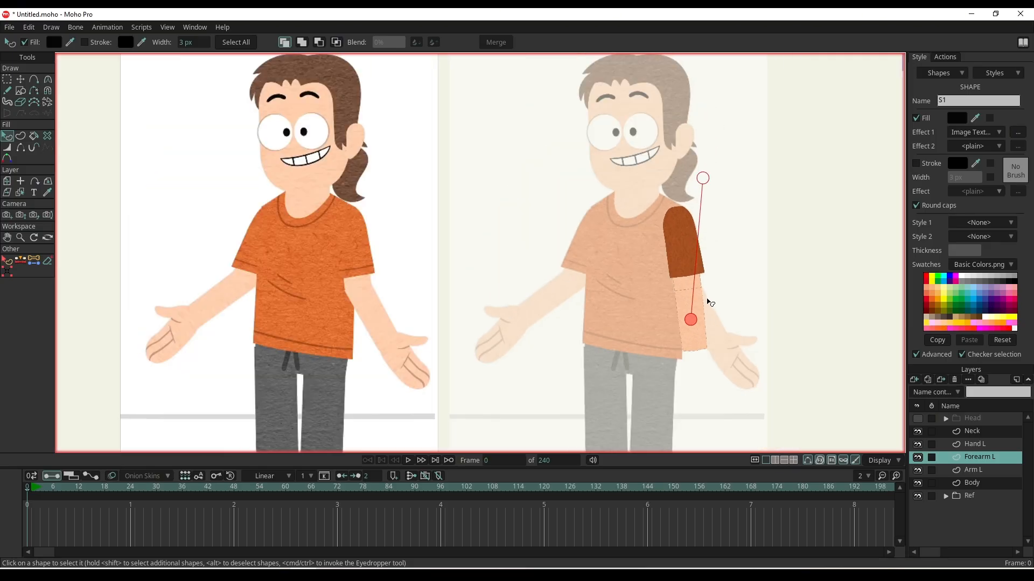
pyautogui.scroll(6, 696, 291)
pyautogui.scroll(-5, 695, 284)
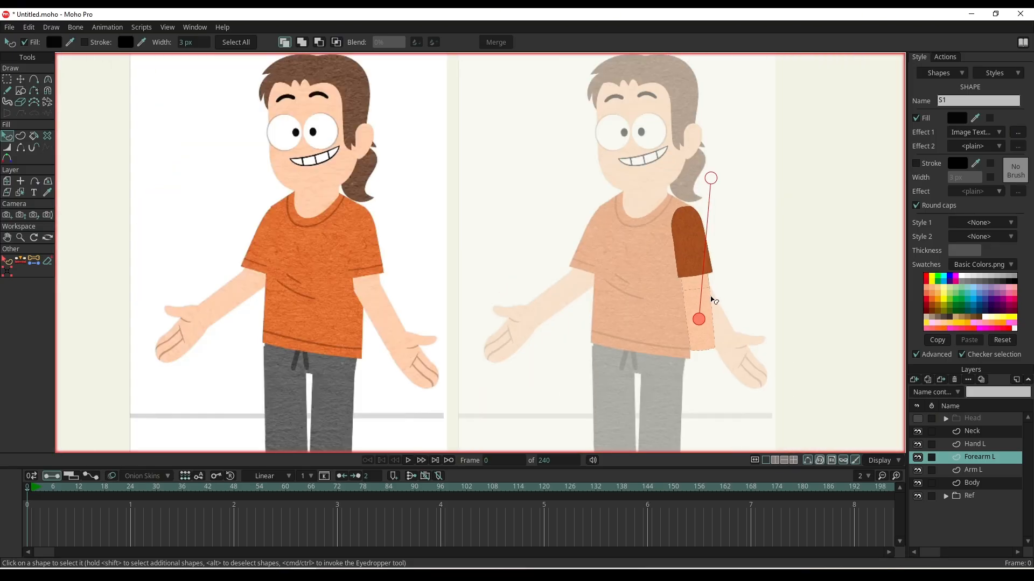
pyautogui.scroll(8, 716, 295)
# - Add a point in the middle of the forearm's elbow edge and bow it slightly upward
pyautogui.press('a')
pyautogui.moveTo(616, 273); pyautogui.dragTo(613, 265)
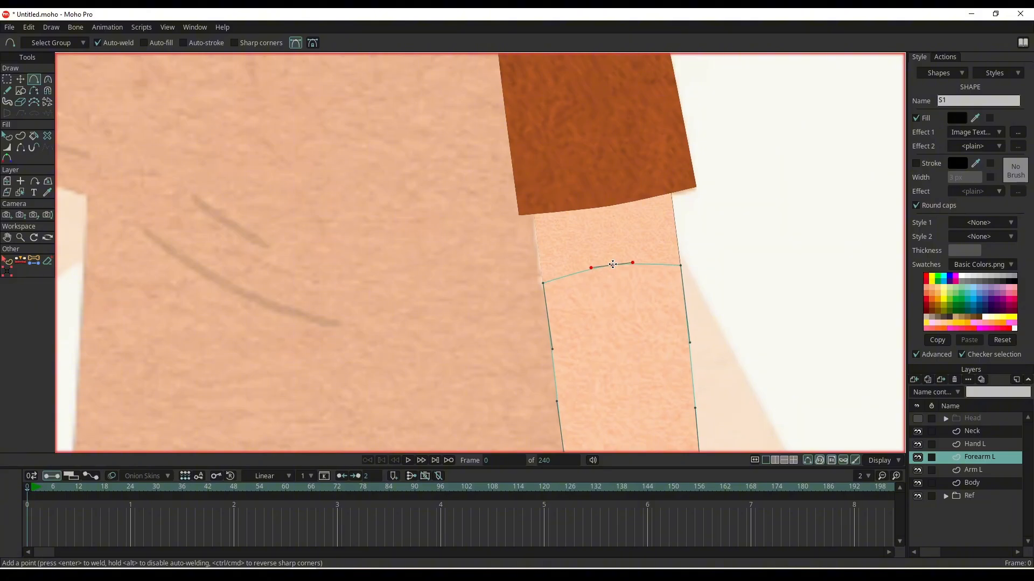
pyautogui.scroll(-9, 634, 292)
pyautogui.scroll(4, 680, 315)
pyautogui.scroll(-3, 720, 286)
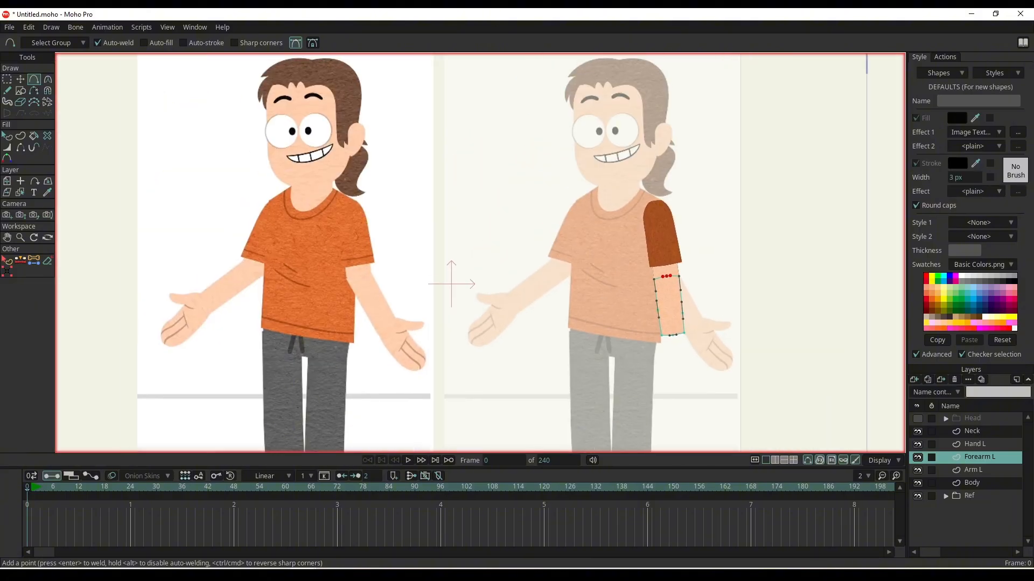
# - Fill the torso outline on the Body layer with the Jumper image texture
pyautogui.scroll(3, 624, 311)
pyautogui.keyDown('ctrl'); pyautogui.keyDown('alt'); pyautogui.click(580, 237); pyautogui.keyUp('alt'); pyautogui.keyUp('ctrl')
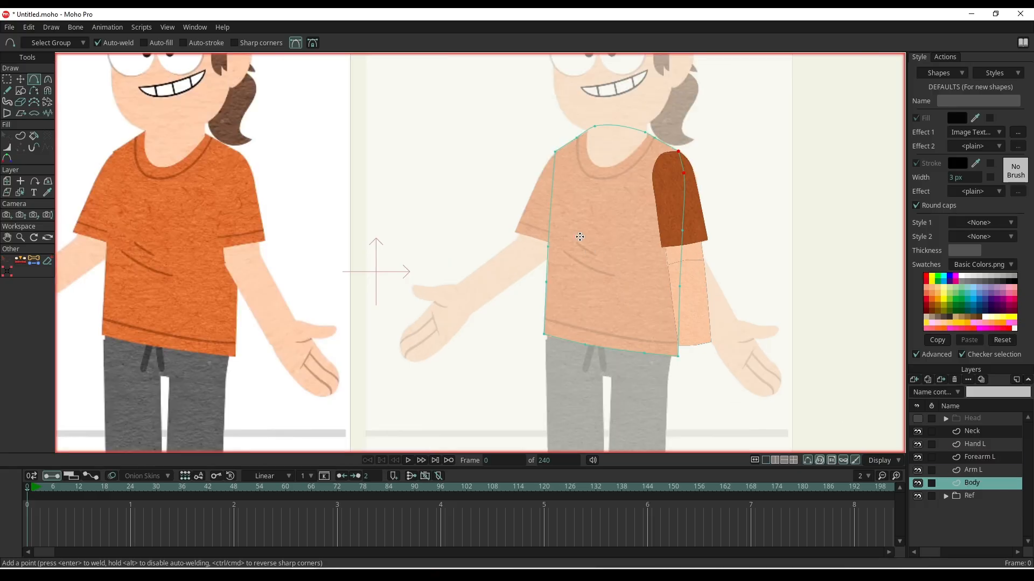
pyautogui.press('w')
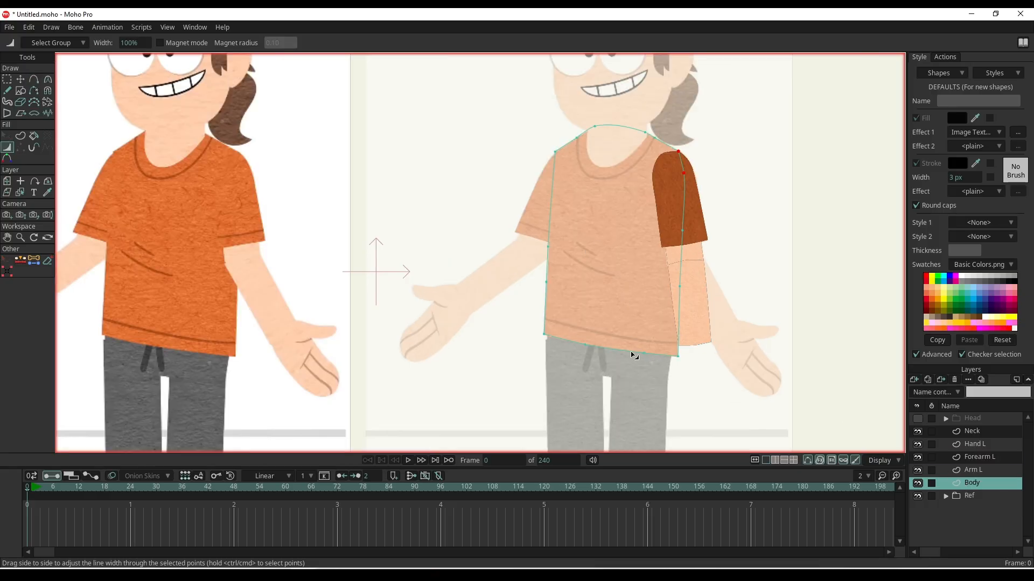
pyautogui.press('u')
pyautogui.click(635, 350)
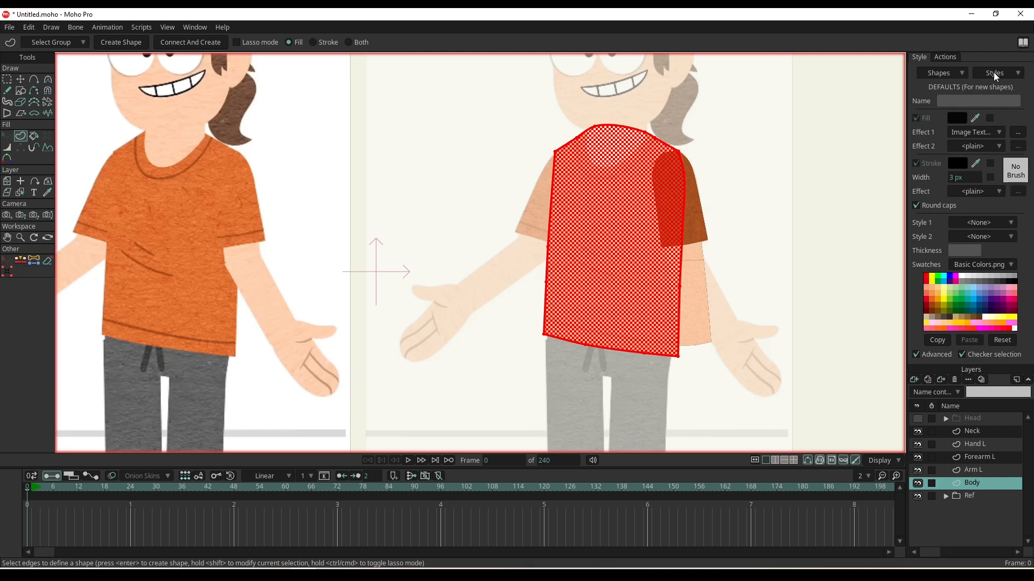
pyautogui.click(1017, 133)
pyautogui.click(580, 254)
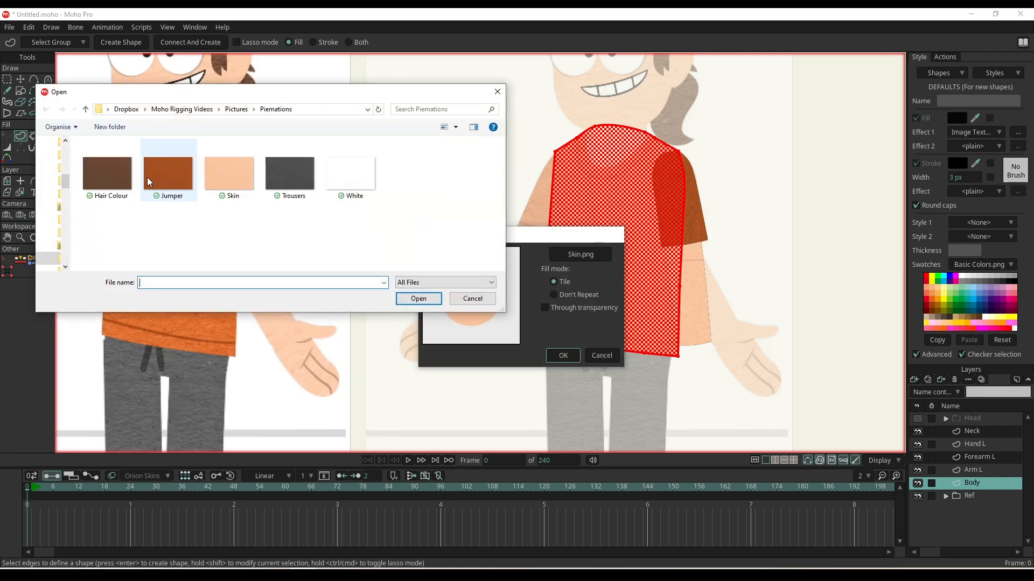
pyautogui.click(162, 173)
pyautogui.click(419, 298)
pyautogui.click(563, 356)
pyautogui.press('Return')
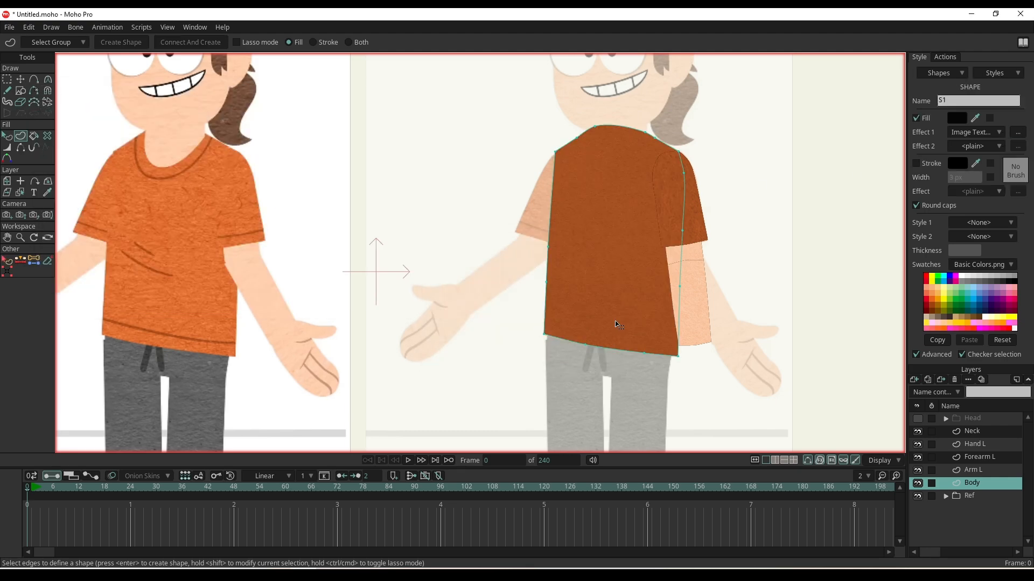
# - Fill the collar outline on the Neck layer with the Jumper texture and enlarge the texture with its handle
pyautogui.scroll(-5, 689, 288)
pyautogui.scroll(3, 708, 299)
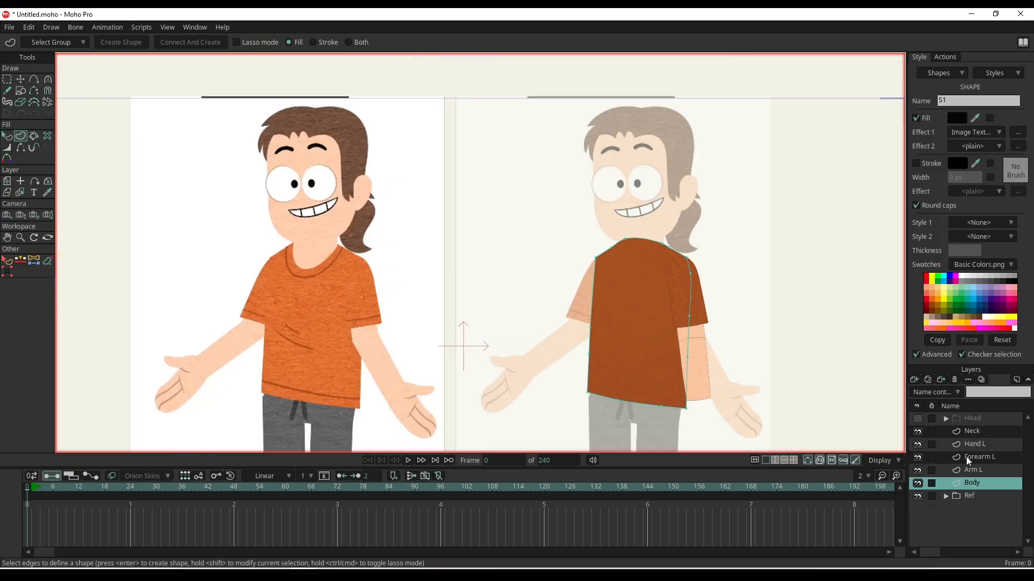
pyautogui.click(972, 431)
pyautogui.scroll(4, 639, 288)
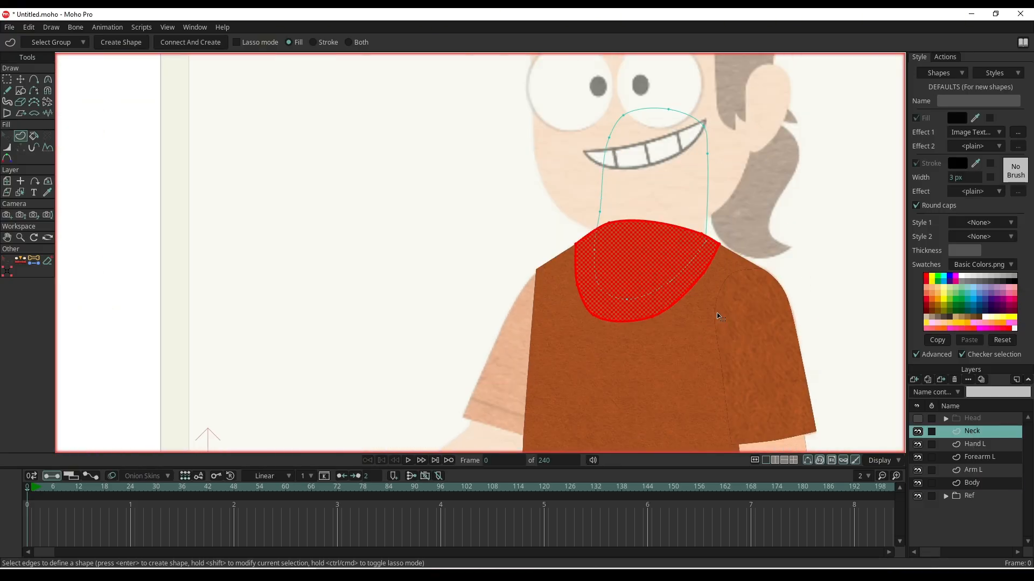
pyautogui.press('Return')
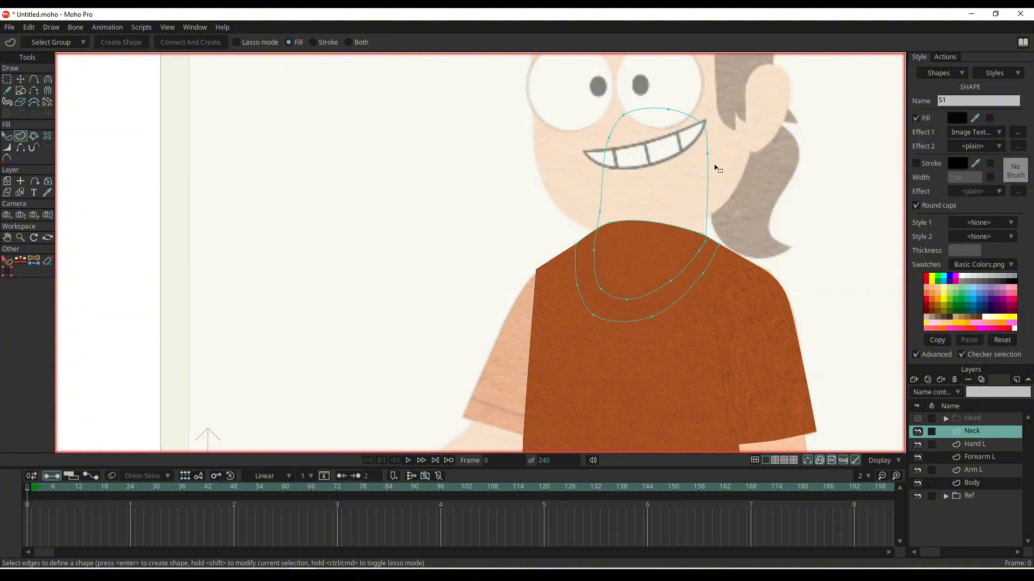
pyautogui.press('q')
pyautogui.moveTo(648, 202); pyautogui.dragTo(807, 413)
# - Fill the neck outline above the collar with the Skin image texture
pyautogui.press('u')
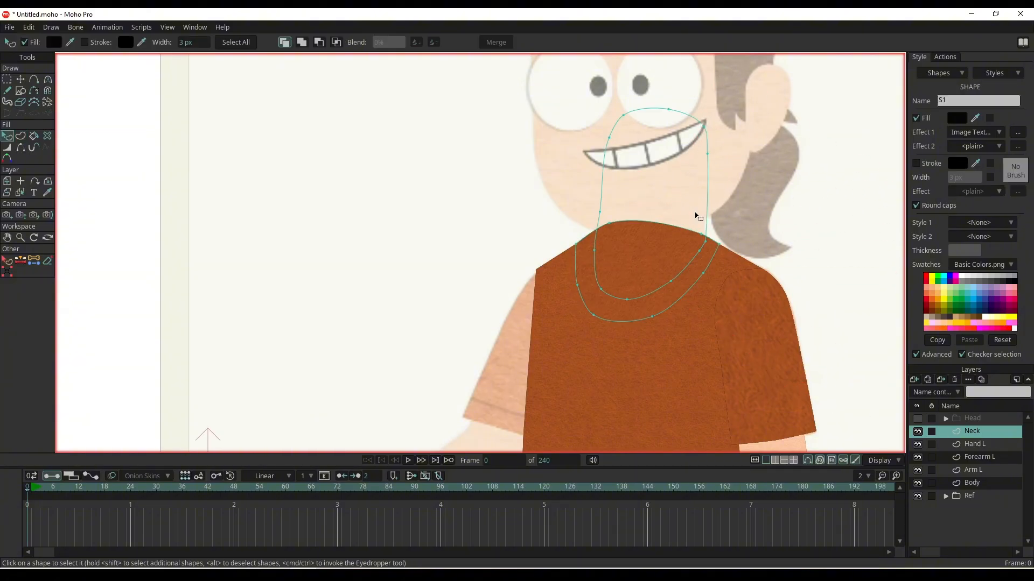
pyautogui.click(708, 188)
pyautogui.click(1017, 132)
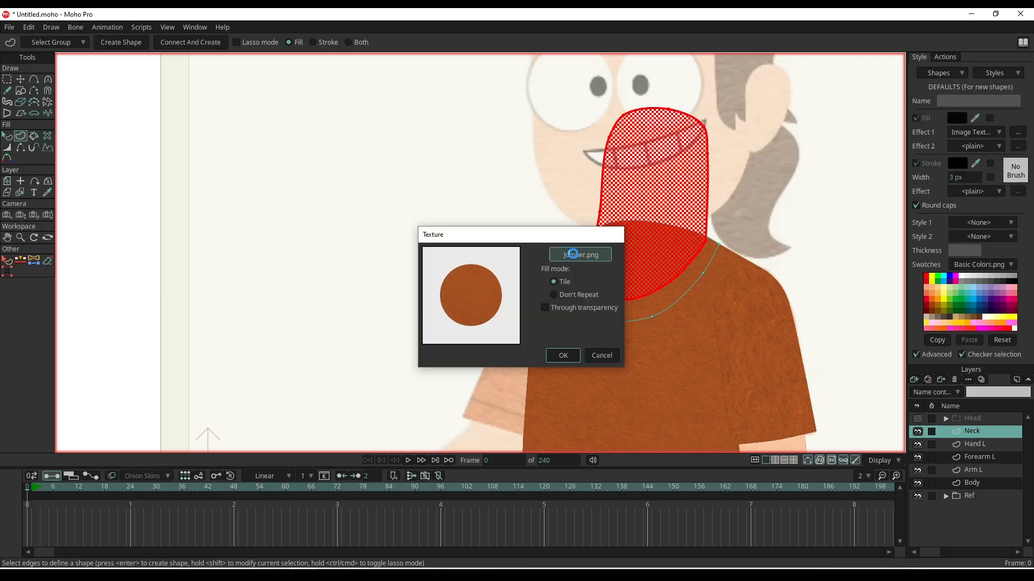
pyautogui.click(580, 254)
pyautogui.click(250, 176)
pyautogui.click(414, 299)
pyautogui.click(567, 359)
pyautogui.moveTo(643, 233); pyautogui.dragTo(630, 258)
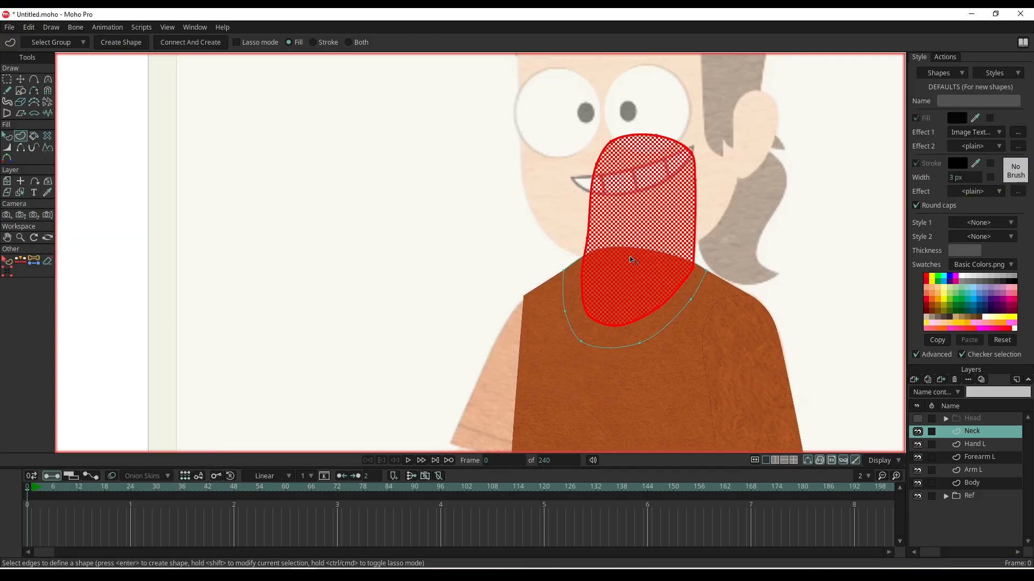
pyautogui.press('Return')
# - Enlarge the neck's skin texture by pulling its handle out diagonally downward, and deselect the shape
pyautogui.scroll(-2, 640, 233)
pyautogui.press('q')
pyautogui.moveTo(641, 155); pyautogui.dragTo(864, 404)
pyautogui.scroll(-2, 643, 232)
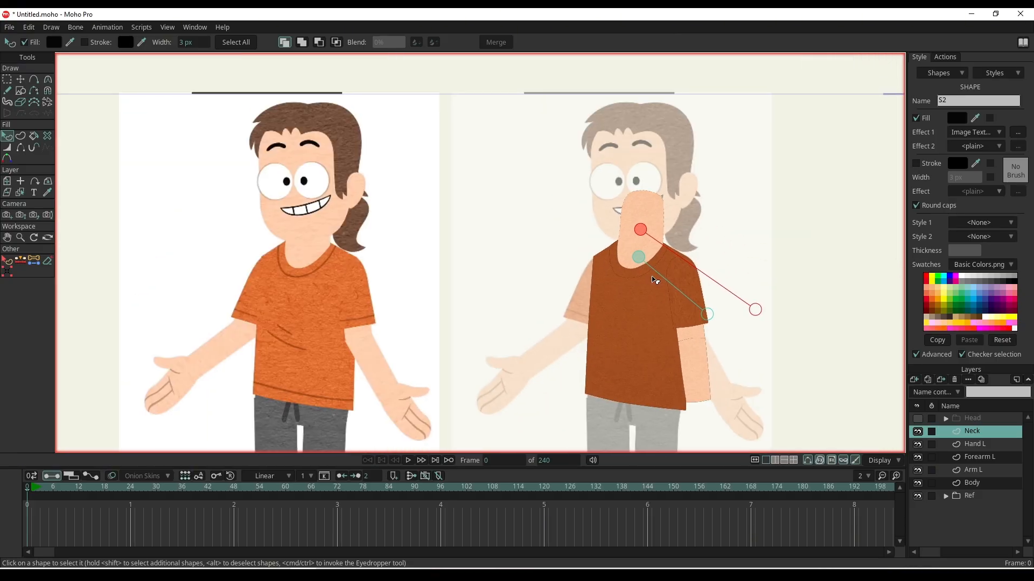
pyautogui.click(757, 374)
pyautogui.scroll(-1, 702, 345)
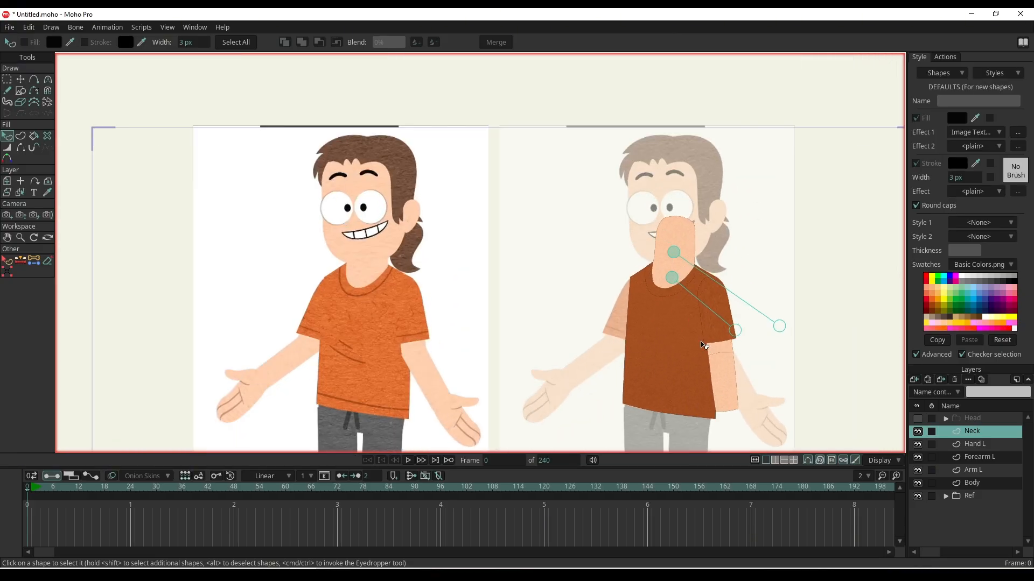
# - Show the Head group again and set the Ref group to Don't render
pyautogui.click(918, 418)
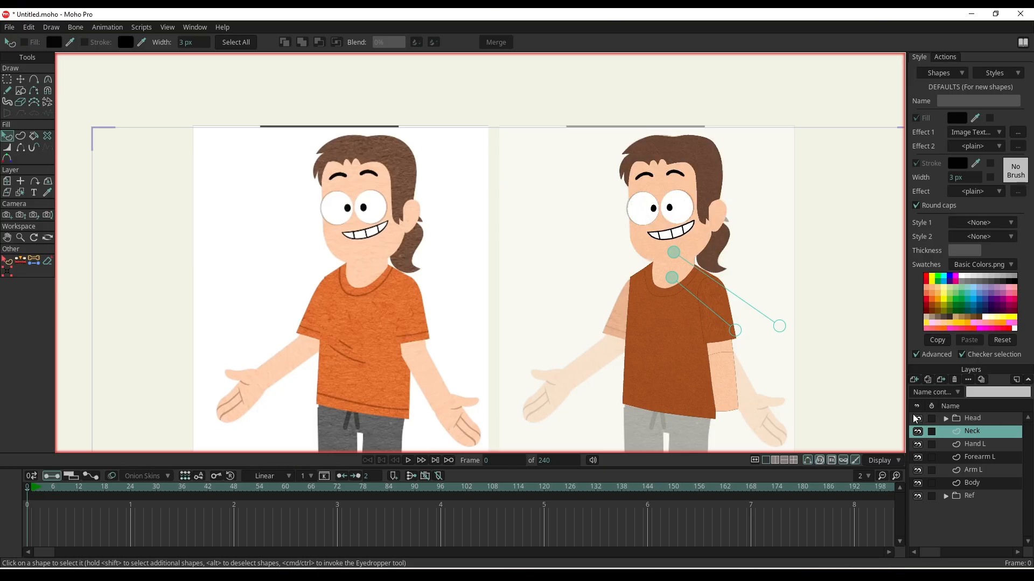
pyautogui.doubleClick(969, 496)
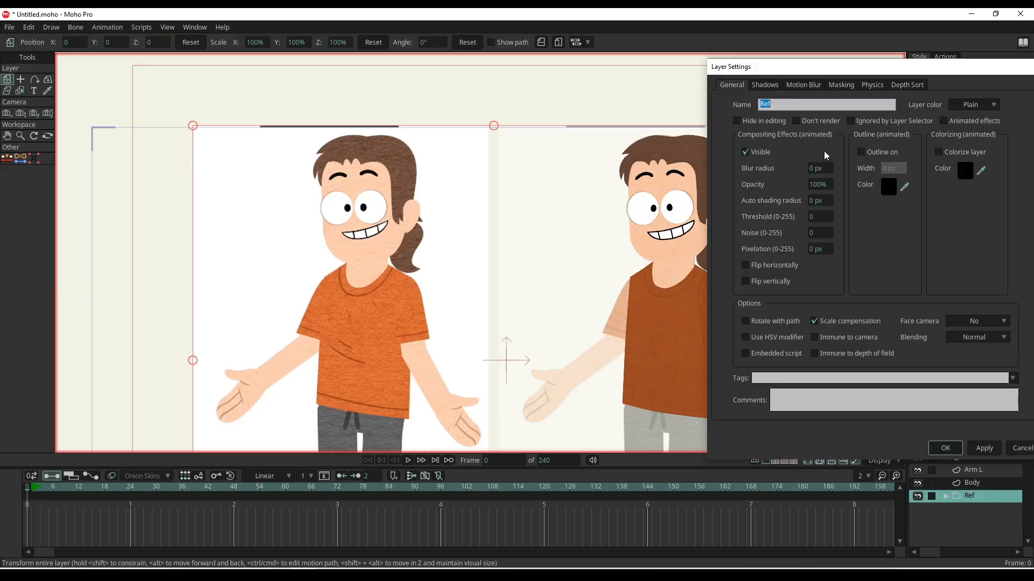
pyautogui.click(945, 448)
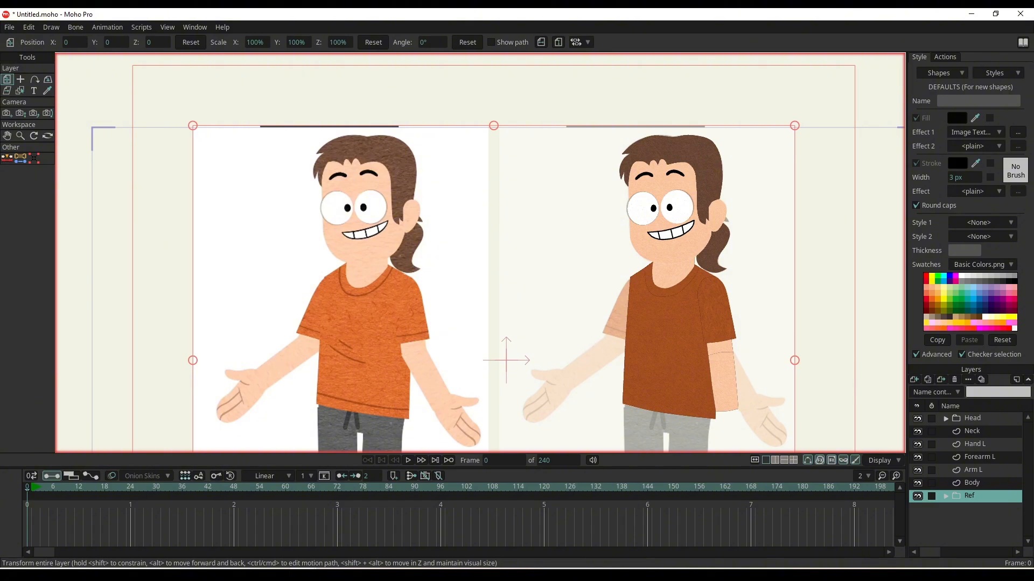
# - Render frame 0, examine the textured head, torso and arm up close, and close the render
pyautogui.moveTo(0, 11); pyautogui.dragTo(767, 66)
pyautogui.scroll(3, 498, 372)
pyautogui.scroll(-1, 493, 362)
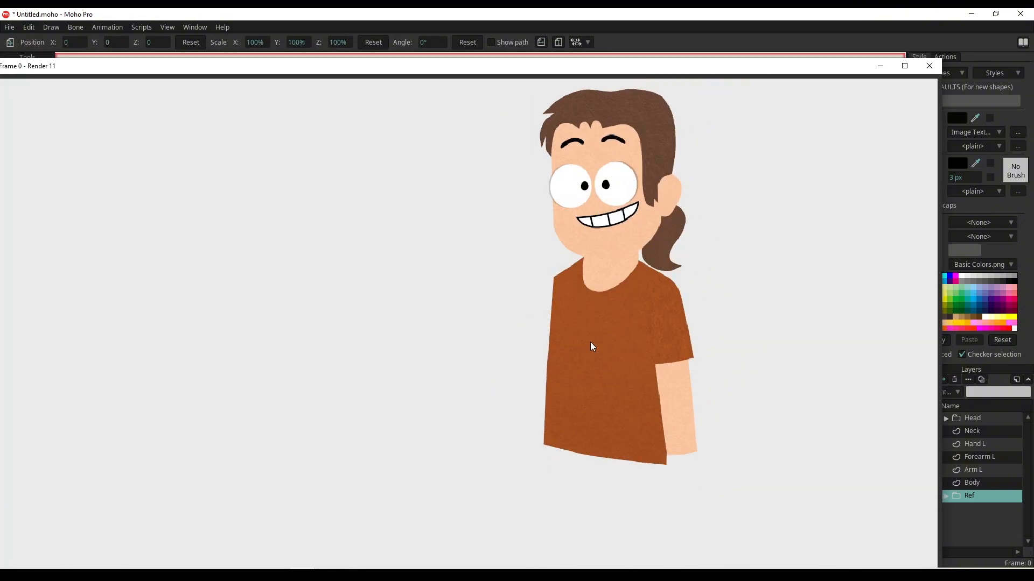
pyautogui.scroll(-4, 592, 346)
pyautogui.click(929, 66)
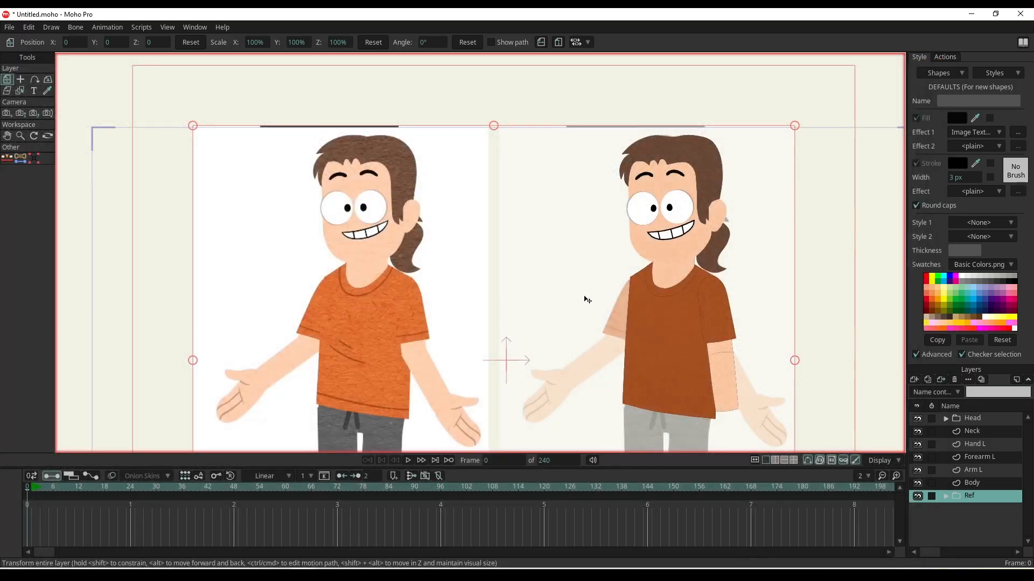
# - Start the hand outline on the Hand L layer, from the forearm's lower end down the outer side and around the fingertips
pyautogui.moveTo(728, 393); pyautogui.dragTo(695, 284)
pyautogui.scroll(4, 695, 318)
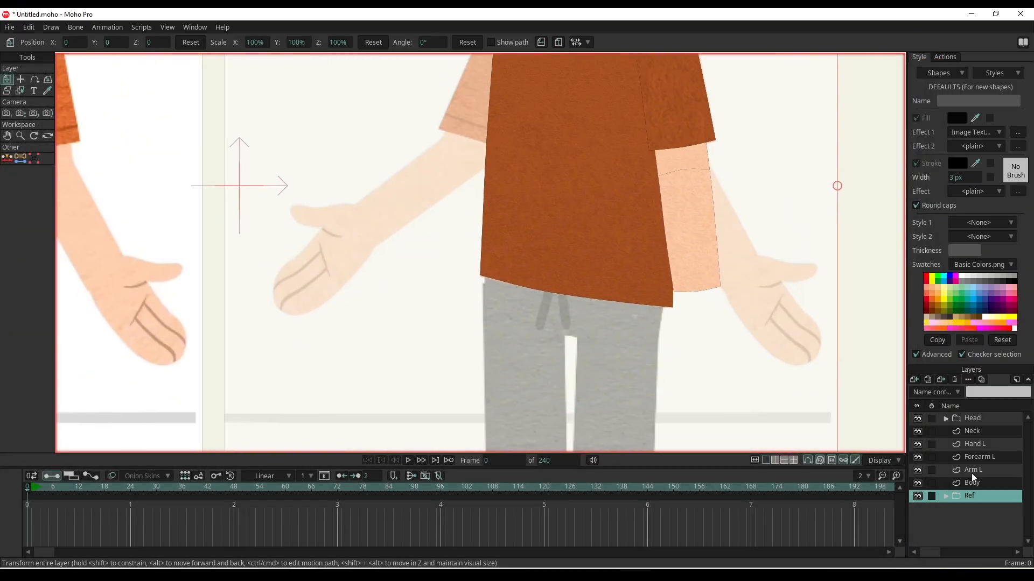
pyautogui.click(990, 446)
pyautogui.scroll(2, 655, 327)
pyautogui.press('a')
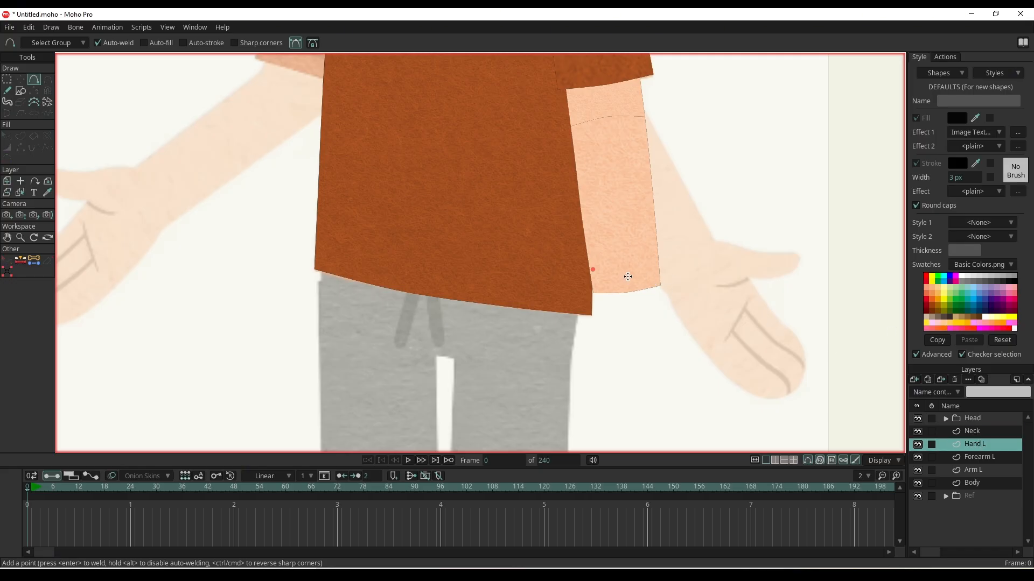
pyautogui.click(627, 277)
pyautogui.click(661, 283)
pyautogui.click(665, 329)
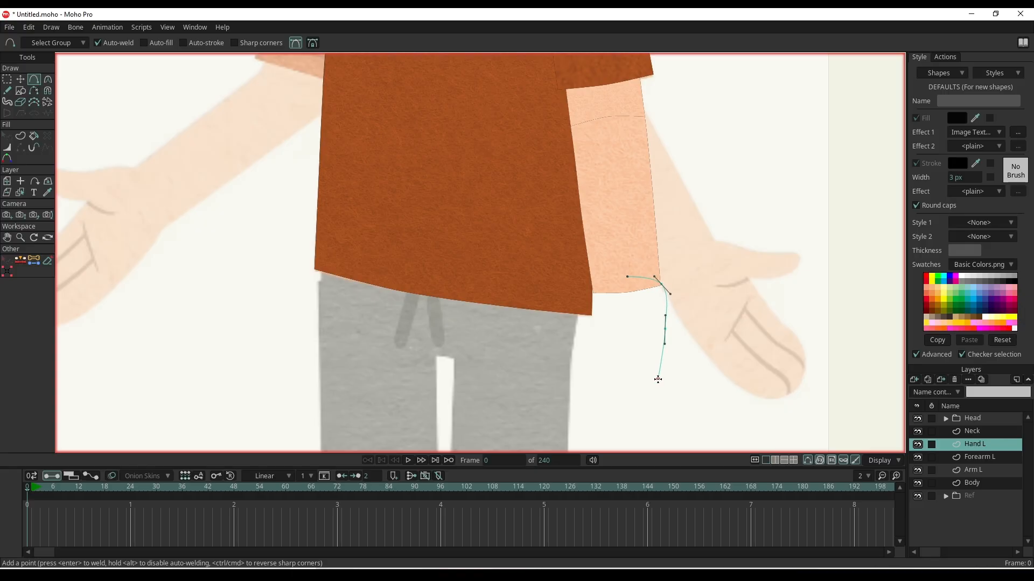
pyautogui.click(656, 379)
pyautogui.click(625, 412)
pyautogui.click(592, 404)
# - Continue the hand outline up the inner side beside the shirt hem and close it at the wrist
pyautogui.click(589, 373)
pyautogui.click(600, 343)
pyautogui.hotkey('ctrl', 'z')
pyautogui.hotkey('ctrl', 'z')
pyautogui.click(587, 359)
pyautogui.click(591, 314)
pyautogui.click(594, 289)
pyautogui.click(606, 278)
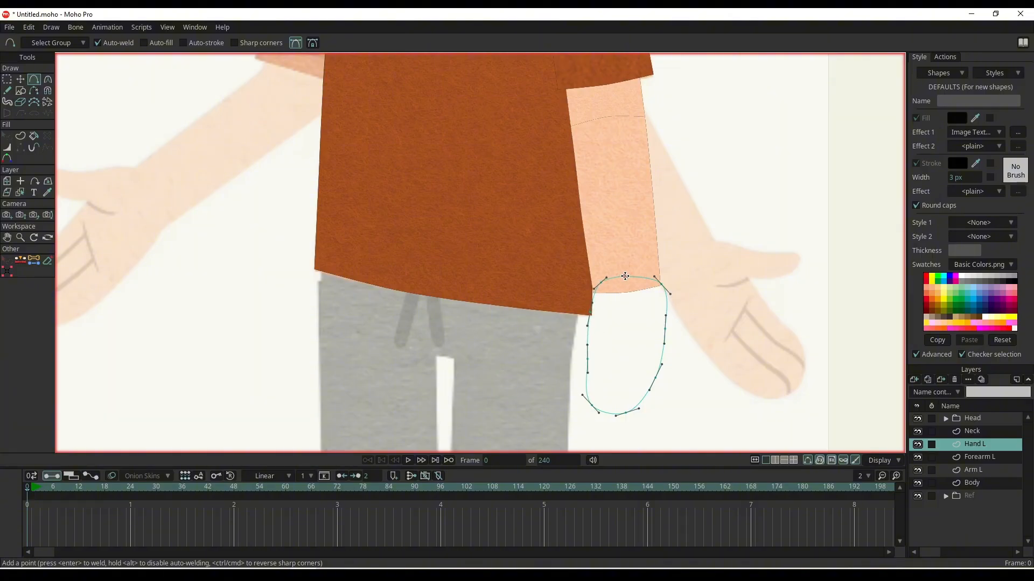
pyautogui.click(625, 276)
# - Draw a closed oval thumb outline overlapping the hand's upper inner edge
pyautogui.scroll(3, 627, 331)
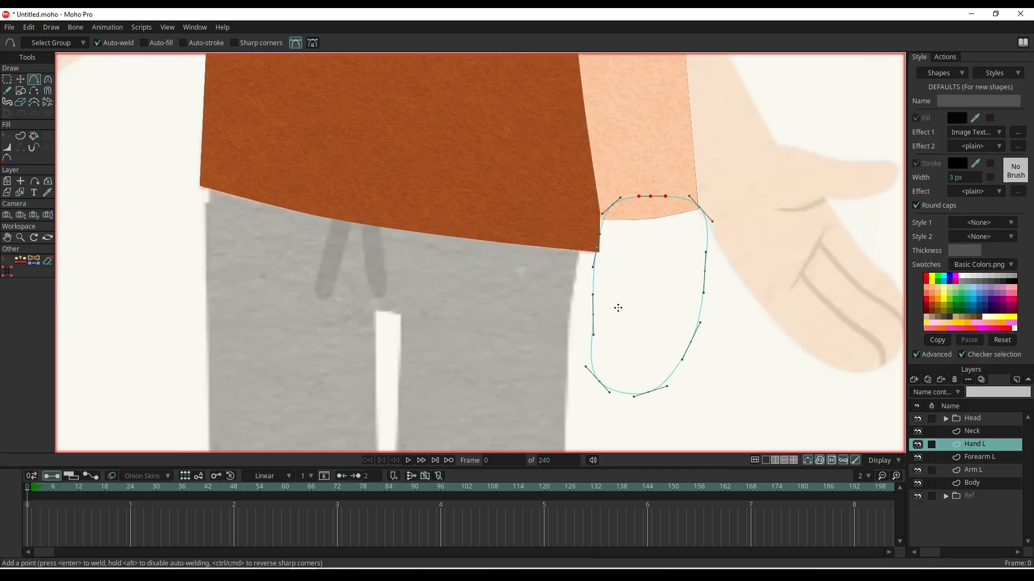
pyautogui.scroll(-3, 617, 308)
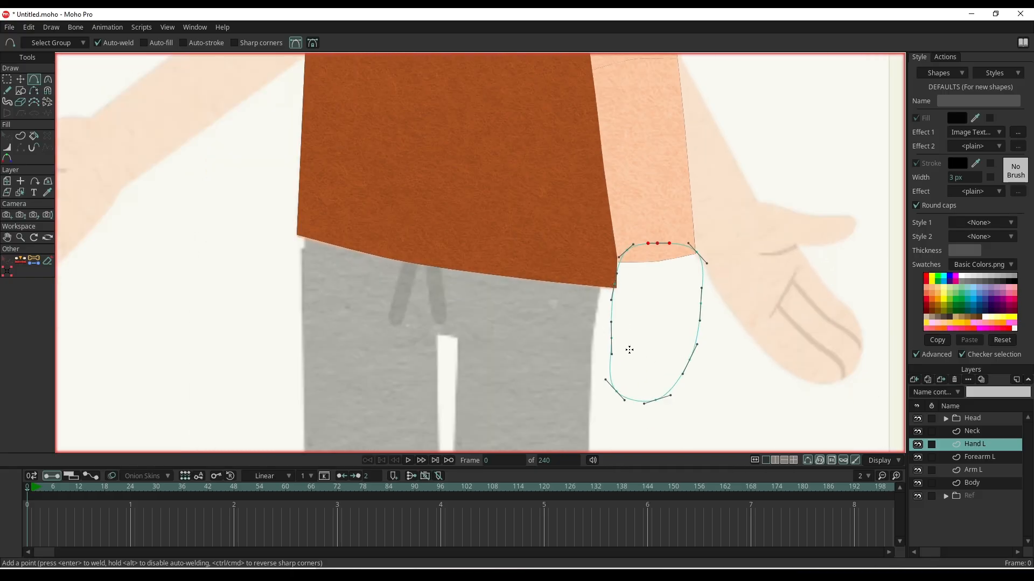
pyautogui.moveTo(628, 350); pyautogui.dragTo(599, 337)
pyautogui.click(590, 309)
pyautogui.click(603, 274)
pyautogui.click(626, 257)
pyautogui.click(629, 348)
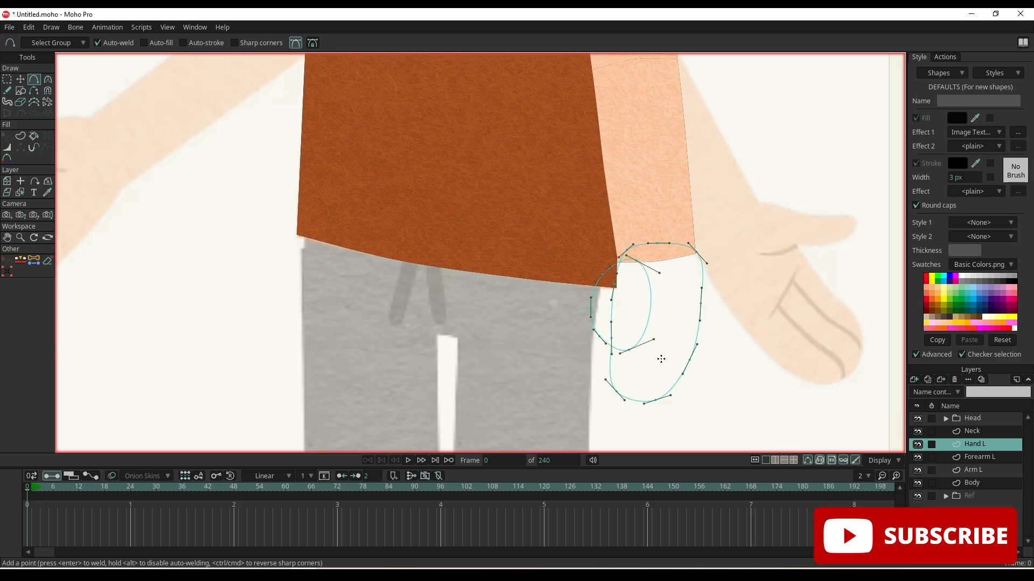
# - Fill the hand outline with the Skin.png texture and enlarge the texture by lengthening its handle diagonally upward
pyautogui.scroll(-2, 656, 369)
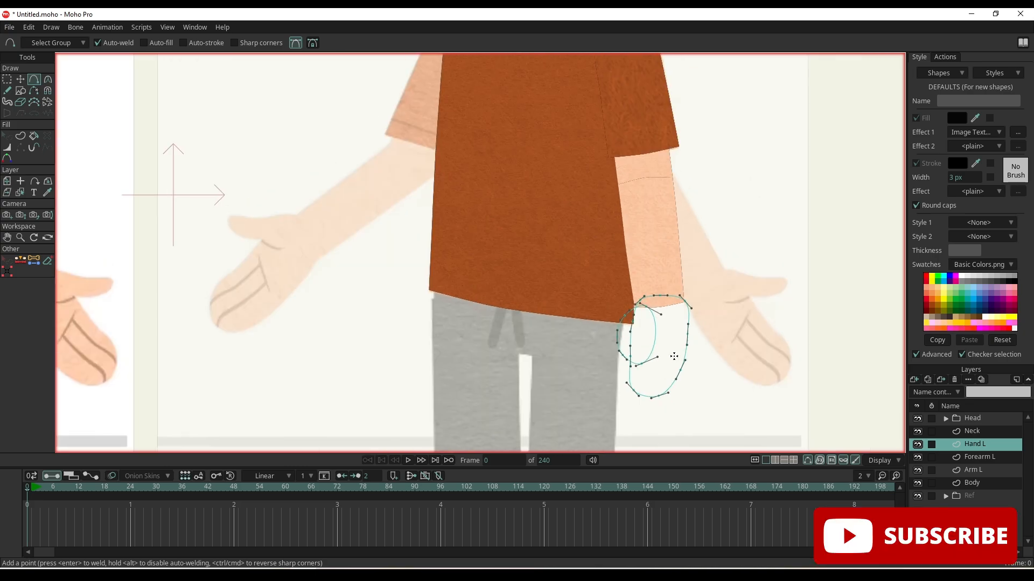
pyautogui.moveTo(673, 357); pyautogui.dragTo(681, 350)
pyautogui.scroll(2, 681, 348)
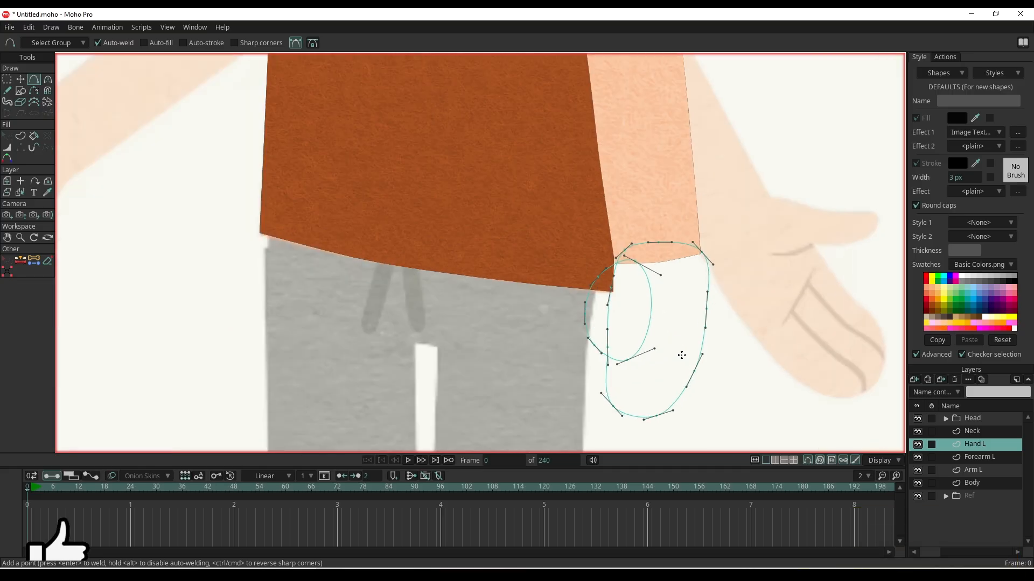
pyautogui.press('u')
pyautogui.click(697, 364)
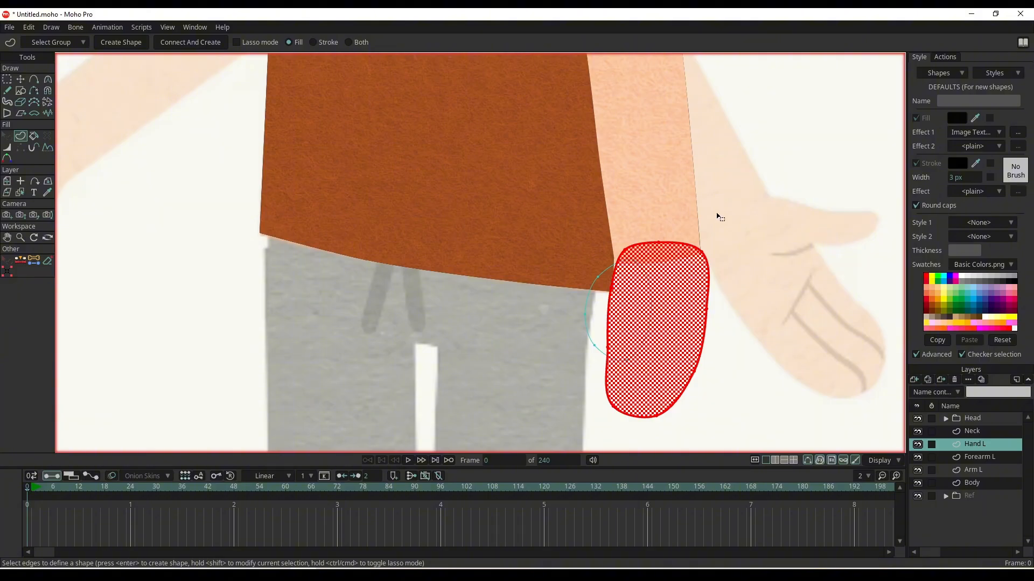
pyautogui.click(1017, 132)
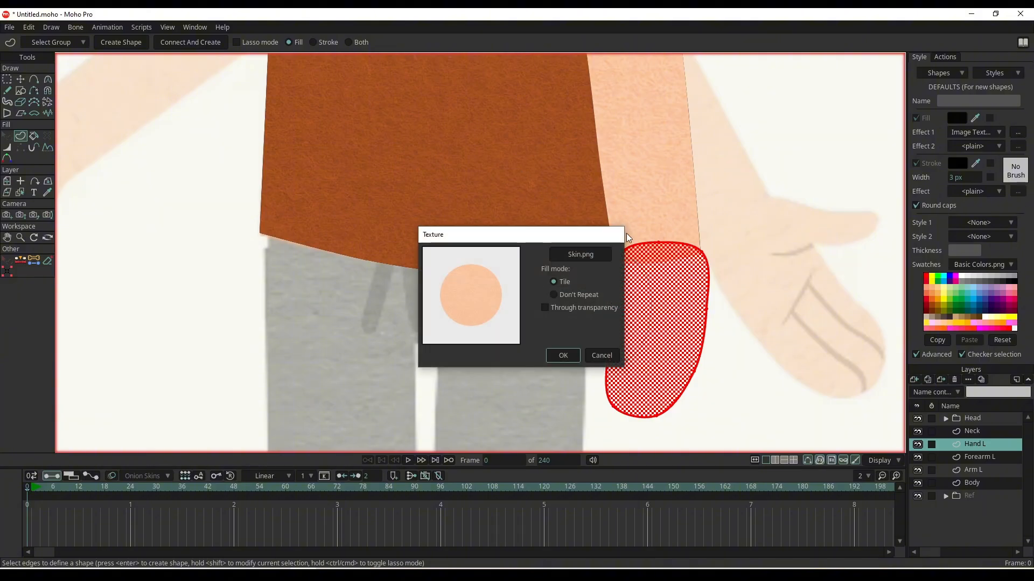
pyautogui.click(559, 353)
pyautogui.press('Return')
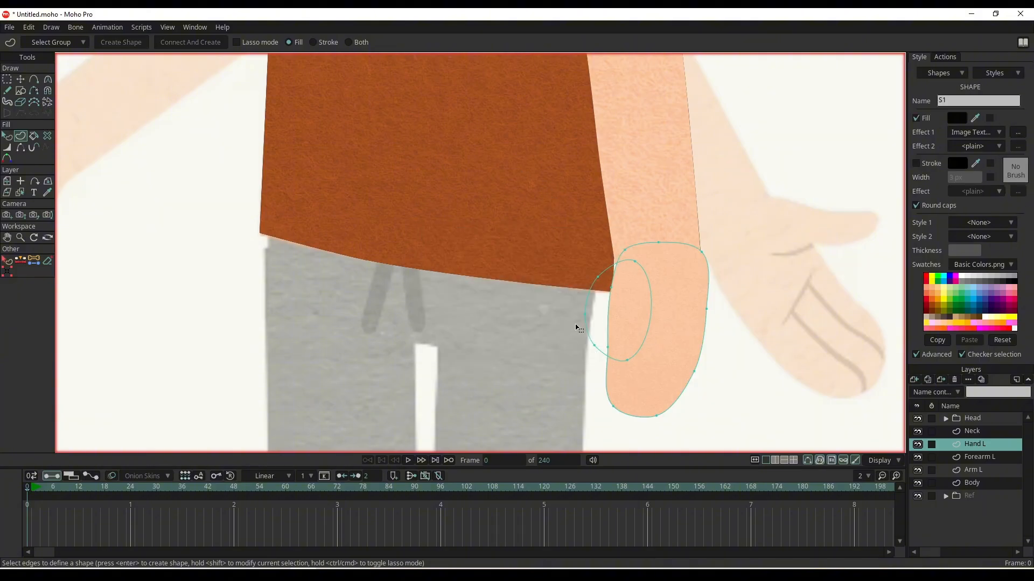
pyautogui.scroll(-2, 673, 325)
pyautogui.press('q')
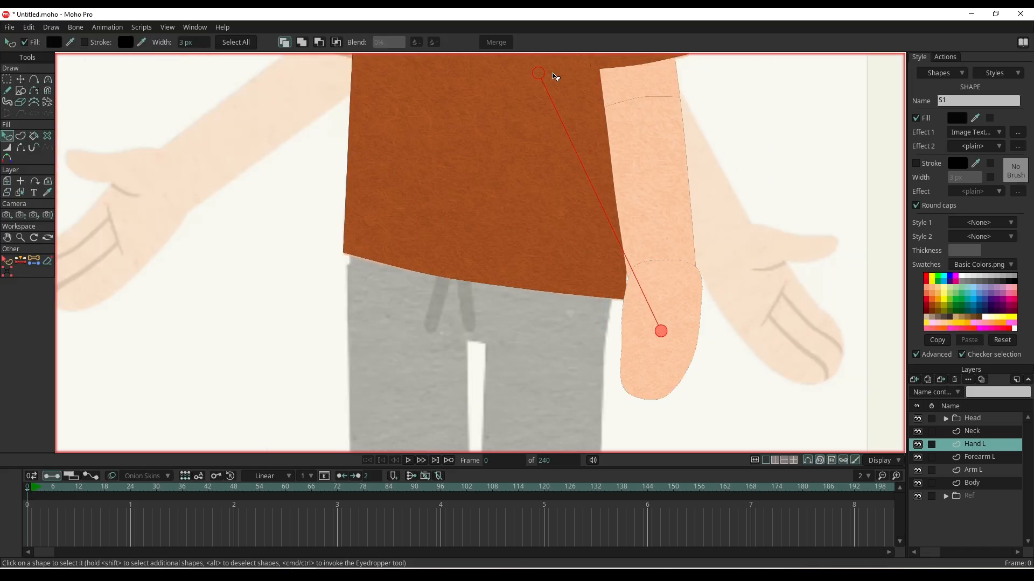
# - Fill the thumb oval with the same skin texture and enlarge it by pulling its handle outward past the hand
pyautogui.press('u')
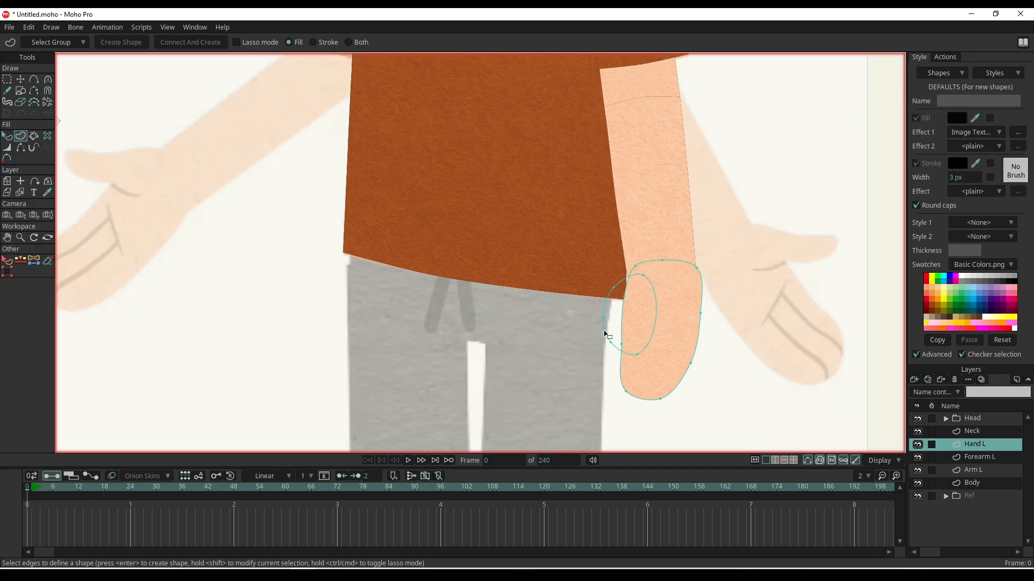
pyautogui.click(607, 335)
pyautogui.moveTo(752, 264); pyautogui.dragTo(769, 270)
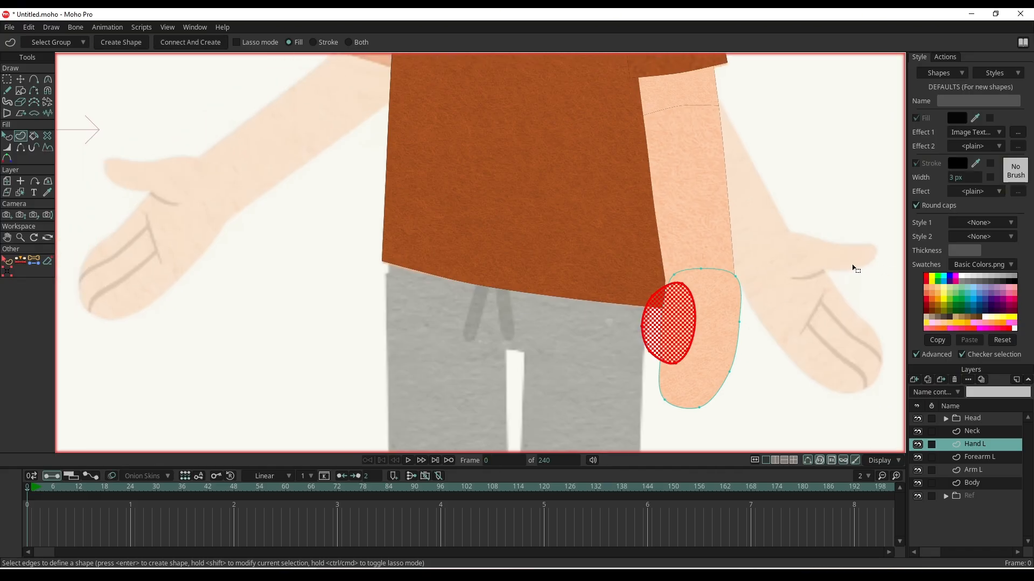
pyautogui.press('Return')
pyautogui.press('q')
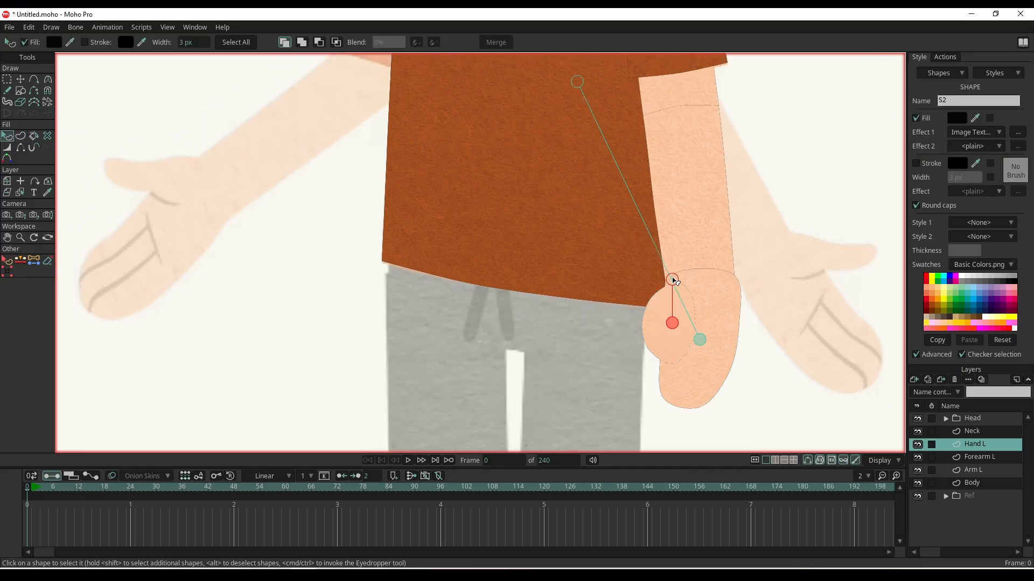
pyautogui.moveTo(674, 282); pyautogui.dragTo(843, 230)
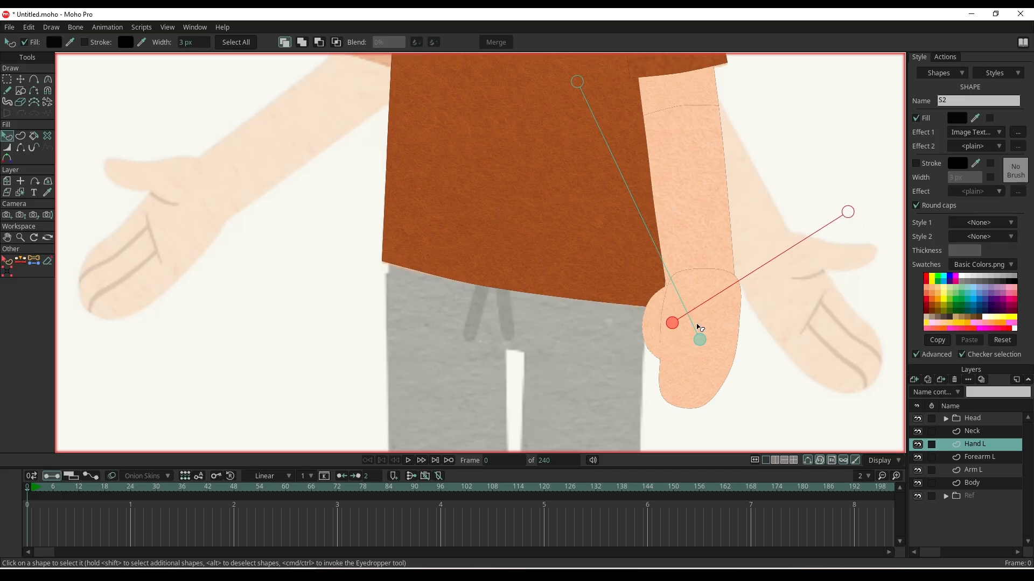
pyautogui.scroll(3, 698, 327)
pyautogui.click(642, 346)
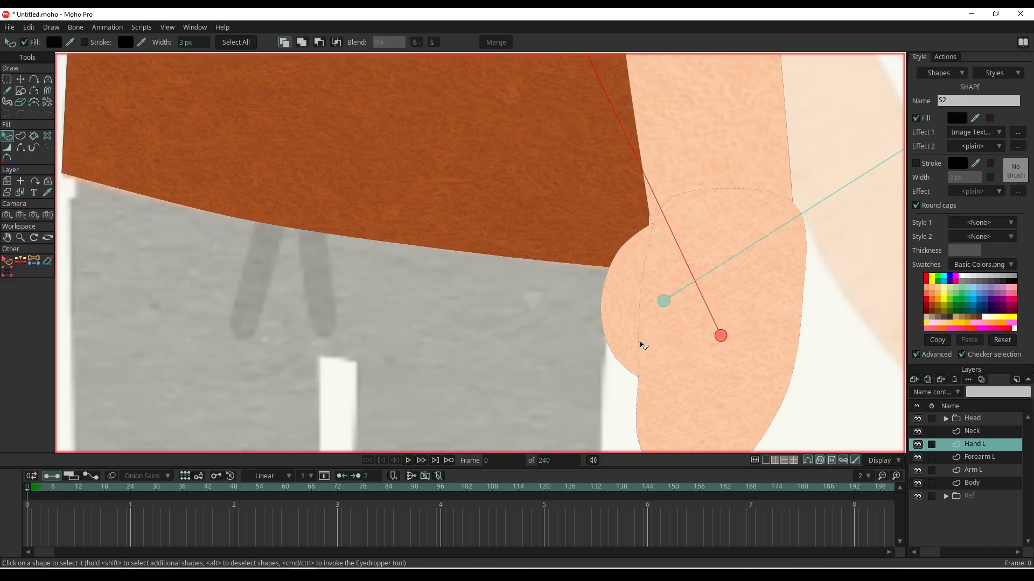
pyautogui.scroll(-4, 640, 346)
pyautogui.scroll(2, 673, 350)
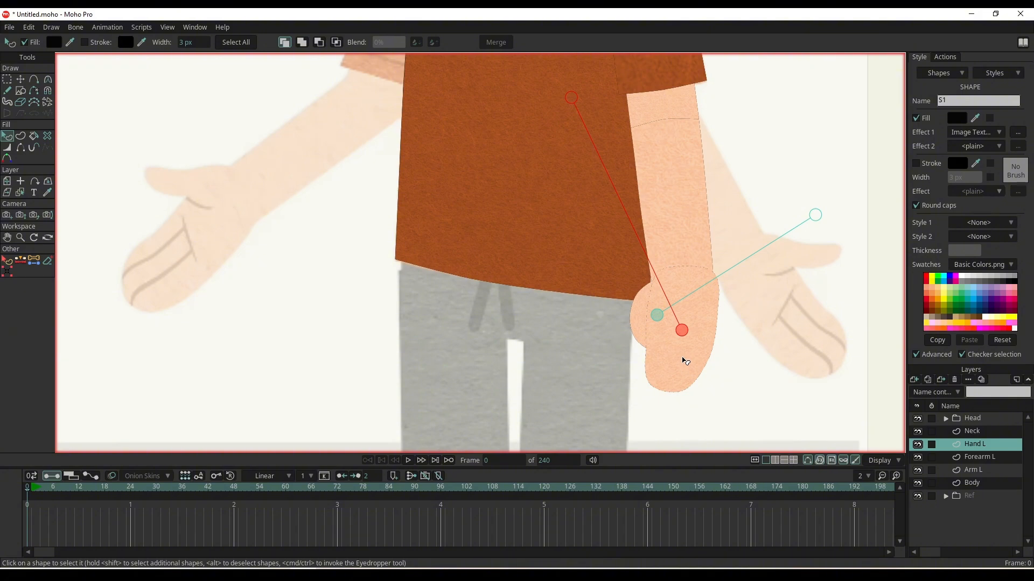
# - Draw a curved finger line down across the lower hand past its edge, and undo the second line drawn beside it
pyautogui.press('a')
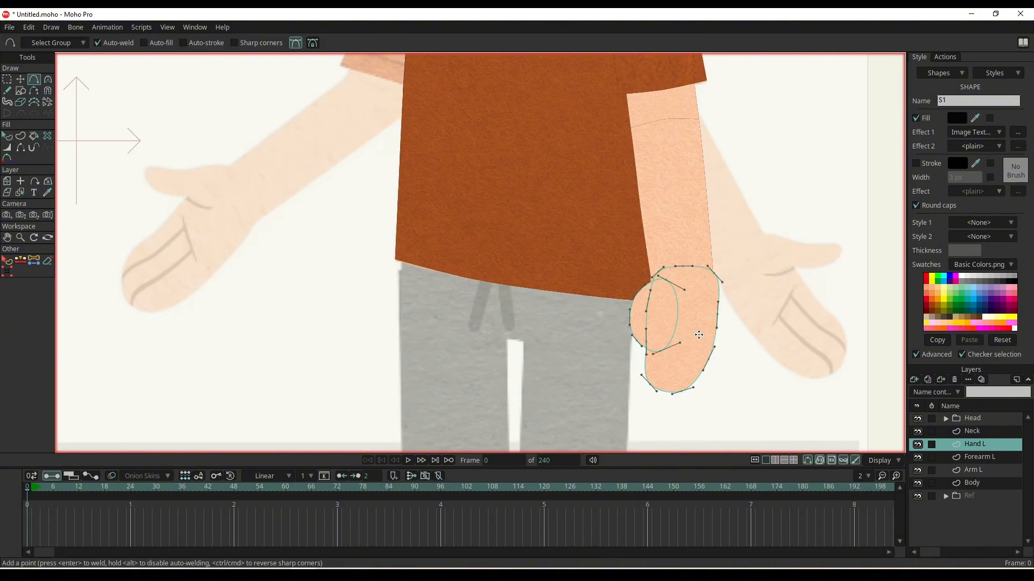
pyautogui.moveTo(700, 332)
pyautogui.mouseDown()
pyautogui.moveTo(682, 433)
pyautogui.moveTo(678, 414)
pyautogui.mouseUp()
pyautogui.moveTo(682, 334); pyautogui.dragTo(673, 371)
pyautogui.moveTo(673, 372); pyautogui.dragTo(652, 418)
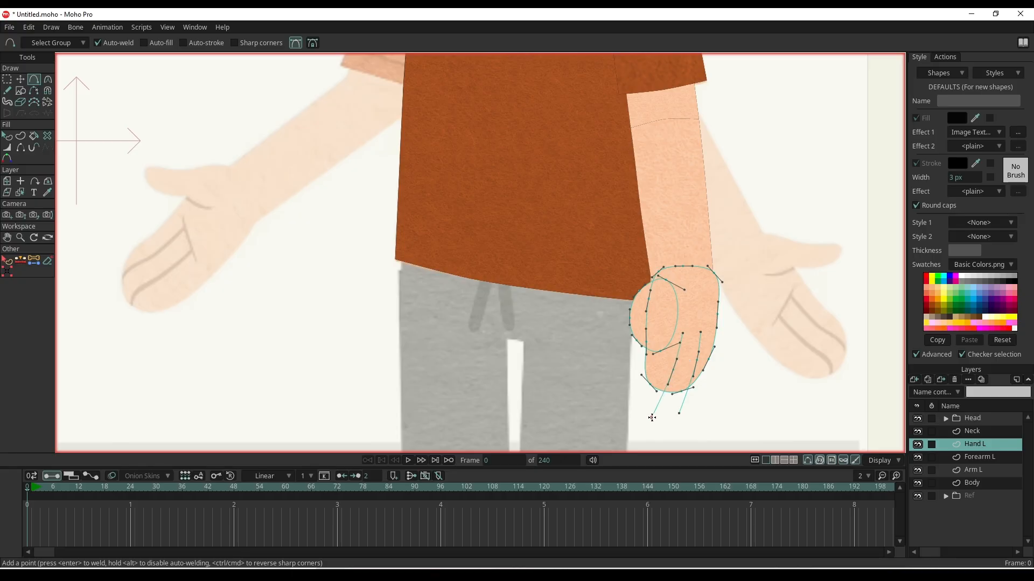
pyautogui.hotkey('ctrl', 'z')
pyautogui.hotkey('ctrl', 'z')
pyautogui.scroll(3, 673, 333)
pyautogui.hotkey('ctrl', 'z')
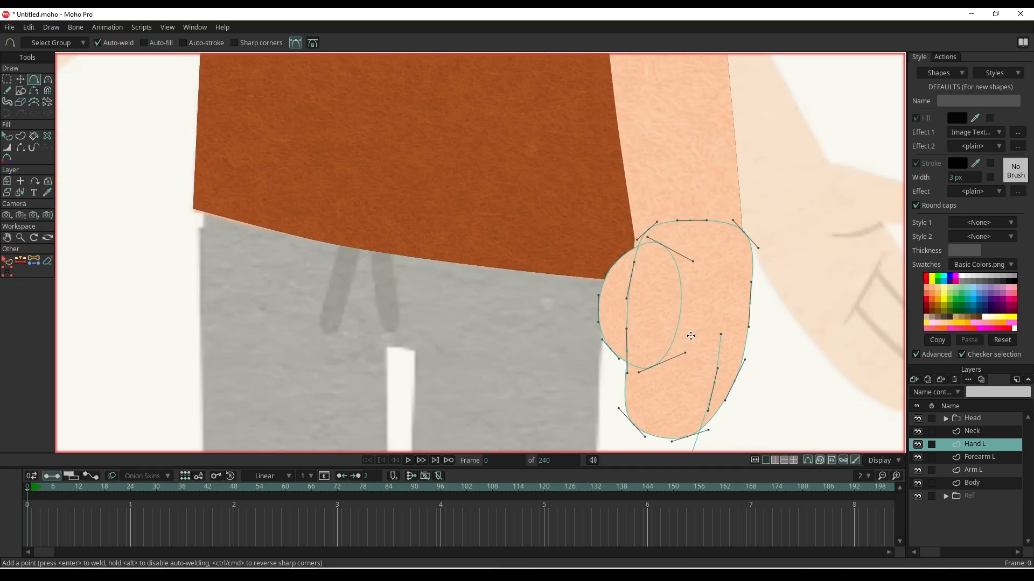
pyautogui.hotkey('ctrl', 'z')
pyautogui.scroll(2, 722, 323)
pyautogui.hotkey('ctrl', 'z')
# - Redraw the inner finger line parallel to the first and trim both lines' overhanging ends at the hand outline
pyautogui.moveTo(709, 352)
pyautogui.mouseDown()
pyautogui.moveTo(750, 203)
pyautogui.moveTo(734, 266)
pyautogui.moveTo(682, 356)
pyautogui.mouseUp()
pyautogui.click(696, 182)
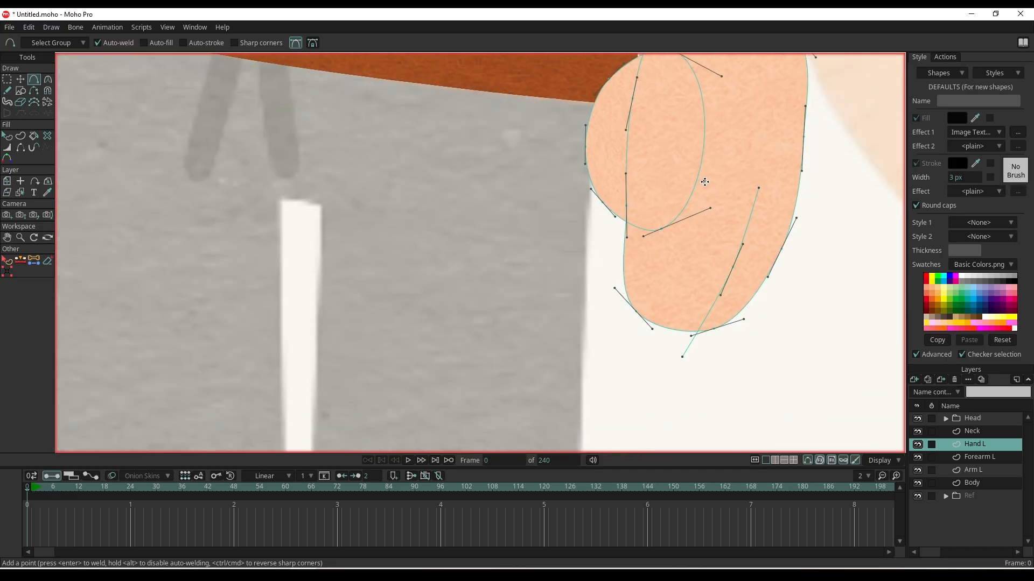
pyautogui.moveTo(705, 182)
pyautogui.mouseDown()
pyautogui.moveTo(681, 258)
pyautogui.moveTo(635, 340)
pyautogui.mouseUp()
pyautogui.press('e')
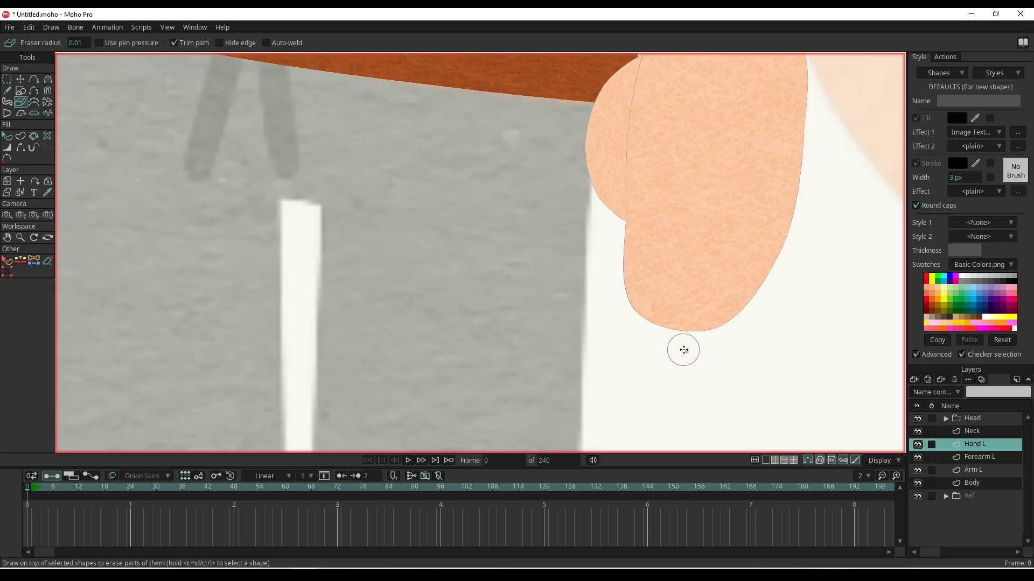
# - Create a stroke-only shape from both finger lines, using the tan line colour sampled from the reference hand
pyautogui.press('u')
pyautogui.click(722, 288)
pyautogui.keyDown('shift'); pyautogui.click(667, 290); pyautogui.keyUp('shift')
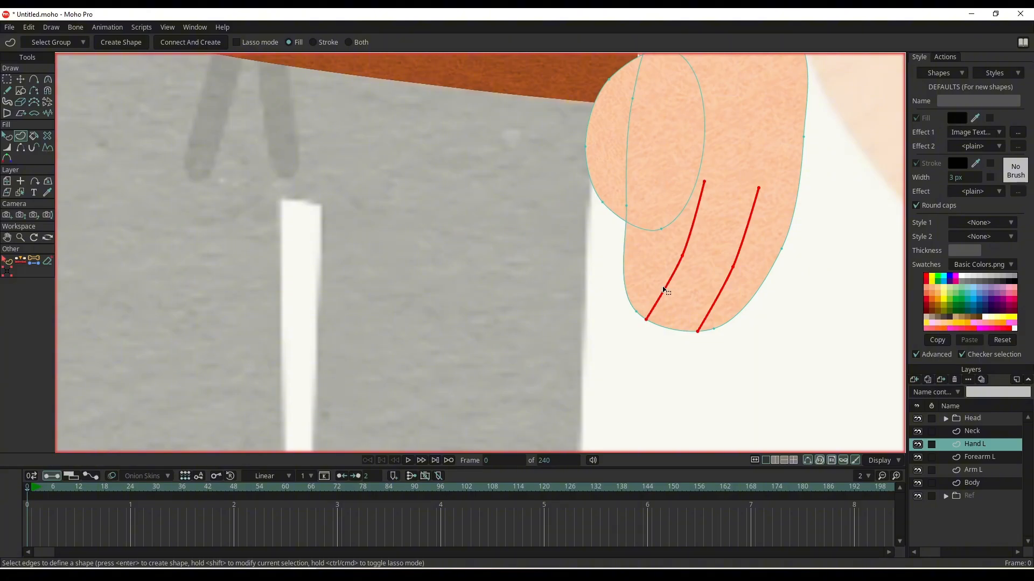
pyautogui.scroll(-5, 660, 264)
pyautogui.scroll(-3, 607, 266)
pyautogui.scroll(3, 634, 333)
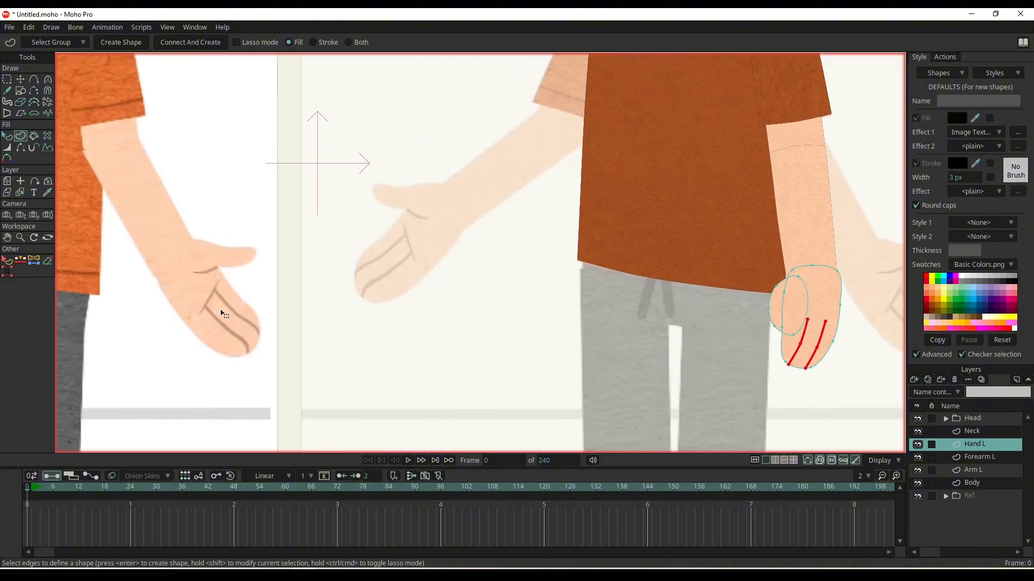
pyautogui.moveTo(977, 161); pyautogui.dragTo(226, 293)
pyautogui.scroll(5, 208, 277)
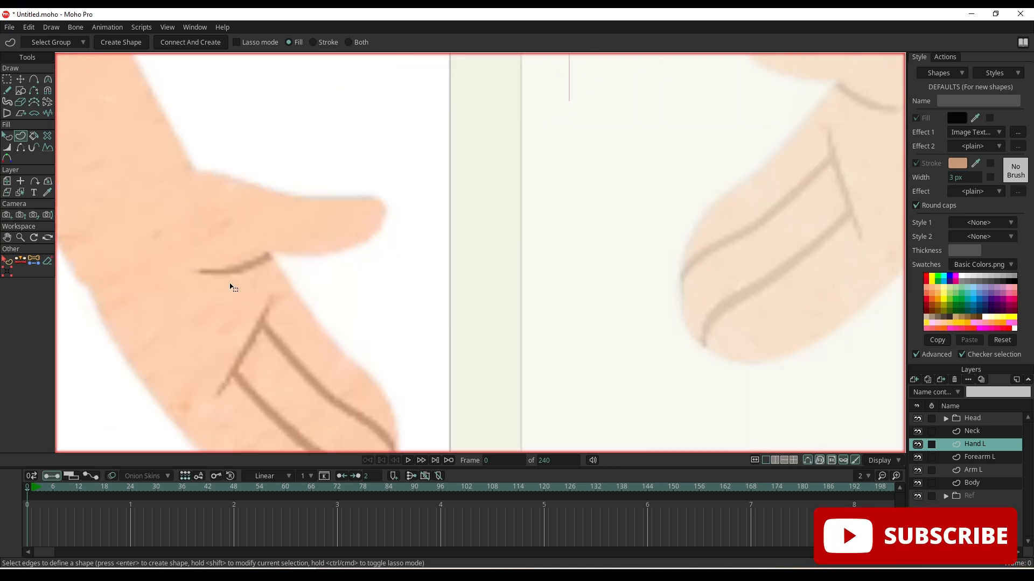
pyautogui.scroll(-6, 244, 267)
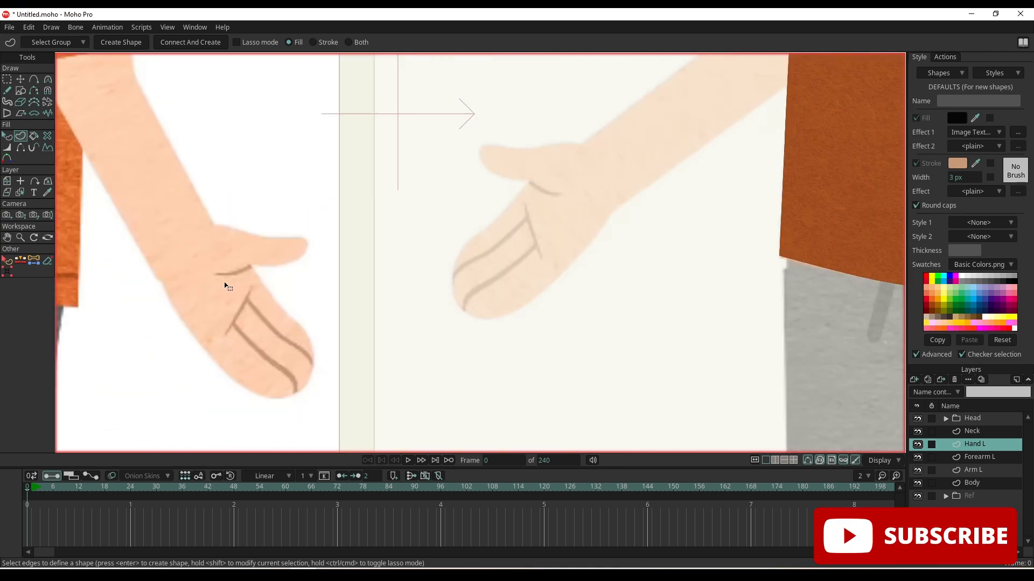
pyautogui.click(326, 42)
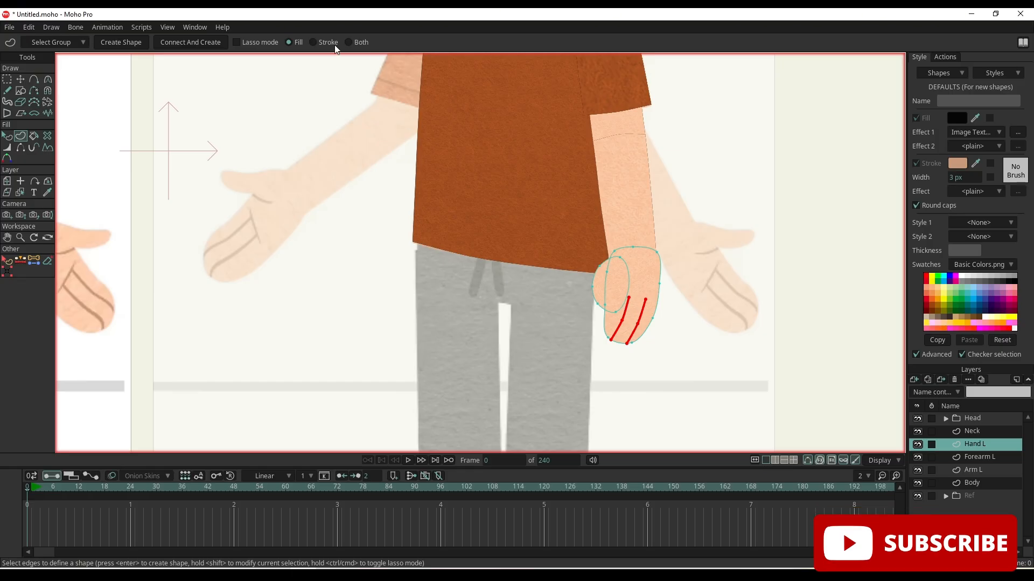
pyautogui.press('Return')
# - Taper the upper ends of both finger lines by reducing the line width at their top points
pyautogui.scroll(2, 638, 332)
pyautogui.scroll(2, 638, 332)
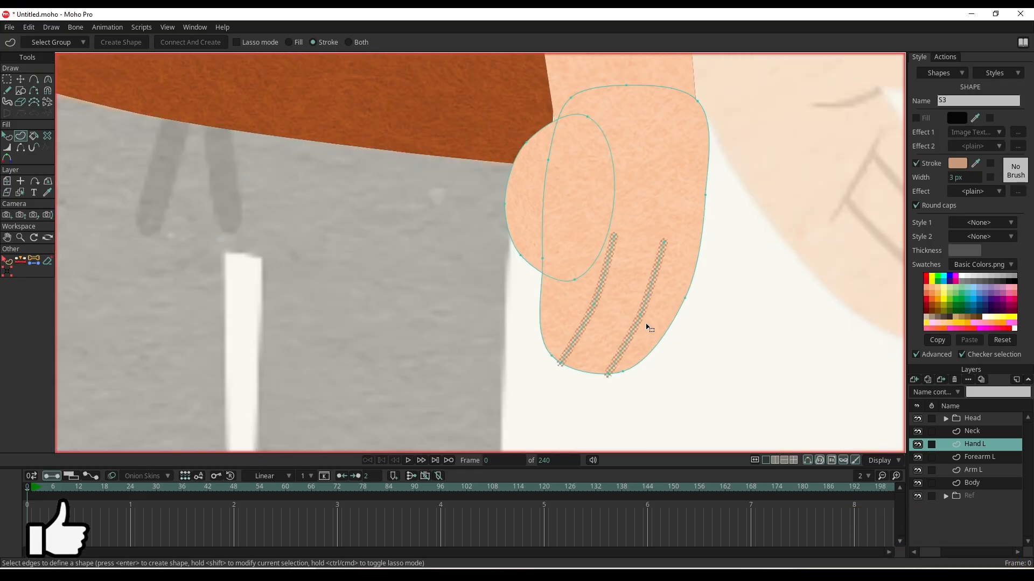
pyautogui.press('w')
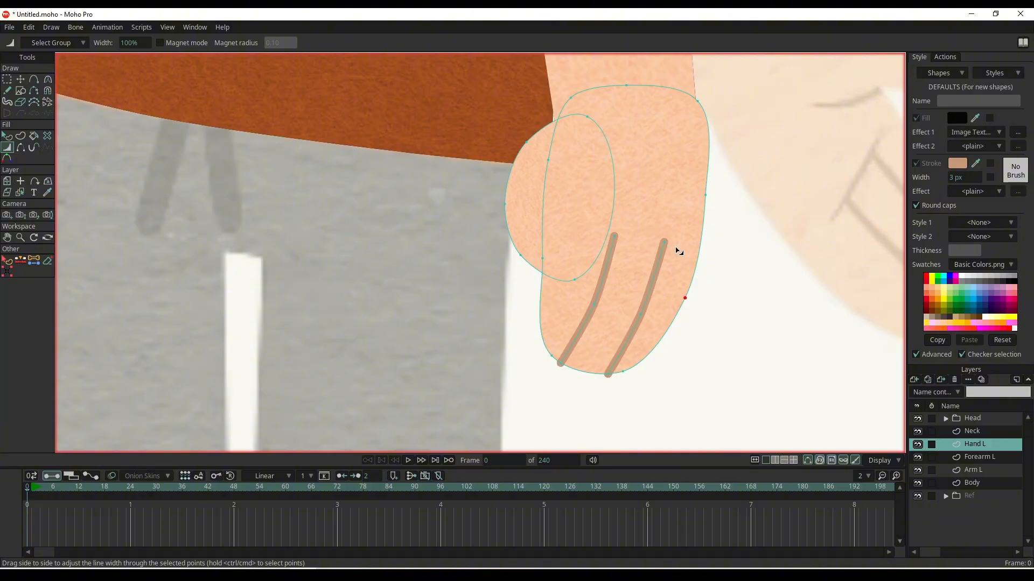
pyautogui.moveTo(651, 242); pyautogui.dragTo(604, 238)
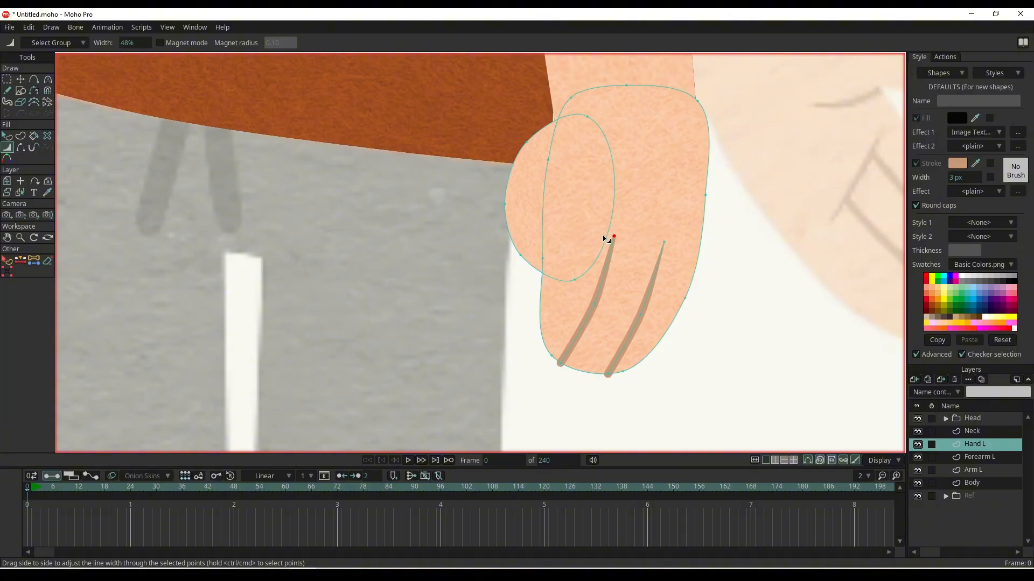
# - Turn off round caps on the finger-line stroke shape
pyautogui.scroll(1, 616, 389)
pyautogui.scroll(2, 618, 392)
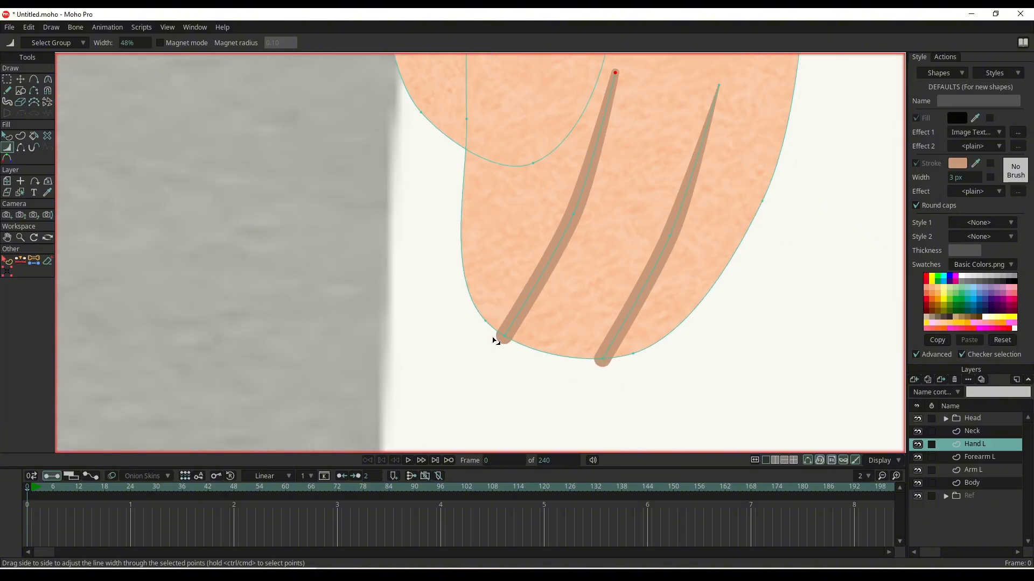
pyautogui.scroll(2, 496, 340)
pyautogui.scroll(-2, 716, 375)
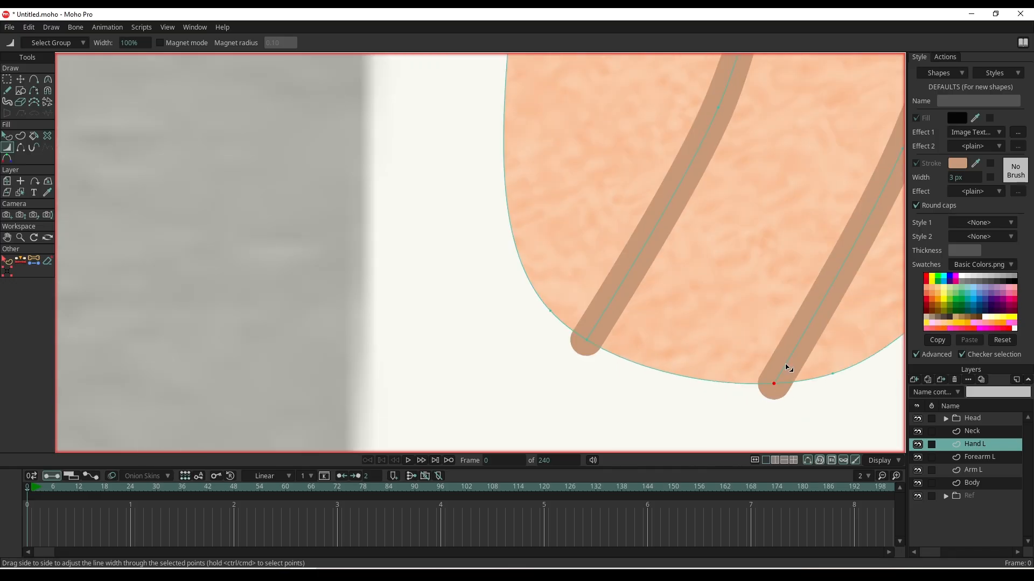
pyautogui.press('u')
pyautogui.click(788, 365)
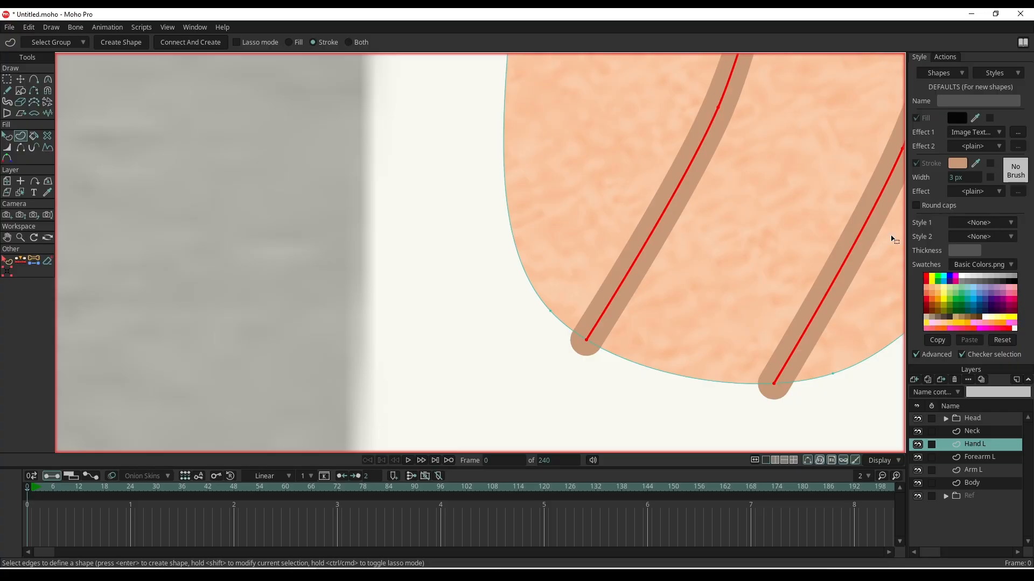
pyautogui.press('Return')
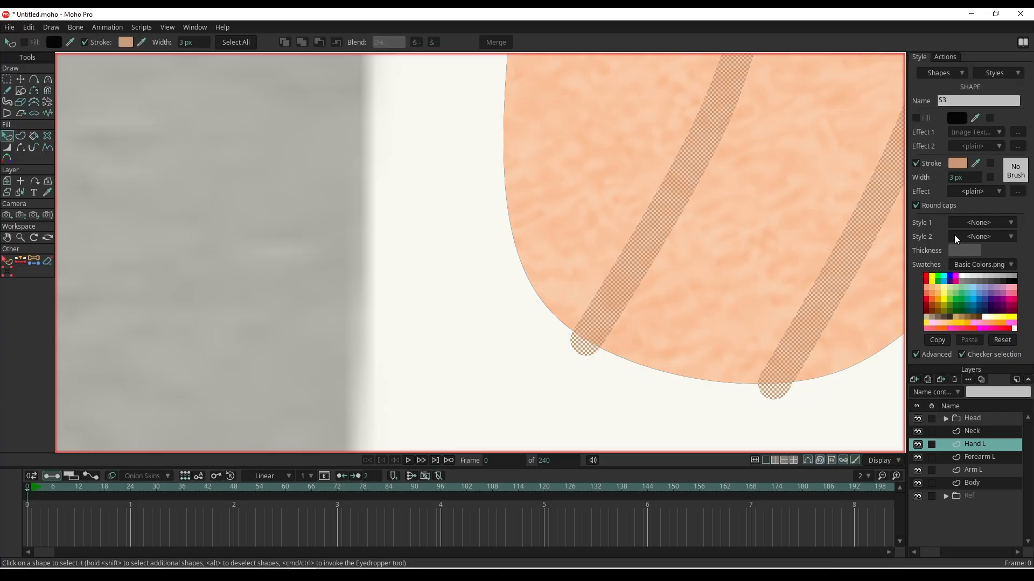
pyautogui.click(934, 205)
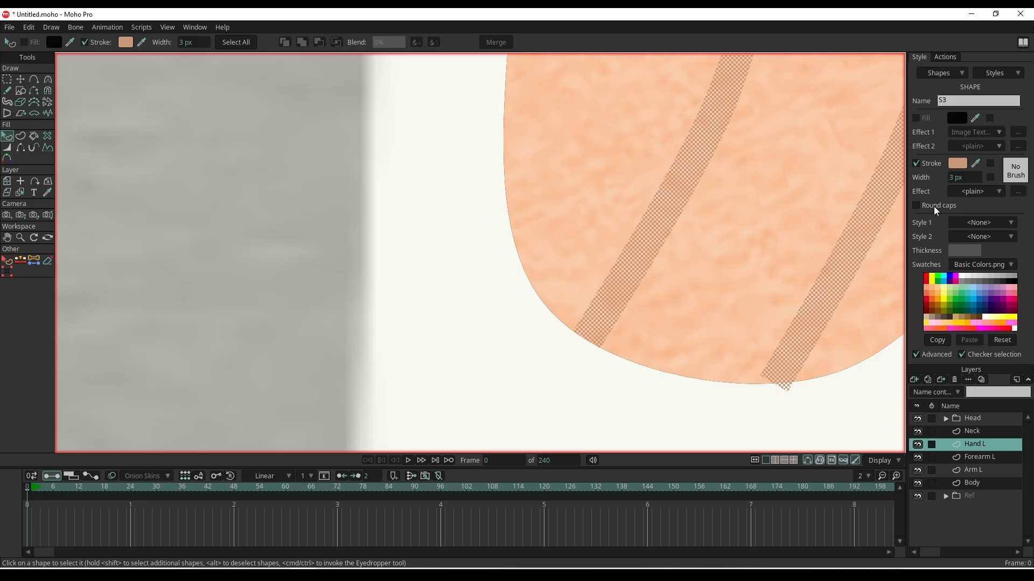
pyautogui.click(842, 423)
# - Adjust the outer finger line's lower end point so that it sits on the hand's bottom outline
pyautogui.scroll(-5, 838, 422)
pyautogui.scroll(5, 800, 350)
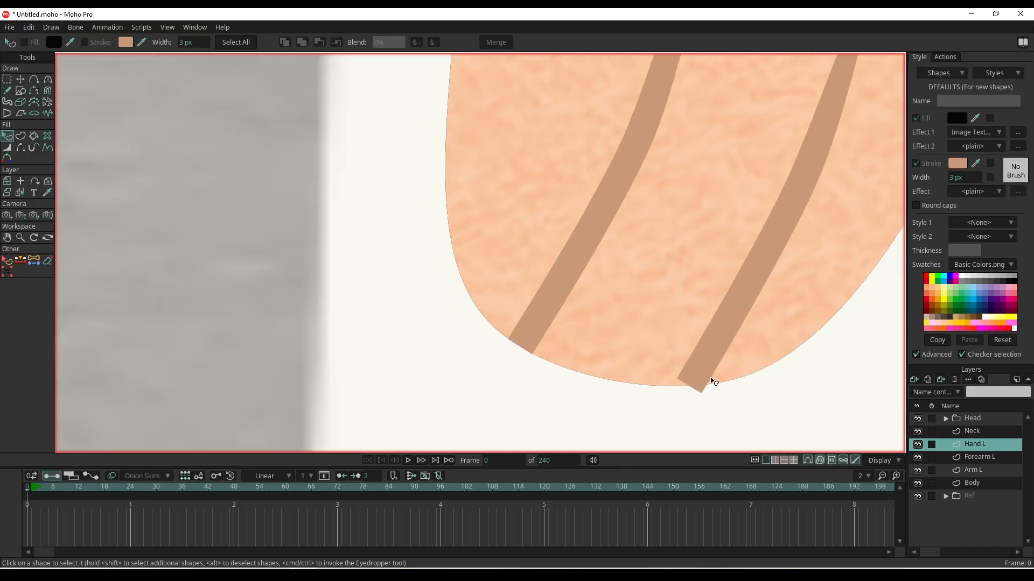
pyautogui.click(700, 391)
pyautogui.press('t')
pyautogui.click(697, 398)
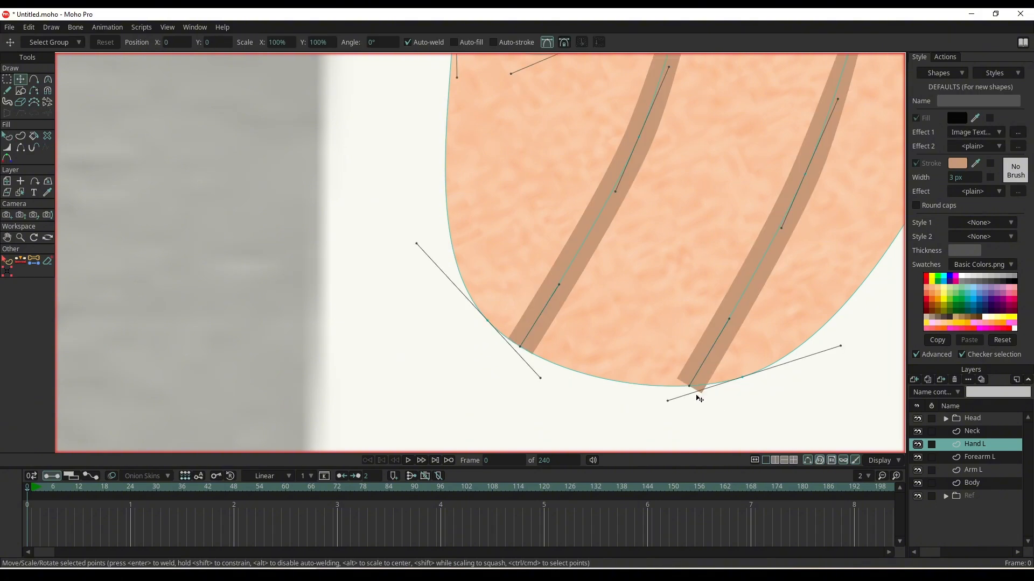
pyautogui.click(689, 387)
pyautogui.moveTo(693, 388); pyautogui.dragTo(686, 387)
pyautogui.hotkey('ctrl', 'z')
pyautogui.scroll(-8, 705, 384)
pyautogui.scroll(5, 726, 352)
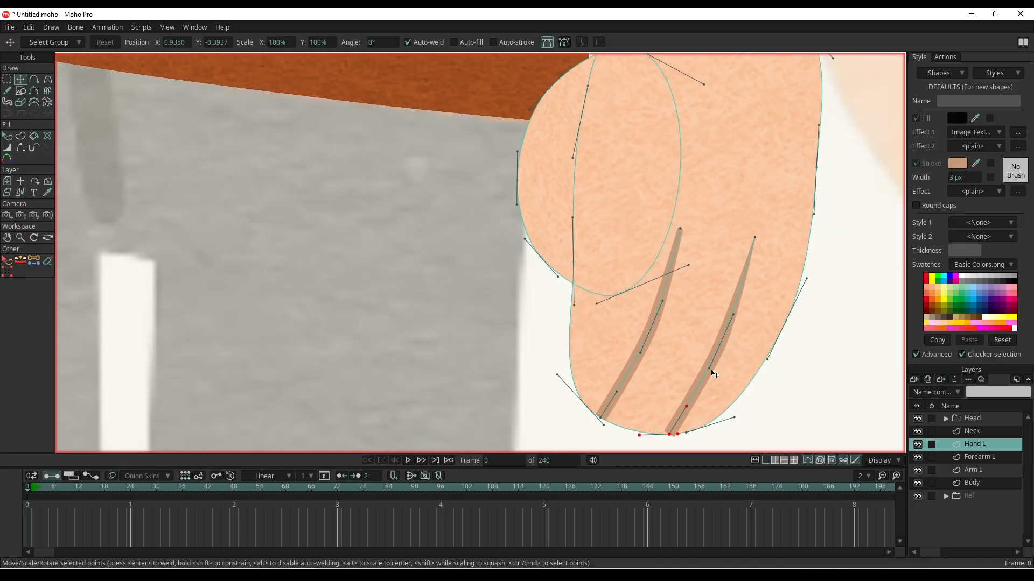
pyautogui.scroll(2, 662, 364)
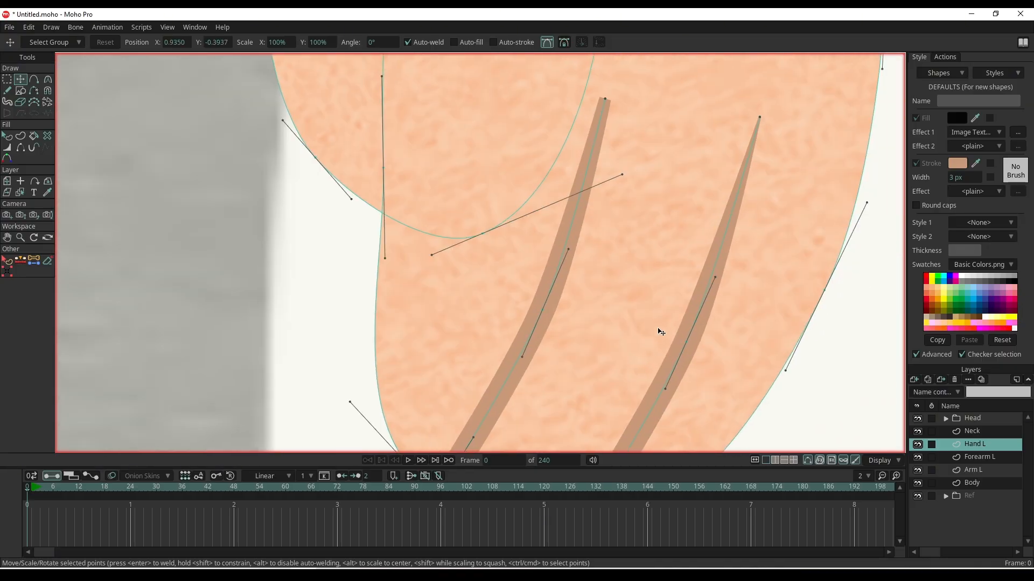
# - Add a point on the thumb oval where it crosses the hand's inner edge, and another higher up on that edge
pyautogui.scroll(-8, 658, 339)
pyautogui.scroll(-5, 749, 358)
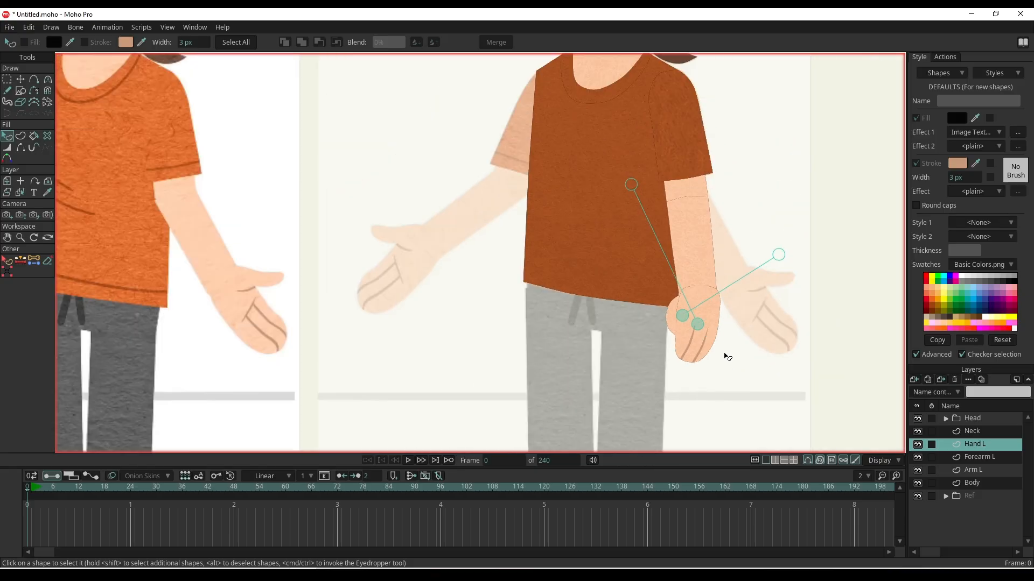
pyautogui.scroll(8, 676, 326)
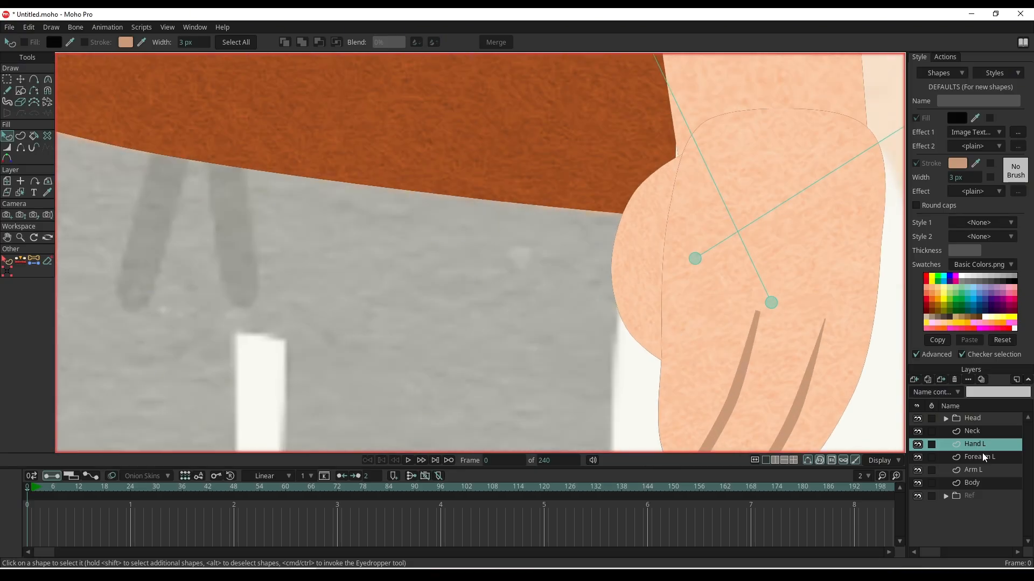
pyautogui.click(673, 349)
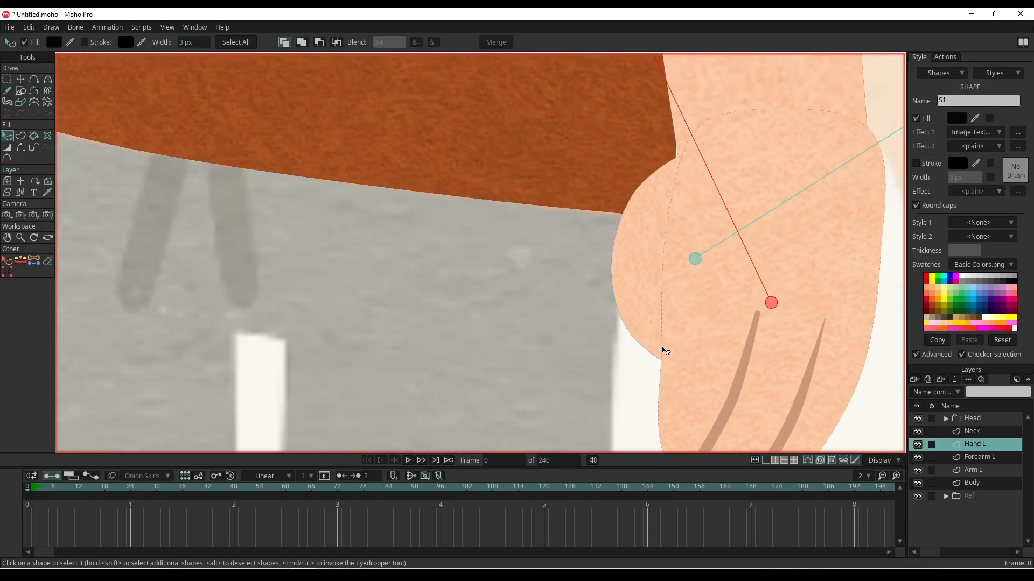
pyautogui.hscroll(-2, 684, 345)
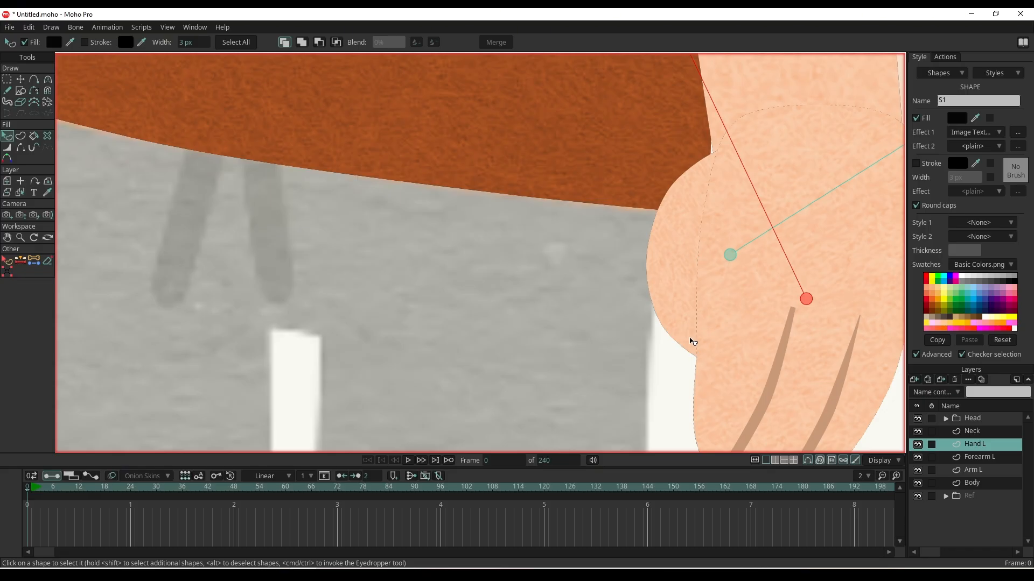
pyautogui.press('a')
pyautogui.scroll(5, 705, 358)
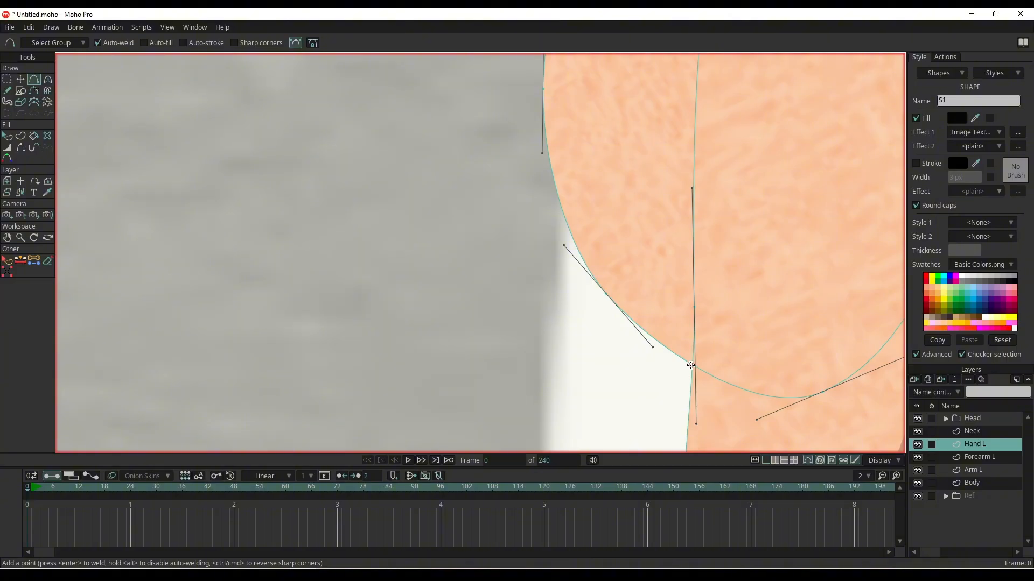
pyautogui.click(691, 365)
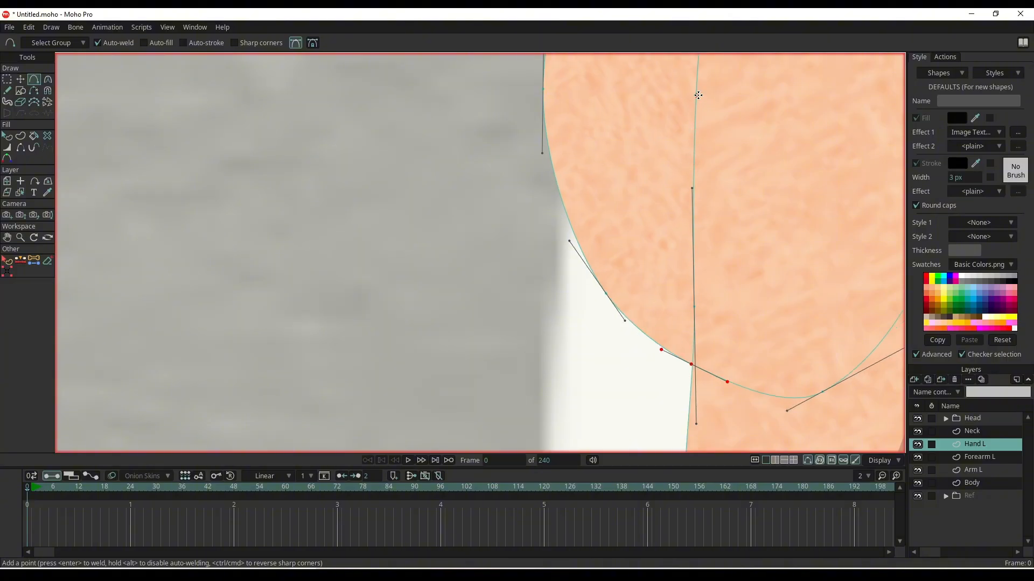
pyautogui.scroll(-2, 697, 88)
pyautogui.click(691, 123)
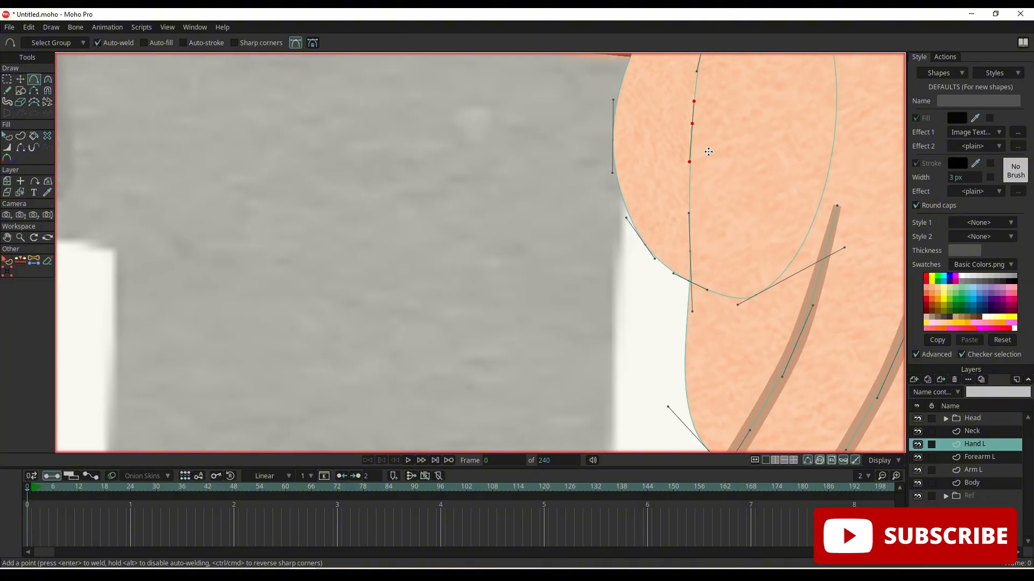
# - Reposition the hand's inner-edge point toward the spot where that edge crosses the thumb outline
pyautogui.press('u')
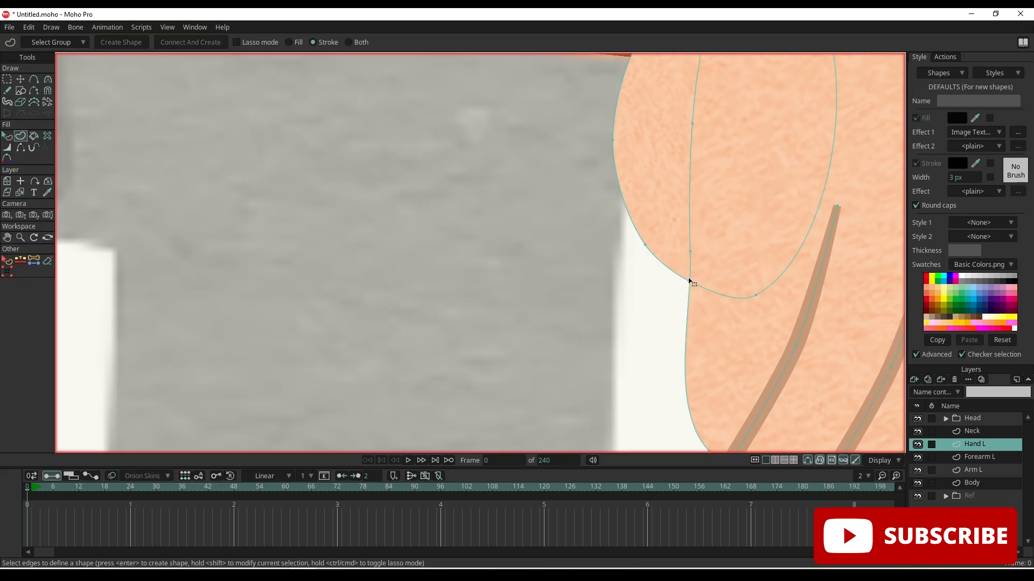
pyautogui.press('t')
pyautogui.click(691, 252)
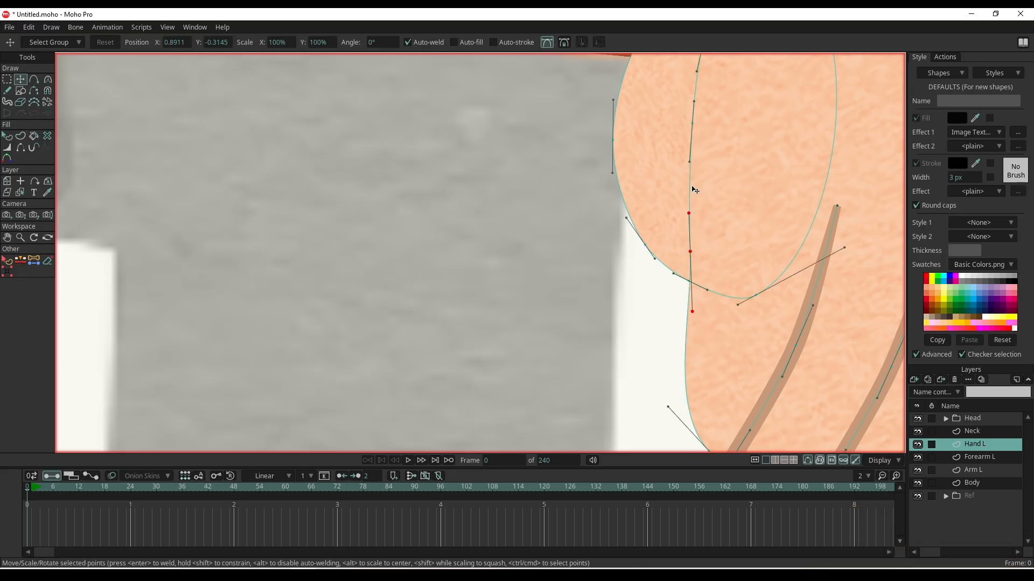
pyautogui.click(692, 195)
pyautogui.click(666, 279)
pyautogui.scroll(7, 665, 280)
pyautogui.moveTo(652, 326); pyautogui.dragTo(547, 383)
pyautogui.moveTo(647, 347); pyautogui.dragTo(650, 350)
pyautogui.moveTo(635, 331); pyautogui.dragTo(624, 402)
# - Add a point on the hand's inner edge near the thumb outline, adjust its position and hide the Bezier handles
pyautogui.press('a')
pyautogui.click(636, 387)
pyautogui.press('t')
pyautogui.moveTo(632, 343); pyautogui.dragTo(618, 382)
pyautogui.click(546, 43)
pyautogui.moveTo(616, 274); pyautogui.dragTo(607, 309)
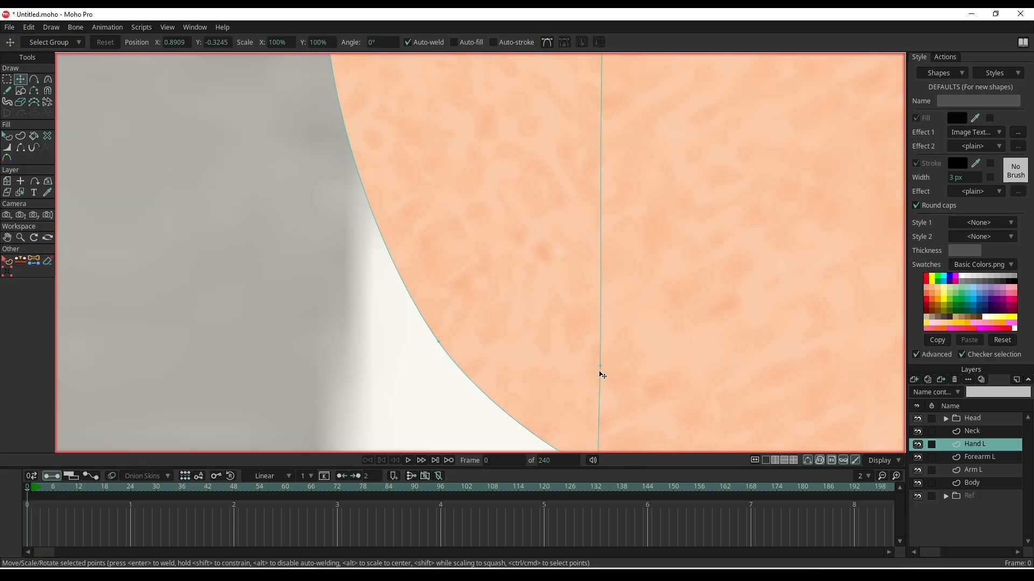
# - Place the hand's inner-edge point exactly where that edge crosses the thumb outline and weld it there
pyautogui.click(580, 380)
pyautogui.moveTo(600, 369); pyautogui.dragTo(579, 413)
pyautogui.scroll(-5, 582, 257)
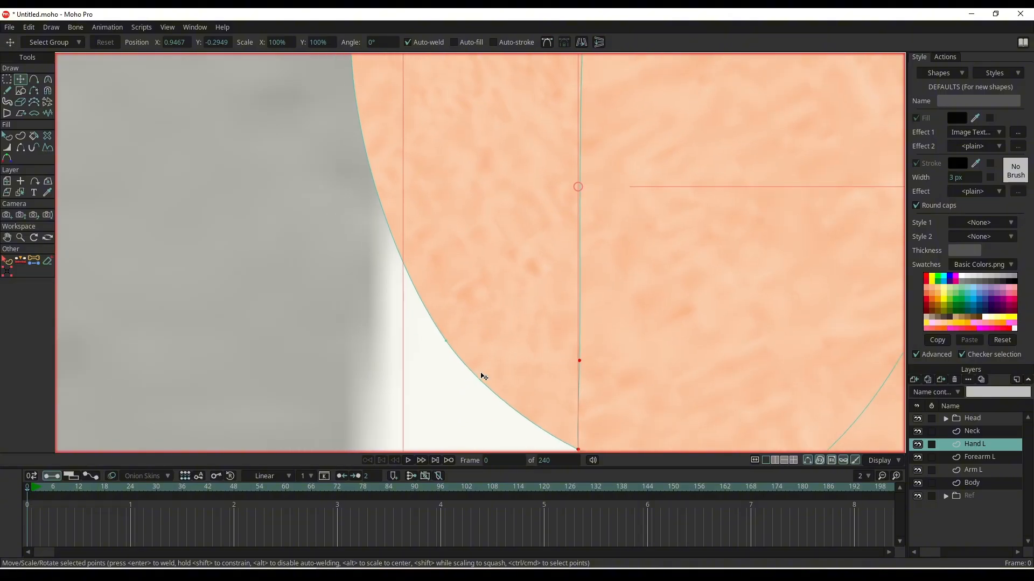
pyautogui.moveTo(487, 259); pyautogui.dragTo(460, 410)
pyautogui.scroll(-5, 531, 246)
pyautogui.moveTo(532, 246); pyautogui.dragTo(497, 410)
pyautogui.press('Return')
# - Create a stroke shape for the thumb crease along the hand's inner edge, using the stroke color sampled from the finger lines
pyautogui.press('g')
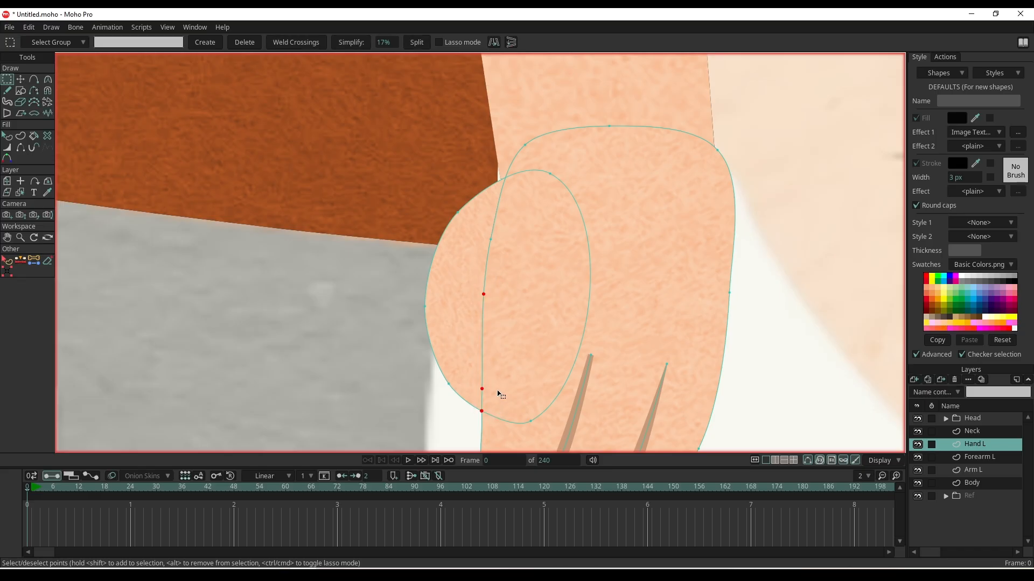
pyautogui.scroll(5, 498, 394)
pyautogui.scroll(-4, 544, 328)
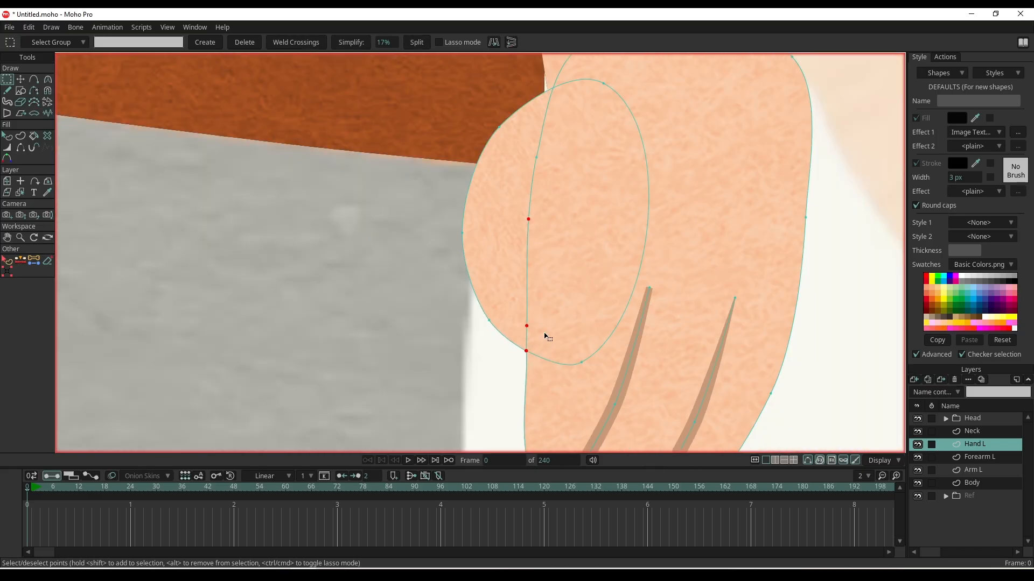
pyautogui.press('u')
pyautogui.scroll(-2, 560, 318)
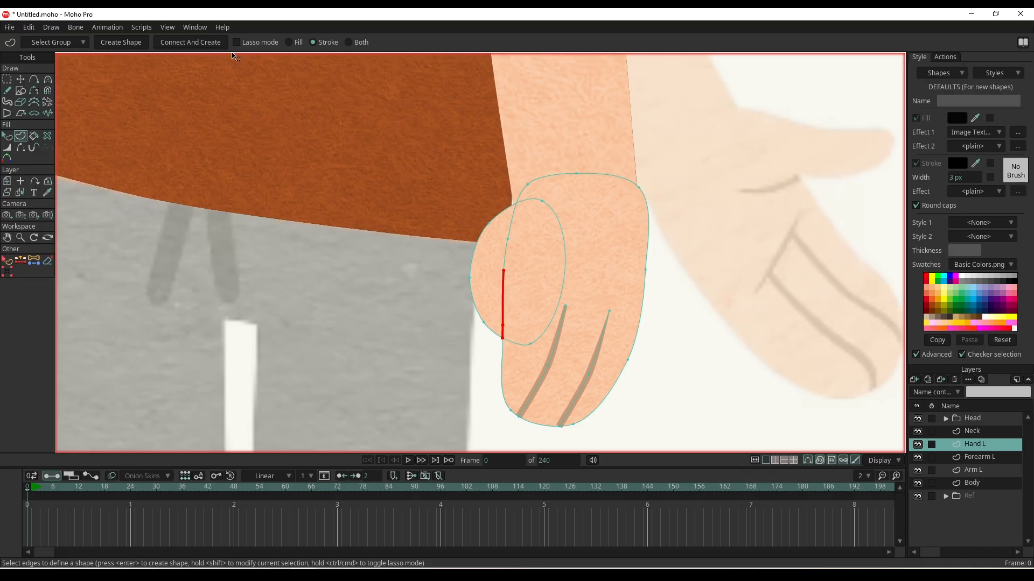
pyautogui.click(139, 45)
pyautogui.hotkey('ctrl', 'z')
pyautogui.moveTo(975, 163)
pyautogui.mouseDown()
pyautogui.moveTo(627, 377)
pyautogui.moveTo(577, 394)
pyautogui.mouseUp()
pyautogui.click(139, 43)
# - Turn off round caps on the thumb-crease stroke and adjust its line width so that it tapers
pyautogui.press('q')
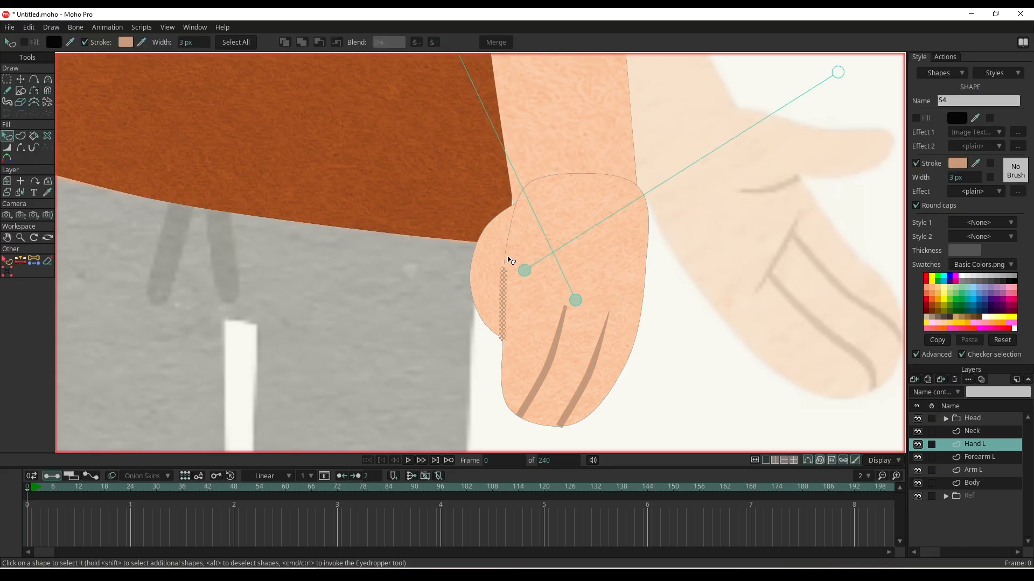
pyautogui.press('w')
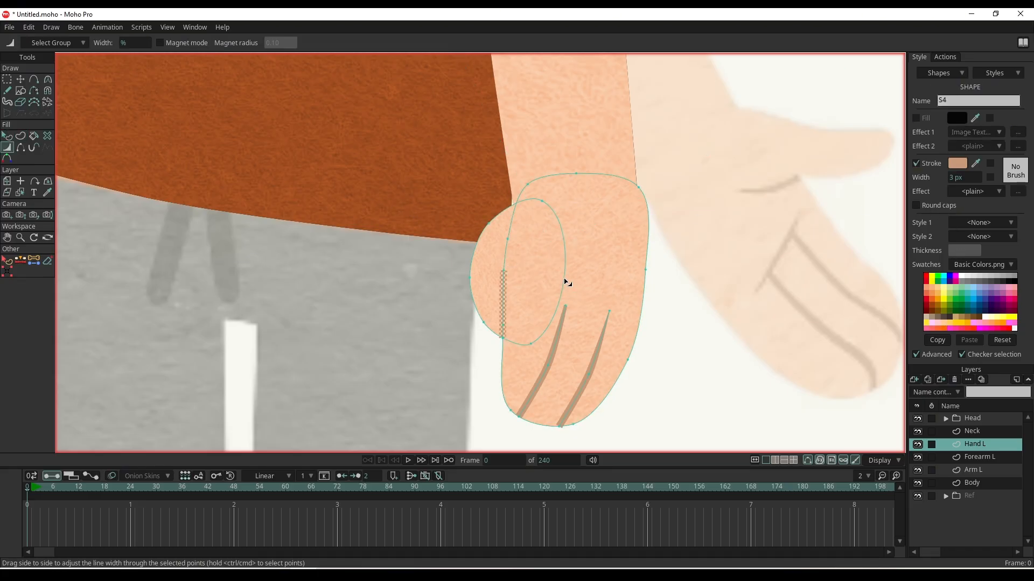
pyautogui.click(418, 313)
pyautogui.scroll(4, 488, 281)
pyautogui.moveTo(530, 263)
pyautogui.mouseDown()
pyautogui.moveTo(508, 265)
pyautogui.moveTo(519, 265)
pyautogui.moveTo(529, 372)
pyautogui.moveTo(513, 403)
pyautogui.mouseUp()
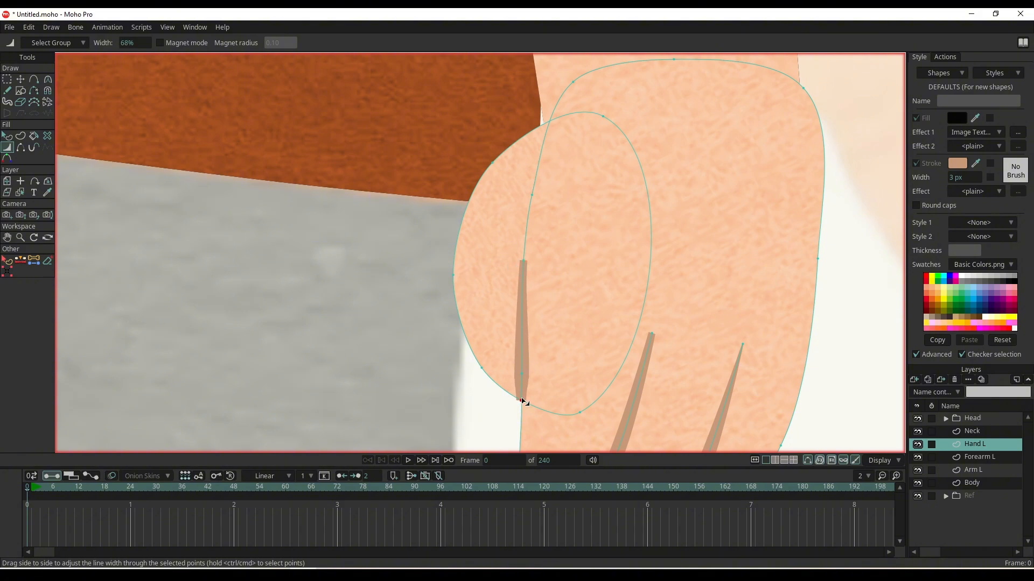
pyautogui.scroll(-5, 522, 399)
pyautogui.moveTo(579, 411); pyautogui.dragTo(632, 390)
pyautogui.press('a')
pyautogui.press('w')
pyautogui.press('q')
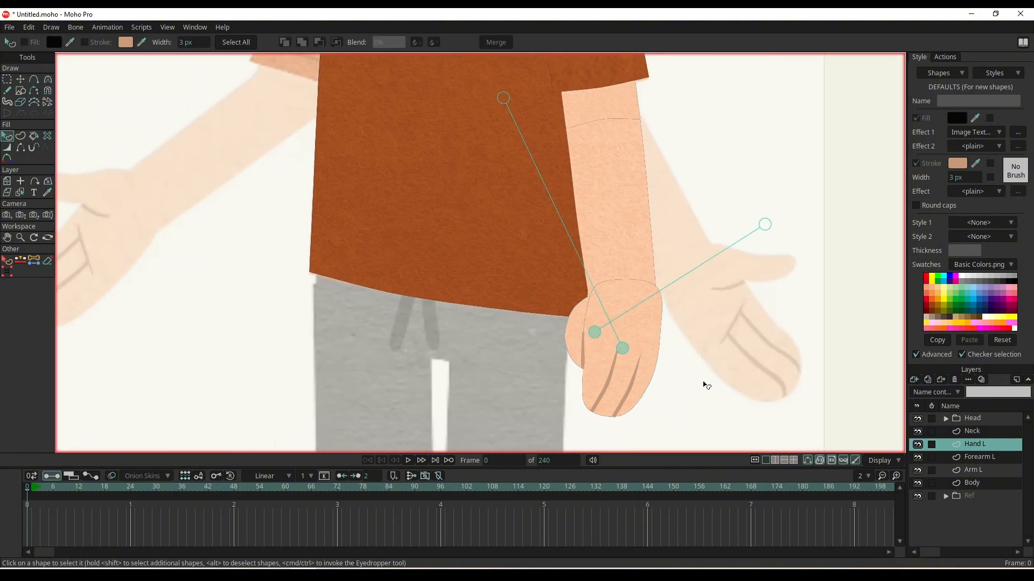
# - Render frame 0 to examine the arm and hand, and close the render preview
pyautogui.scroll(-4, 704, 385)
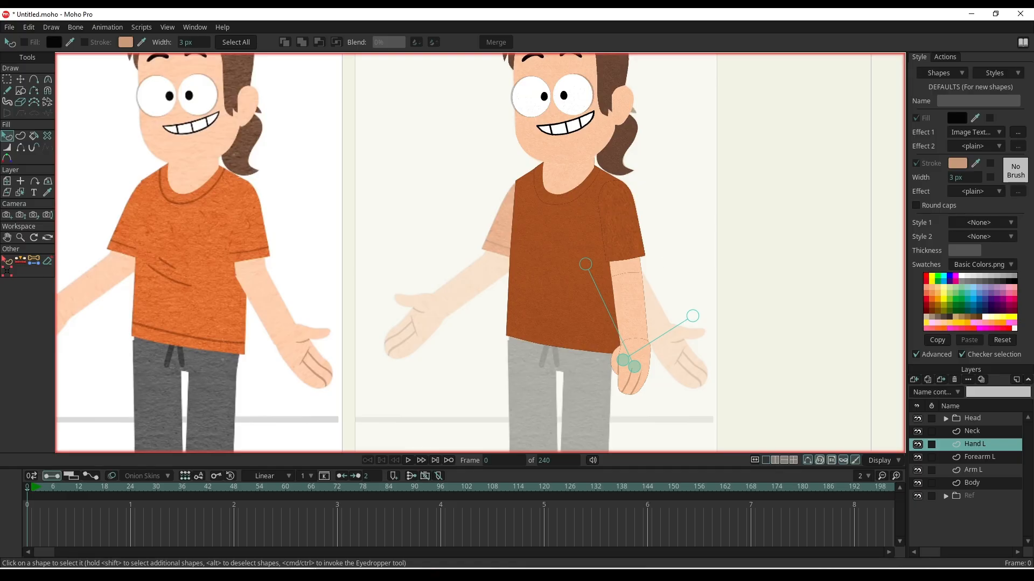
pyautogui.hotkey('ctrl', 'r')
pyautogui.scroll(4, 633, 424)
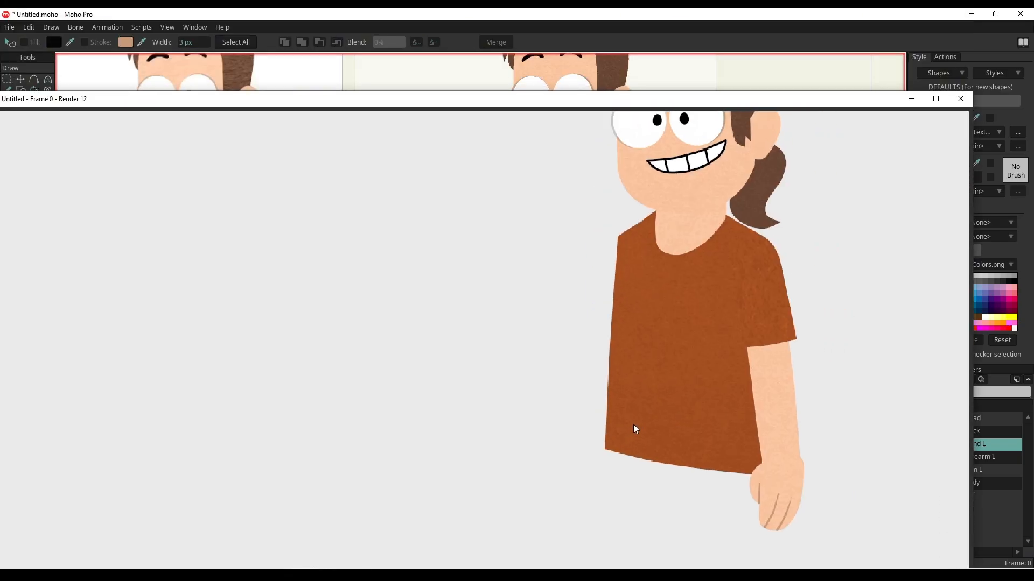
pyautogui.scroll(-4, 617, 388)
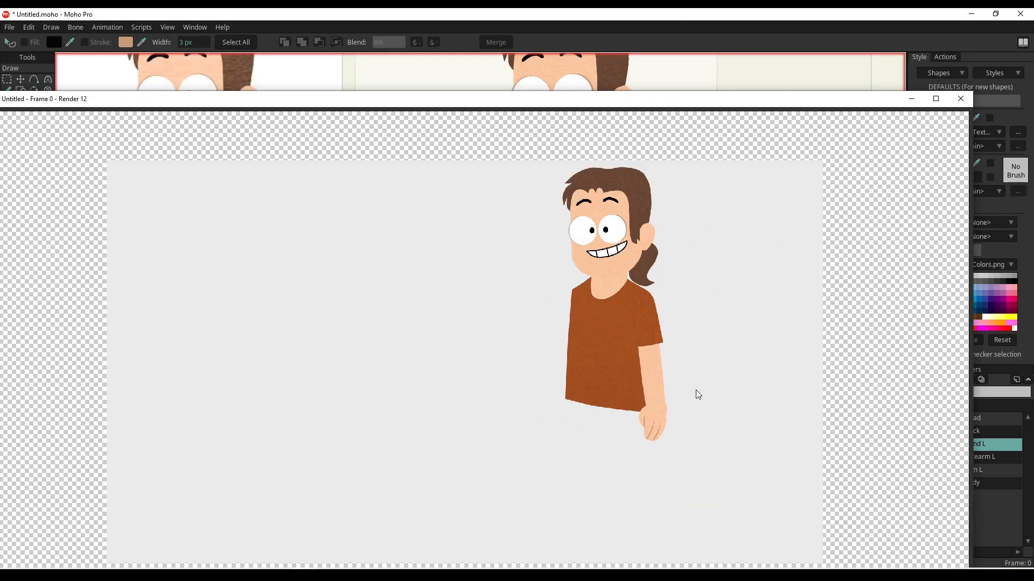
pyautogui.click(984, 97)
pyautogui.scroll(5, 662, 302)
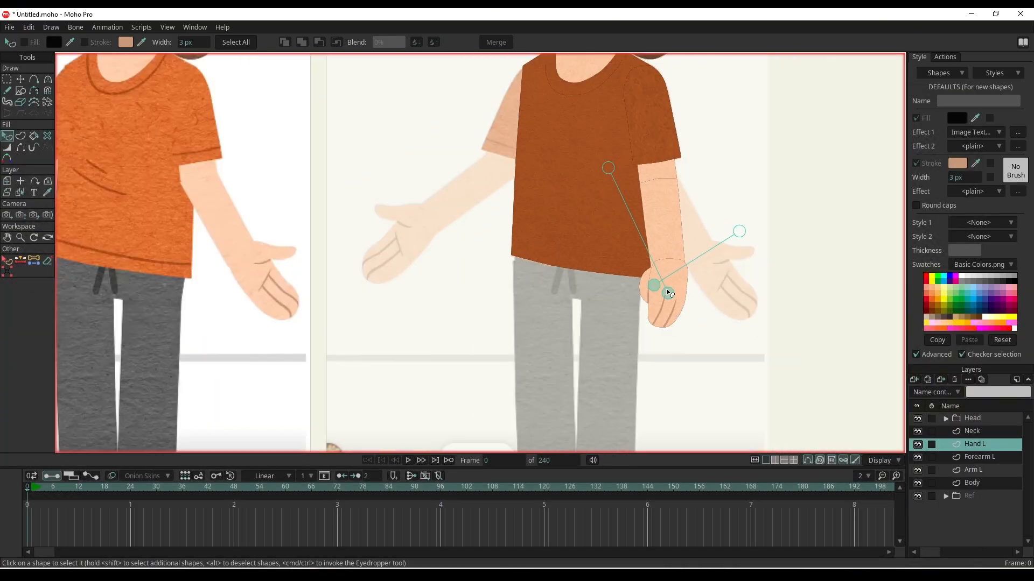
pyautogui.scroll(-2, 668, 294)
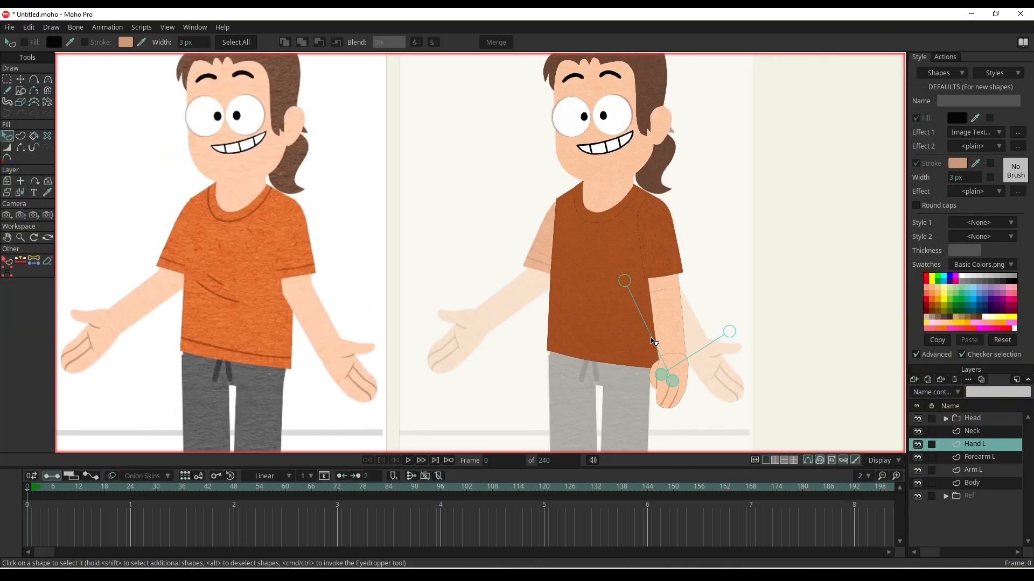
# - Group the Hand L, Forearm L and Arm L layers and rename the group ARM L
pyautogui.keyDown('shift'); pyautogui.click(979, 469); pyautogui.keyUp('shift')
pyautogui.rightClick(986, 454)
pyautogui.click(987, 514)
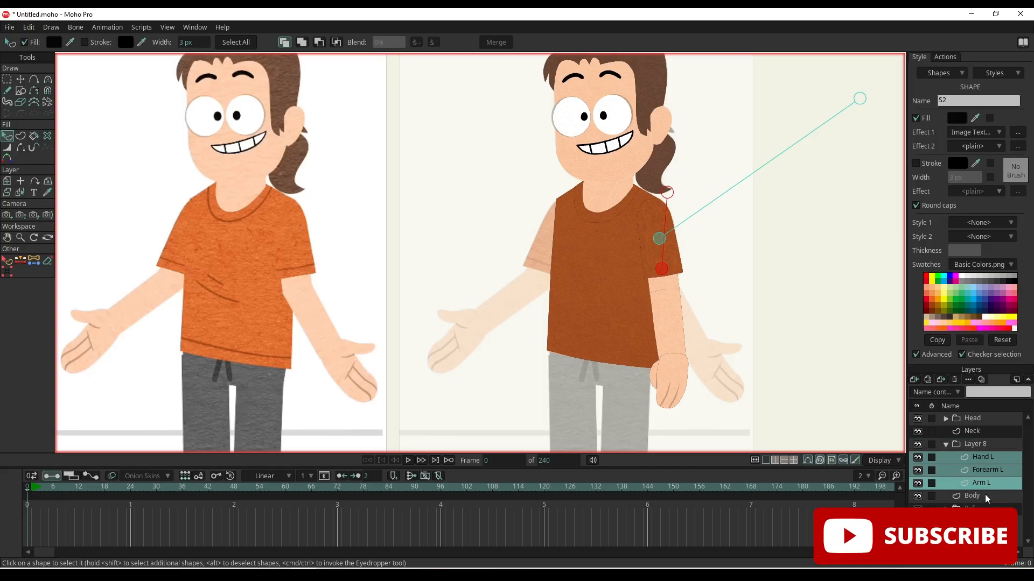
pyautogui.click(975, 445)
pyautogui.doubleClick(976, 444)
pyautogui.write('ARM')
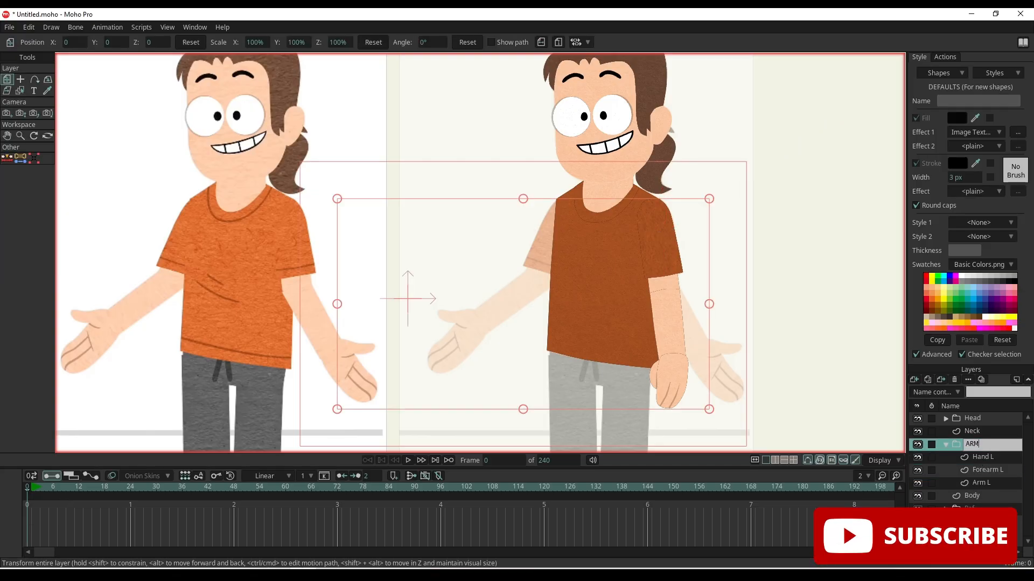
pyautogui.write(' L')
pyautogui.press('Return')
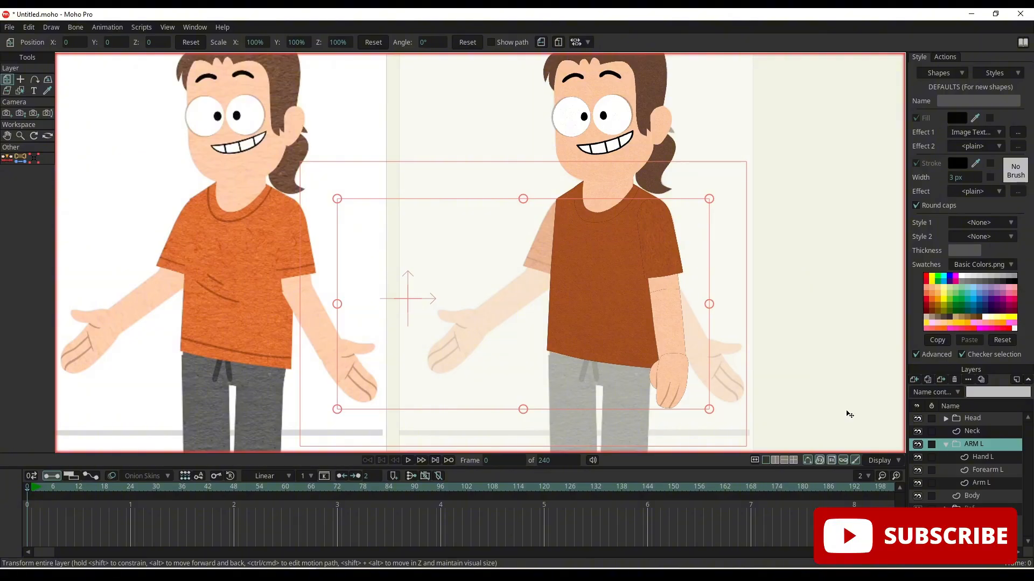
# - Set the origins of the ARM L group and its Arm L layer at the shoulder
pyautogui.press('o')
pyautogui.click(656, 214)
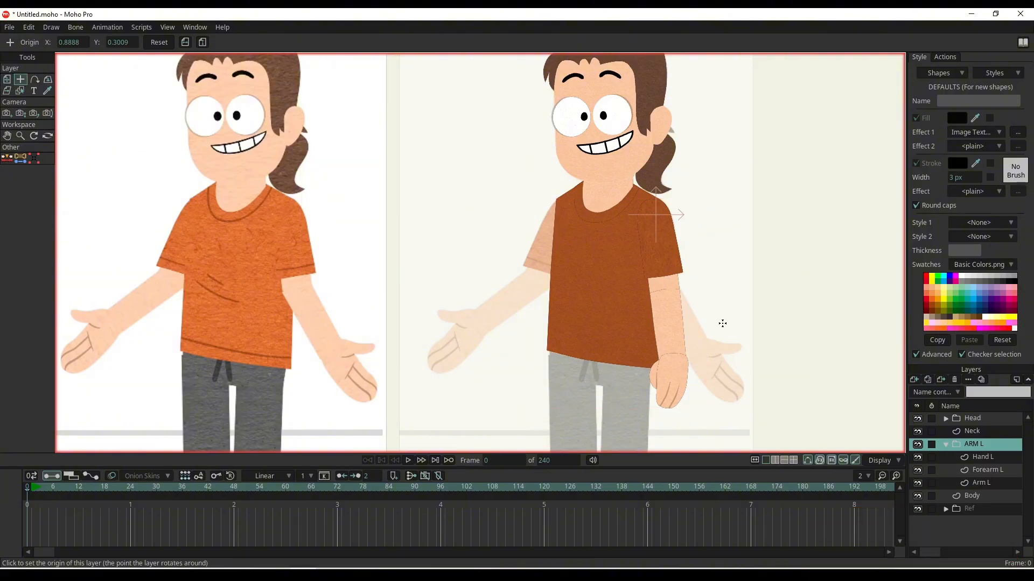
pyautogui.click(983, 482)
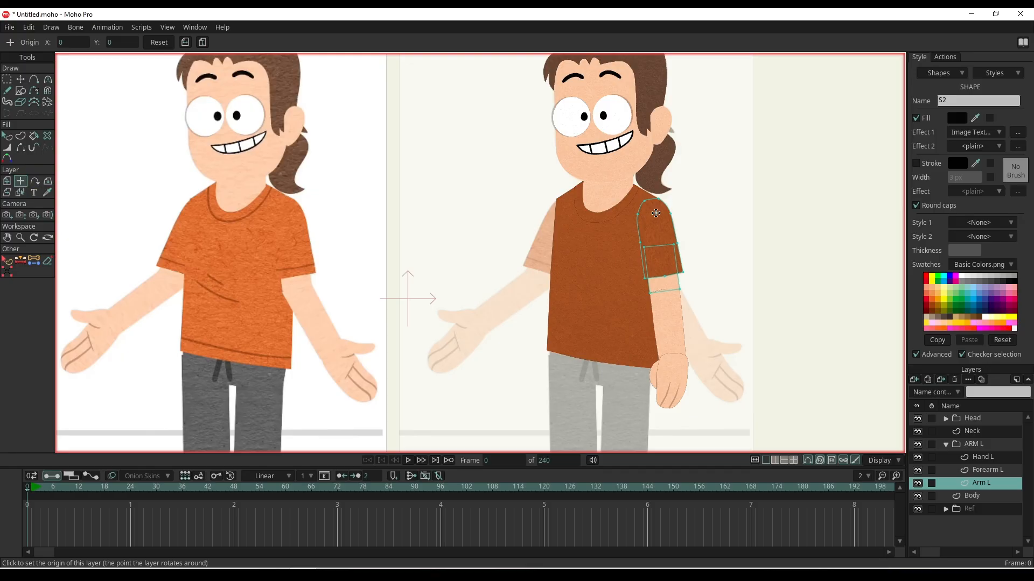
# - Set the Forearm L layer's origin at the elbow and the Hand L layer's origin at the wrist
pyautogui.click(976, 473)
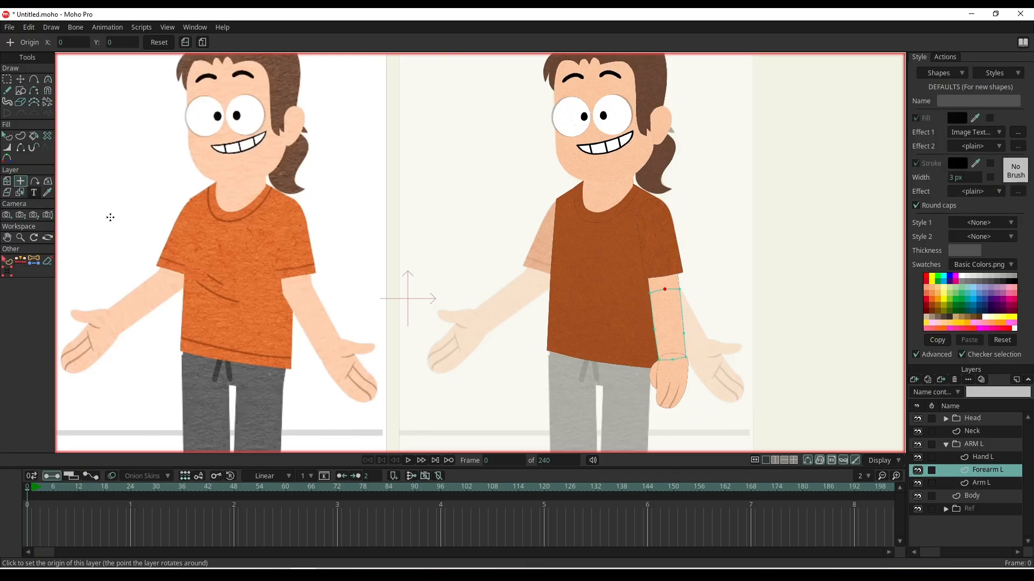
pyautogui.click(665, 290)
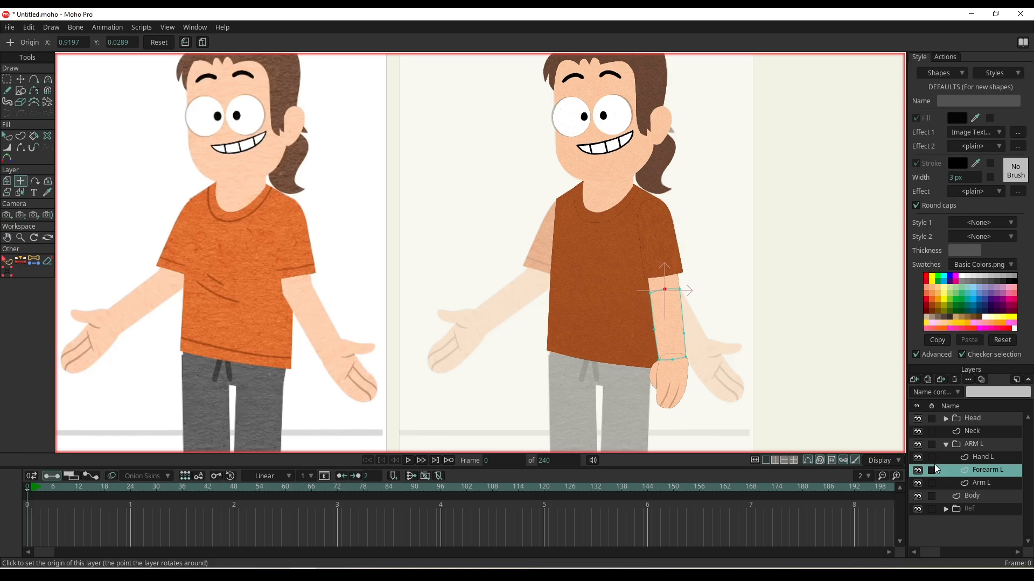
pyautogui.click(990, 484)
pyautogui.click(978, 494)
pyautogui.click(982, 458)
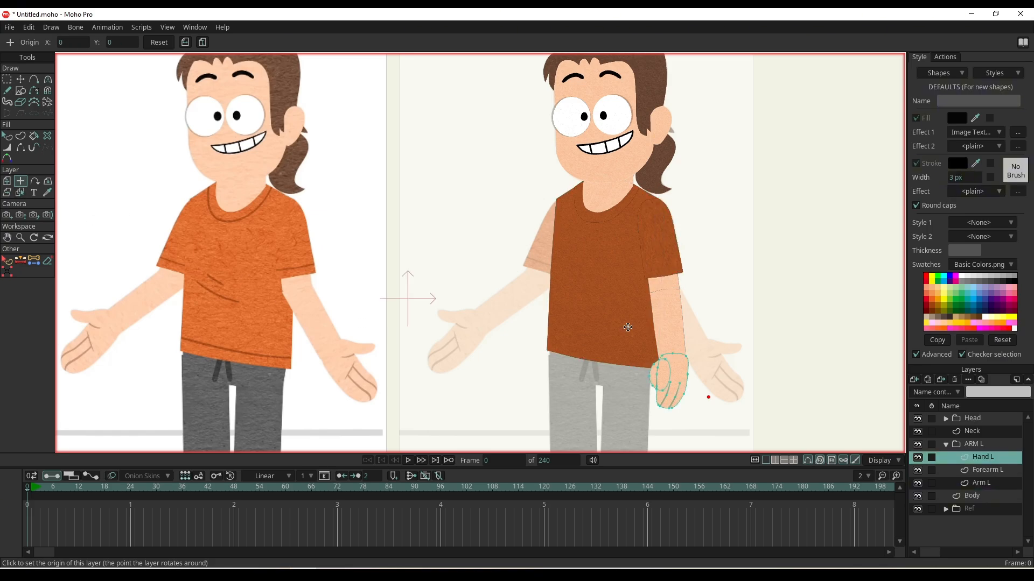
pyautogui.click(675, 360)
# - Delete the stray point beside the hand in the Hand L layer
pyautogui.scroll(5, 689, 396)
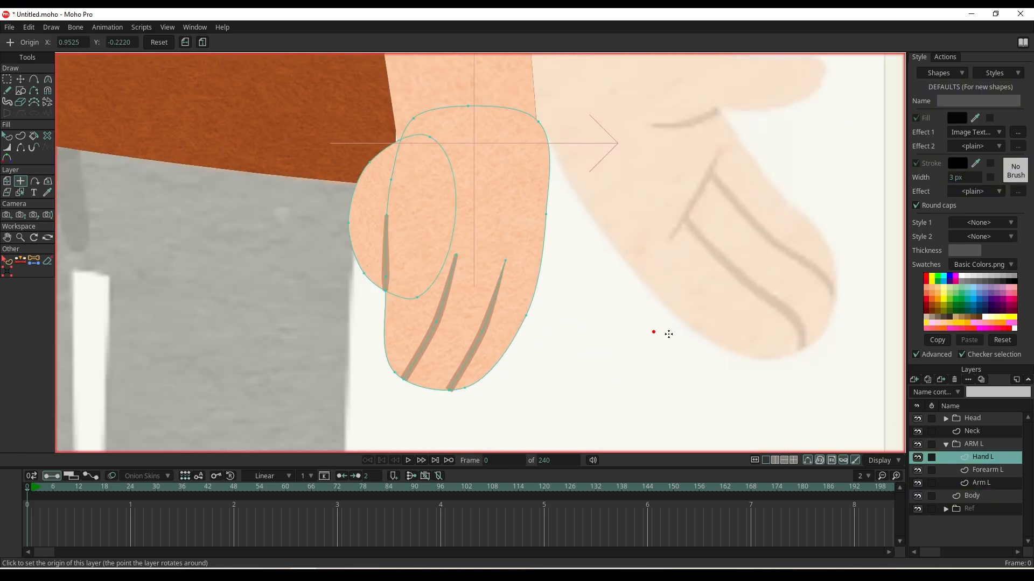
pyautogui.press('d')
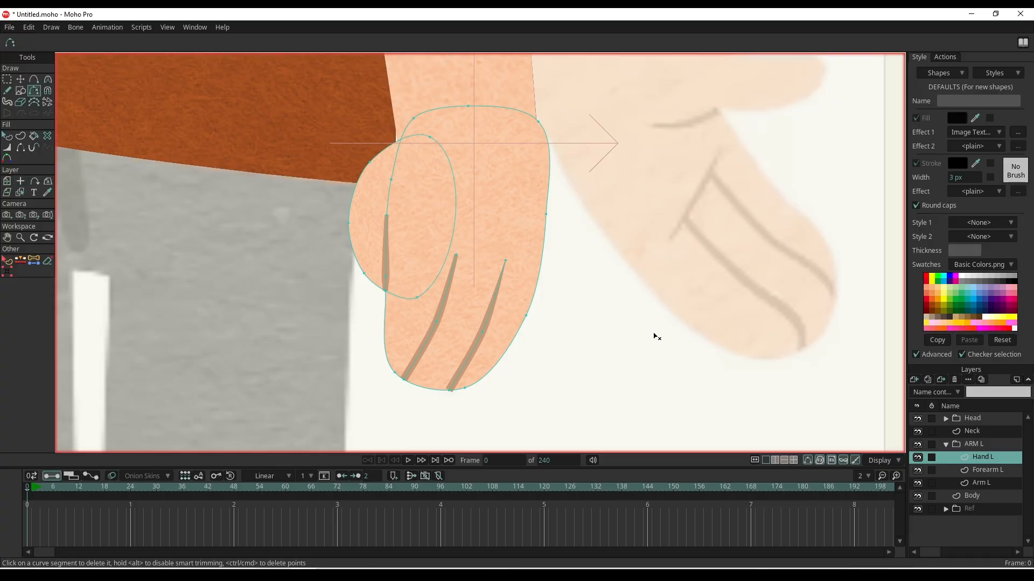
pyautogui.scroll(-8, 669, 357)
pyautogui.scroll(3, 658, 312)
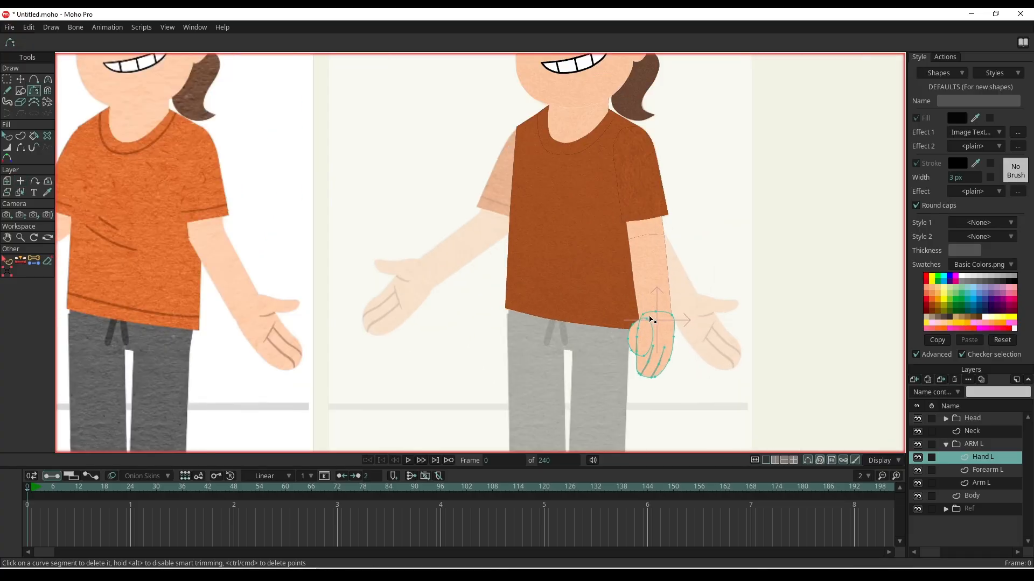
pyautogui.moveTo(649, 317); pyautogui.dragTo(671, 343)
# - Collapse the ARM L group and set the Body layer's origin at the waist, near the middle of the shirt hem
pyautogui.click(946, 445)
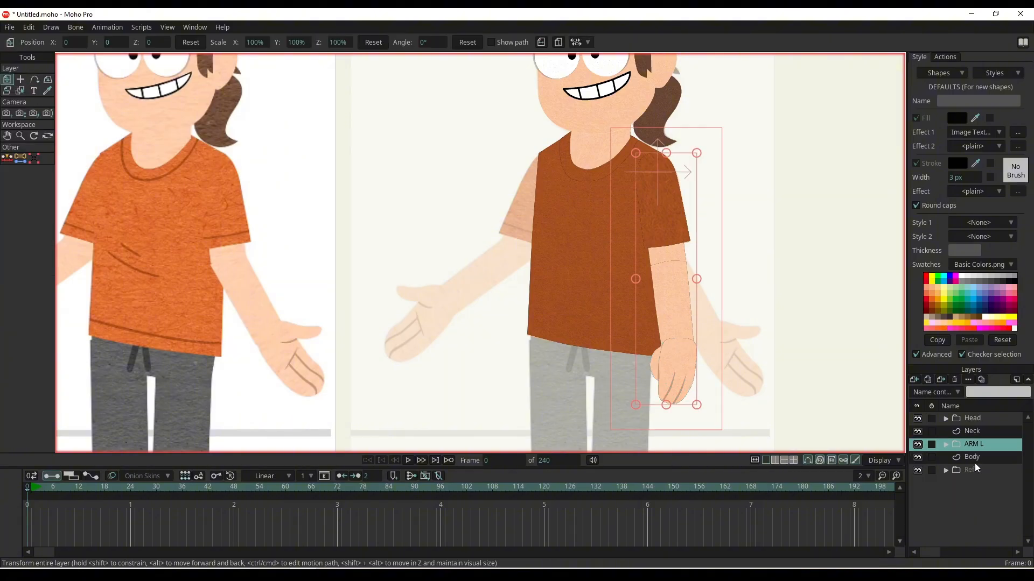
pyautogui.click(972, 457)
pyautogui.click(20, 181)
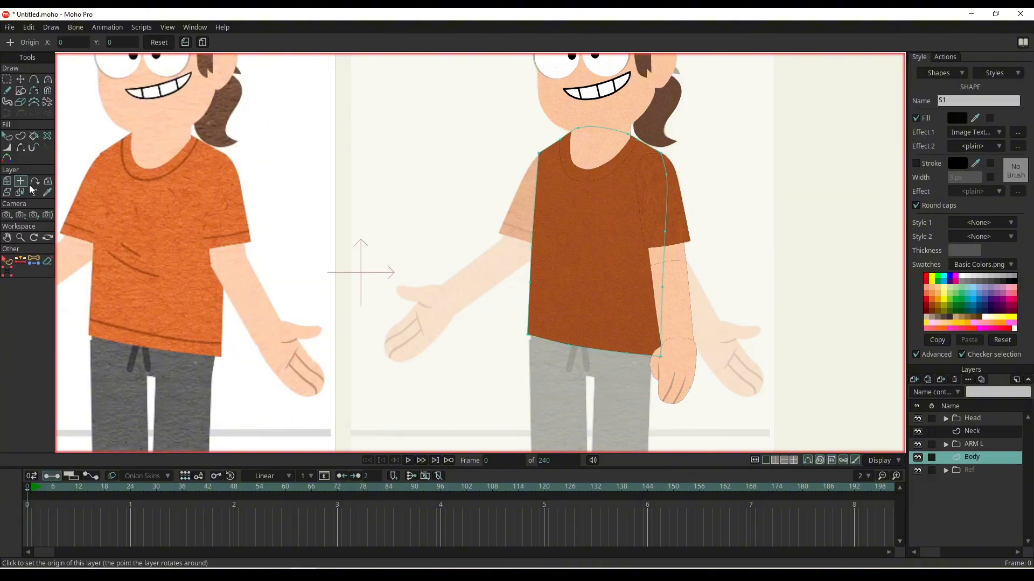
pyautogui.click(588, 341)
# - Set the Head group's origin at the chin above the neck and the Neck layer's origin at the base of the neck
pyautogui.moveTo(678, 335); pyautogui.dragTo(680, 364)
pyautogui.click(972, 420)
pyautogui.moveTo(602, 155); pyautogui.dragTo(596, 204)
pyautogui.click(593, 203)
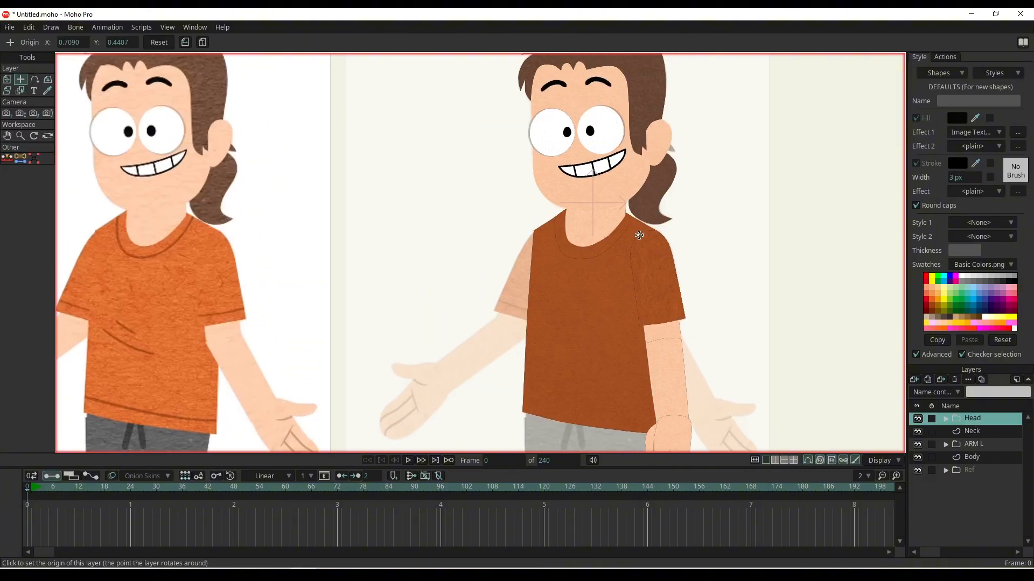
pyautogui.click(963, 431)
pyautogui.scroll(-3, 638, 289)
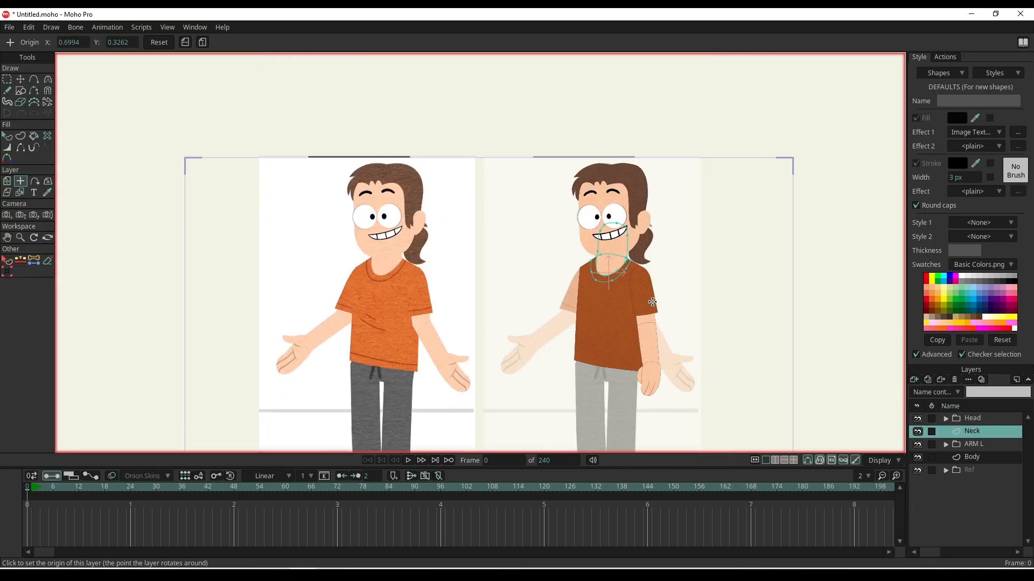
pyautogui.scroll(5, 668, 285)
# - Duplicate the ARM L group and rename the copy ARM R
pyautogui.click(967, 445)
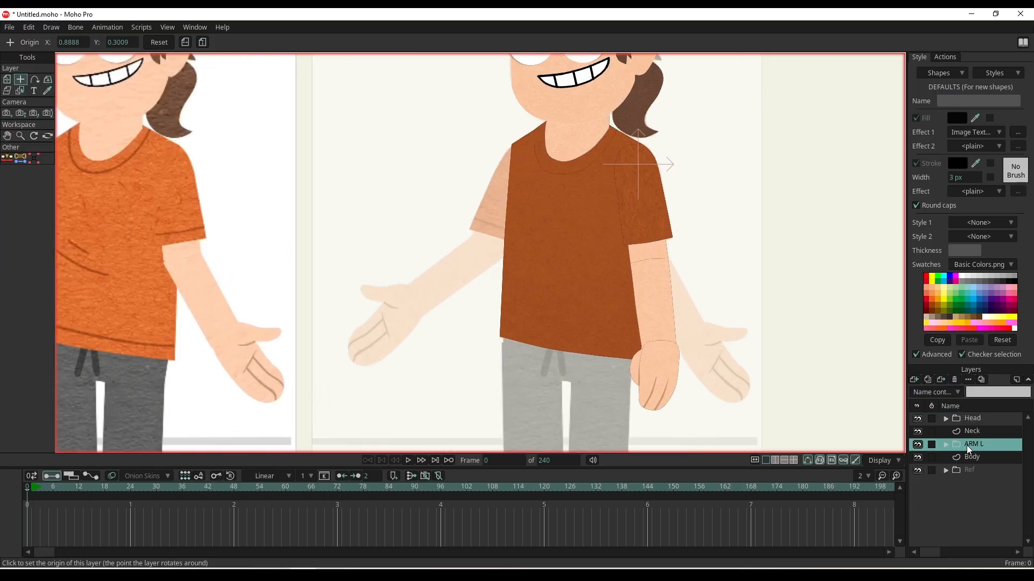
pyautogui.rightClick(966, 444)
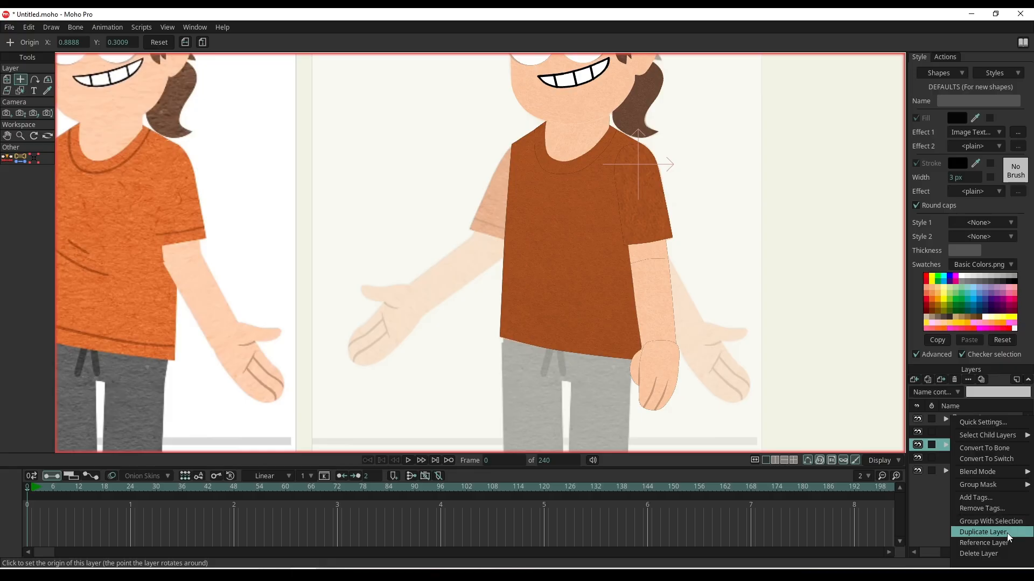
pyautogui.click(1006, 533)
pyautogui.doubleClick(978, 448)
pyautogui.write('A')
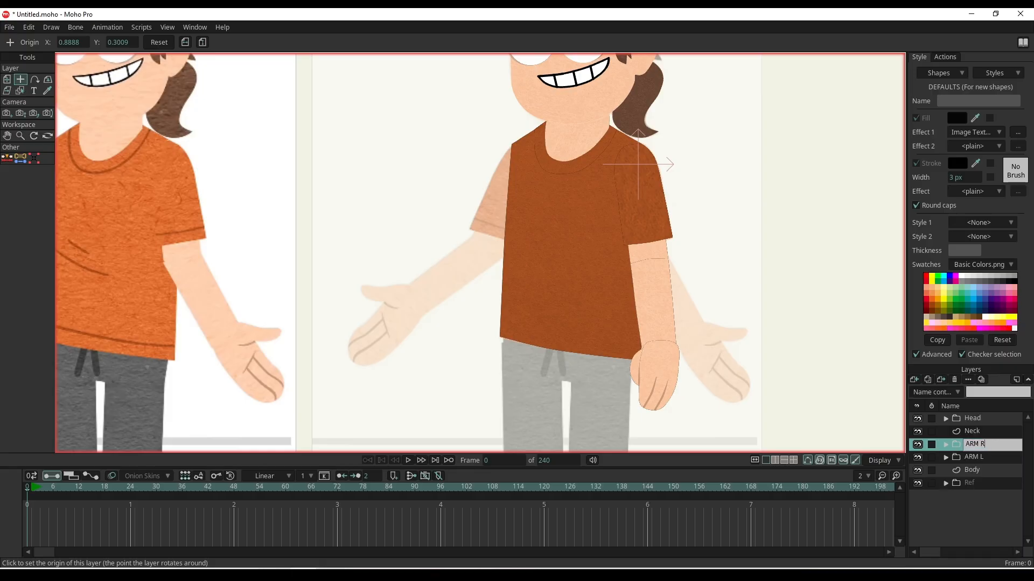
pyautogui.write('RM R')
pyautogui.press('Return')
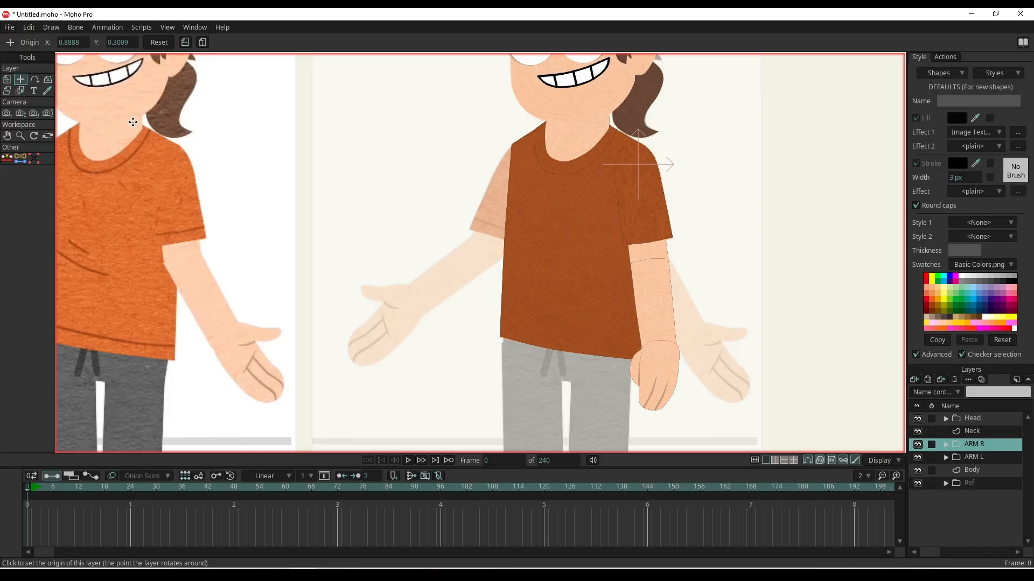
# - Flip the ARM R group horizontally and move it across the body to the opposite shoulder
pyautogui.click(10, 83)
pyautogui.click(558, 43)
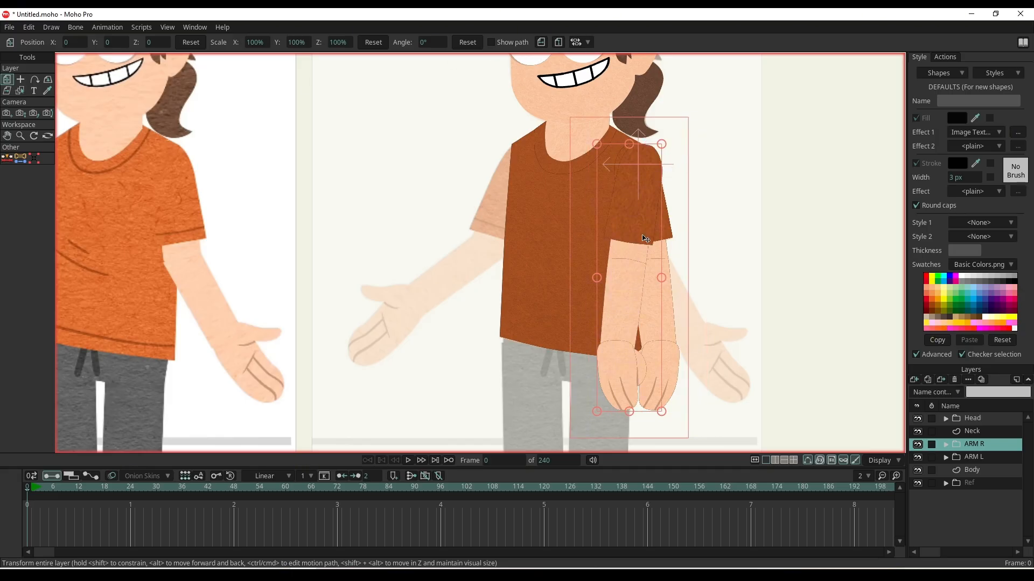
pyautogui.moveTo(645, 238); pyautogui.dragTo(521, 224)
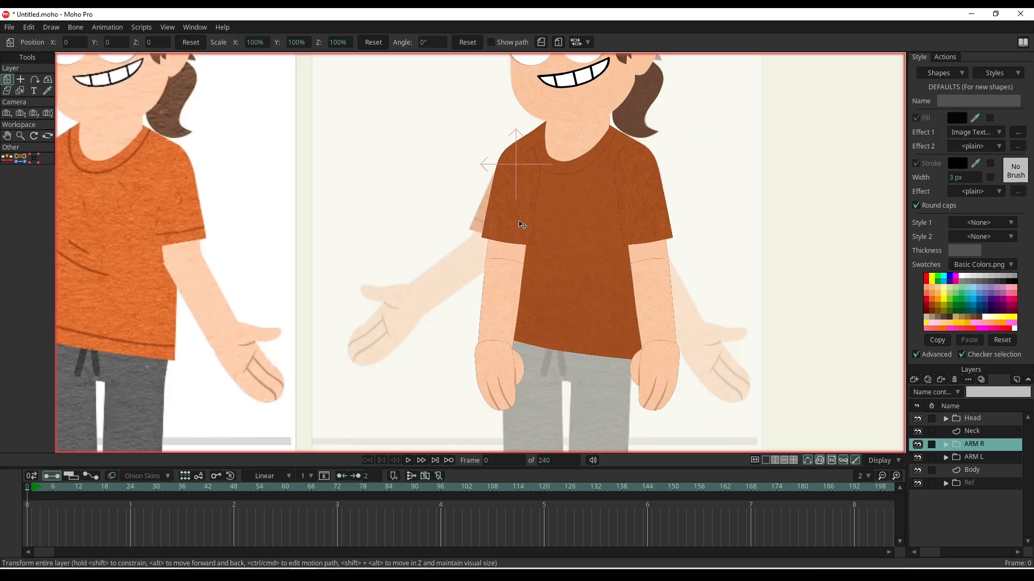
# - Rotate the ARM R group to -4.3°, set its X position at -0.3538 by the shoulder, and scale it to 98.8%
pyautogui.moveTo(547, 392); pyautogui.dragTo(528, 382)
pyautogui.moveTo(507, 275); pyautogui.dragTo(503, 274)
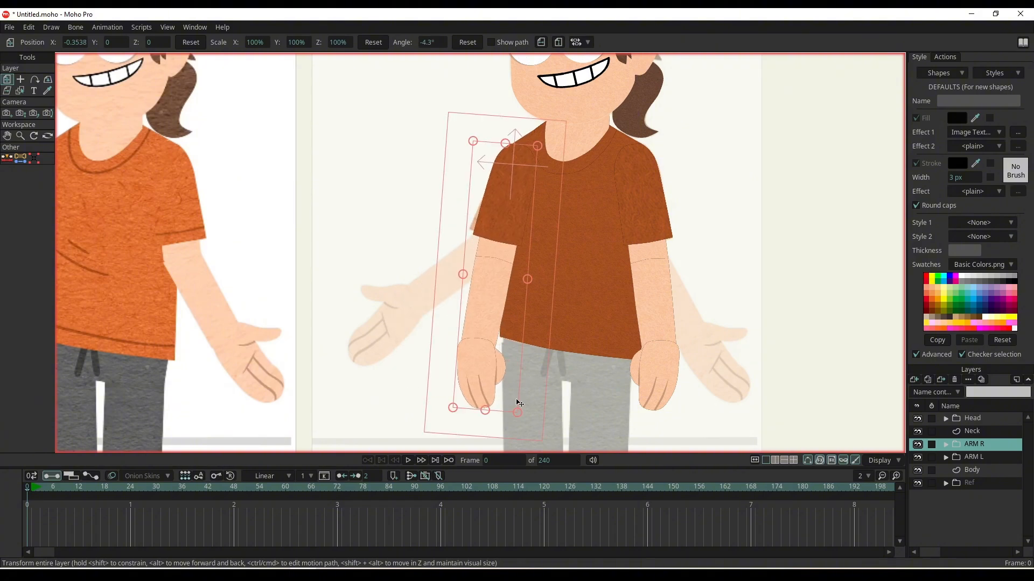
pyautogui.moveTo(518, 413); pyautogui.dragTo(517, 414)
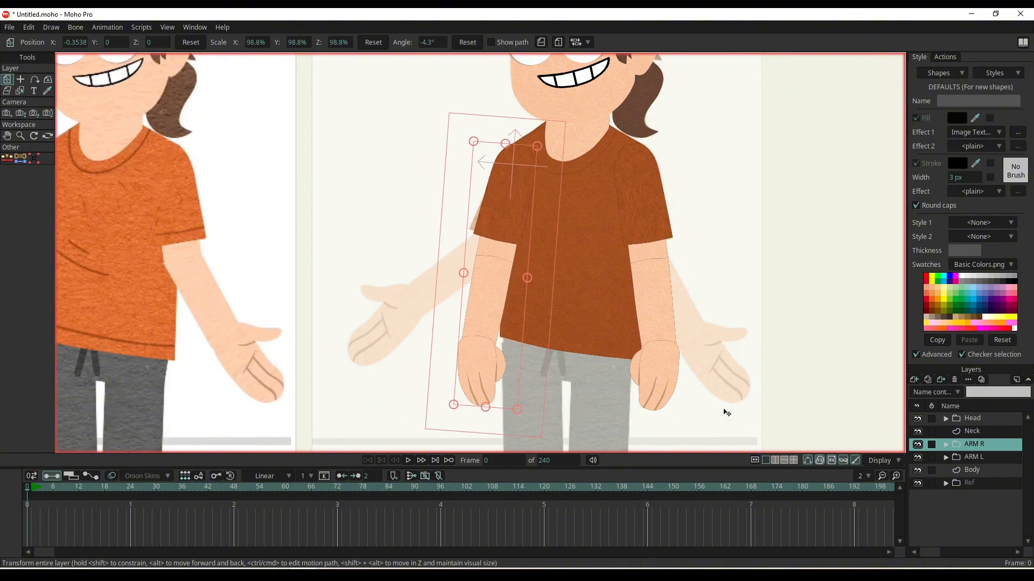
# - Move the ARM R group below the Body layer in the layer order
pyautogui.moveTo(979, 451); pyautogui.dragTo(966, 477)
pyautogui.scroll(-3, 692, 272)
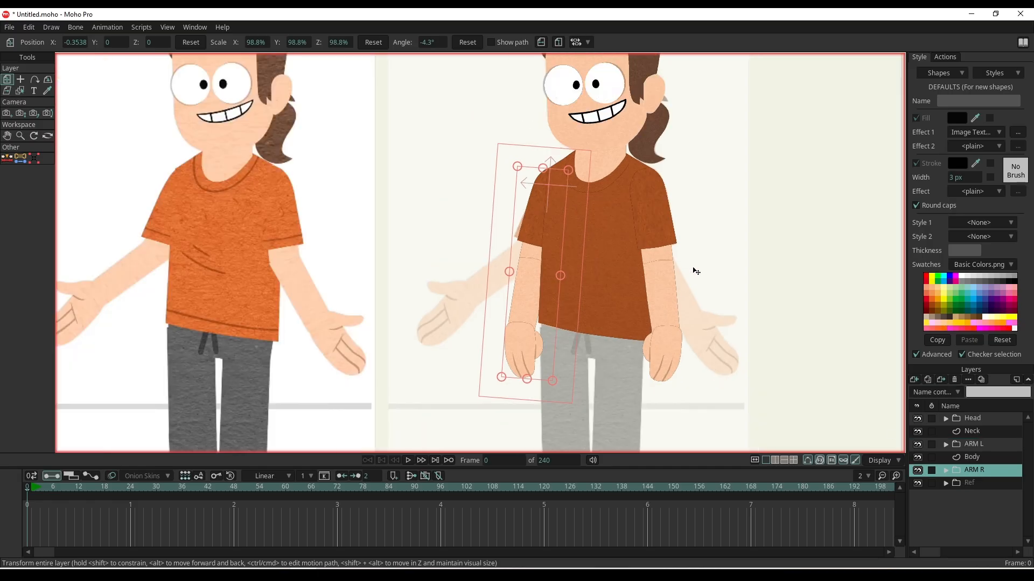
pyautogui.moveTo(734, 278); pyautogui.dragTo(709, 283)
pyautogui.scroll(-1, 706, 287)
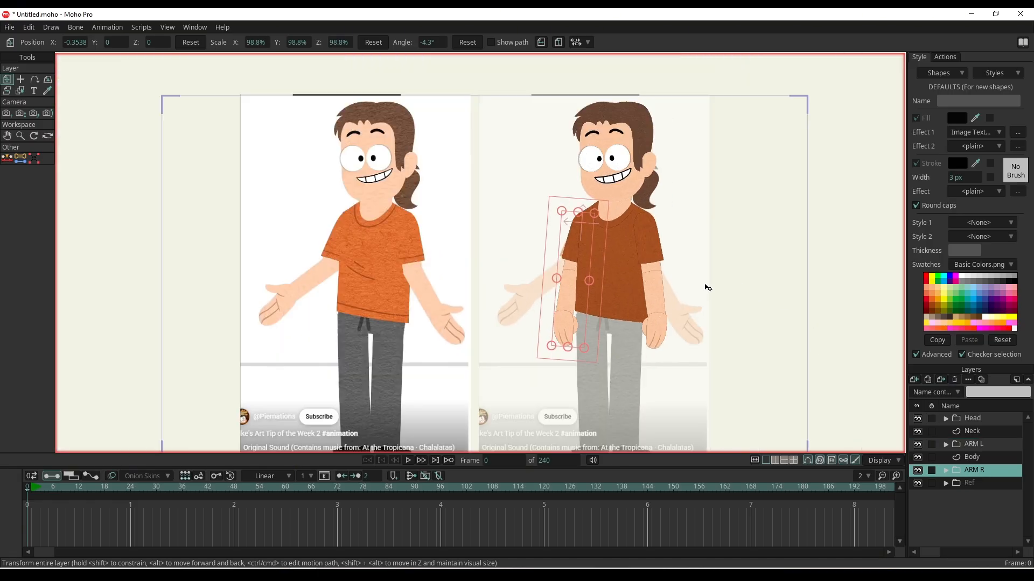
# - Render the current frame to check the character with both arms, and close the render
pyautogui.scroll(1, 531, 308)
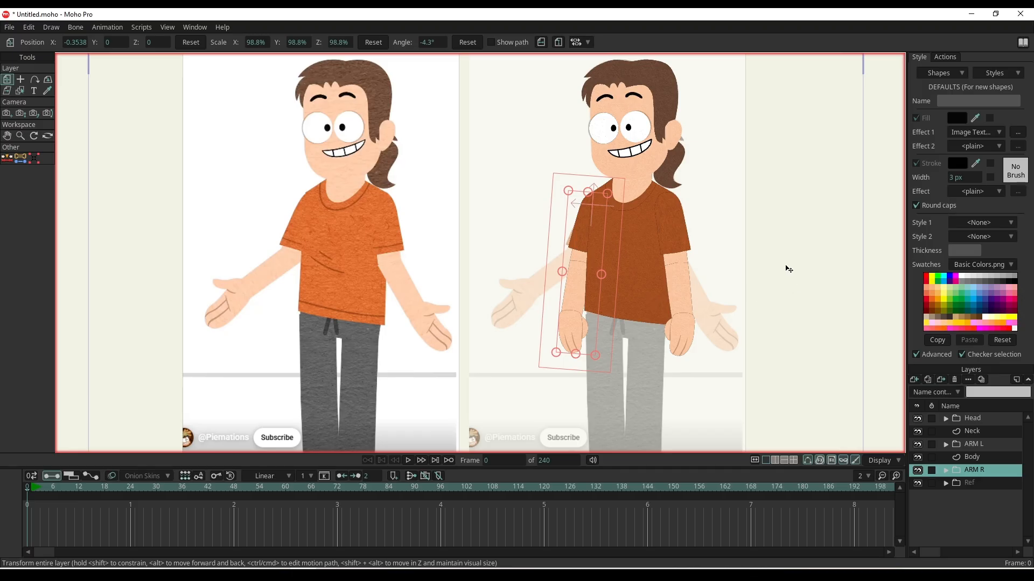
pyautogui.scroll(1, 753, 271)
pyautogui.scroll(-1, 708, 284)
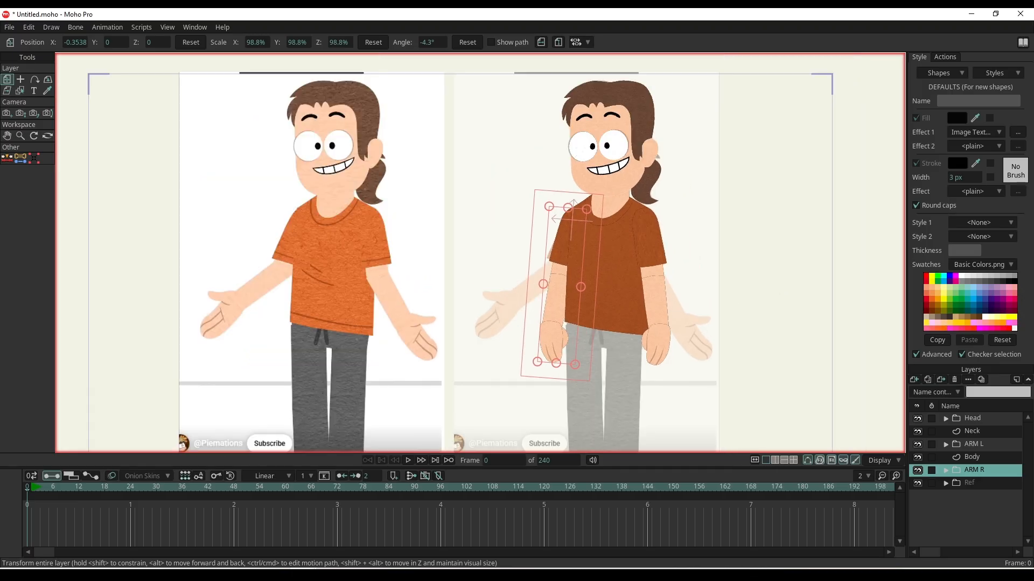
pyautogui.hotkey('ctrl', 'r')
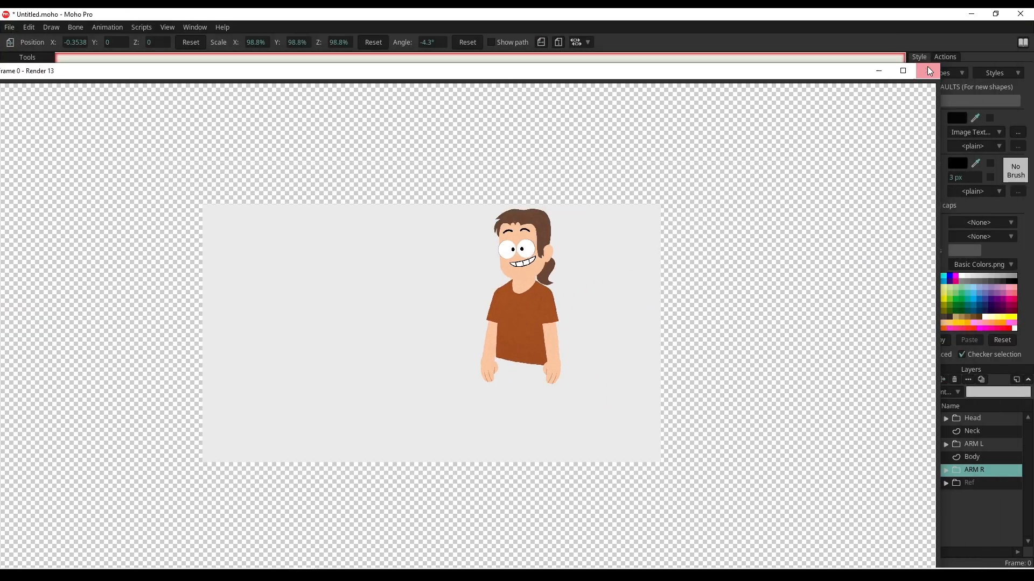
pyautogui.click(928, 70)
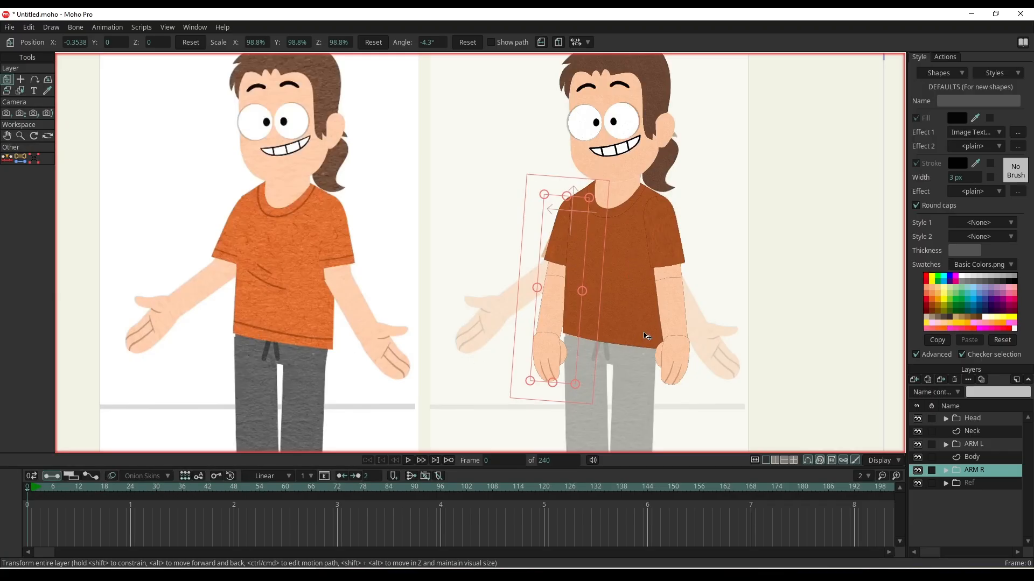
# - Draw a slightly curved line across the Body layer just above the shirt hem and trim the ends that overhang the shirt
pyautogui.scroll(3, 613, 336)
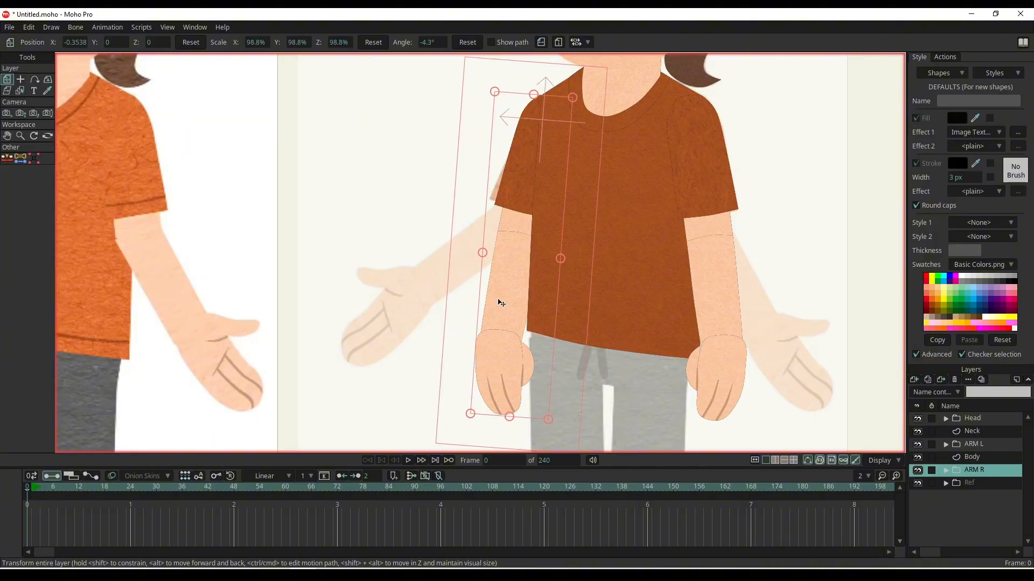
pyautogui.click(963, 459)
pyautogui.press('a')
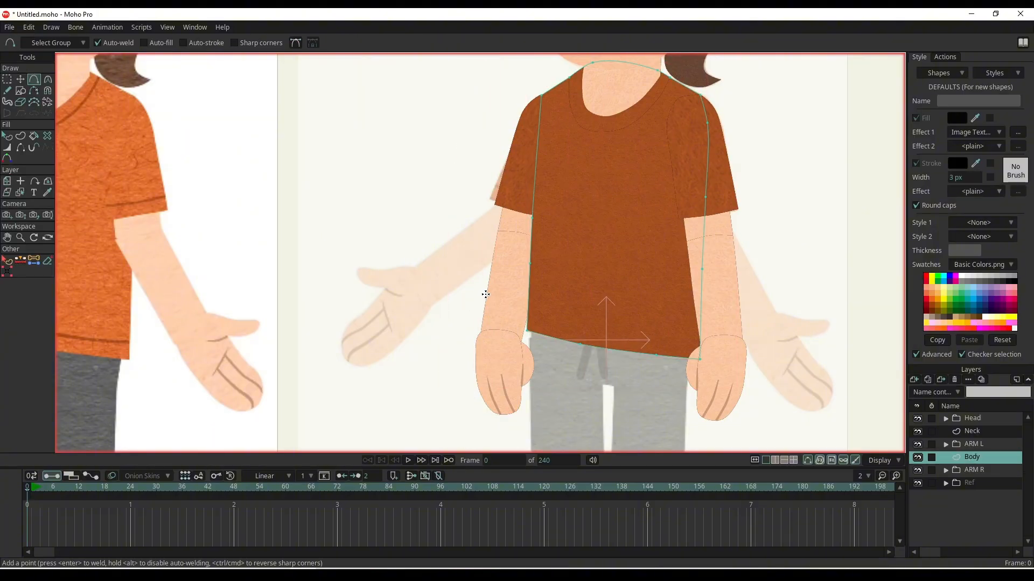
pyautogui.moveTo(496, 302)
pyautogui.mouseDown()
pyautogui.moveTo(650, 339)
pyautogui.moveTo(756, 342)
pyautogui.mouseUp()
pyautogui.hotkey('ctrl', 'z')
pyautogui.press('e')
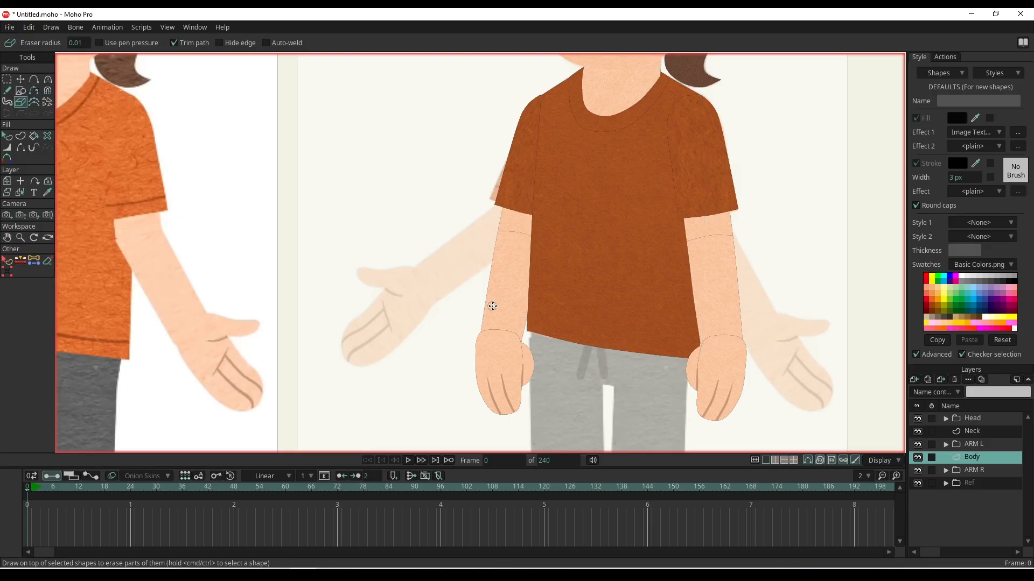
pyautogui.press('u')
pyautogui.press('e')
pyautogui.click(512, 305)
# - Create a 3 px stroke shape from the hem line in a darker brown than the shirt, with round caps off
pyautogui.press('u')
pyautogui.click(572, 323)
pyautogui.click(677, 344)
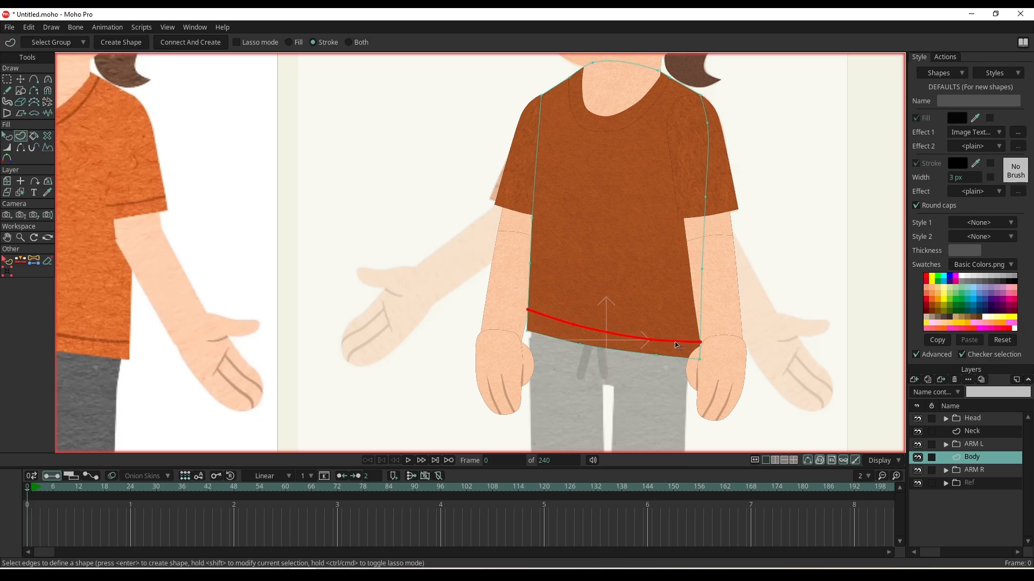
pyautogui.click(957, 164)
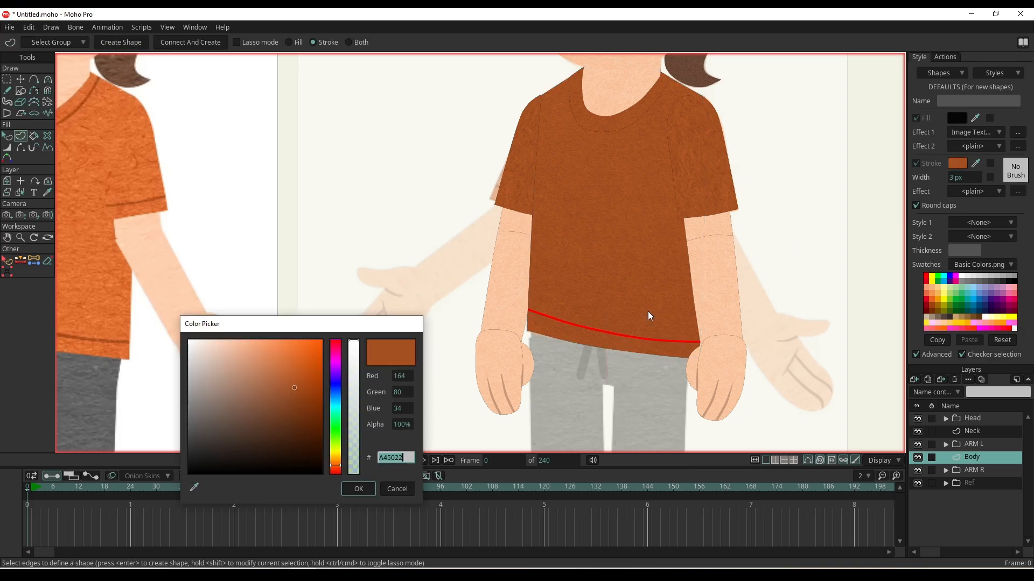
pyautogui.click(307, 415)
pyautogui.click(361, 487)
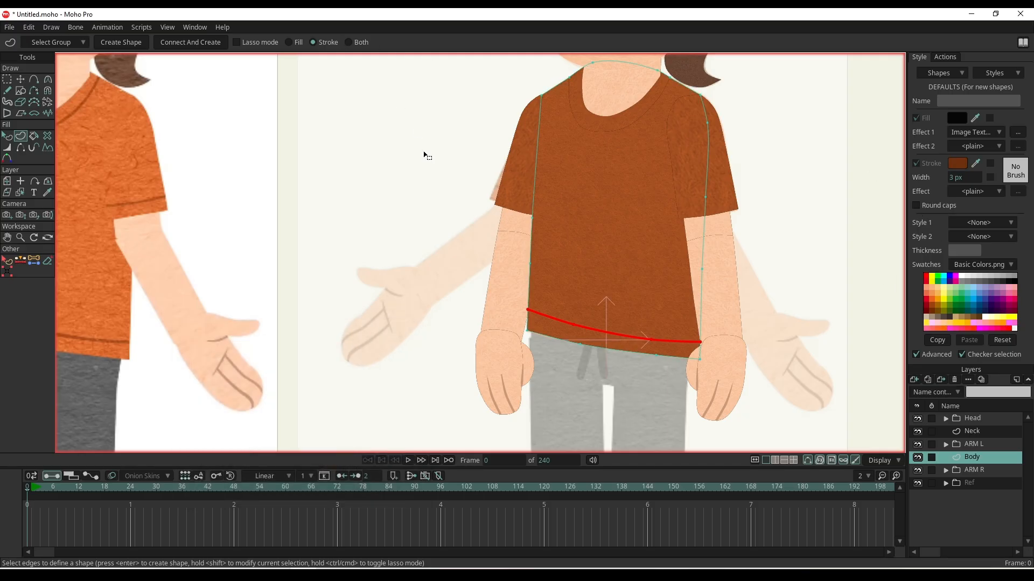
pyautogui.press('Return')
pyautogui.press('q')
pyautogui.press('w')
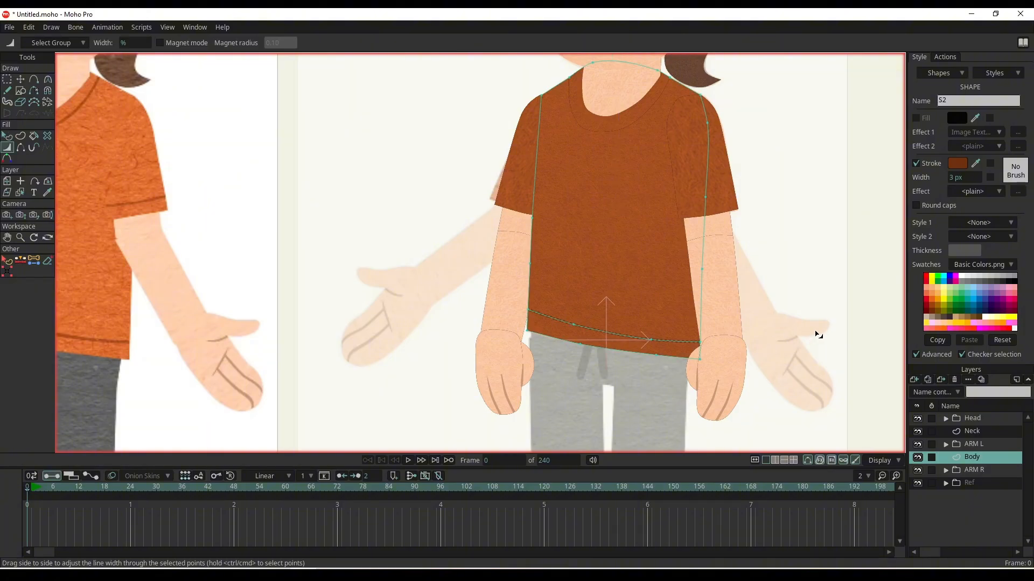
pyautogui.press('q')
pyautogui.click(811, 309)
pyautogui.scroll(-2, 732, 312)
pyautogui.moveTo(731, 313); pyautogui.dragTo(735, 342)
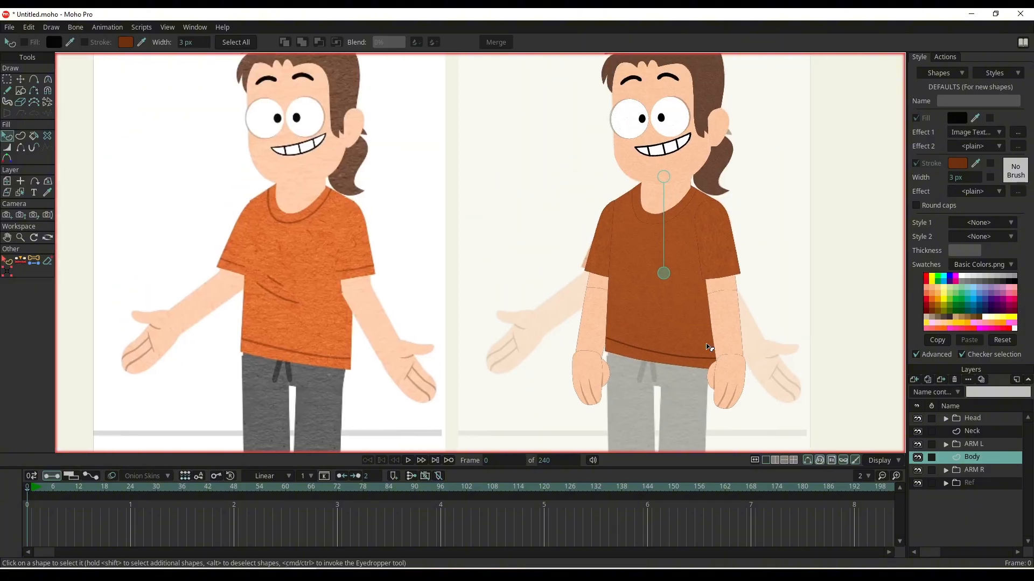
# - Draw two short curved fold lines, a longer and a shorter one above it, on the belly of the shirt
pyautogui.scroll(3, 675, 280)
pyautogui.moveTo(644, 305)
pyautogui.mouseDown()
pyautogui.moveTo(759, 328)
pyautogui.moveTo(750, 304)
pyautogui.moveTo(736, 321)
pyautogui.moveTo(716, 308)
pyautogui.mouseUp()
pyautogui.press('m')
pyautogui.press('a')
pyautogui.moveTo(716, 308)
pyautogui.mouseDown()
pyautogui.moveTo(770, 332)
pyautogui.moveTo(759, 325)
pyautogui.mouseUp()
pyautogui.moveTo(711, 276); pyautogui.dragTo(735, 293)
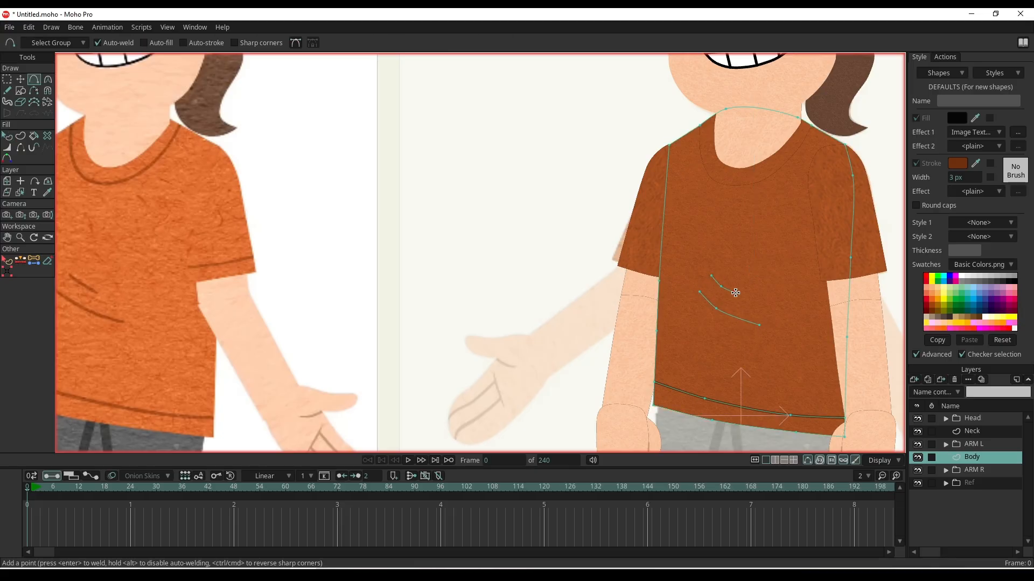
# - Select only the two fold lines and create a 3 px dark brown stroke shape from them
pyautogui.press('u')
pyautogui.click(726, 289)
pyautogui.keyDown('shift'); pyautogui.click(731, 319); pyautogui.keyUp('shift')
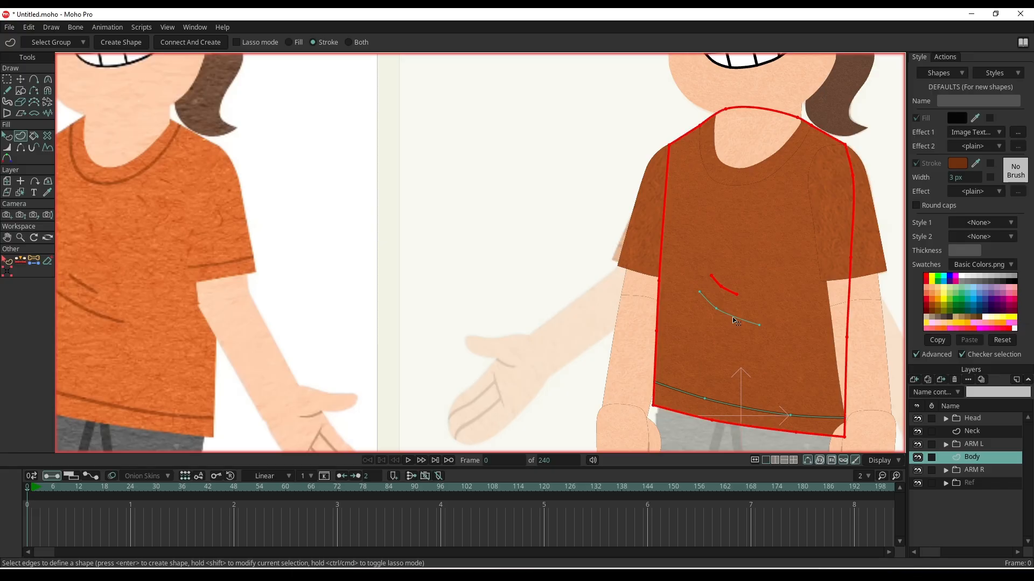
pyautogui.keyDown('shift'); pyautogui.click(732, 318); pyautogui.keyUp('shift')
pyautogui.click(735, 325)
pyautogui.click(735, 317)
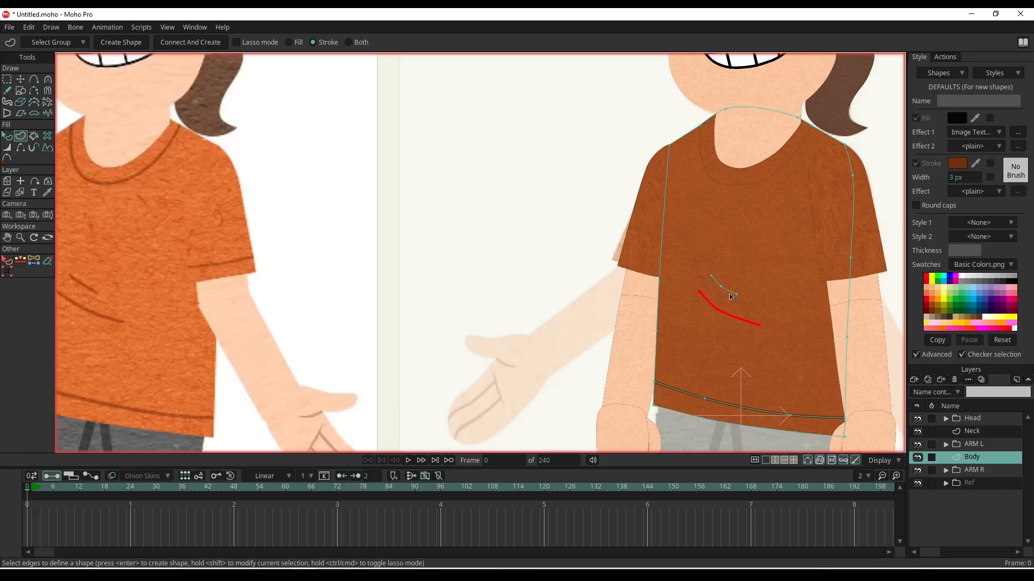
pyautogui.keyDown('shift'); pyautogui.click(728, 291); pyautogui.keyUp('shift')
pyautogui.press('Return')
pyautogui.press('q')
# - Taper the two shirt fold lines by reducing the line width at their end points
pyautogui.scroll(5, 743, 315)
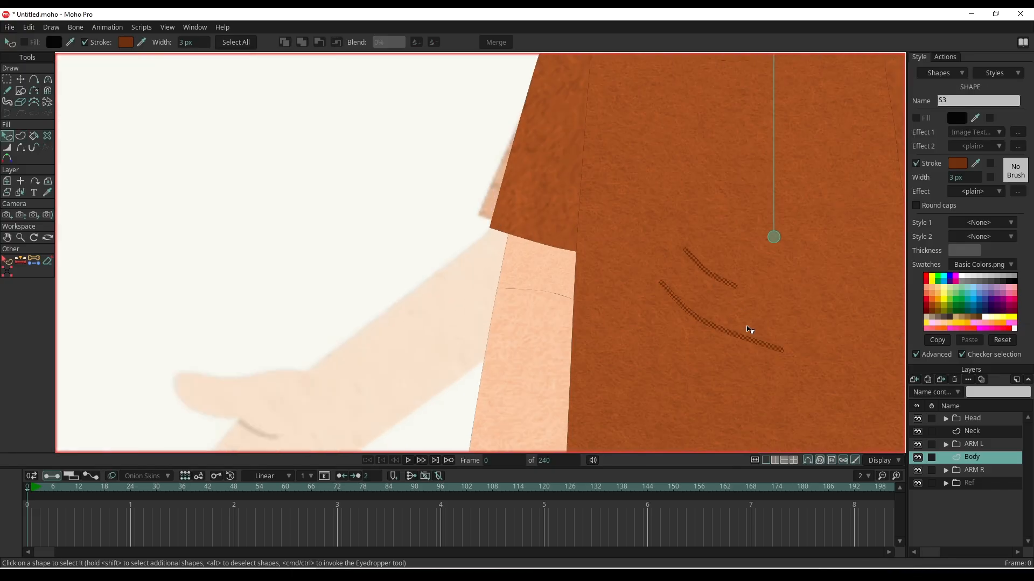
pyautogui.press('w')
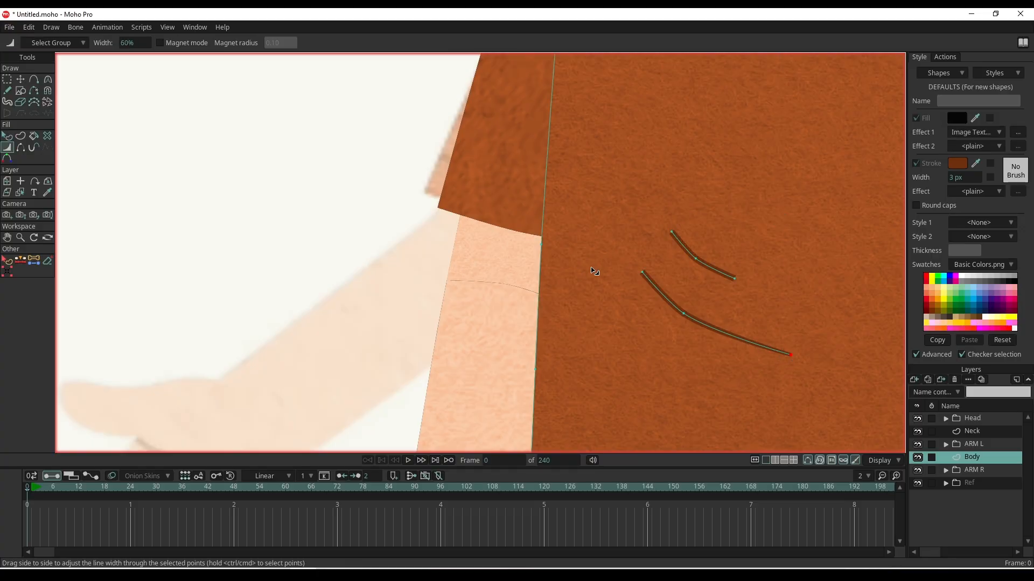
pyautogui.moveTo(734, 279); pyautogui.dragTo(728, 279)
pyautogui.scroll(-5, 688, 285)
pyautogui.press('q')
pyautogui.scroll(-1, 849, 304)
pyautogui.scroll(-3, 706, 296)
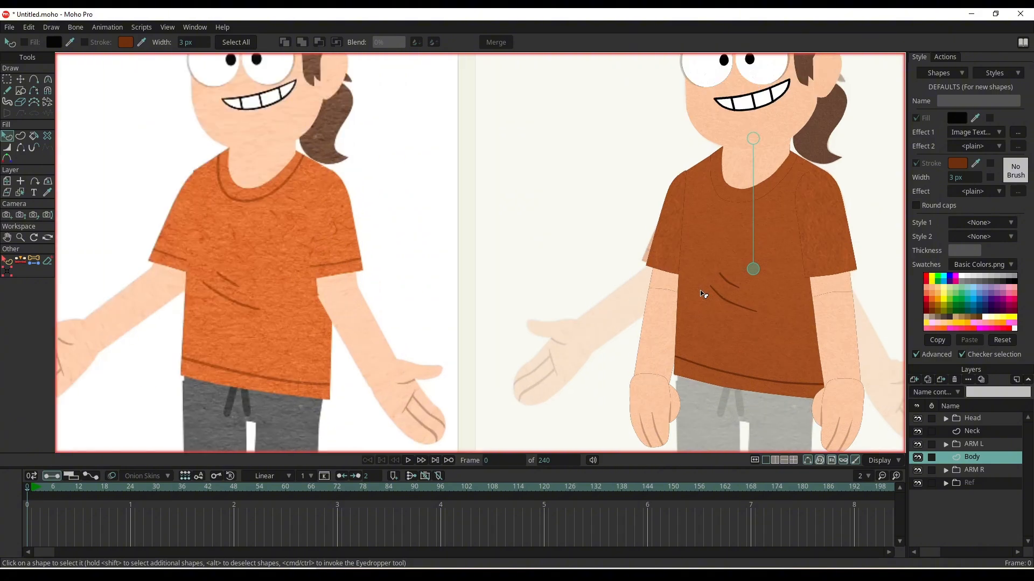
# - Select the Neck layer to work on the shirt collar
pyautogui.scroll(6, 341, 257)
pyautogui.scroll(-3, 338, 262)
pyautogui.moveTo(517, 294); pyautogui.dragTo(282, 303)
pyautogui.click(973, 432)
pyautogui.scroll(5, 493, 257)
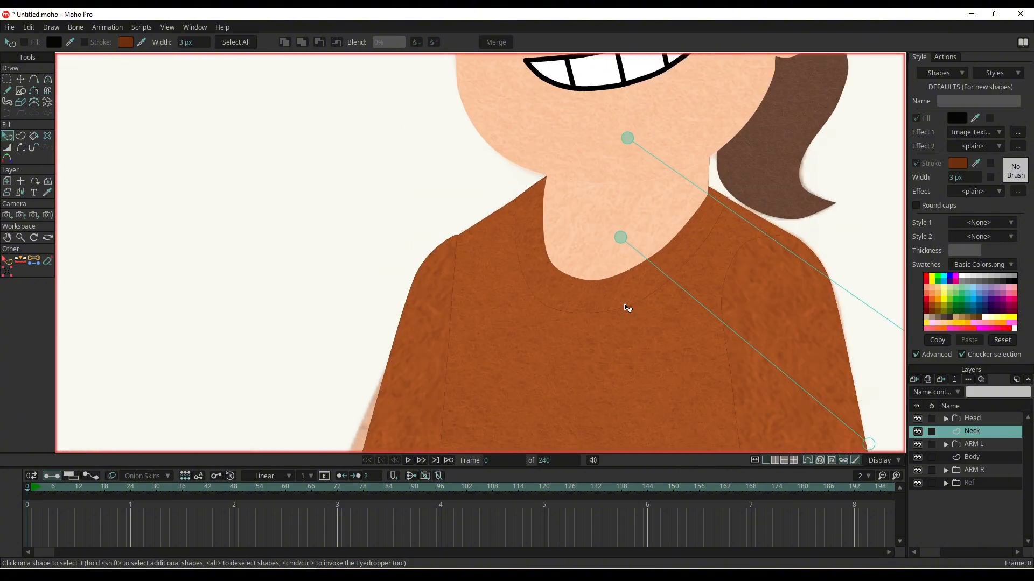
pyautogui.press('u')
pyautogui.click(613, 313)
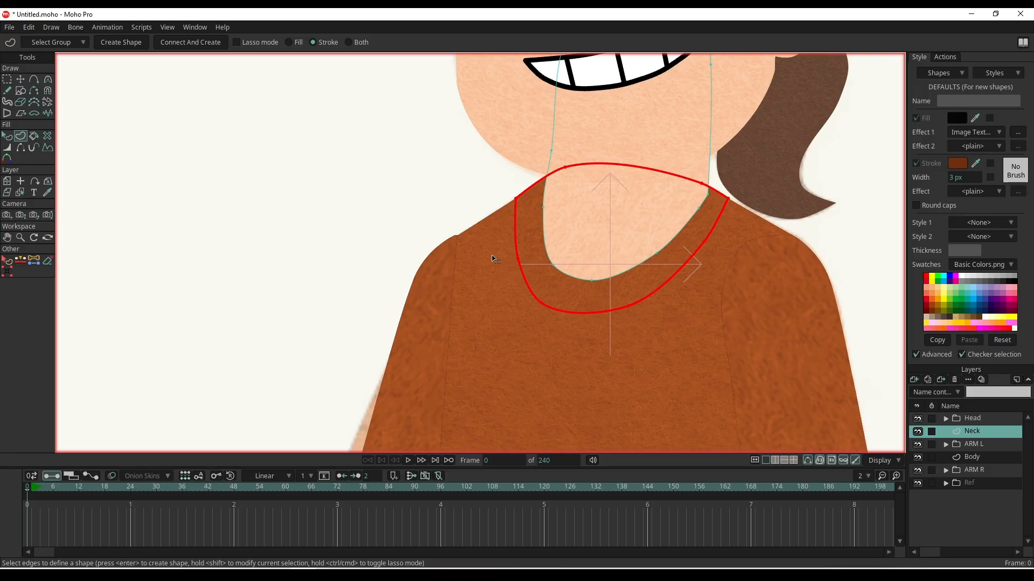
pyautogui.press('Return')
# - Enable a 3 px stroke on the collar shape and sample its colour from the dark brown shirt fold line
pyautogui.click(644, 299)
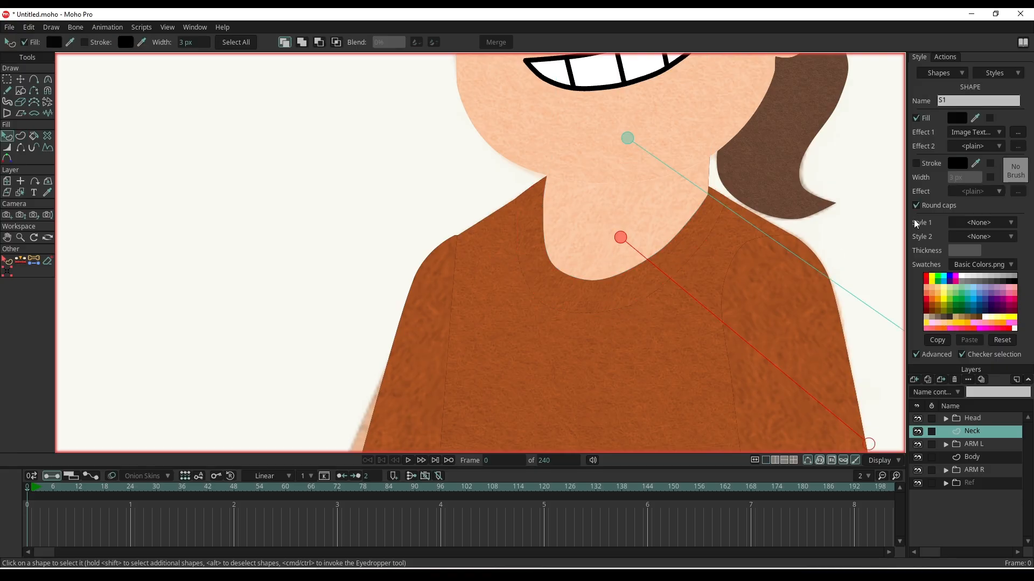
pyautogui.click(916, 163)
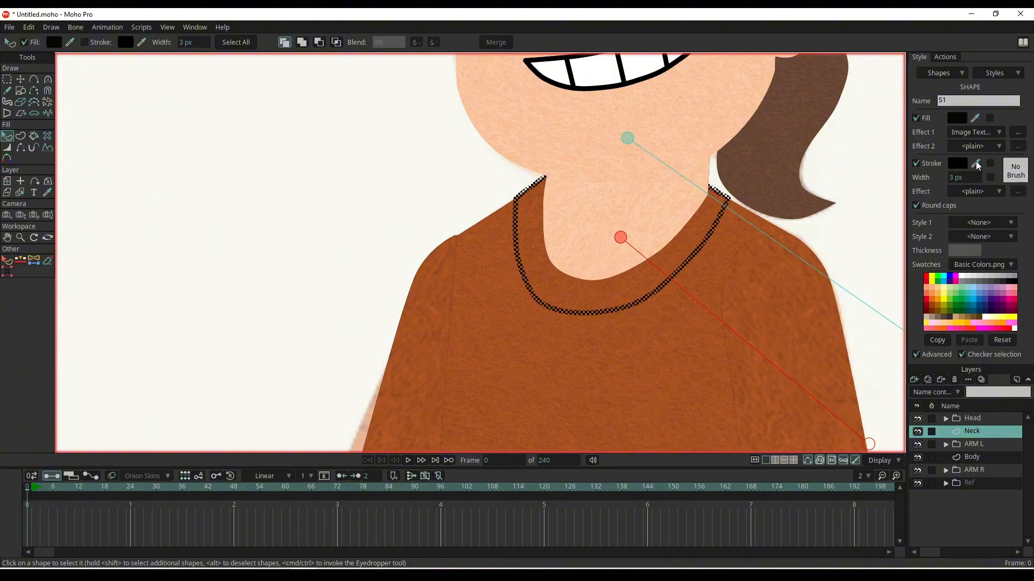
pyautogui.moveTo(977, 165)
pyautogui.mouseDown()
pyautogui.moveTo(688, 359)
pyautogui.moveTo(678, 271)
pyautogui.mouseUp()
pyautogui.scroll(-2, 681, 279)
pyautogui.moveTo(976, 163); pyautogui.dragTo(608, 371)
pyautogui.moveTo(650, 257); pyautogui.dragTo(639, 302)
# - Hide the two short collar edges at the shoulders so the stroke follows only the collar's lower curve
pyautogui.scroll(3, 646, 264)
pyautogui.press('h')
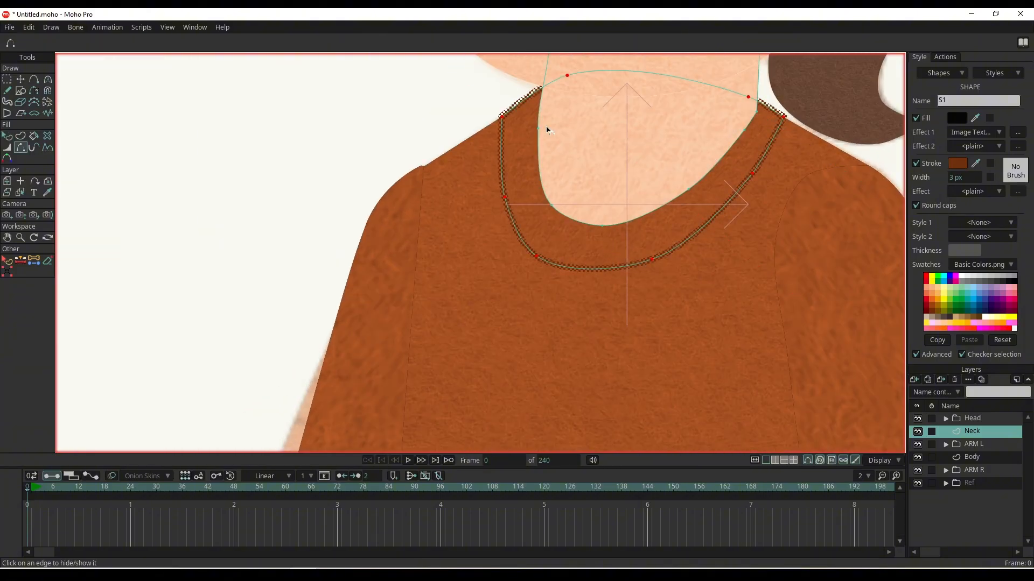
pyautogui.click(519, 102)
pyautogui.click(774, 110)
pyautogui.press('q')
pyautogui.click(453, 136)
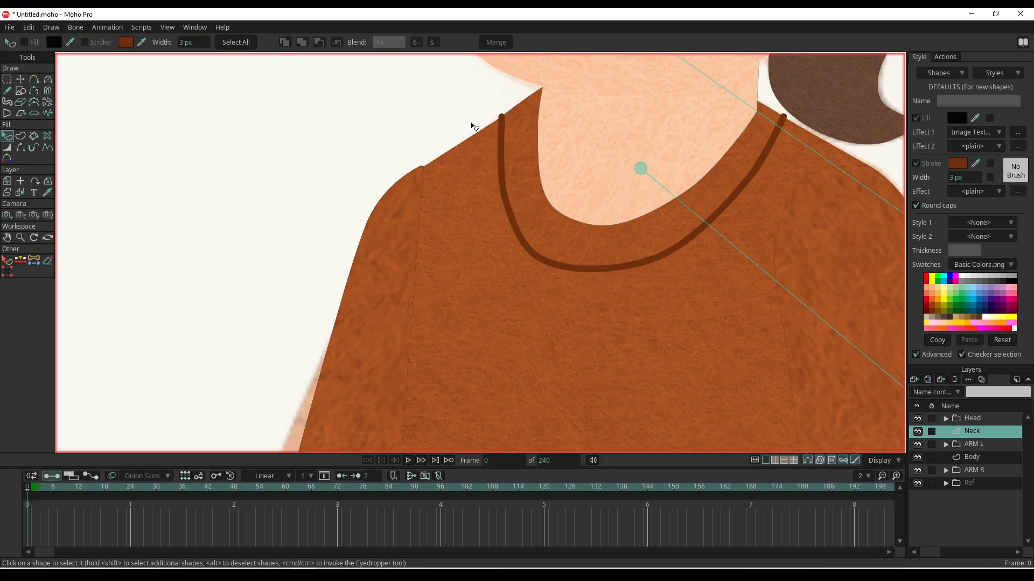
# - Turn off round caps for the collar shape's stroke
pyautogui.click(502, 151)
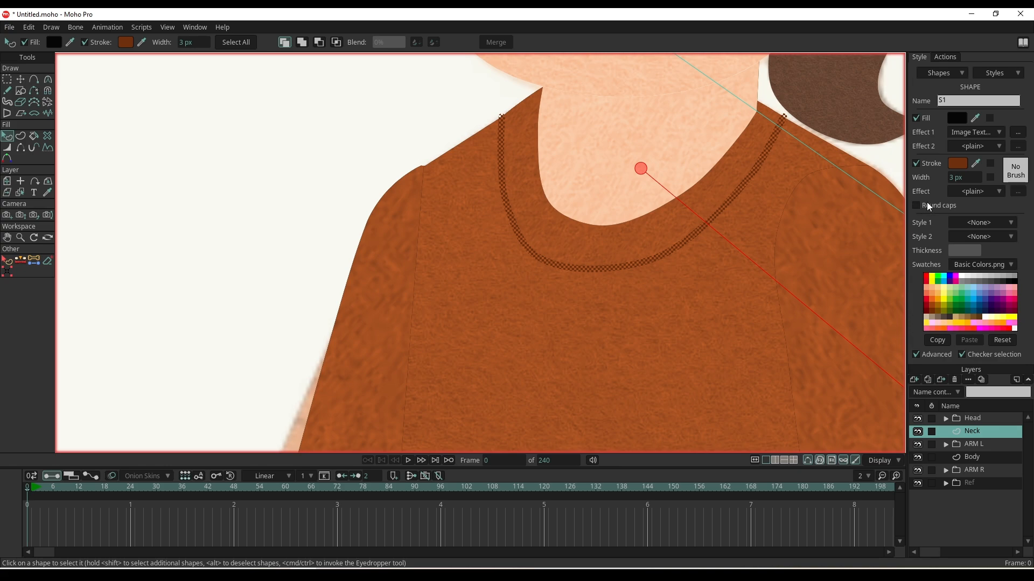
pyautogui.click(431, 119)
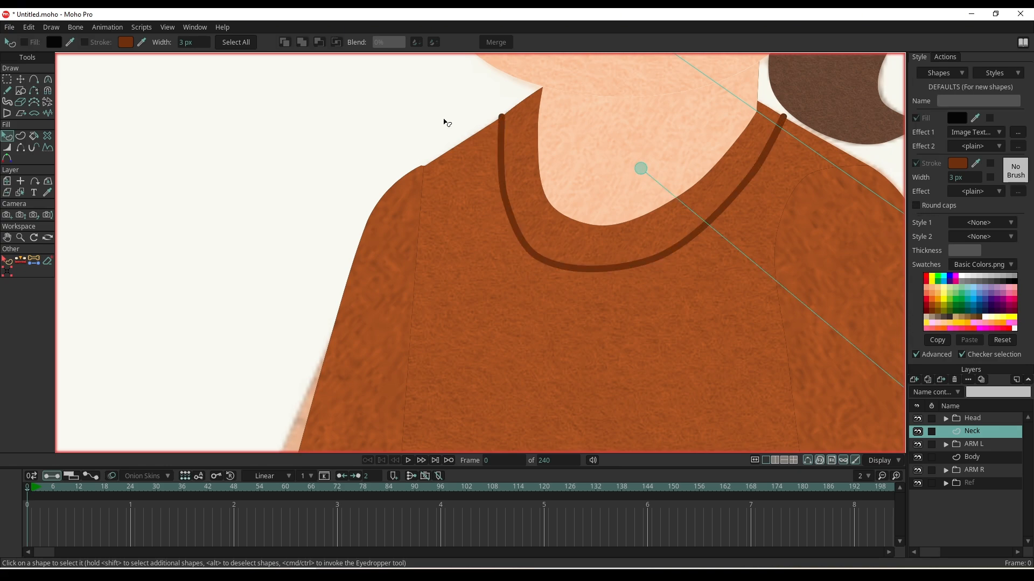
pyautogui.scroll(-2, 516, 160)
pyautogui.moveTo(537, 203); pyautogui.dragTo(523, 253)
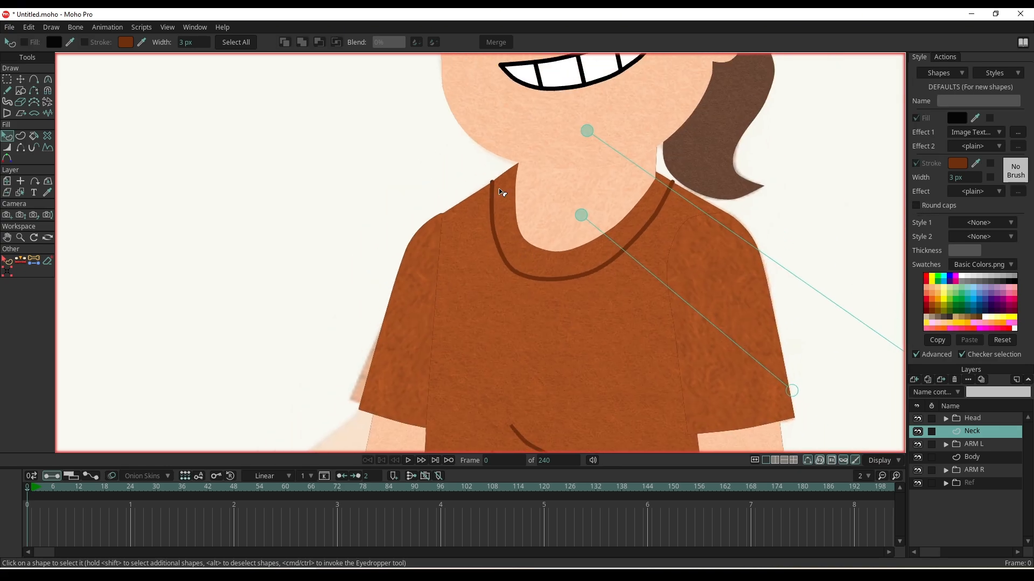
# - Reduce the line width of the collar stroke's points to 78%
pyautogui.press('w')
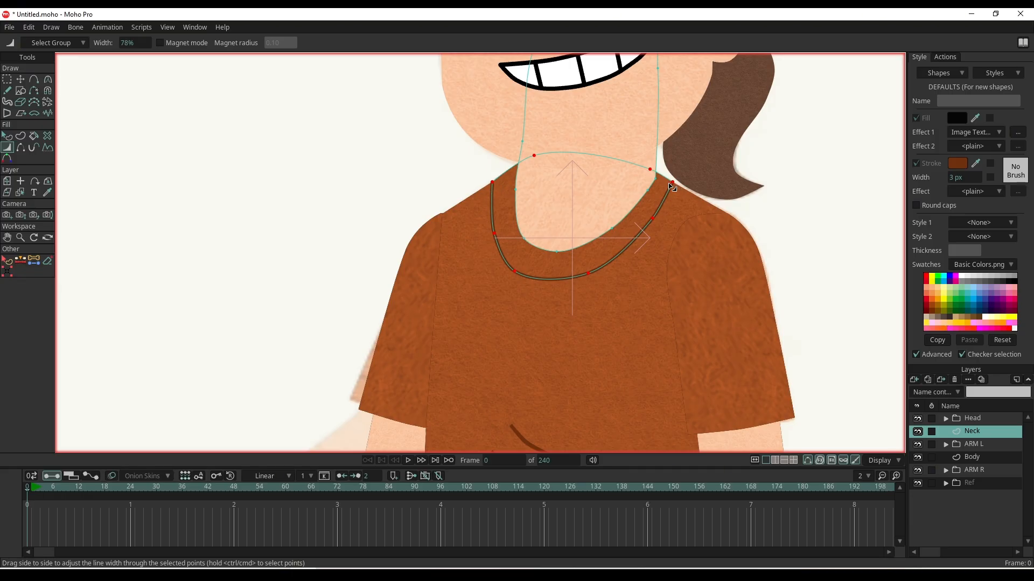
pyautogui.scroll(2, 672, 187)
pyautogui.scroll(2, 826, 213)
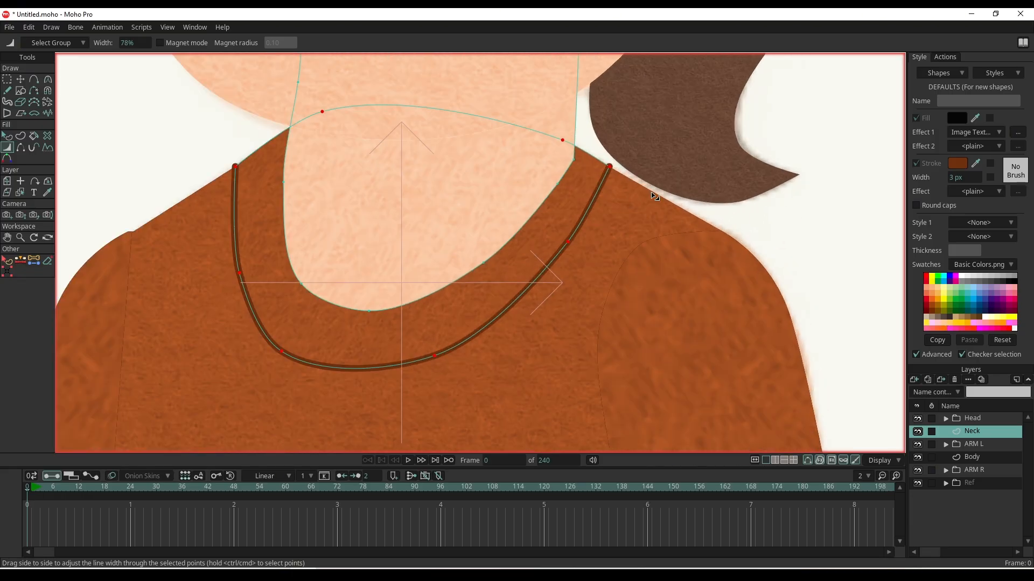
pyautogui.press('q')
pyautogui.scroll(-3, 728, 235)
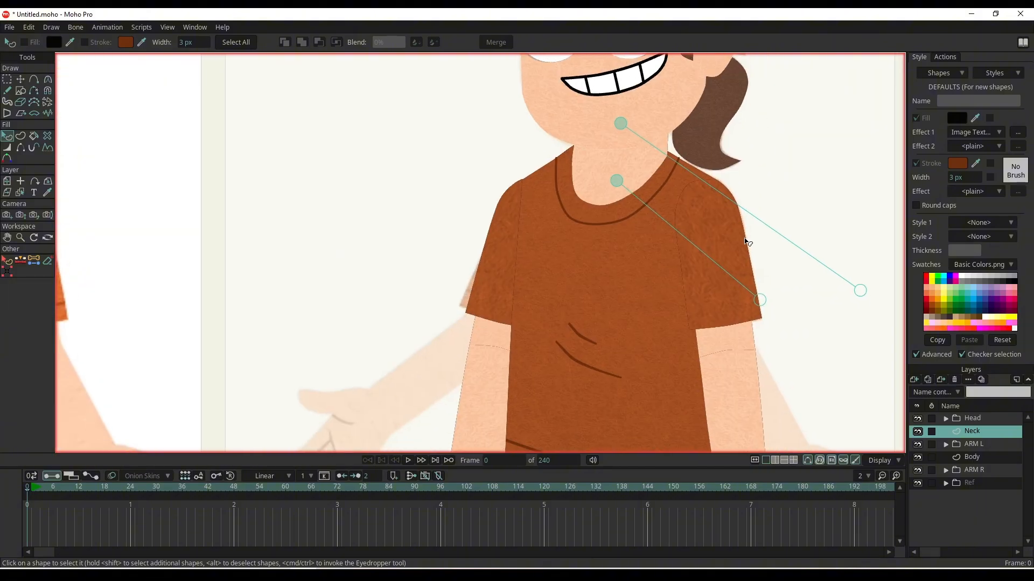
pyautogui.scroll(-3, 746, 242)
pyautogui.scroll(6, 728, 375)
pyautogui.scroll(-7, 705, 388)
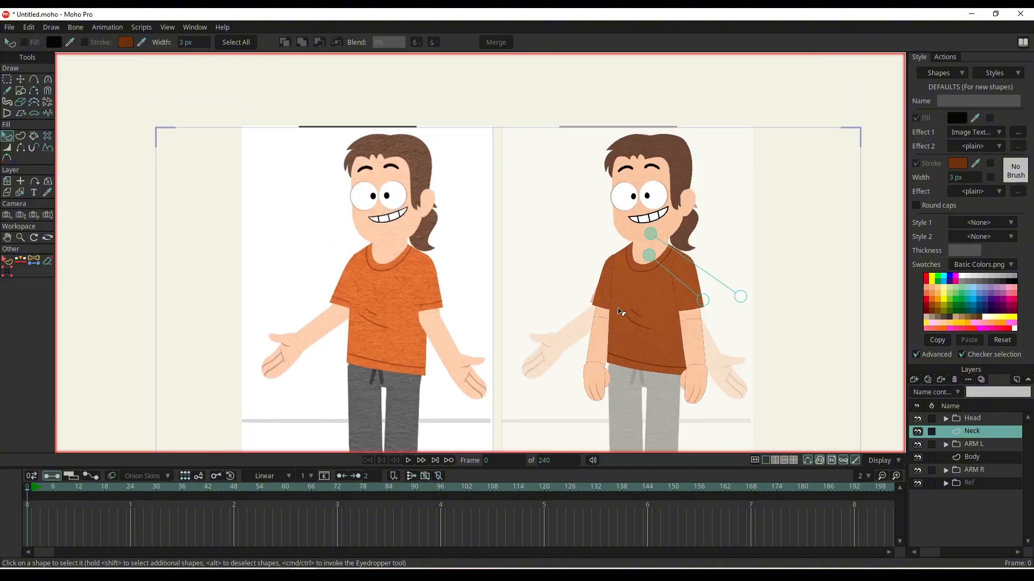
# - Render the current frame to inspect the shirt and collar lines, and close the render preview
pyautogui.scroll(4, 618, 312)
pyautogui.scroll(1, 641, 302)
pyautogui.hotkey('ctrl', 'r')
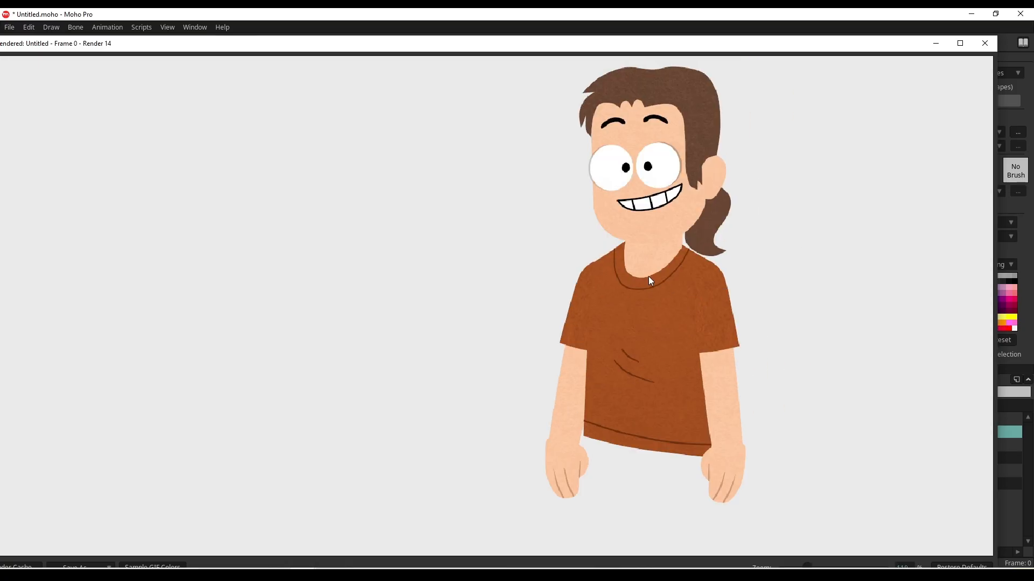
pyautogui.scroll(4, 700, 280)
pyautogui.scroll(-5, 764, 323)
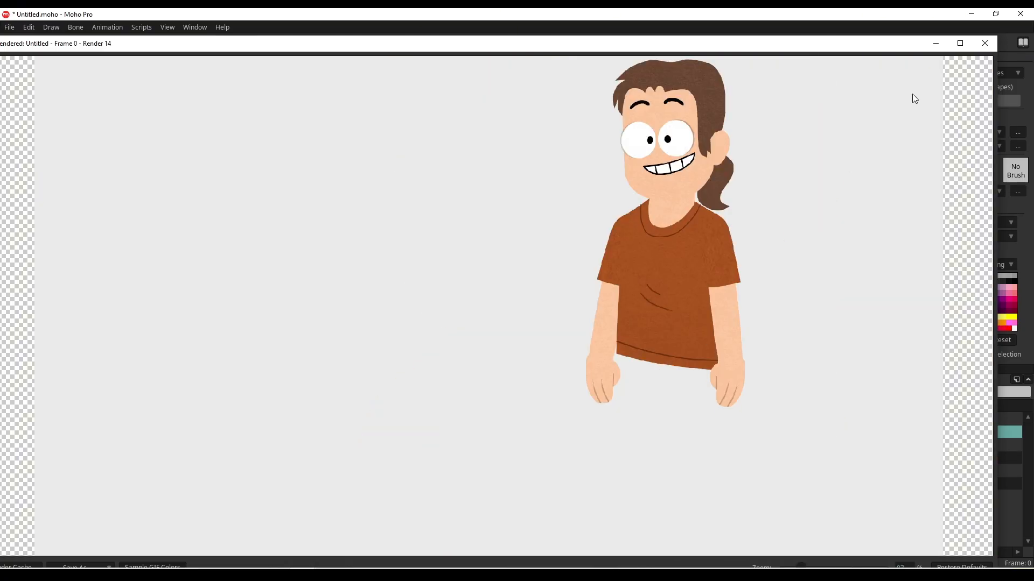
pyautogui.click(980, 47)
pyautogui.scroll(-3, 565, 285)
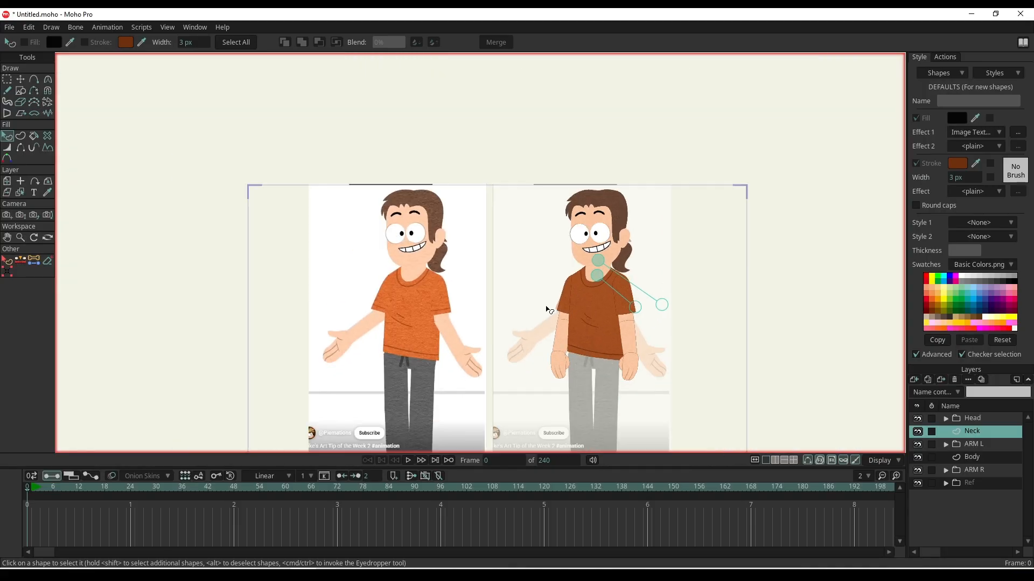
# - Examine the trousers on the coloured reference figure, from the waist and drawstring down to the shoes, and compare them with the build area
pyautogui.scroll(2, 586, 291)
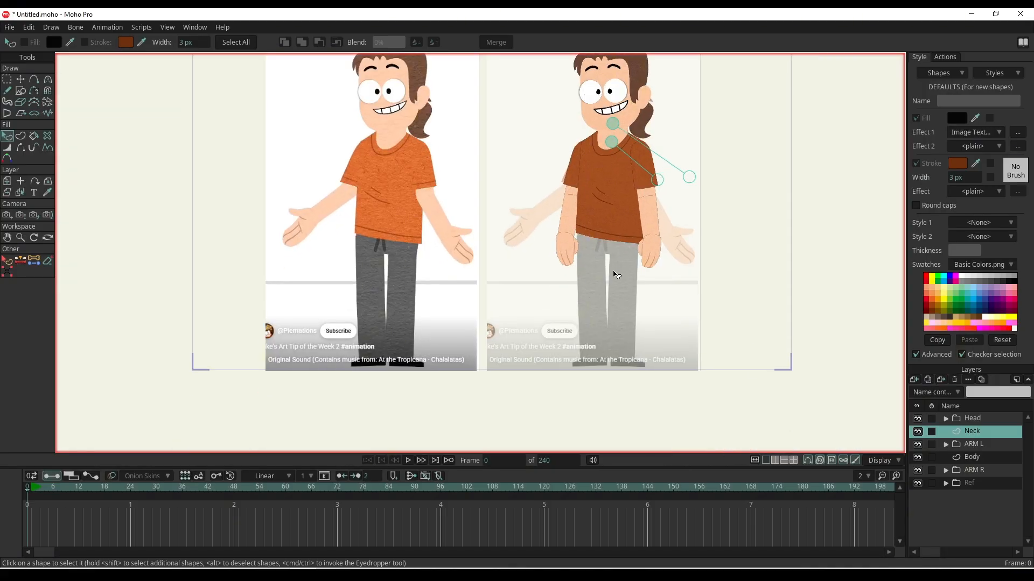
pyautogui.moveTo(600, 284); pyautogui.dragTo(603, 323)
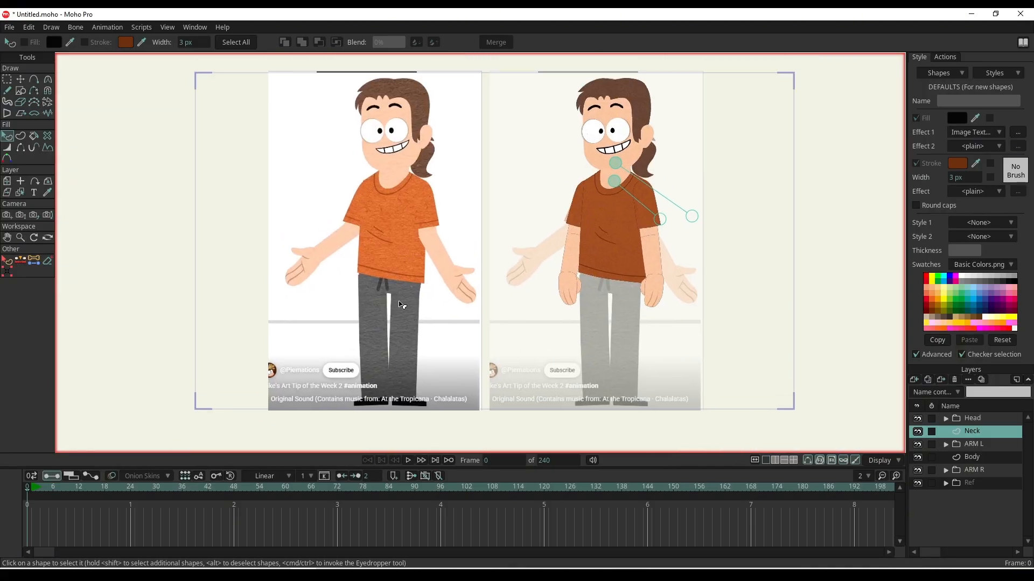
pyautogui.scroll(3, 397, 301)
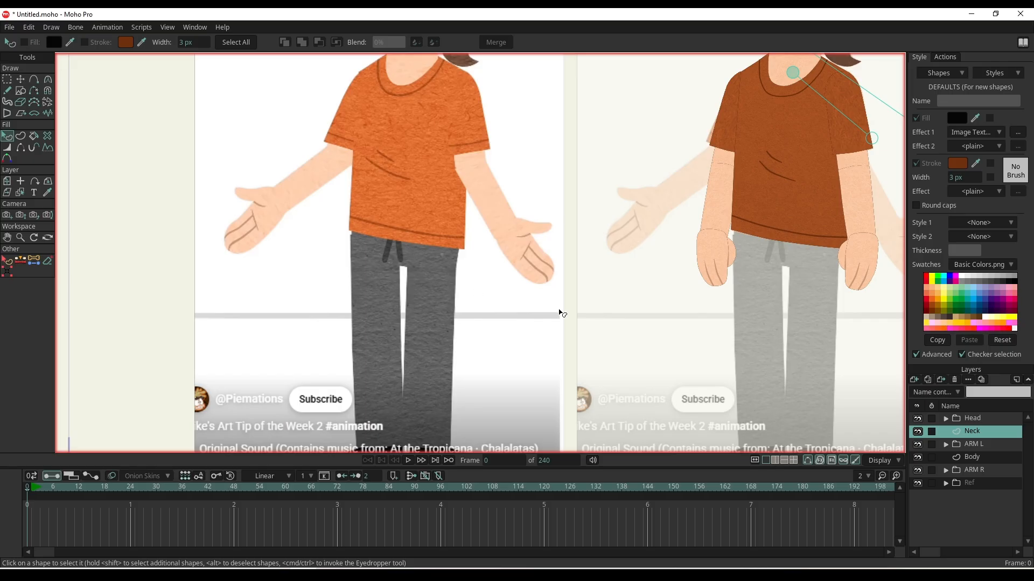
pyautogui.moveTo(684, 326); pyautogui.dragTo(603, 289)
pyautogui.scroll(3, 320, 223)
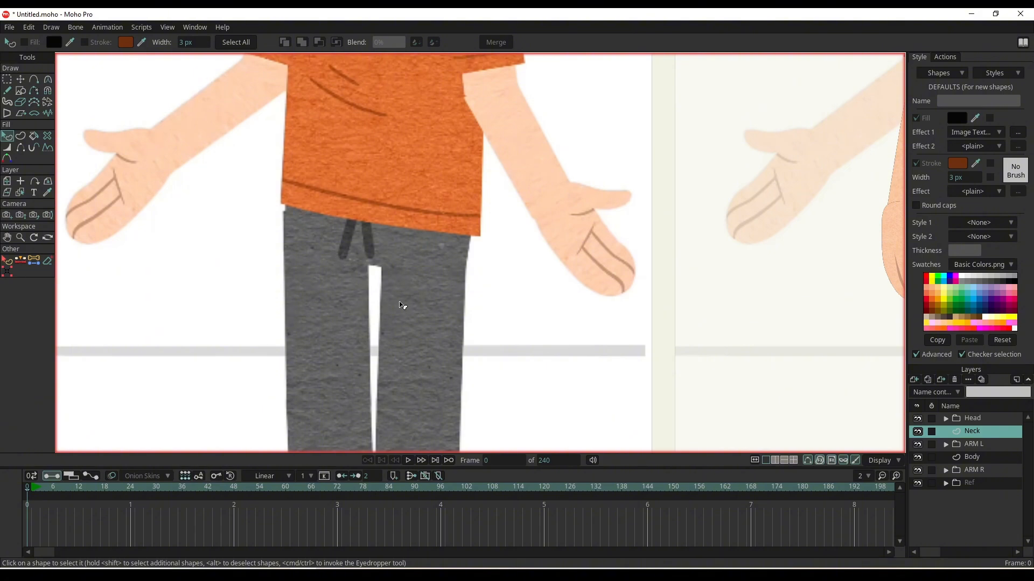
pyautogui.scroll(-2, 410, 290)
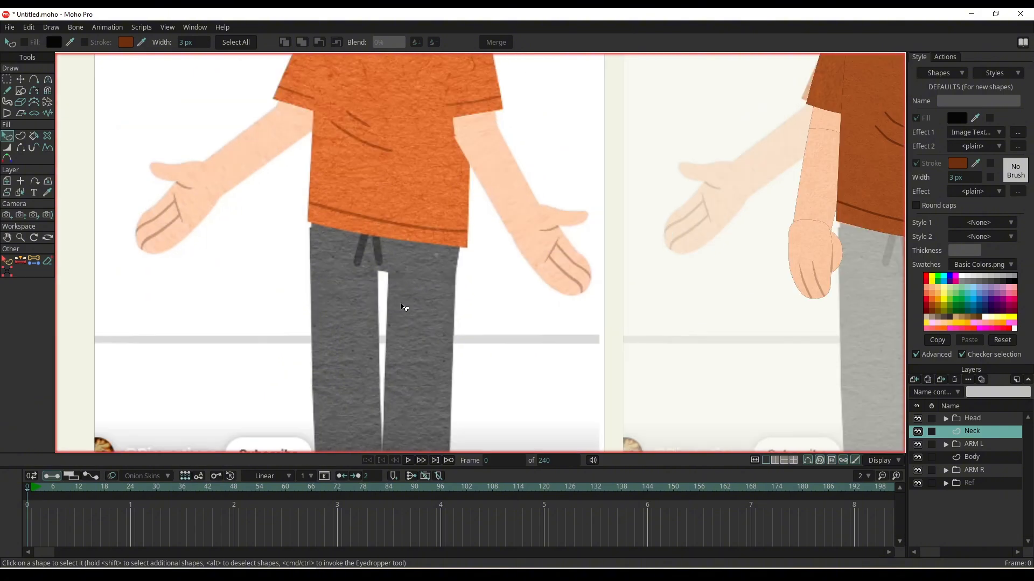
pyautogui.moveTo(440, 373); pyautogui.dragTo(471, 278)
pyautogui.moveTo(514, 240); pyautogui.dragTo(417, 234)
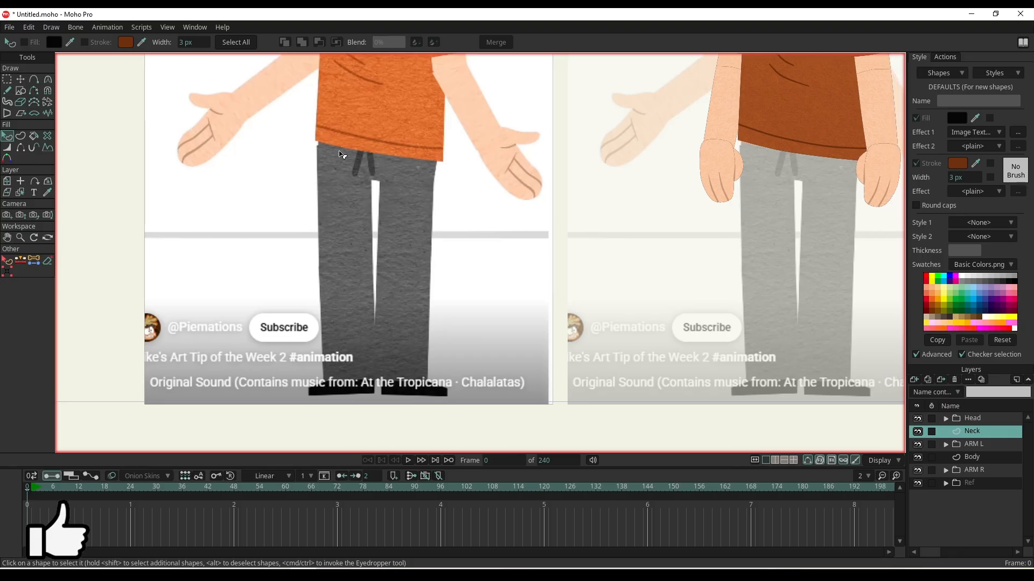
pyautogui.moveTo(381, 311); pyautogui.dragTo(377, 265)
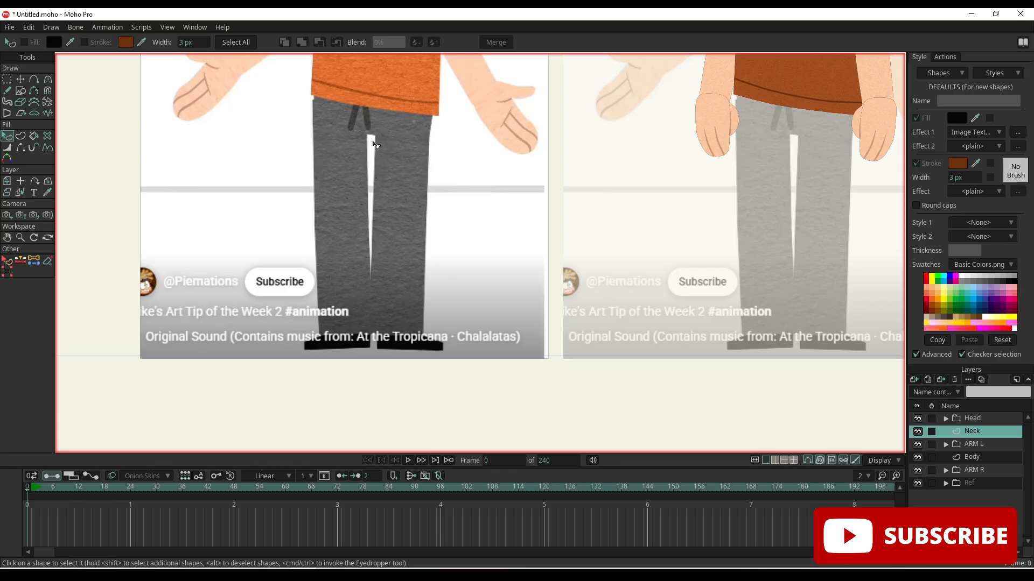
pyautogui.moveTo(334, 149); pyautogui.dragTo(64, 211)
pyautogui.scroll(-2, 649, 252)
pyautogui.moveTo(648, 252); pyautogui.dragTo(627, 323)
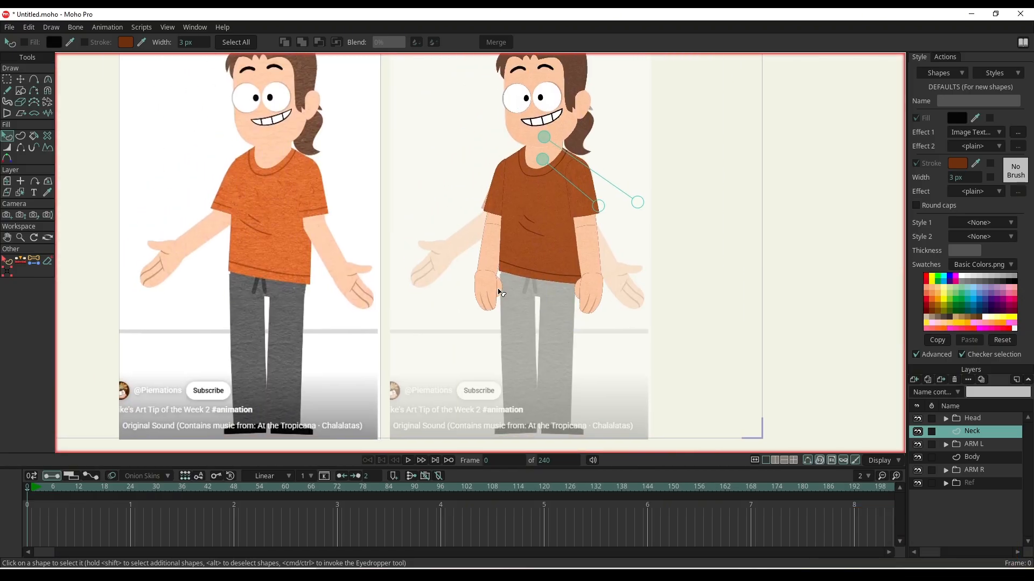
pyautogui.scroll(1, 519, 286)
pyautogui.moveTo(718, 417); pyautogui.dragTo(779, 376)
pyautogui.scroll(-1, 778, 375)
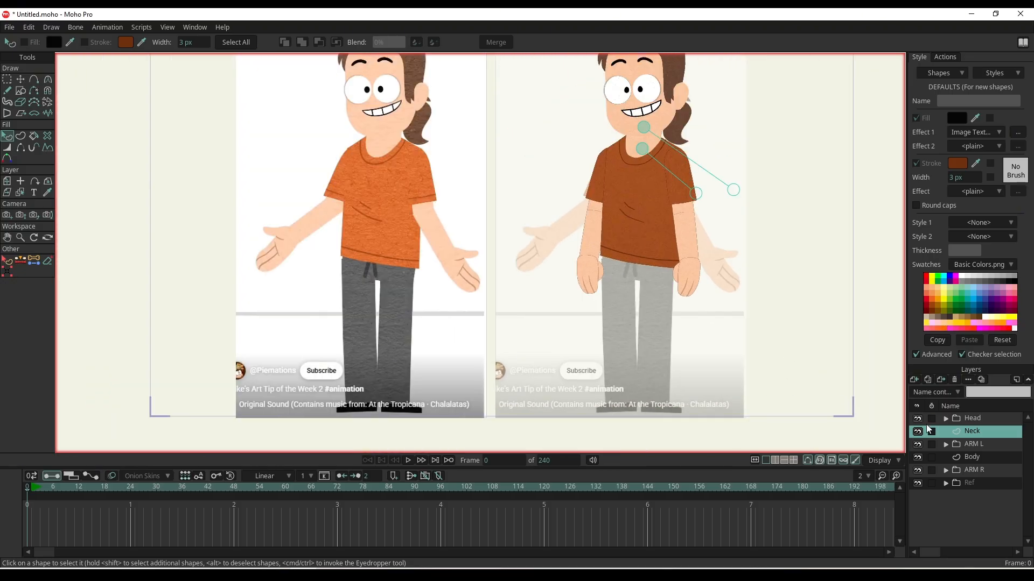
# - Create a vector layer directly above the ARM R group and name it Lower Torso
pyautogui.click(987, 444)
pyautogui.click(982, 467)
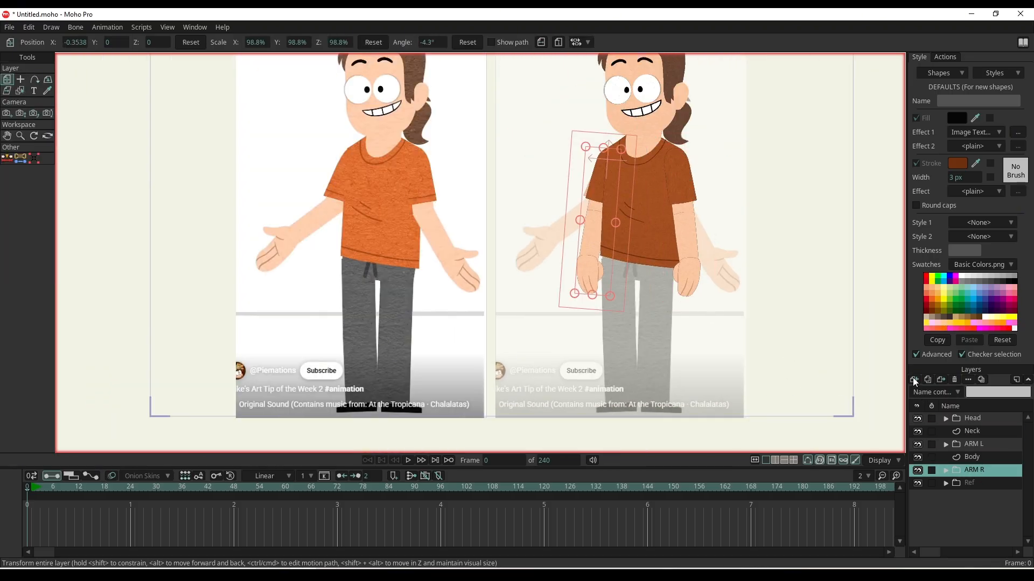
pyautogui.click(913, 380)
pyautogui.click(978, 471)
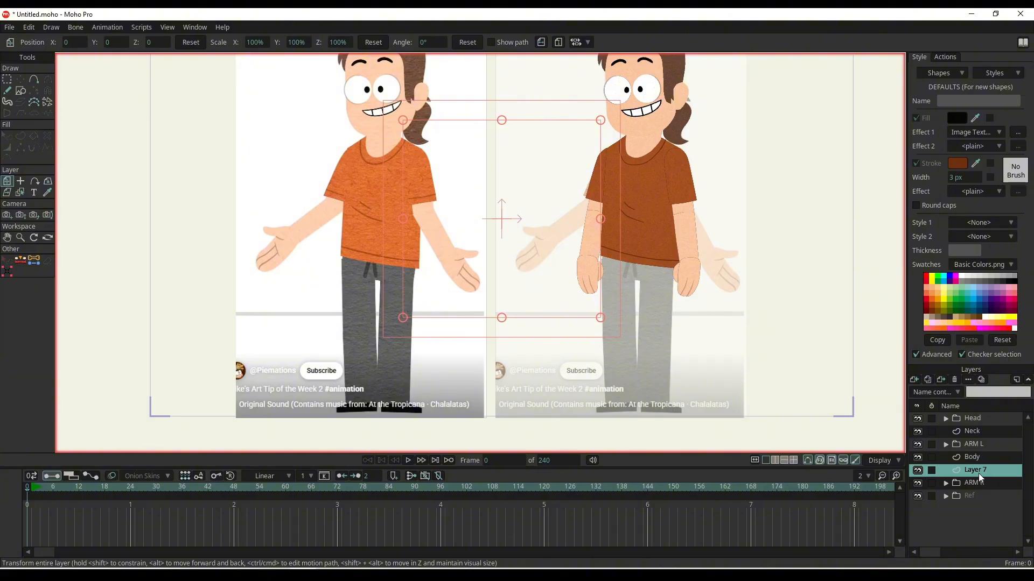
pyautogui.doubleClick(977, 471)
pyautogui.write('Lower Torspo')
pyautogui.press('Return')
pyautogui.doubleClick(1002, 472)
pyautogui.click(1002, 473)
# - Draw a rectangle over the hips of the faded reference, from beneath the shirt hem down to the crotch
pyautogui.scroll(3, 574, 314)
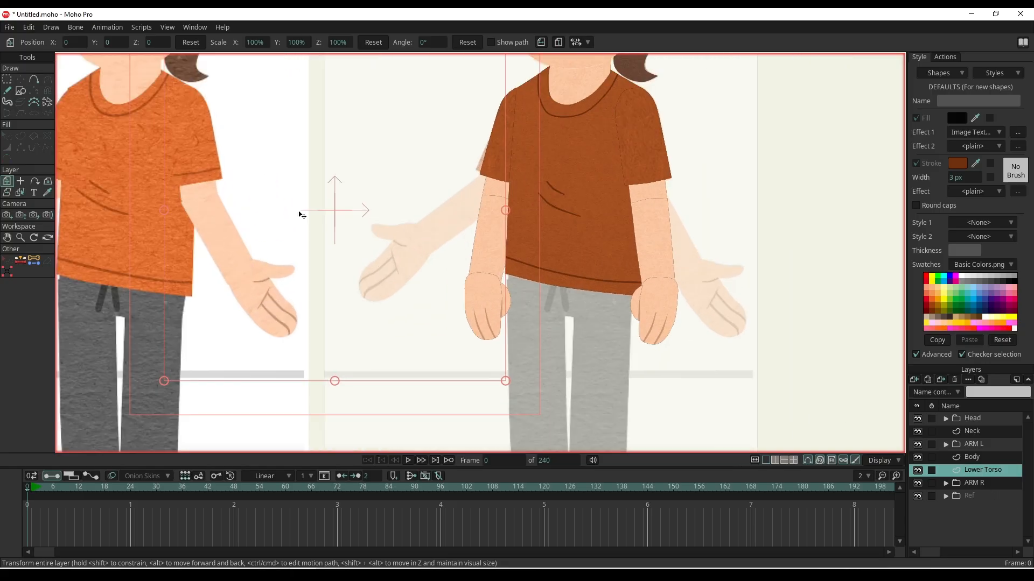
pyautogui.click(20, 91)
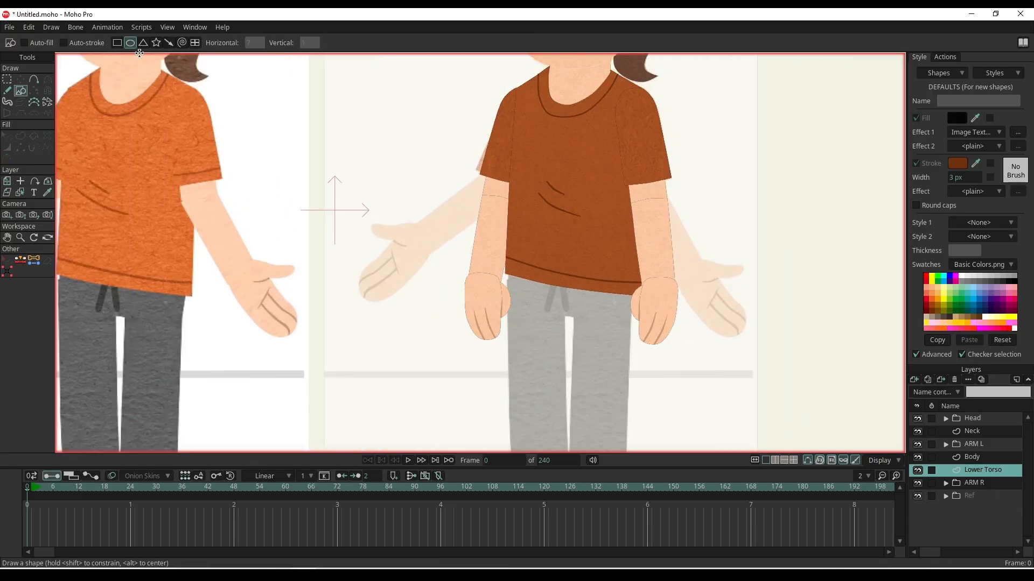
pyautogui.click(117, 43)
pyautogui.moveTo(509, 261); pyautogui.dragTo(635, 318)
# - Add points along the sides of the hip rectangle and adjust its corners and edges to match the reference trousers
pyautogui.scroll(2, 600, 325)
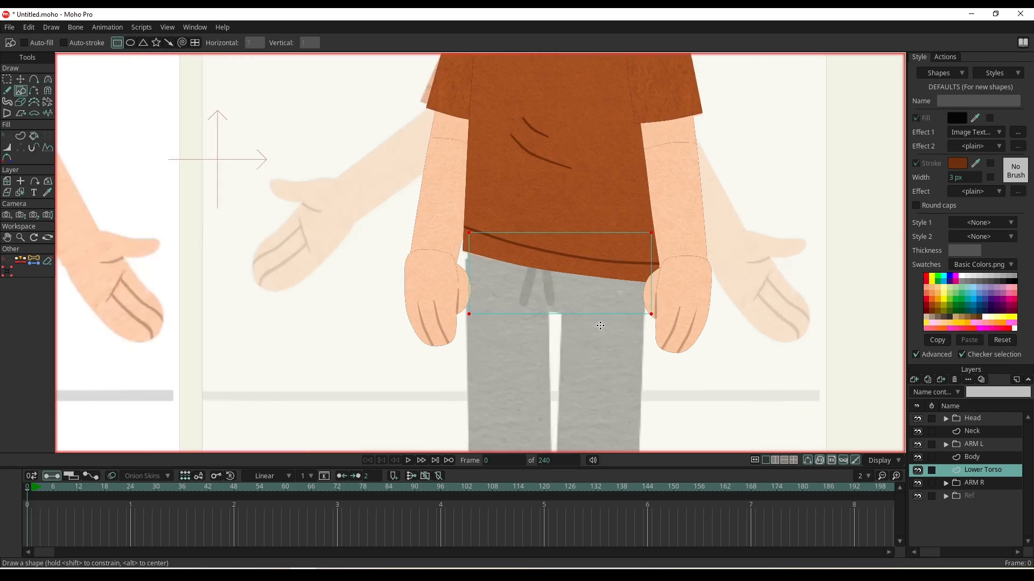
pyautogui.press('a')
pyautogui.click(653, 274)
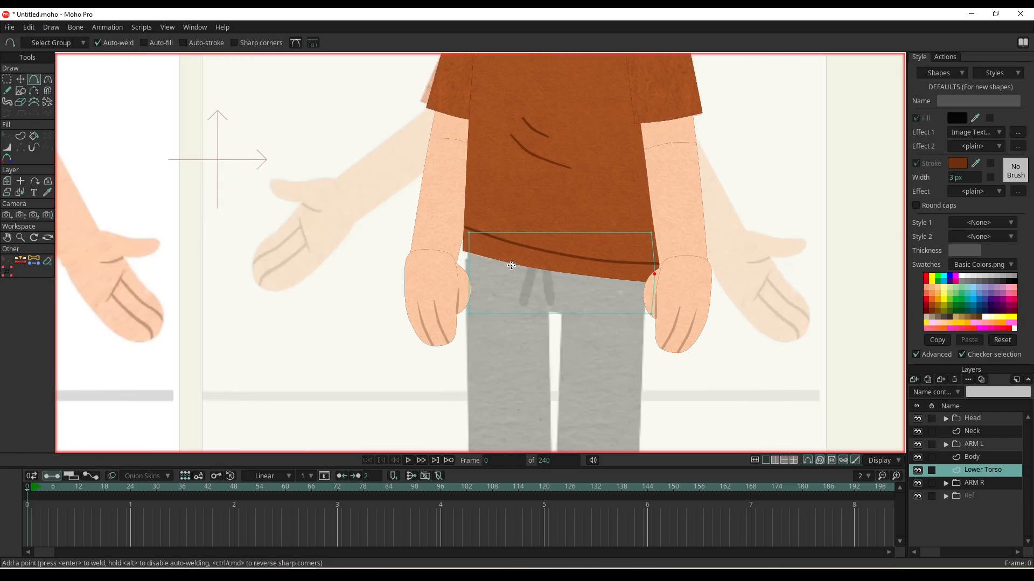
pyautogui.click(557, 231)
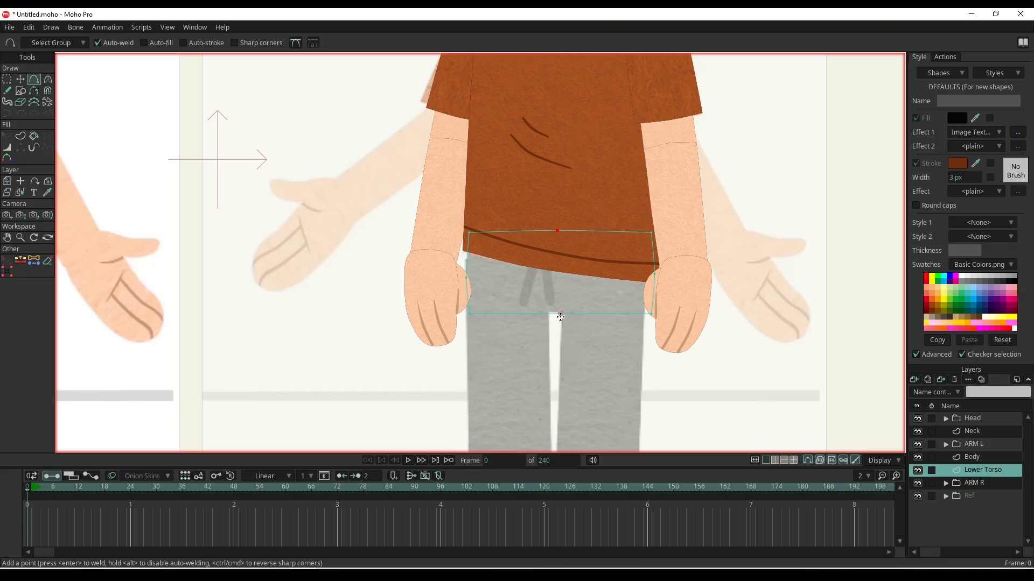
pyautogui.press('t')
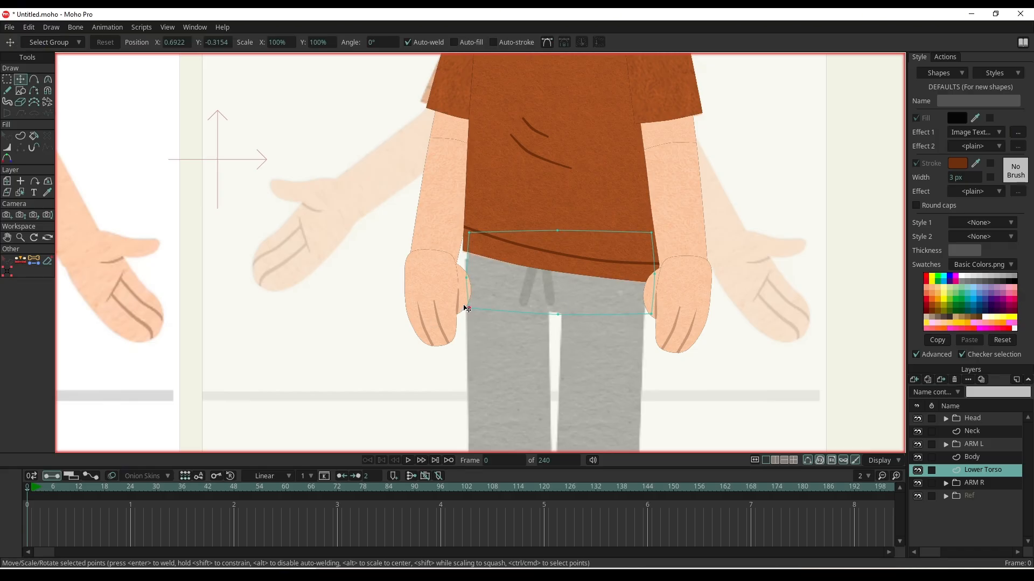
pyautogui.moveTo(464, 306); pyautogui.dragTo(466, 305)
pyautogui.moveTo(649, 313); pyautogui.dragTo(644, 315)
pyautogui.moveTo(652, 277); pyautogui.dragTo(650, 278)
pyautogui.scroll(-1, 621, 360)
pyautogui.moveTo(632, 345); pyautogui.dragTo(685, 316)
pyautogui.scroll(-1, 686, 316)
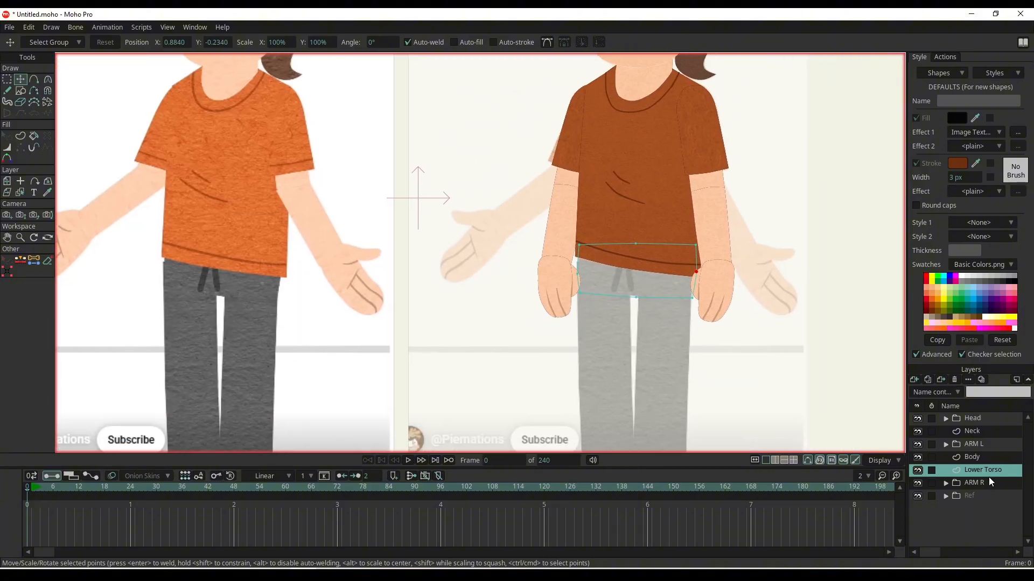
# - Create a fill-only shape from the hip outline with the tiled Trousers.png image texture
pyautogui.scroll(1, 648, 309)
pyautogui.press('u')
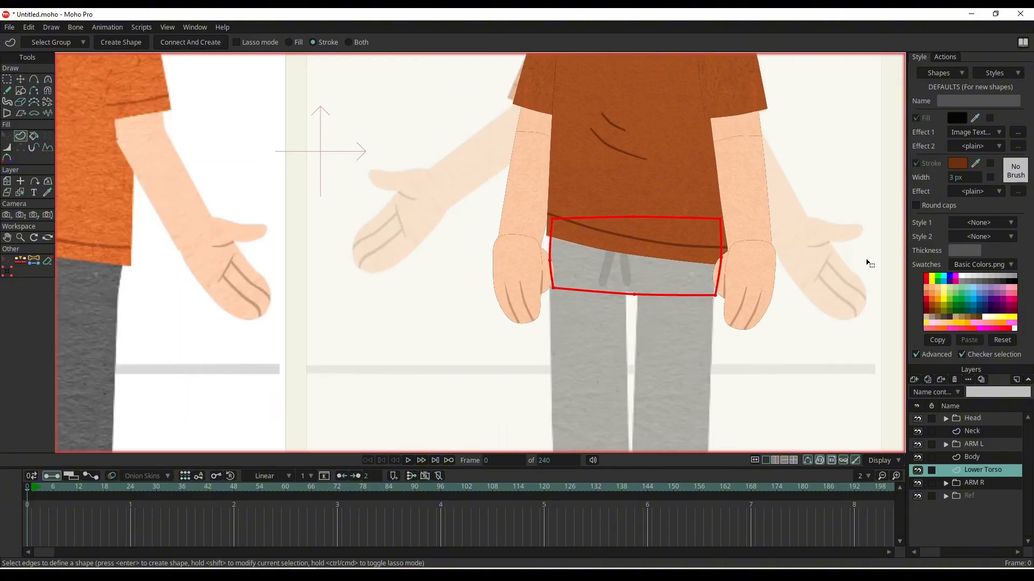
pyautogui.click(289, 42)
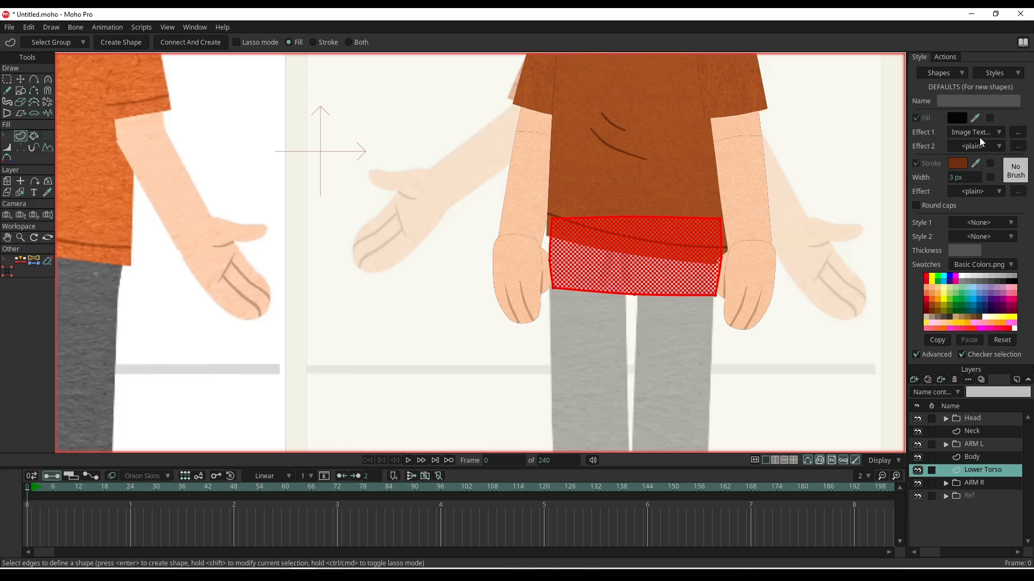
pyautogui.click(1017, 131)
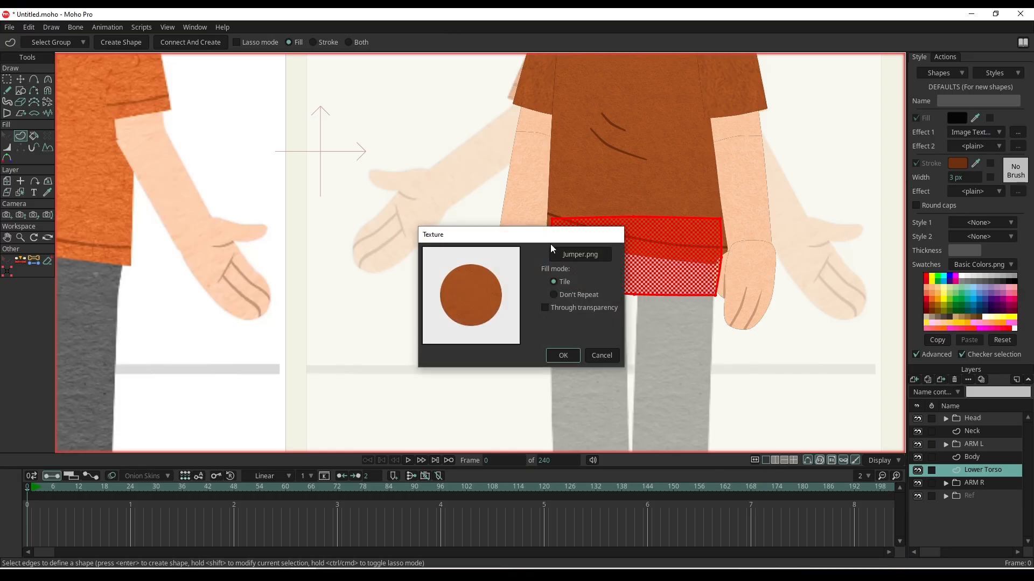
pyautogui.click(580, 254)
pyautogui.click(289, 172)
pyautogui.click(416, 299)
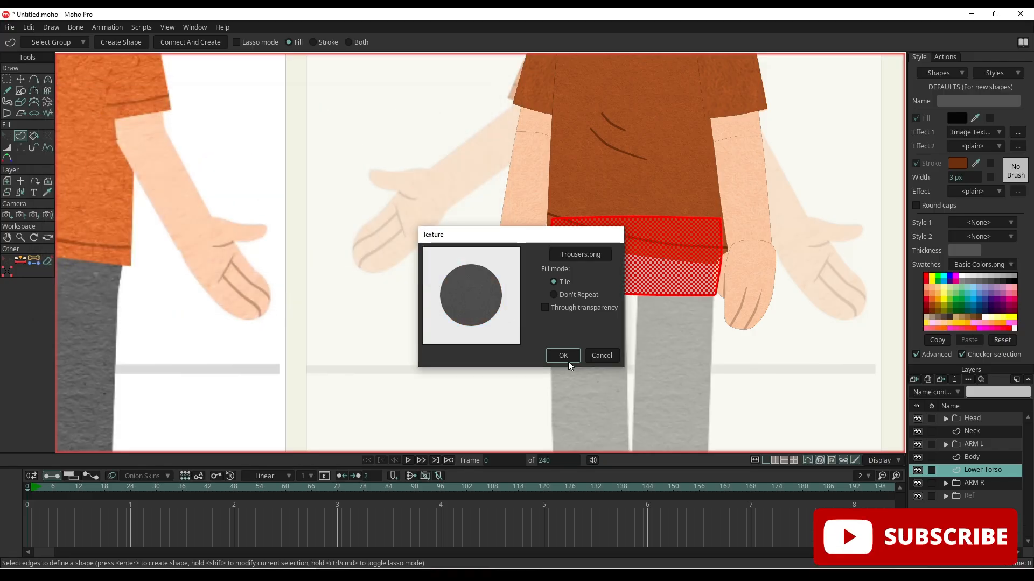
pyautogui.click(564, 357)
pyautogui.press('Return')
# - Select the hip shape and pull its fill effect handle far outward to rescale and angle the trousers texture
pyautogui.scroll(-1, 642, 263)
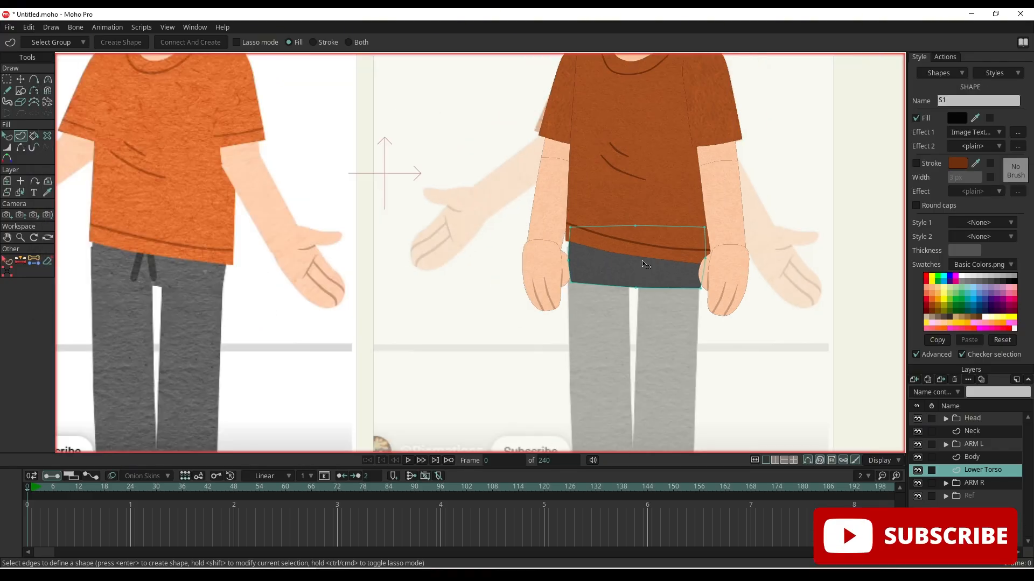
pyautogui.scroll(2, 644, 264)
pyautogui.press('q')
pyautogui.moveTo(637, 158); pyautogui.dragTo(870, 44)
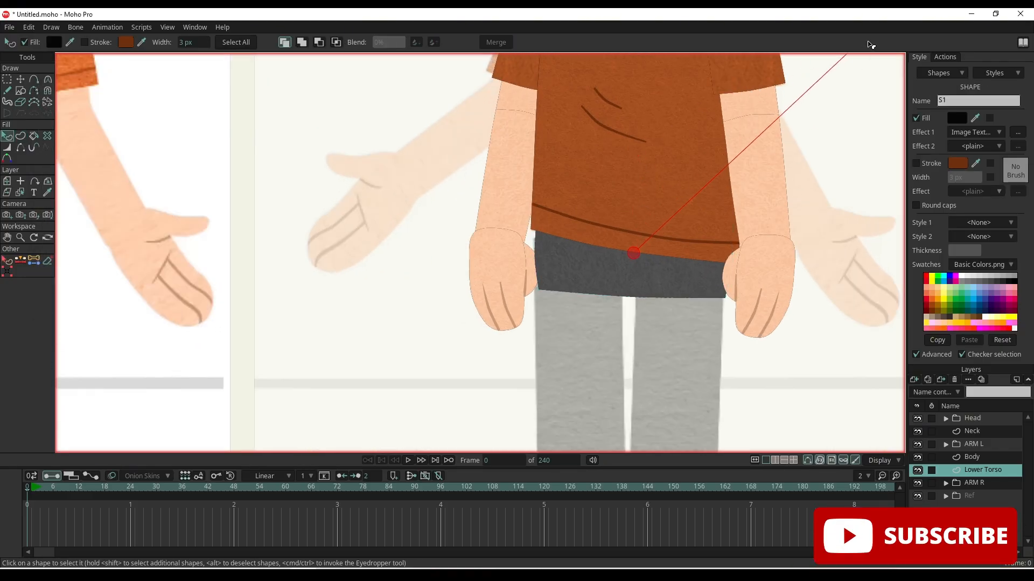
# - Create a vector layer directly above Lower Torso and name it Thigh L
pyautogui.scroll(-4, 598, 278)
pyautogui.scroll(1, 622, 279)
pyautogui.moveTo(725, 139); pyautogui.dragTo(736, 112)
pyautogui.click(974, 481)
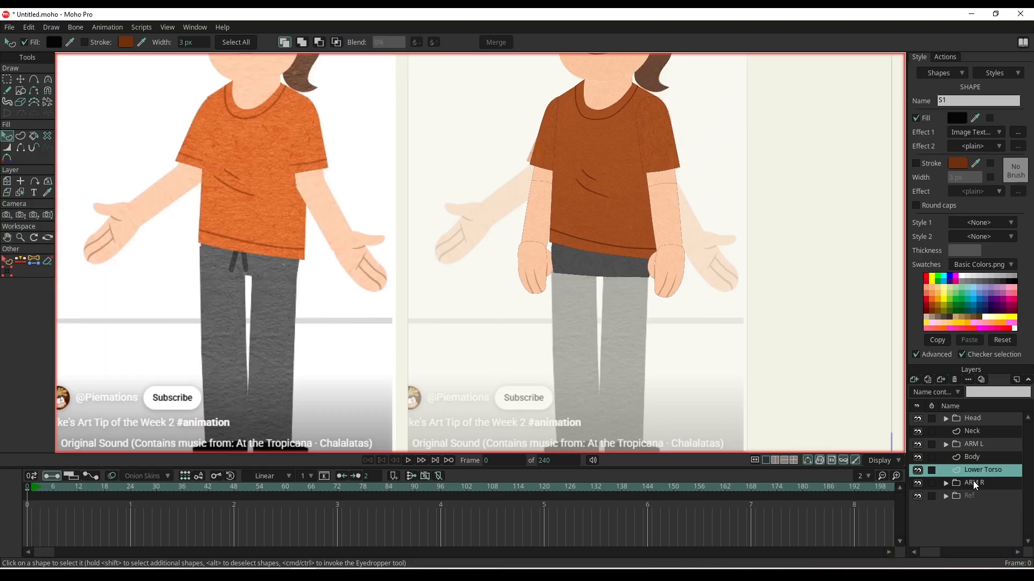
pyautogui.click(974, 471)
pyautogui.click(914, 380)
pyautogui.click(923, 393)
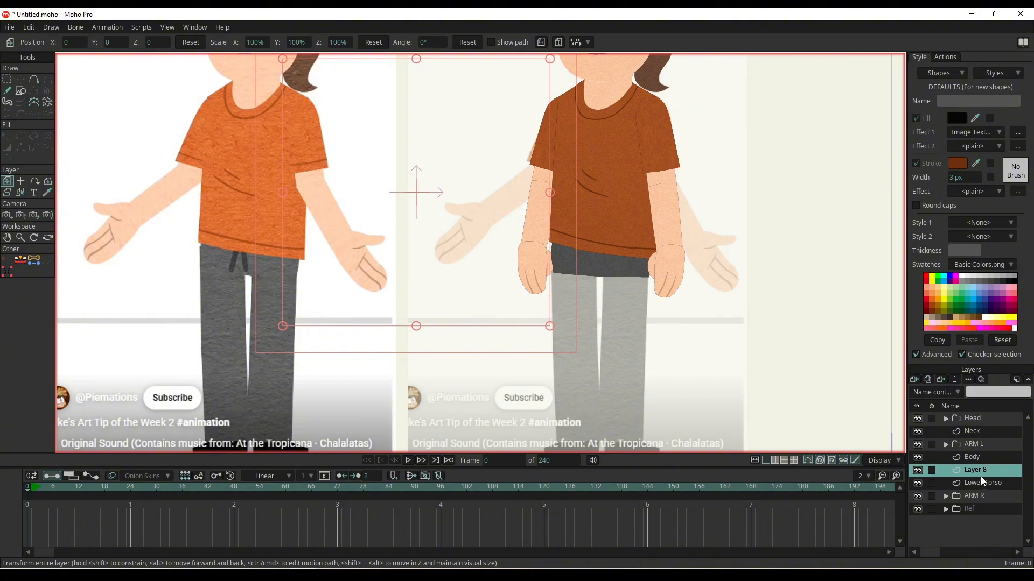
pyautogui.doubleClick(979, 471)
pyautogui.write('Thigh L')
pyautogui.press('Return')
# - Set the Thigh L layer's origin at its hip joint and the Lower Torso layer's origin at the centre of the waist
pyautogui.click(969, 431)
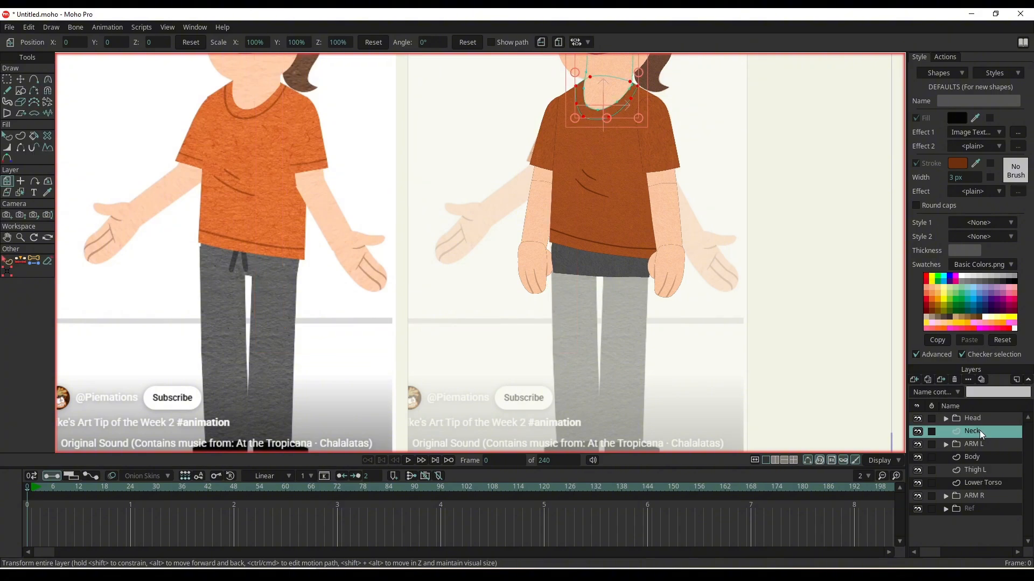
pyautogui.click(974, 470)
pyautogui.click(21, 181)
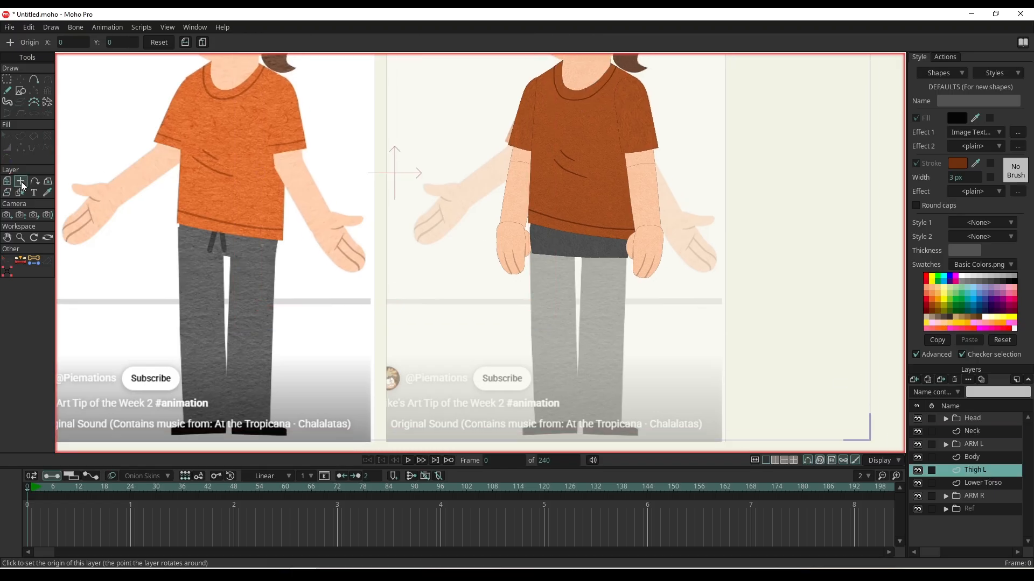
pyautogui.click(602, 247)
pyautogui.click(976, 482)
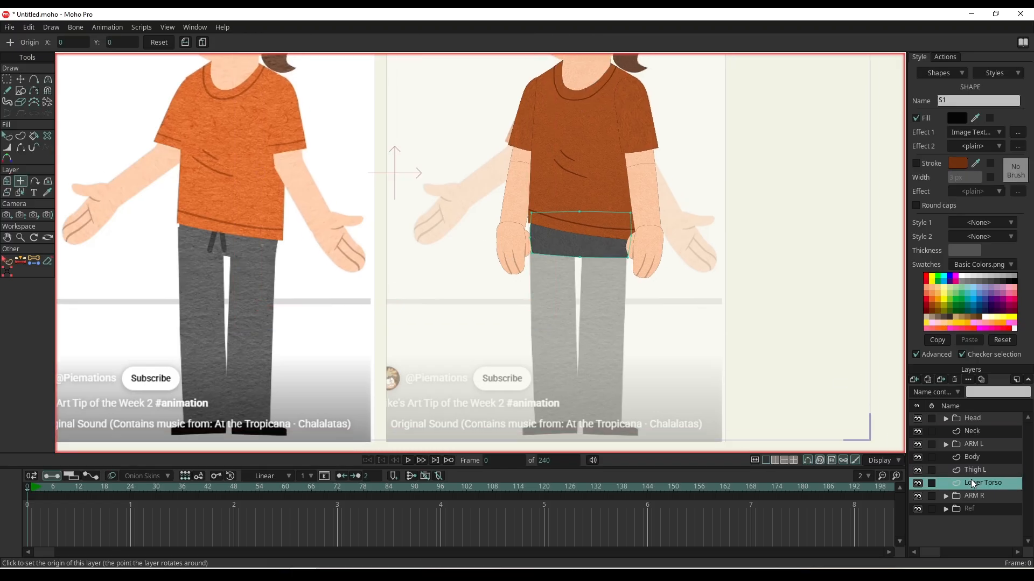
pyautogui.click(580, 232)
# - Draw a rectangle on the Thigh L layer from inside the hip shape down to about the knee
pyautogui.click(996, 471)
pyautogui.scroll(3, 613, 353)
pyautogui.click(21, 91)
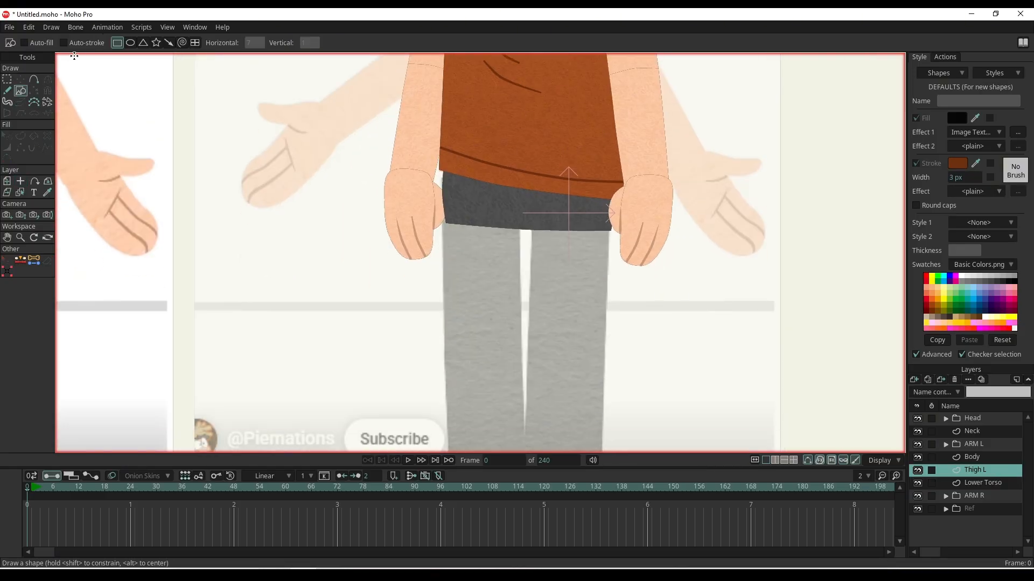
pyautogui.moveTo(535, 192)
pyautogui.mouseDown()
pyautogui.moveTo(598, 302)
pyautogui.moveTo(604, 343)
pyautogui.mouseUp()
# - Move the four corners of the thigh rectangle to follow the edges of the reference trouser leg
pyautogui.press('t')
pyautogui.moveTo(535, 343); pyautogui.dragTo(529, 349)
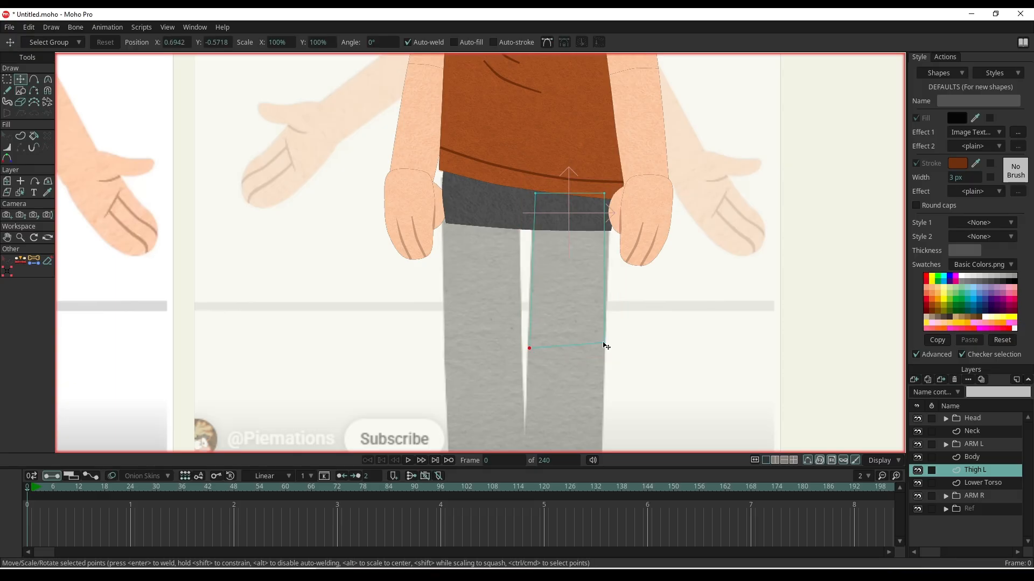
pyautogui.moveTo(604, 343); pyautogui.dragTo(605, 351)
pyautogui.moveTo(604, 193); pyautogui.dragTo(609, 191)
pyautogui.moveTo(535, 193); pyautogui.dragTo(534, 200)
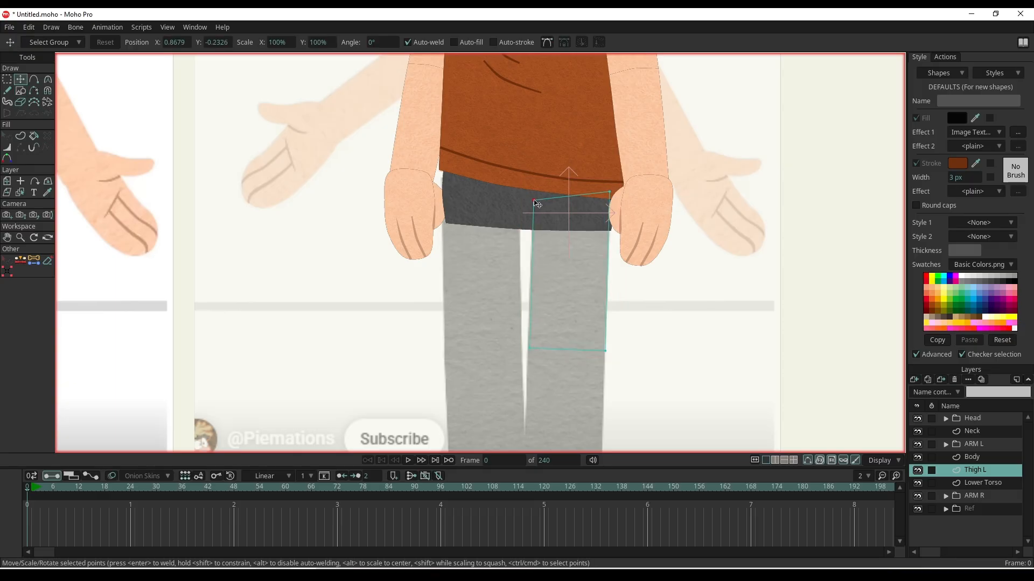
# - Move the two upper corners of the thigh rectangle down to the hip shape's lower edge, keeping to the reference trouser leg's sides
pyautogui.moveTo(609, 192); pyautogui.dragTo(609, 204)
pyautogui.scroll(-2, 635, 259)
pyautogui.moveTo(630, 342); pyautogui.dragTo(648, 290)
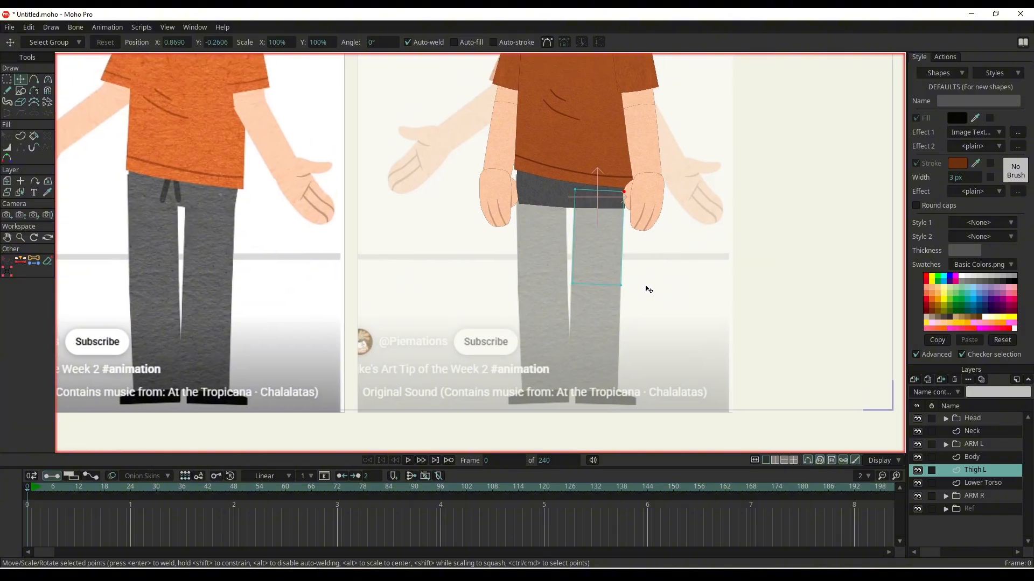
pyautogui.scroll(4, 640, 274)
pyautogui.moveTo(511, 156); pyautogui.dragTo(508, 193)
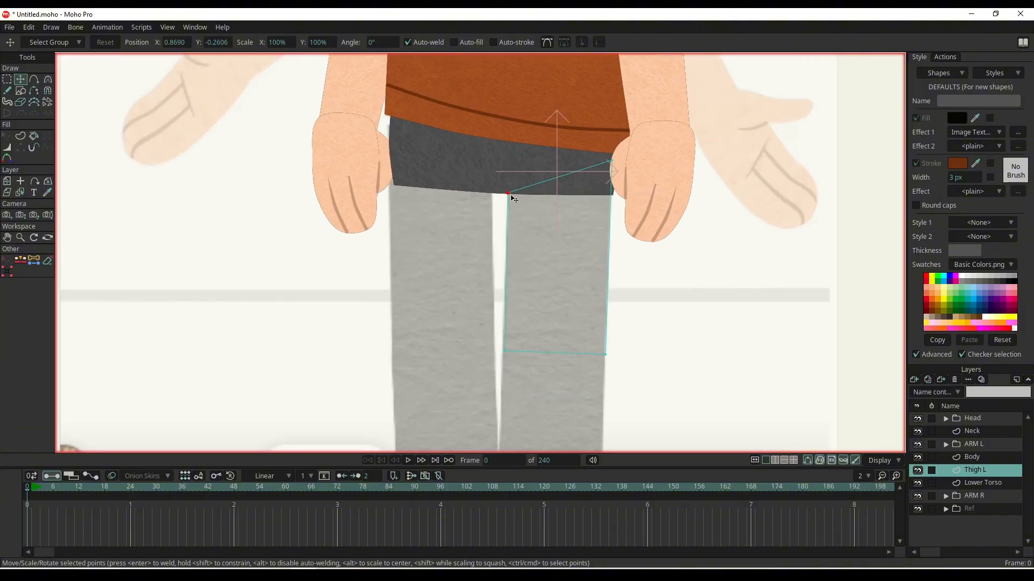
pyautogui.moveTo(611, 161); pyautogui.dragTo(607, 195)
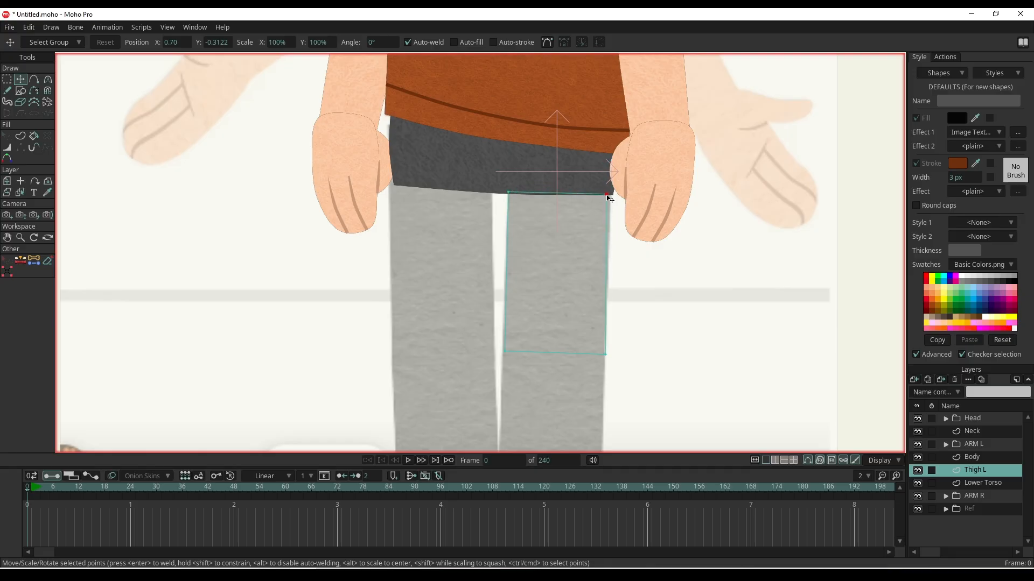
pyautogui.click(509, 193)
pyautogui.scroll(-2, 605, 272)
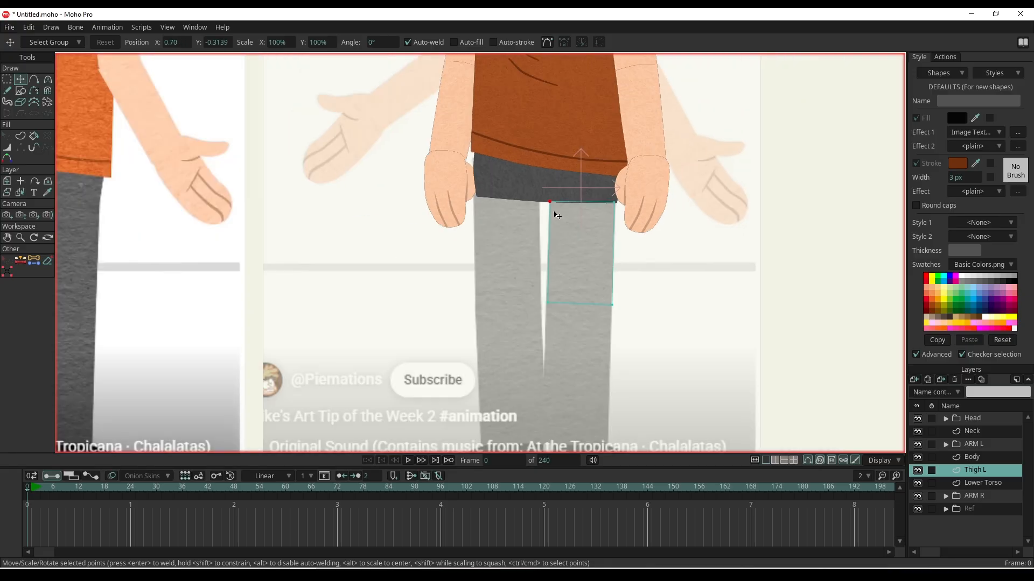
pyautogui.moveTo(613, 202); pyautogui.dragTo(614, 200)
# - Align the two lower corners of the thigh rectangle at about knee height on the reference trouser leg's edges
pyautogui.scroll(-2, 615, 253)
pyautogui.moveTo(613, 306); pyautogui.dragTo(605, 268)
pyautogui.scroll(4, 615, 252)
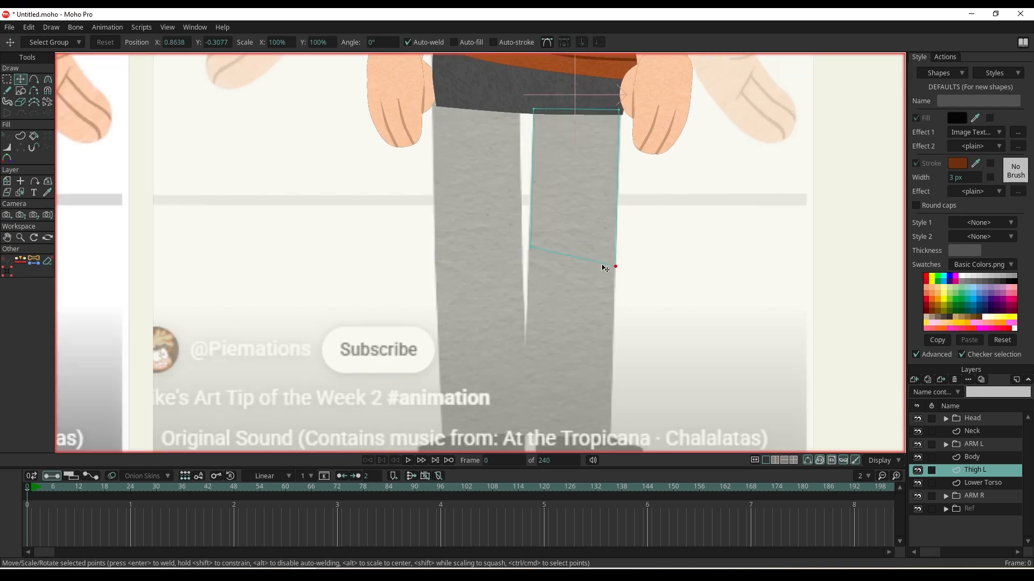
pyautogui.moveTo(532, 260); pyautogui.dragTo(542, 276)
pyautogui.scroll(-1, 577, 290)
pyautogui.scroll(-1, 563, 279)
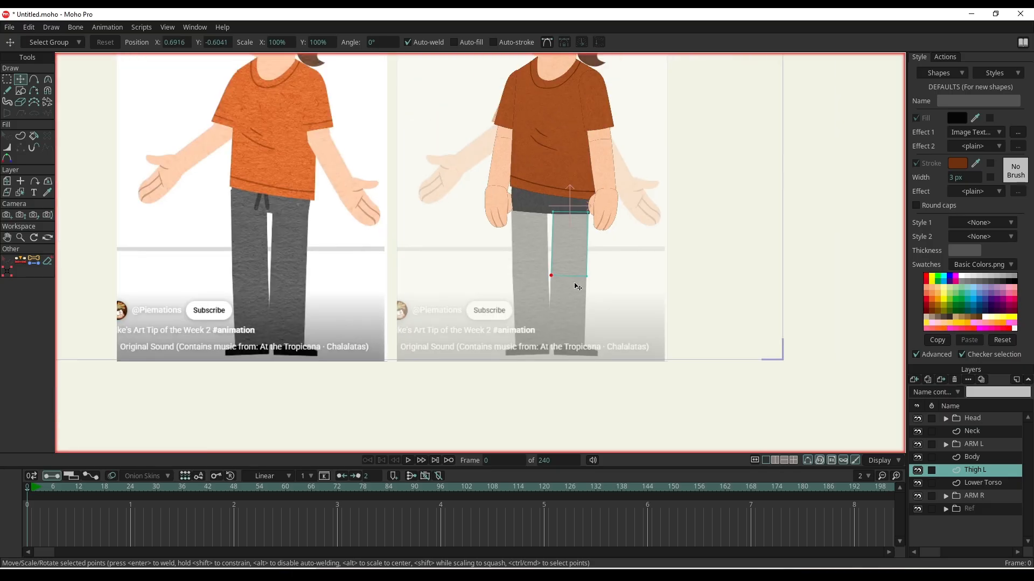
pyautogui.moveTo(598, 312); pyautogui.dragTo(598, 342)
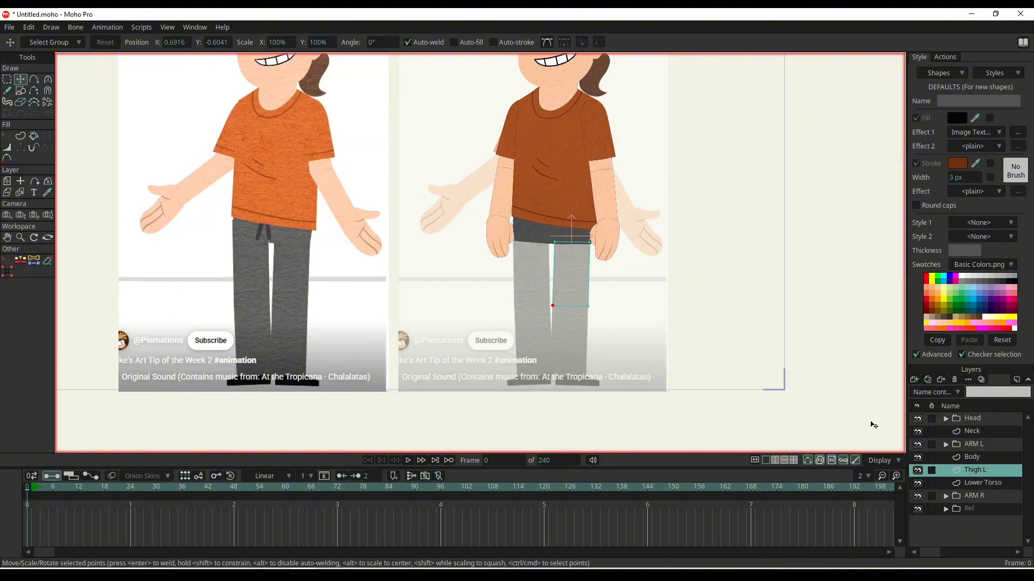
pyautogui.moveTo(551, 328); pyautogui.dragTo(545, 376)
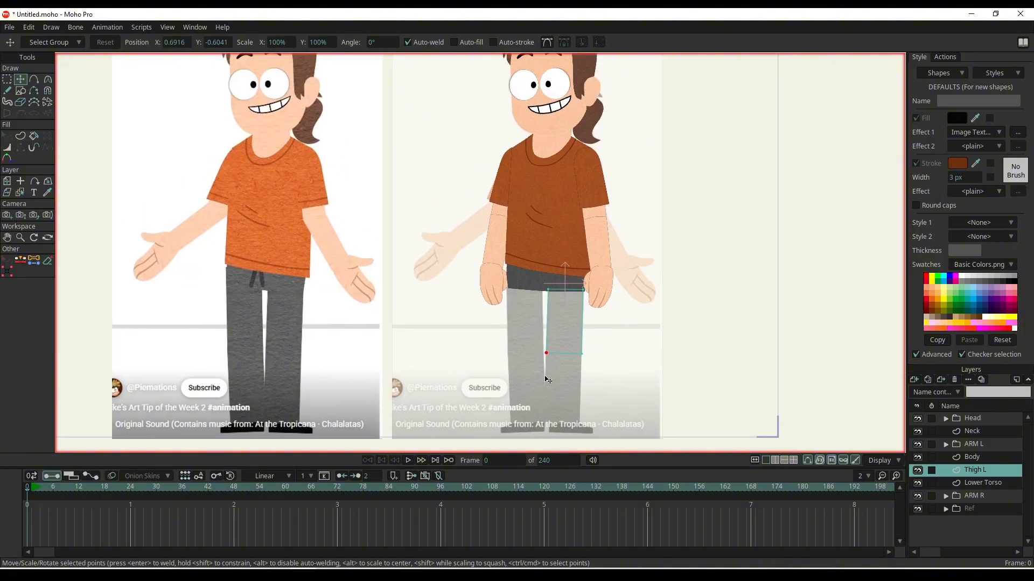
pyautogui.scroll(3, 662, 339)
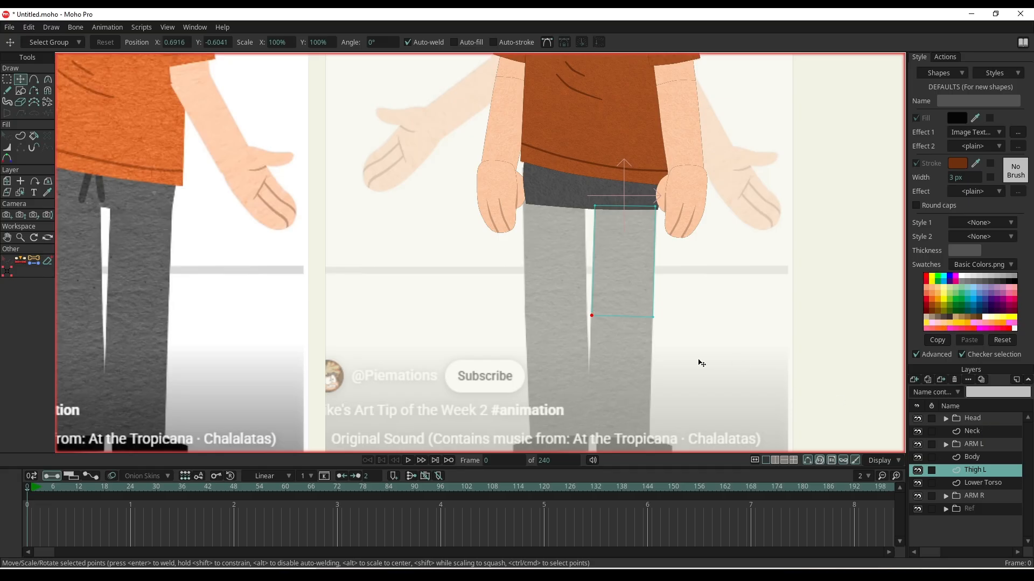
pyautogui.press('g')
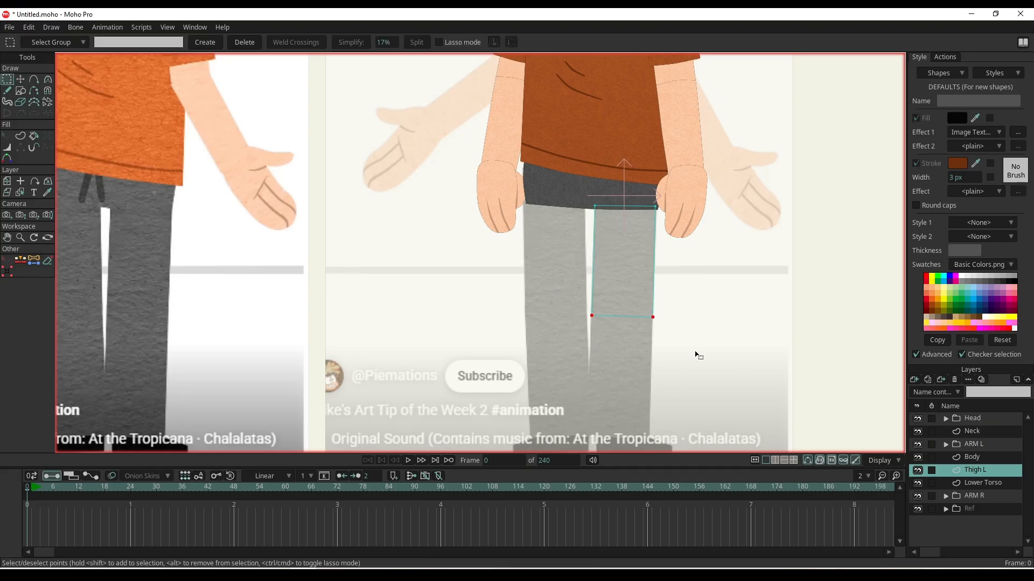
# - Create a vector layer above Thigh L and name it Shank L
pyautogui.click(915, 379)
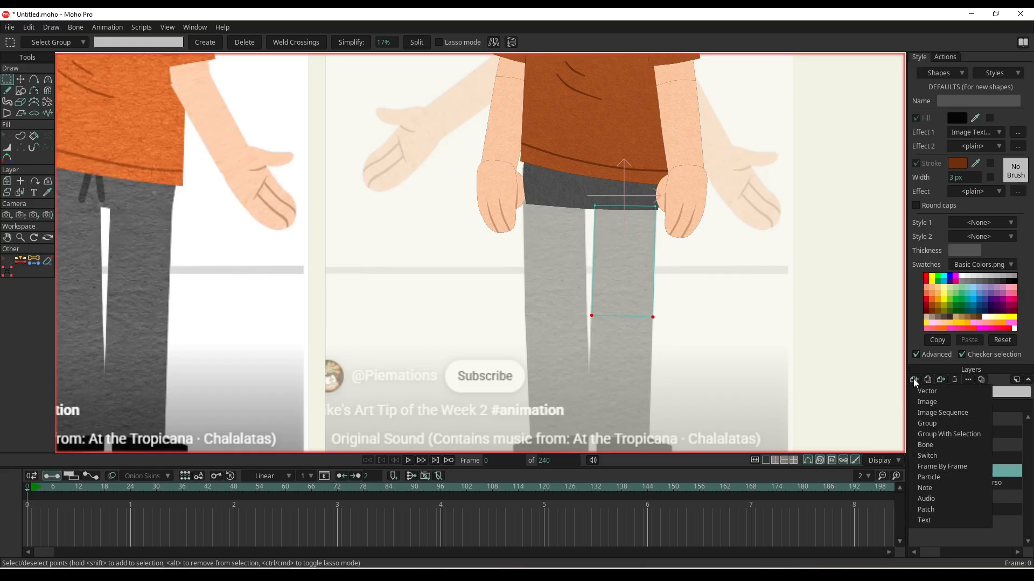
pyautogui.click(962, 461)
pyautogui.doubleClick(981, 473)
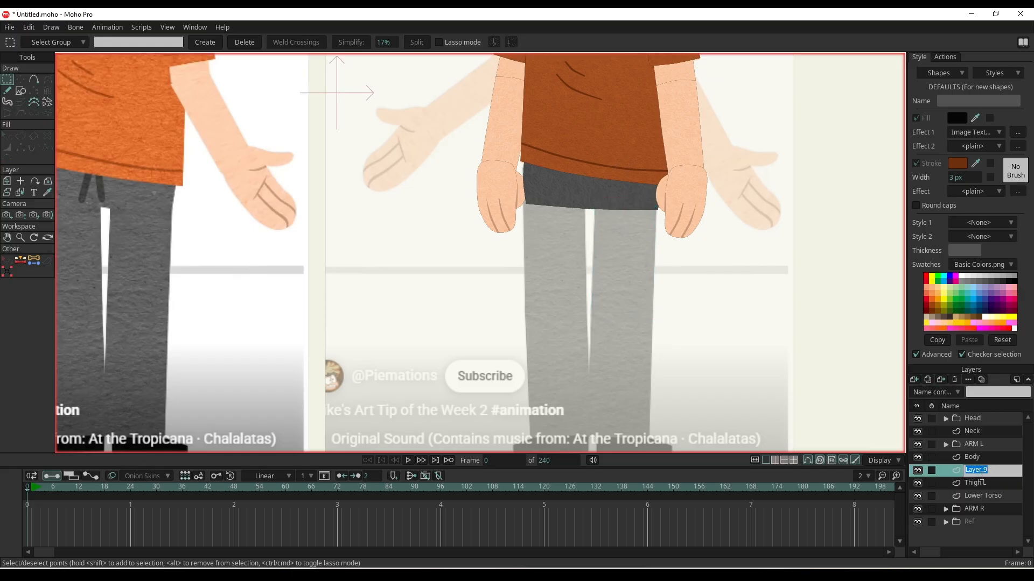
pyautogui.write('Shank L')
pyautogui.press('Return')
# - Draw a closed four-point outline on the Shank L layer from the knee down to the trouser hem
pyautogui.scroll(-2, 738, 254)
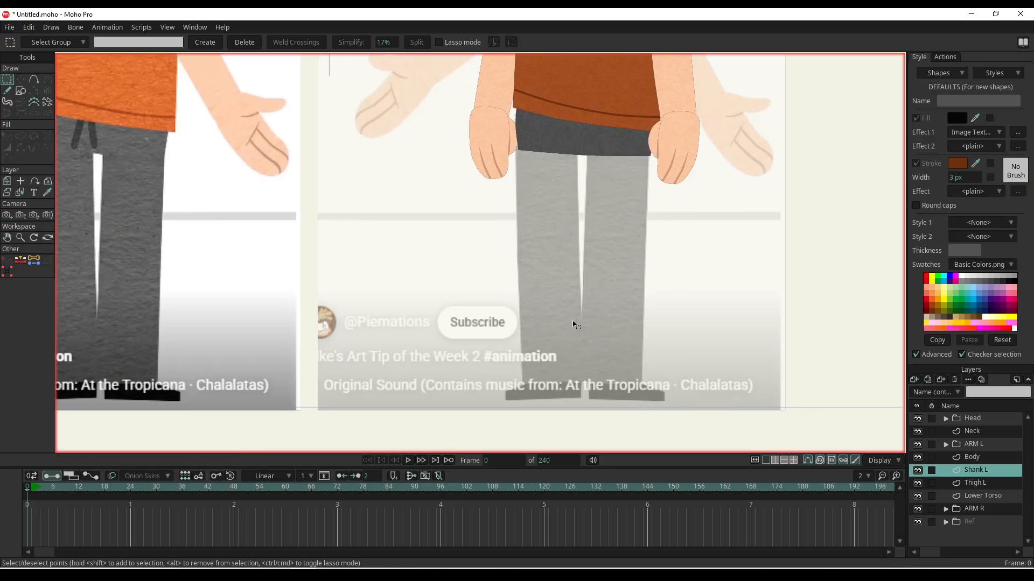
pyautogui.hotkey('ctrl', 'v')
pyautogui.press('a')
pyautogui.moveTo(645, 263); pyautogui.dragTo(584, 264)
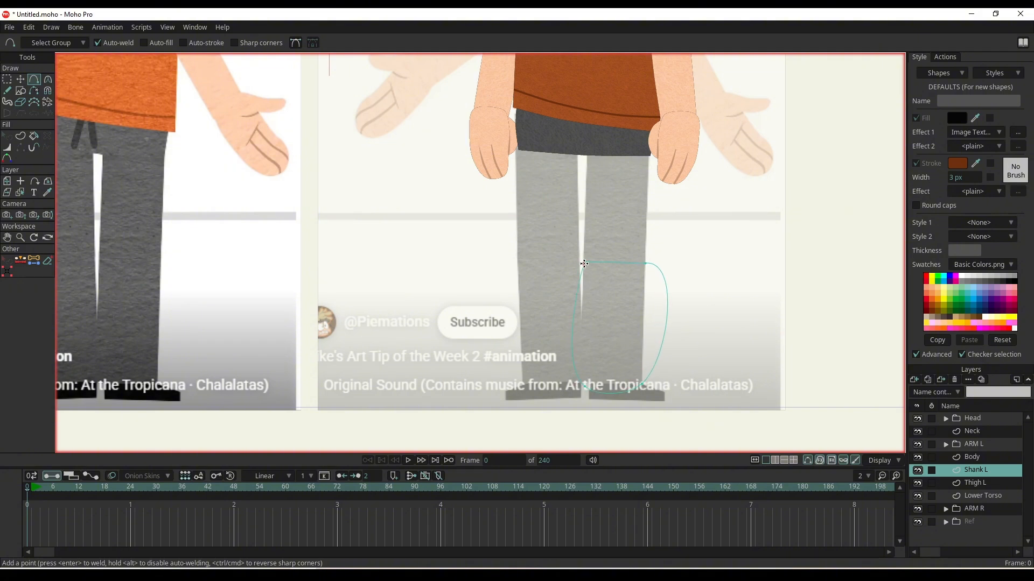
pyautogui.scroll(2, 622, 325)
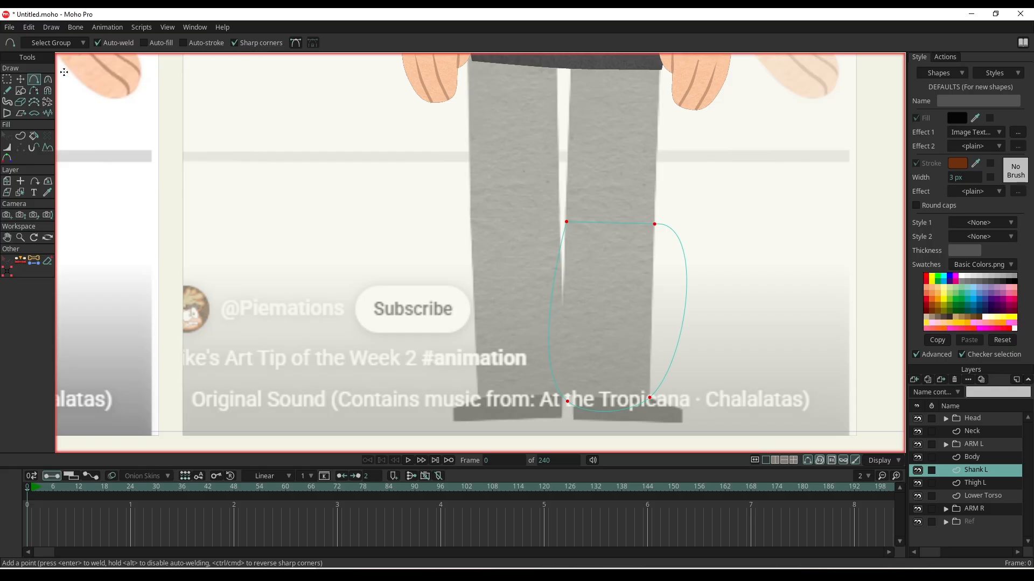
# - Make all four points of the shank outline peaked to straighten its sides
pyautogui.press('g')
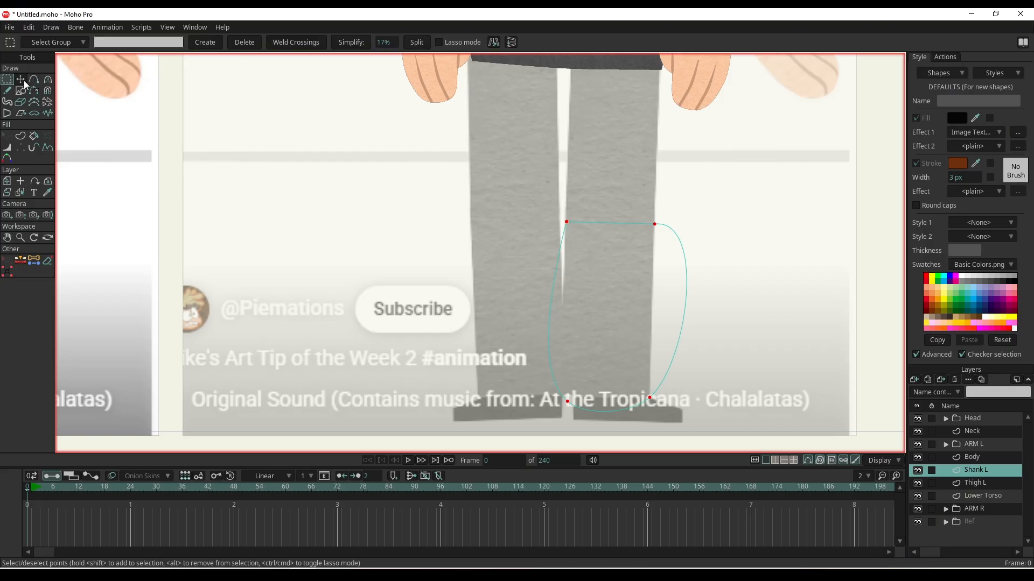
pyautogui.click(23, 79)
pyautogui.click(47, 80)
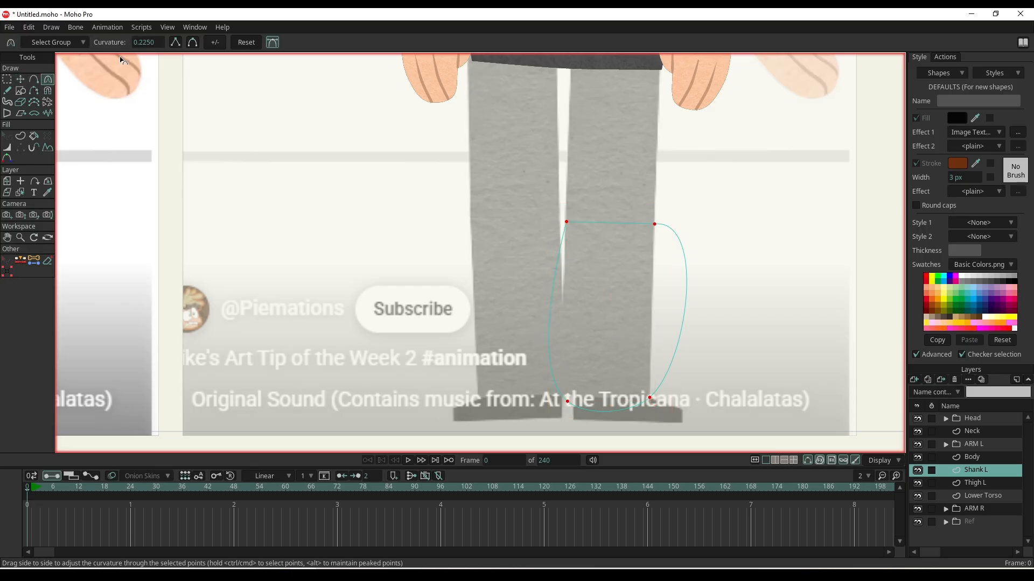
pyautogui.click(175, 42)
pyautogui.moveTo(587, 265); pyautogui.dragTo(524, 243)
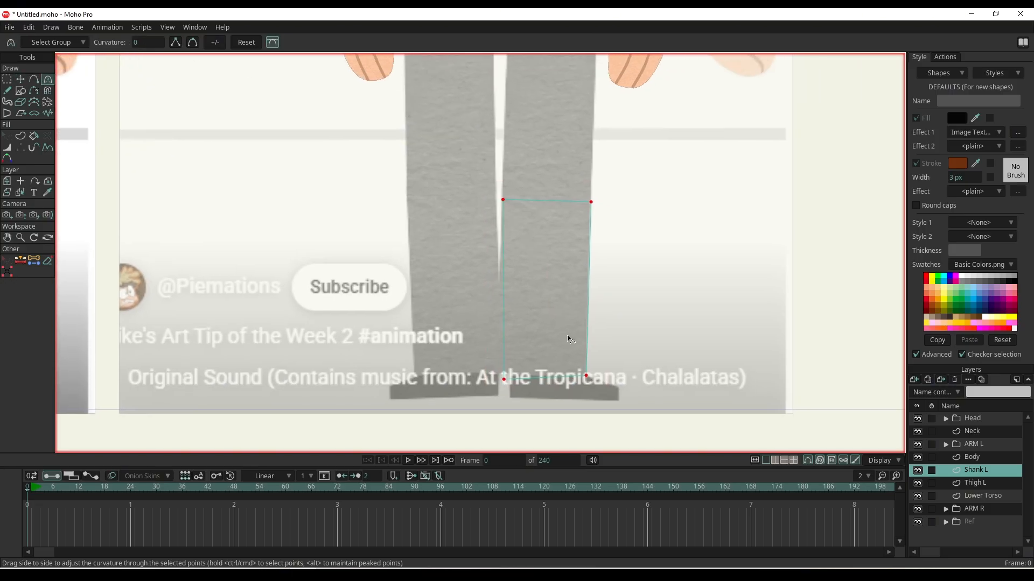
# - Raise the shank outline's lower inner corner to the trouser hem and place the Shank L layer below Thigh L
pyautogui.press('t')
pyautogui.moveTo(504, 380); pyautogui.dragTo(503, 375)
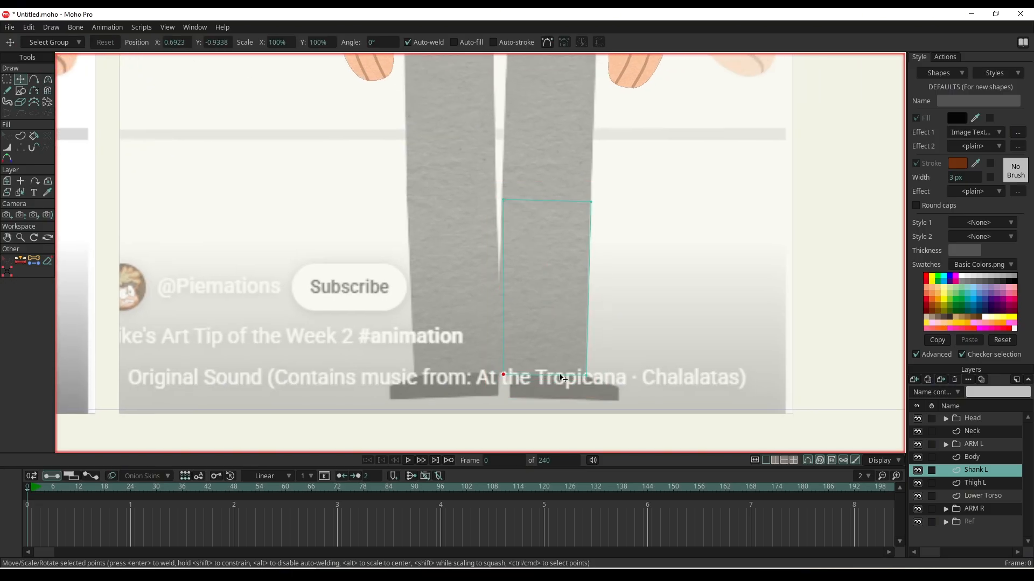
pyautogui.moveTo(580, 220); pyautogui.dragTo(578, 226)
pyautogui.moveTo(617, 331); pyautogui.dragTo(629, 300)
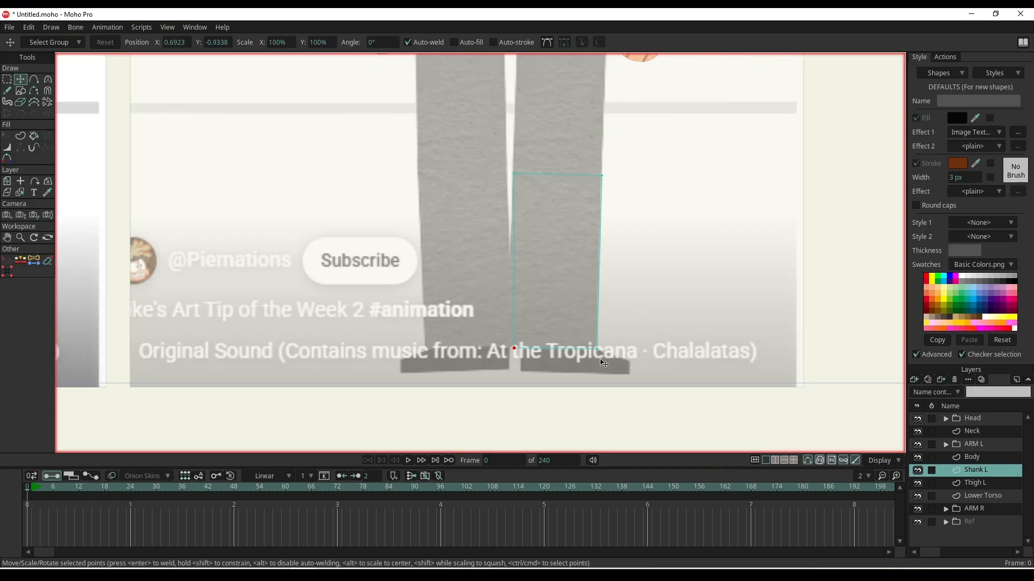
pyautogui.click(976, 483)
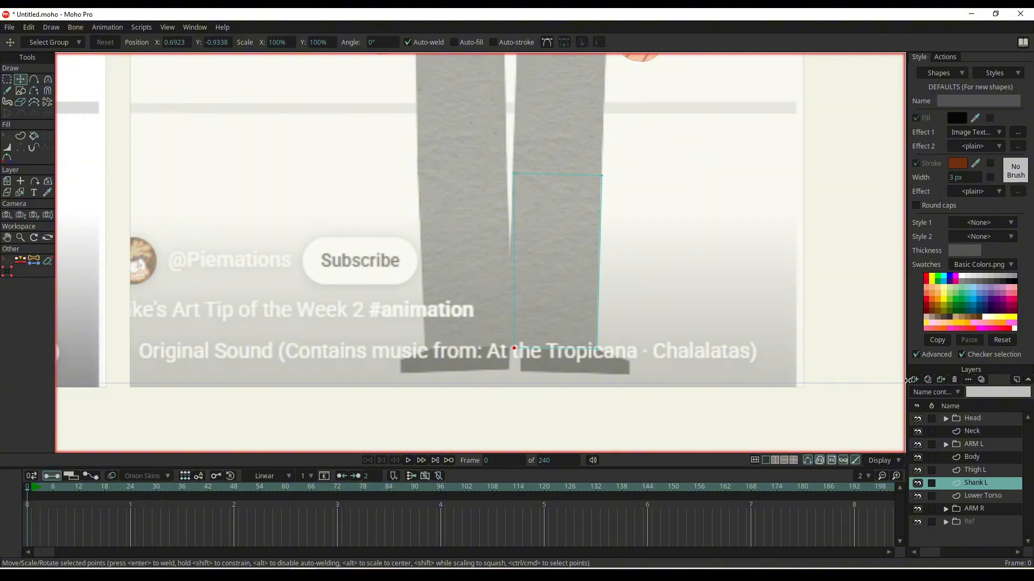
# - Create a vector layer between Thigh L and Shank L and name it Foot L
pyautogui.click(913, 380)
pyautogui.click(968, 466)
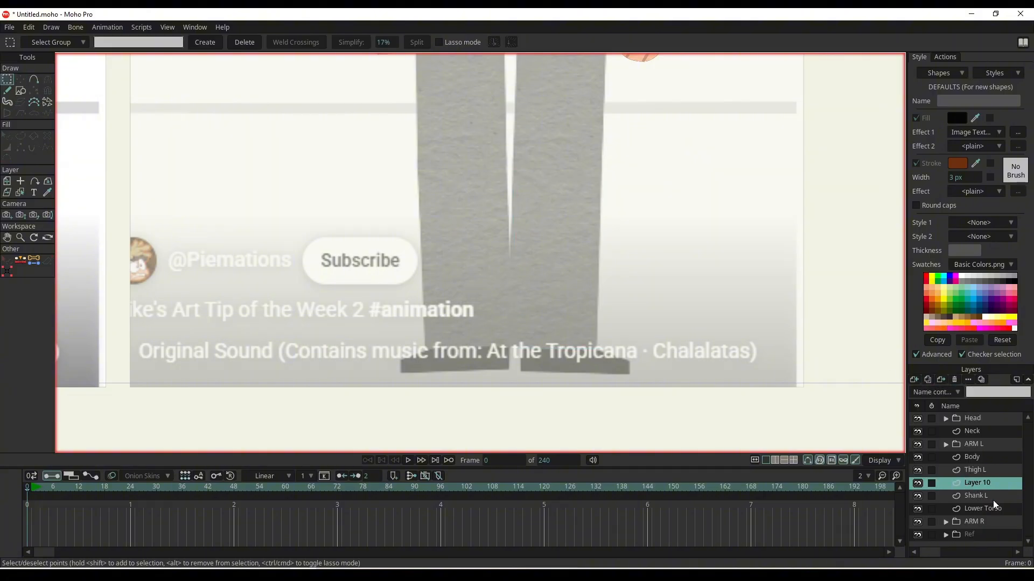
pyautogui.doubleClick(986, 483)
pyautogui.write('Fot L')
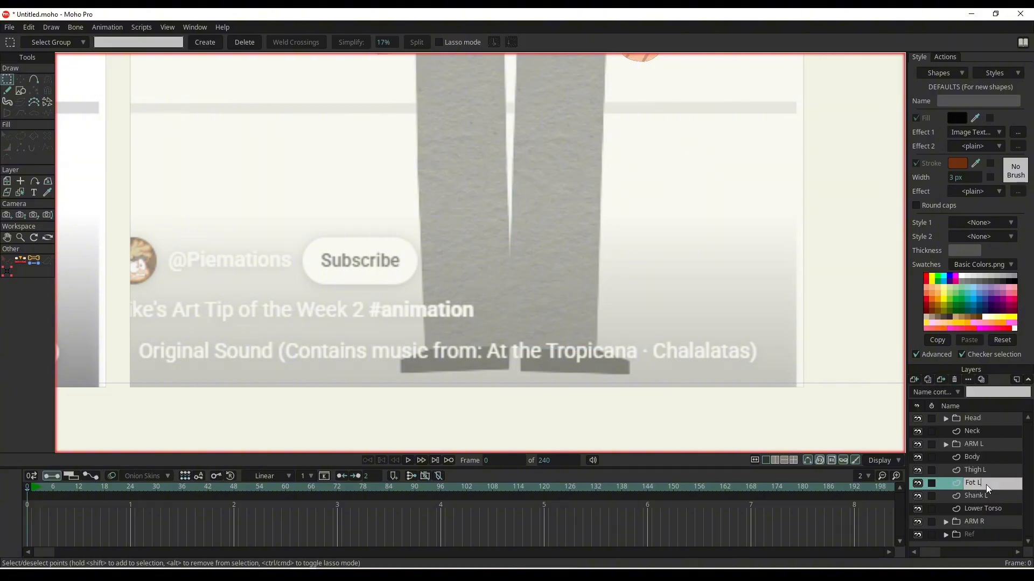
pyautogui.press('Return')
pyautogui.doubleClick(969, 488)
pyautogui.write('o')
pyautogui.press('Return')
# - Draw a rectangle on the Foot L layer over the heel and ankle part of the reference shoe
pyautogui.scroll(2, 531, 373)
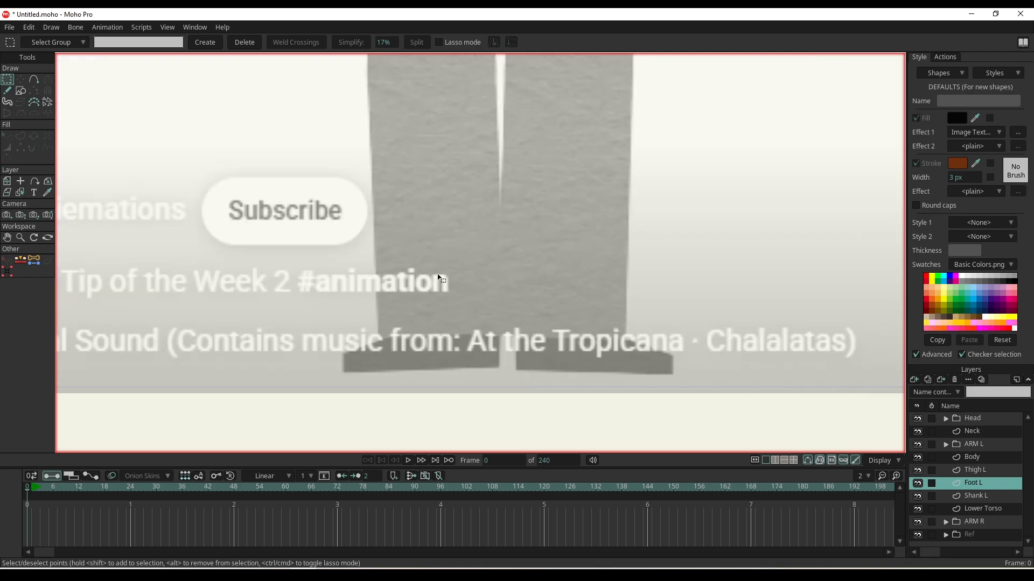
pyautogui.click(202, 48)
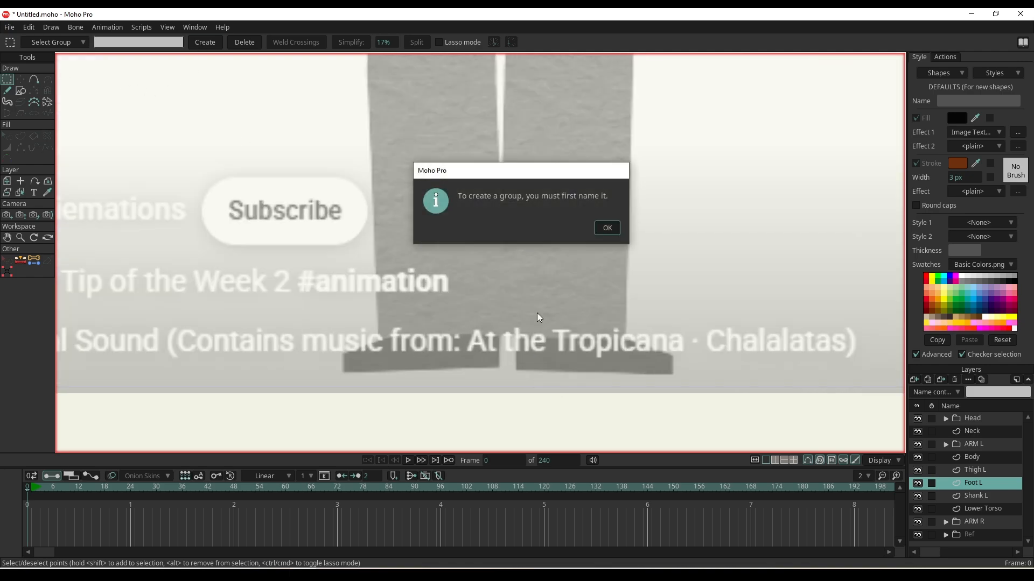
pyautogui.click(608, 228)
pyautogui.click(21, 91)
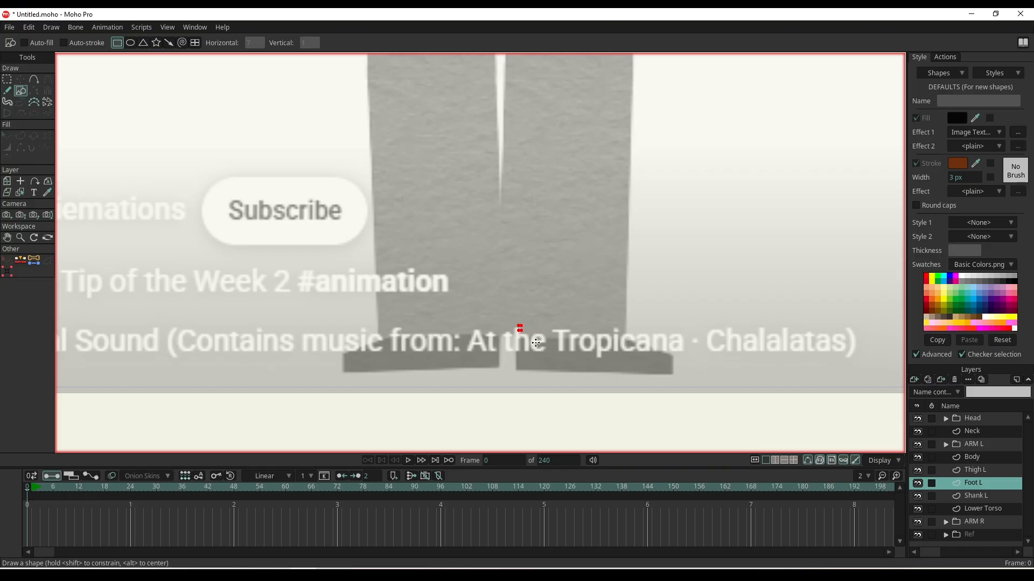
pyautogui.moveTo(519, 326); pyautogui.dragTo(622, 371)
# - Extend the foot rectangle with an added point out to the tip of the reference shoe, and delete the stray line drawn beside the legs
pyautogui.press('a')
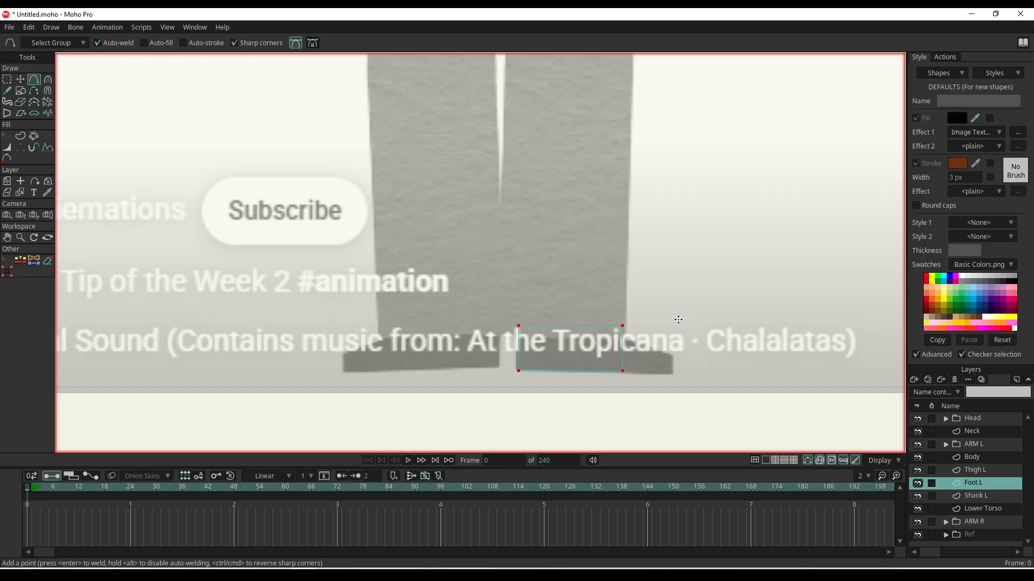
pyautogui.moveTo(318, 155); pyautogui.dragTo(433, 217)
pyautogui.moveTo(626, 343); pyautogui.dragTo(672, 371)
pyautogui.press('t')
pyautogui.doubleClick(356, 178)
pyautogui.press('d')
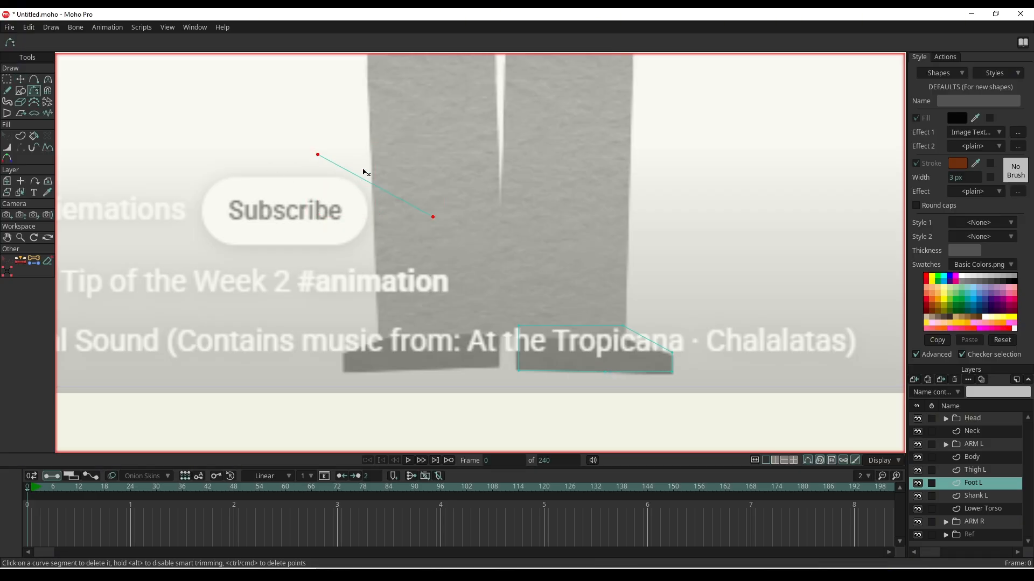
pyautogui.click(358, 177)
# - Lower the foot outline's upper outer corner so it sits just inside the trouser hem
pyautogui.press('u')
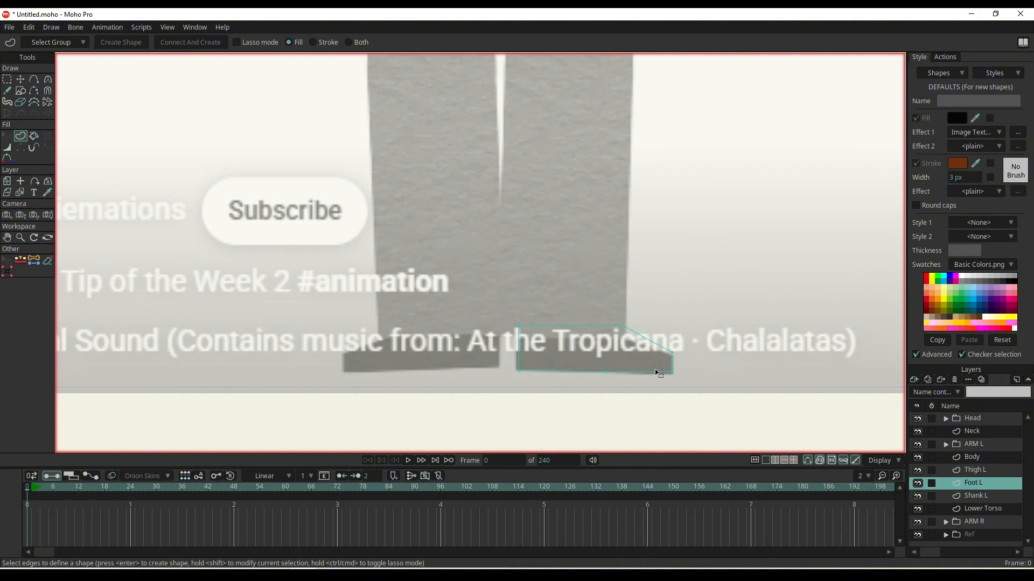
pyautogui.press('t')
pyautogui.moveTo(624, 327); pyautogui.dragTo(619, 336)
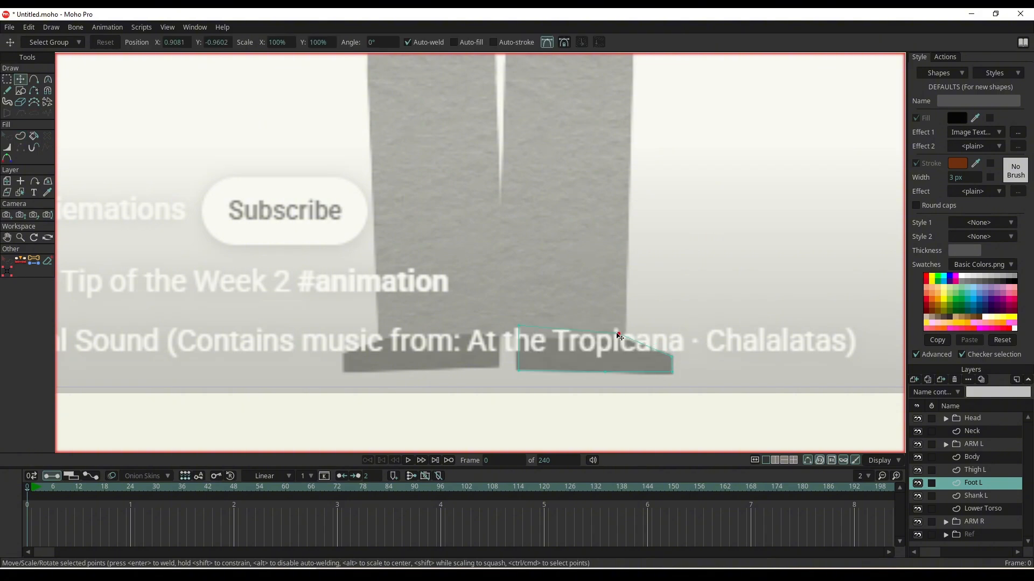
# - Fill the foot outline with black, using the plain effect instead of the image texture
pyautogui.press('u')
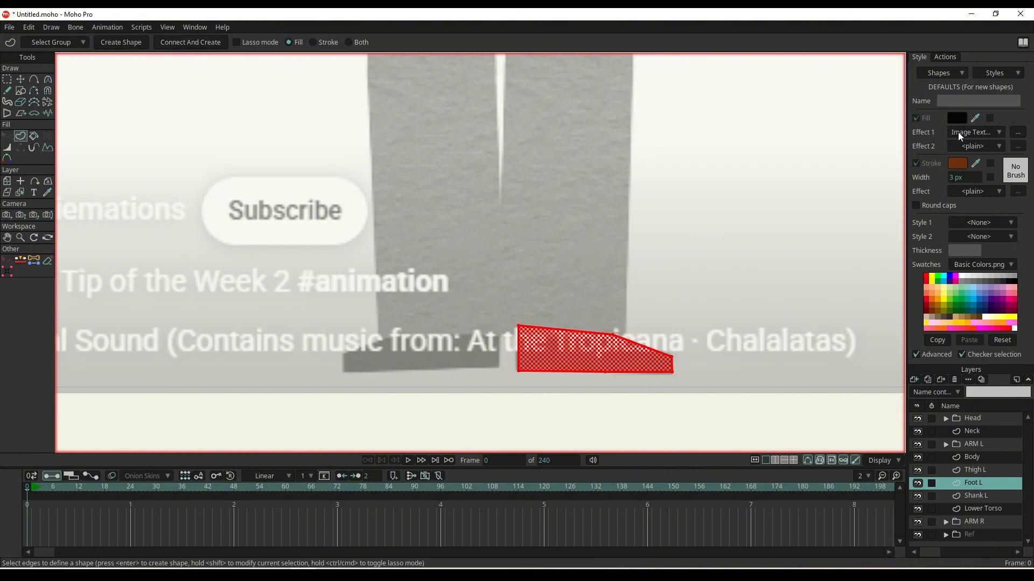
pyautogui.click(966, 131)
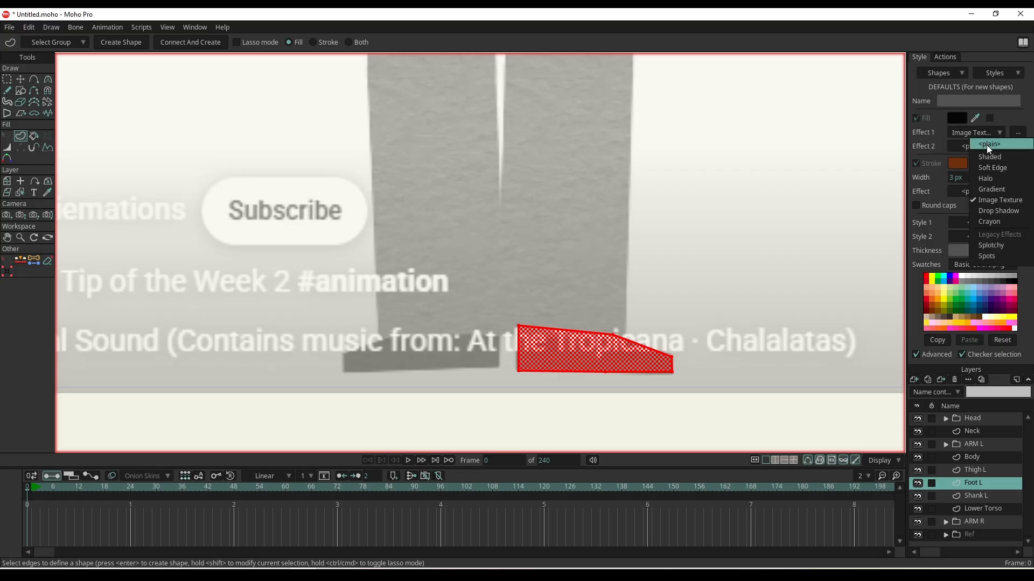
pyautogui.click(988, 144)
pyautogui.press('Return')
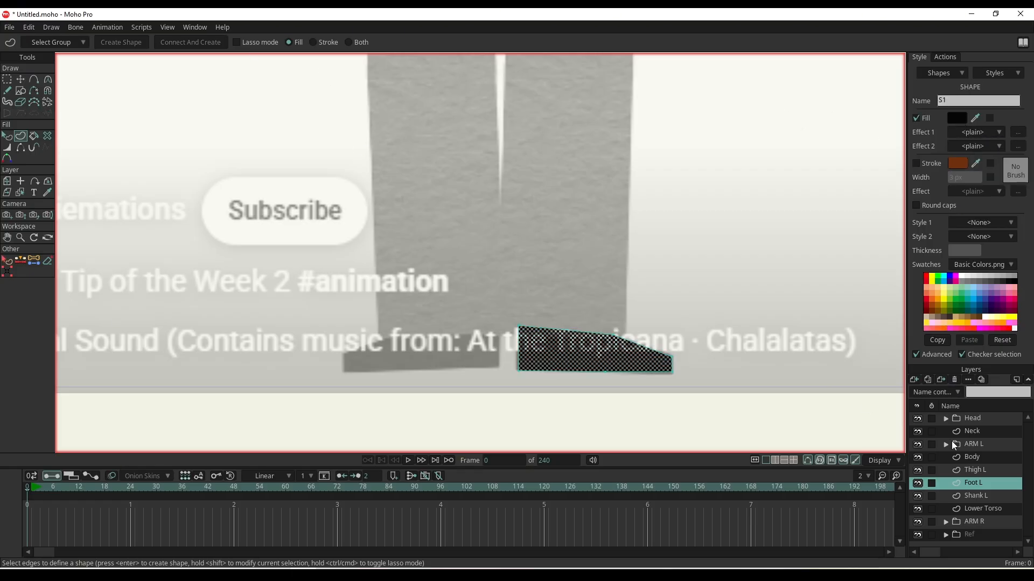
# - Fill the Shank L shape with black and the tiled image texture chosen from file as its first effect
pyautogui.click(974, 494)
pyautogui.click(629, 305)
pyautogui.click(689, 295)
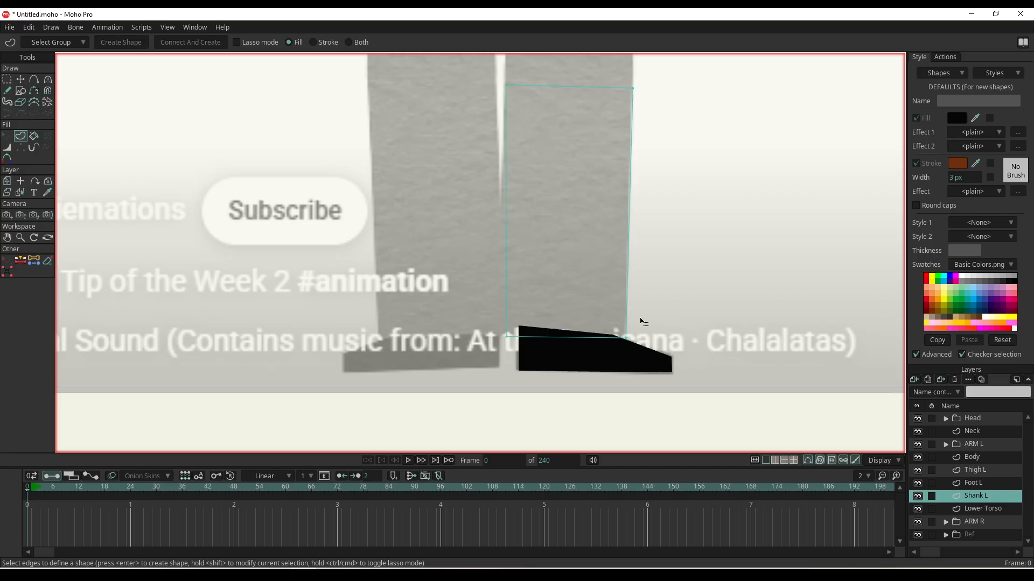
pyautogui.click(628, 260)
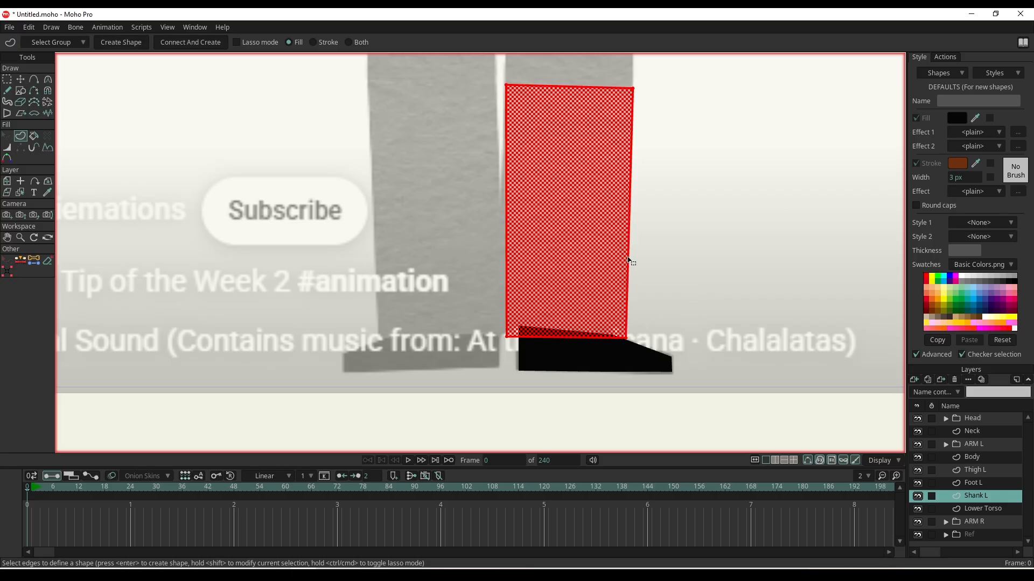
pyautogui.click(966, 131)
pyautogui.click(976, 202)
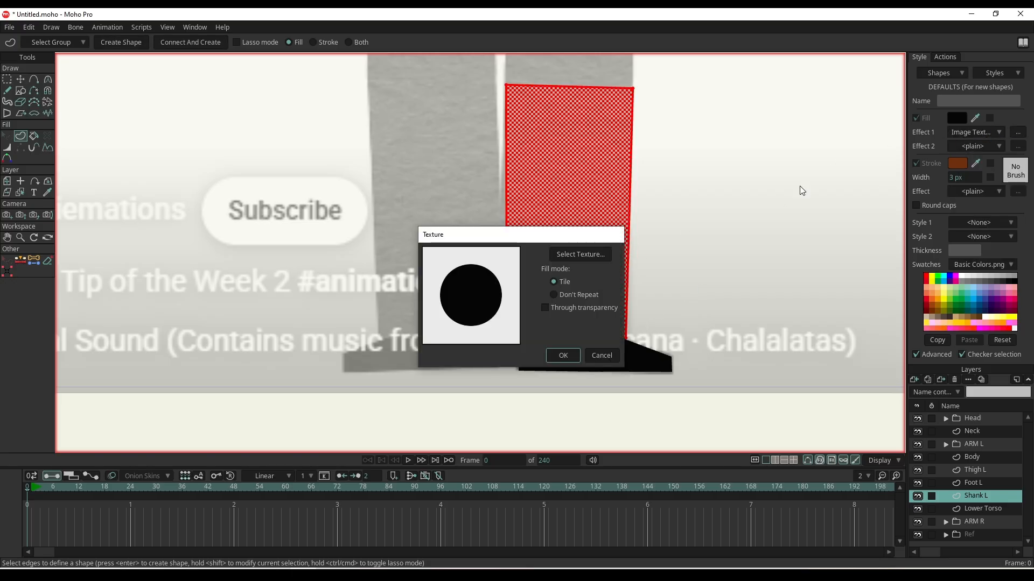
pyautogui.click(580, 254)
pyautogui.click(288, 175)
pyautogui.click(418, 296)
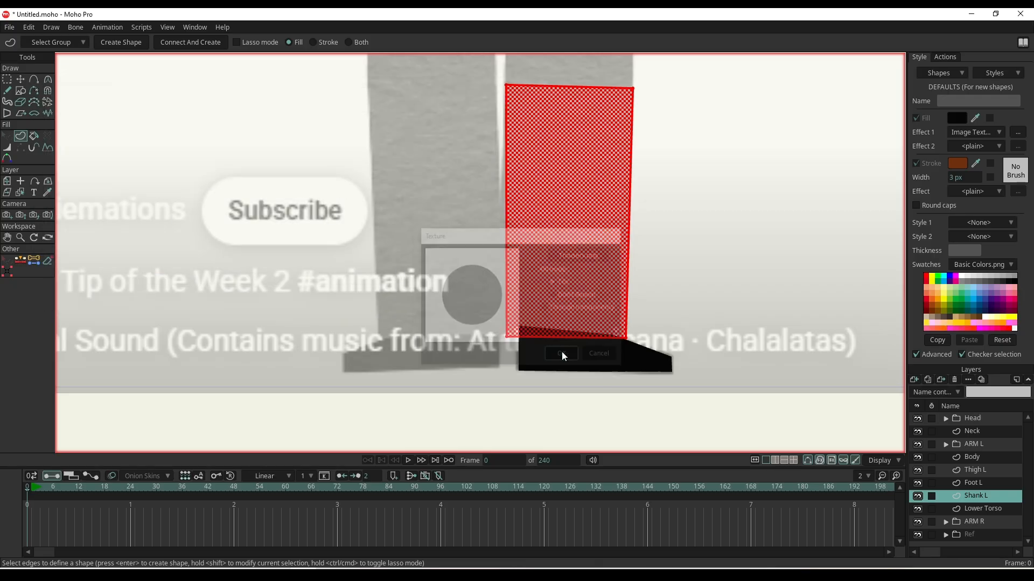
pyautogui.click(563, 356)
pyautogui.press('Return')
# - Scale and rotate the texture effect on the shank, and move the Foot L layer below Shank L
pyautogui.press('q')
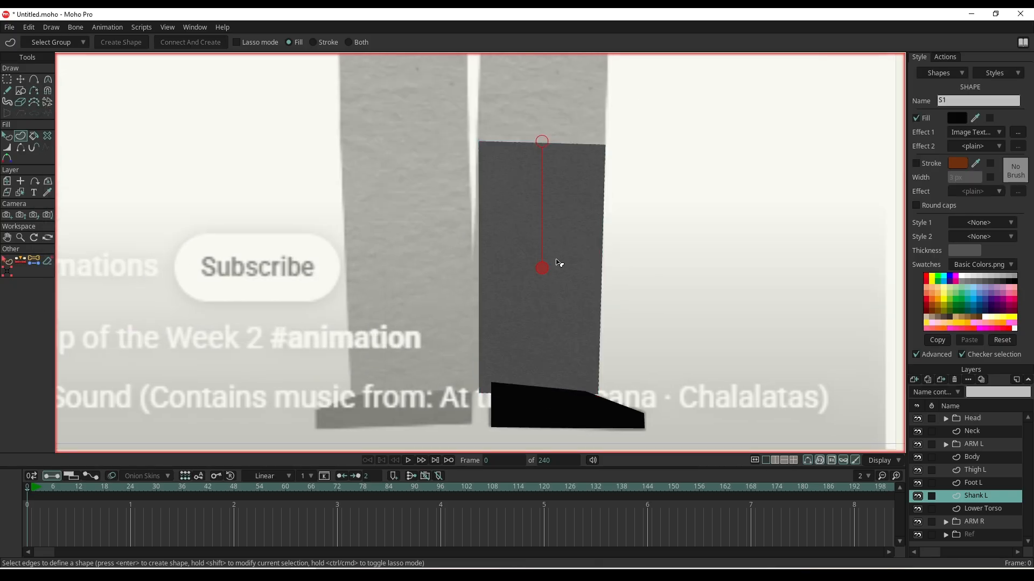
pyautogui.moveTo(544, 139); pyautogui.dragTo(841, 411)
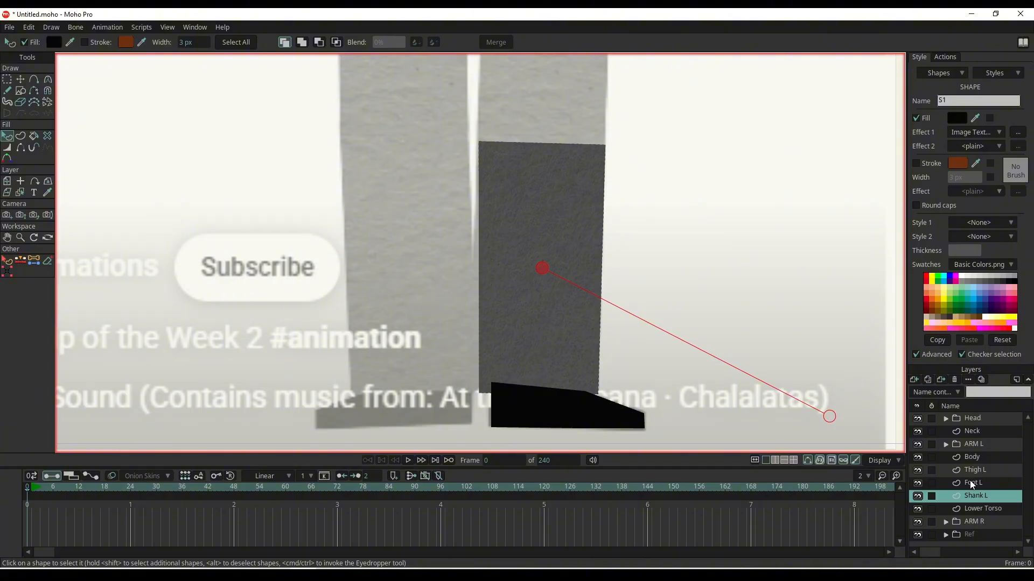
pyautogui.moveTo(970, 481); pyautogui.dragTo(974, 499)
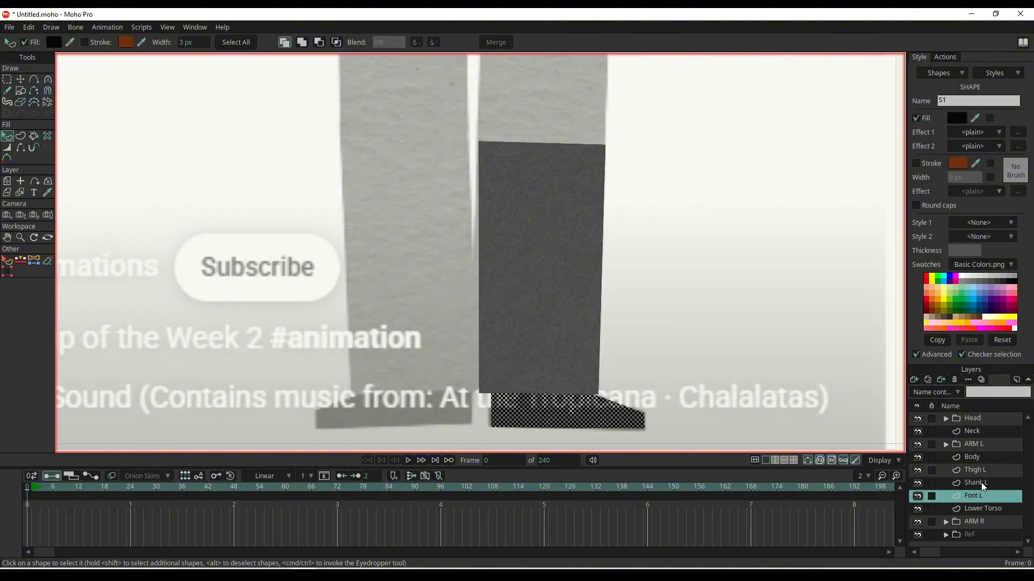
# - Fill the Thigh L shape with the same black image texture, and scale and rotate its effect to match the shank
pyautogui.click(979, 472)
pyautogui.press('g')
pyautogui.moveTo(659, 200); pyautogui.dragTo(697, 416)
pyautogui.press('u')
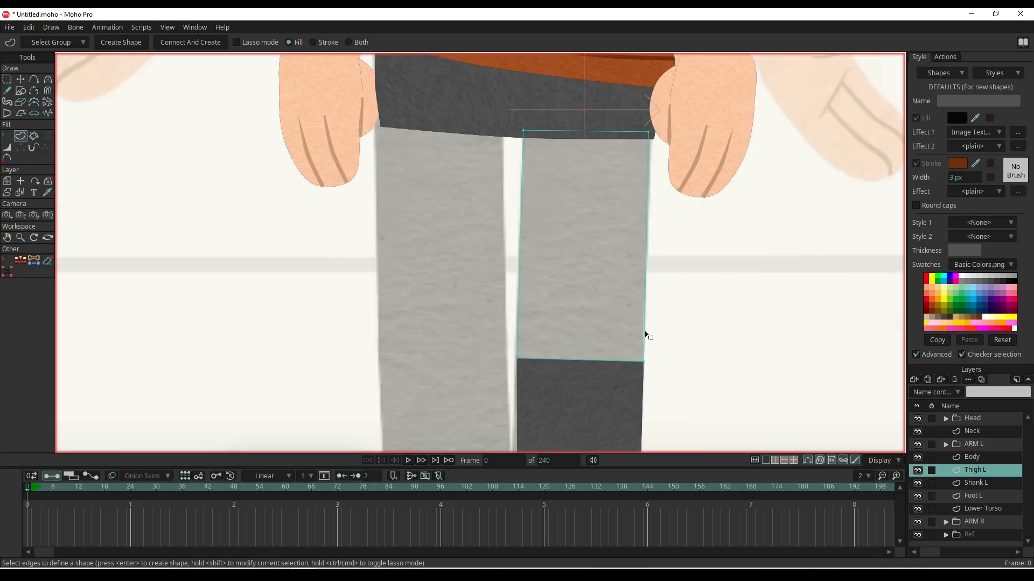
pyautogui.click(646, 338)
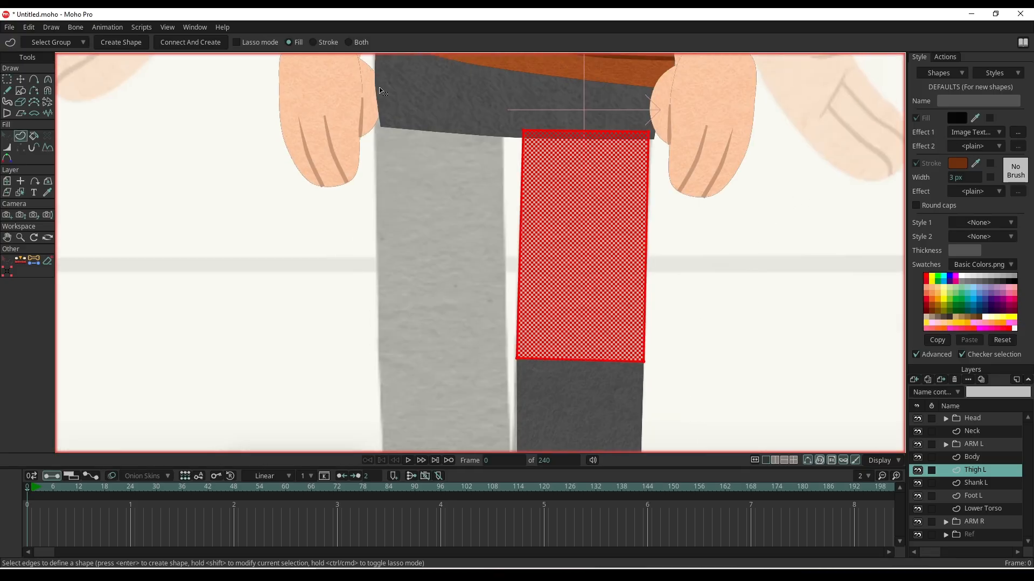
pyautogui.press('Return')
pyautogui.press('q')
pyautogui.moveTo(588, 139); pyautogui.dragTo(803, 14)
# - Group the Thigh L, Shank L and Foot L layers and name the group Leg L
pyautogui.scroll(-12, 635, 302)
pyautogui.moveTo(632, 282); pyautogui.dragTo(608, 337)
pyautogui.scroll(1, 609, 337)
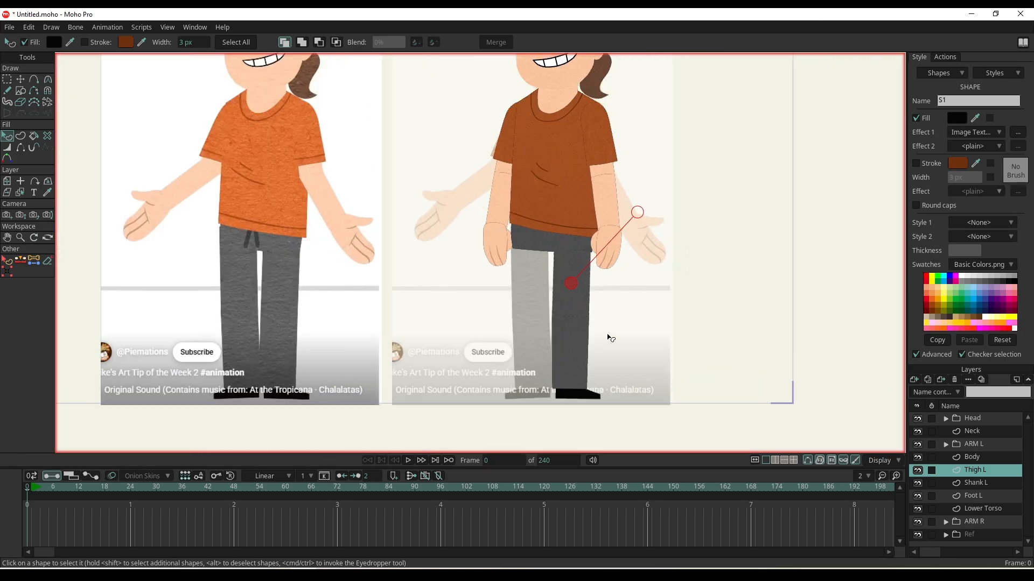
pyautogui.keyDown('shift'); pyautogui.click(971, 495); pyautogui.keyUp('shift')
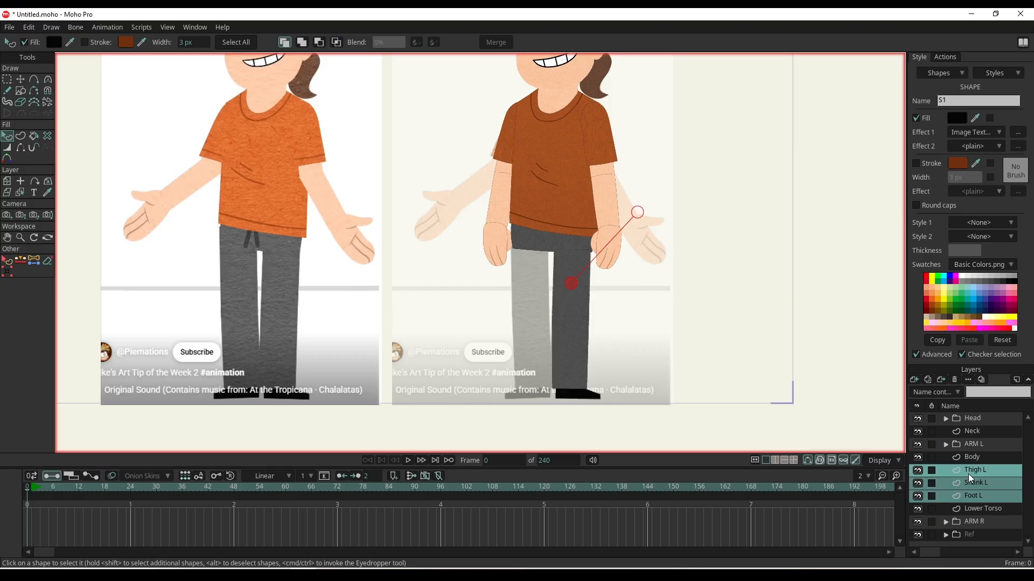
pyautogui.rightClick(968, 474)
pyautogui.click(981, 524)
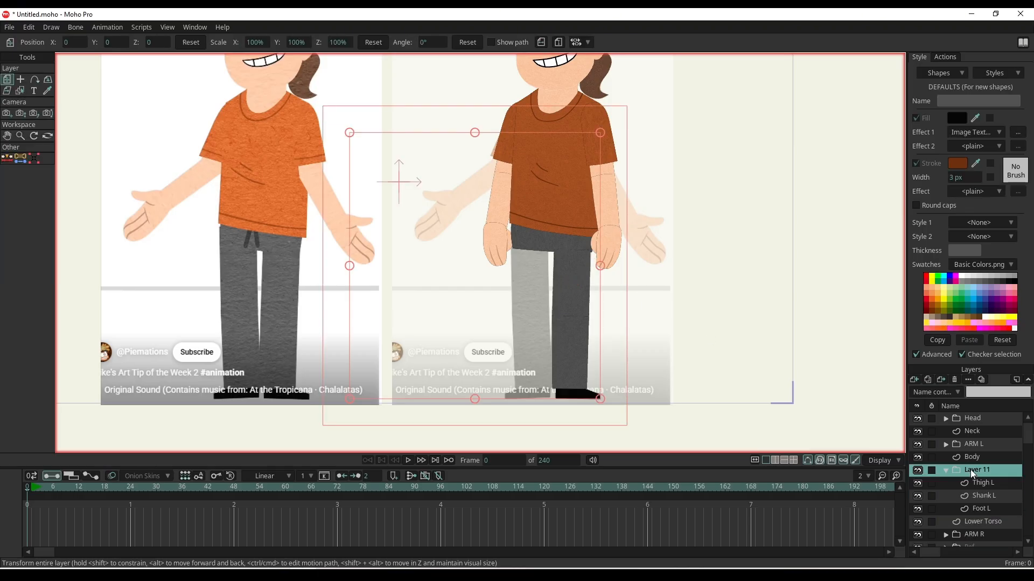
pyautogui.doubleClick(970, 470)
pyautogui.write('Leg L')
pyautogui.press('Return')
# - Duplicate the Leg L group and rename the copy Leg R
pyautogui.rightClick(949, 469)
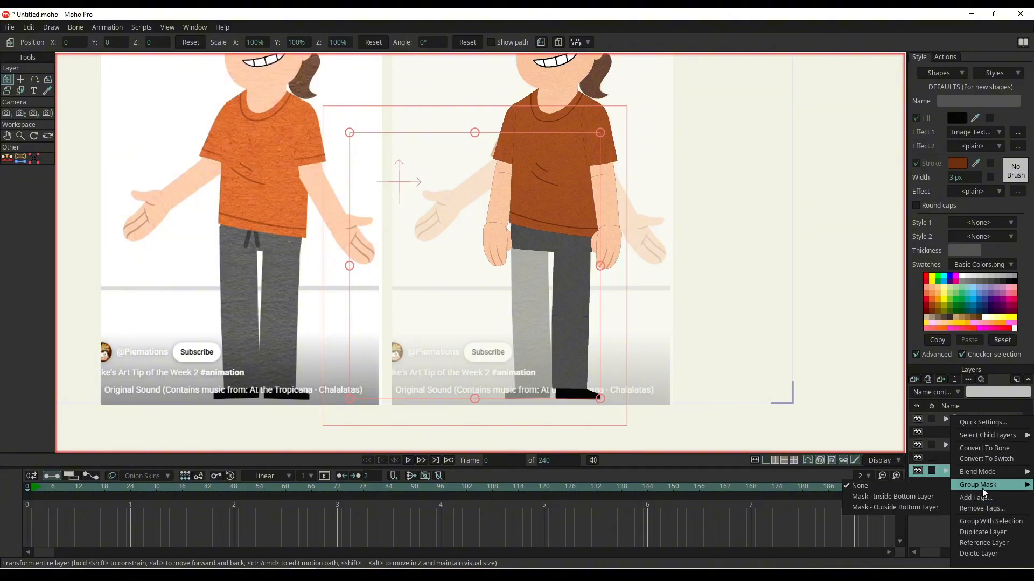
pyautogui.click(977, 532)
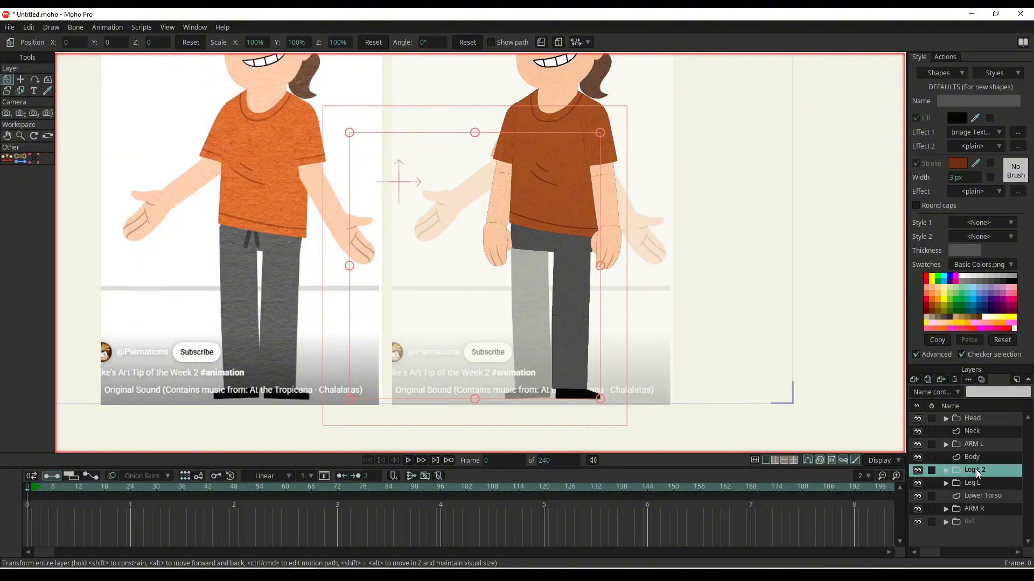
pyautogui.doubleClick(977, 470)
pyautogui.write('L')
pyautogui.press('Return')
# - Set the origin of the Leg R group at the top centre of its thigh
pyautogui.click(972, 483)
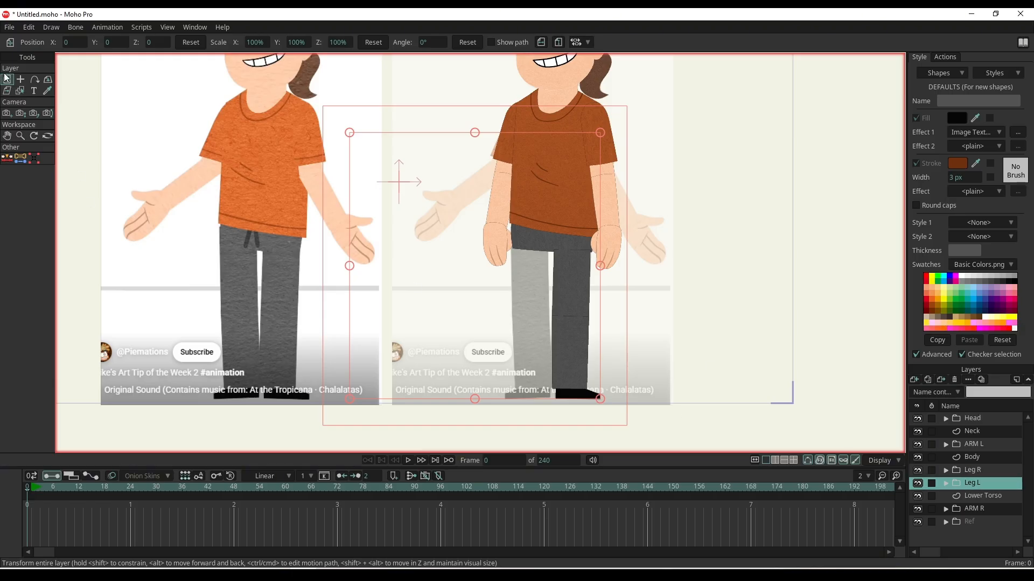
pyautogui.press('o')
pyautogui.click(972, 470)
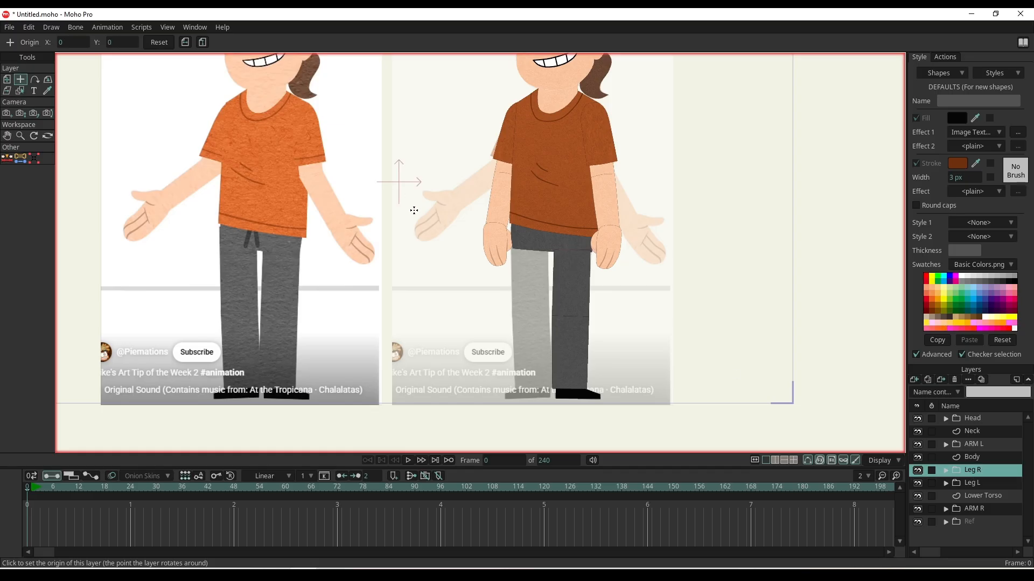
pyautogui.click(573, 249)
# - Flip the Leg R group horizontally and move it over the other leg of the reference
pyautogui.click(8, 79)
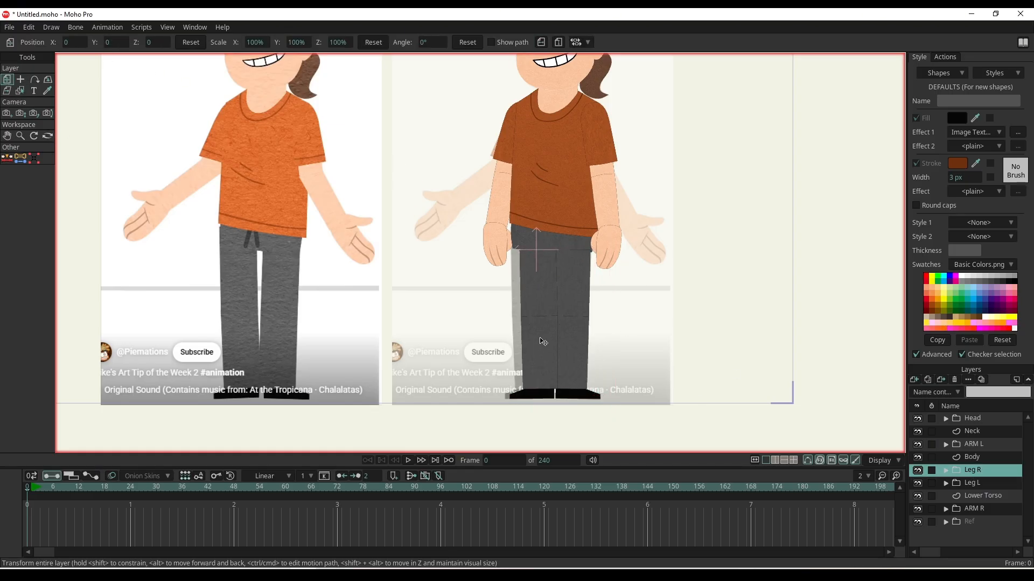
pyautogui.moveTo(583, 347); pyautogui.dragTo(536, 341)
pyautogui.scroll(5, 581, 310)
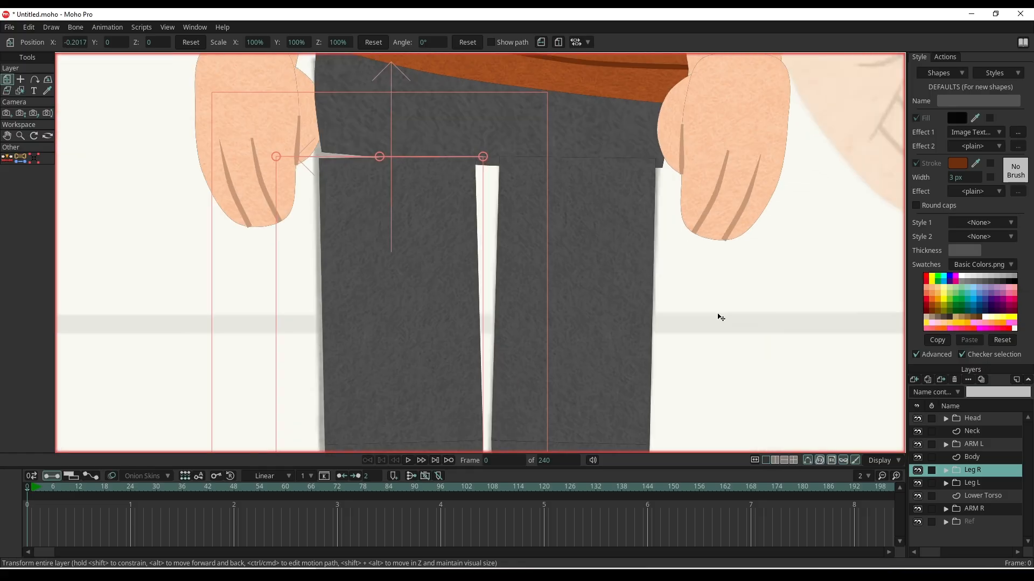
# - Raise the upper outer corner of the thigh inside Leg R to close the gap under the lower torso, undoing the last point edit
pyautogui.click(948, 471)
pyautogui.click(975, 483)
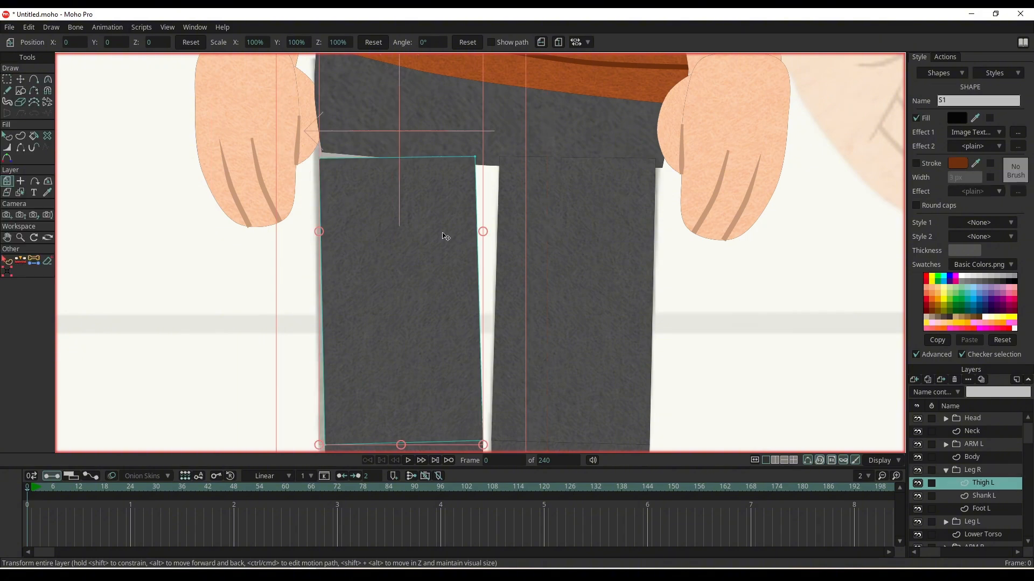
pyautogui.click(320, 159)
pyautogui.moveTo(321, 159); pyautogui.dragTo(321, 139)
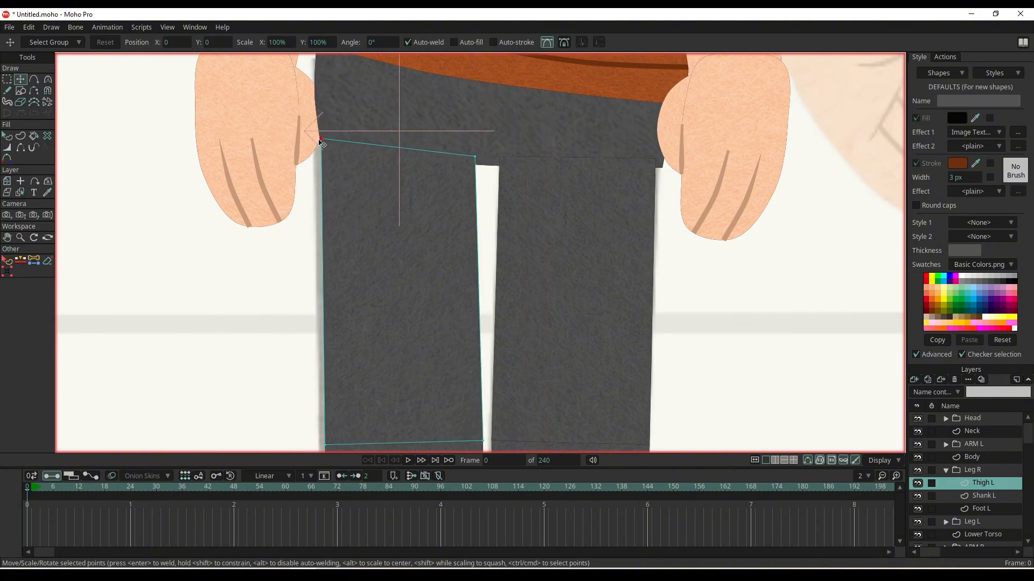
pyautogui.scroll(-5, 658, 286)
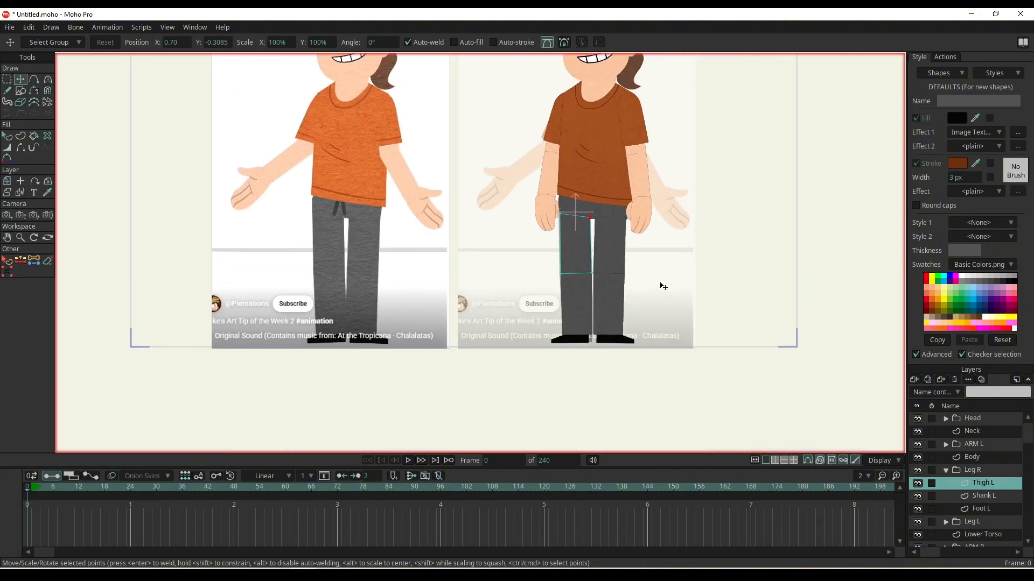
pyautogui.hotkey('ctrl', 'z')
# - Draw a short vertical drawstring line on the Lower Torso layer, just below the shirt hem and beside the leg gap
pyautogui.press('q')
pyautogui.scroll(-2, 686, 280)
pyautogui.scroll(3, 607, 323)
pyautogui.moveTo(687, 280); pyautogui.dragTo(624, 341)
pyautogui.scroll(5, 626, 343)
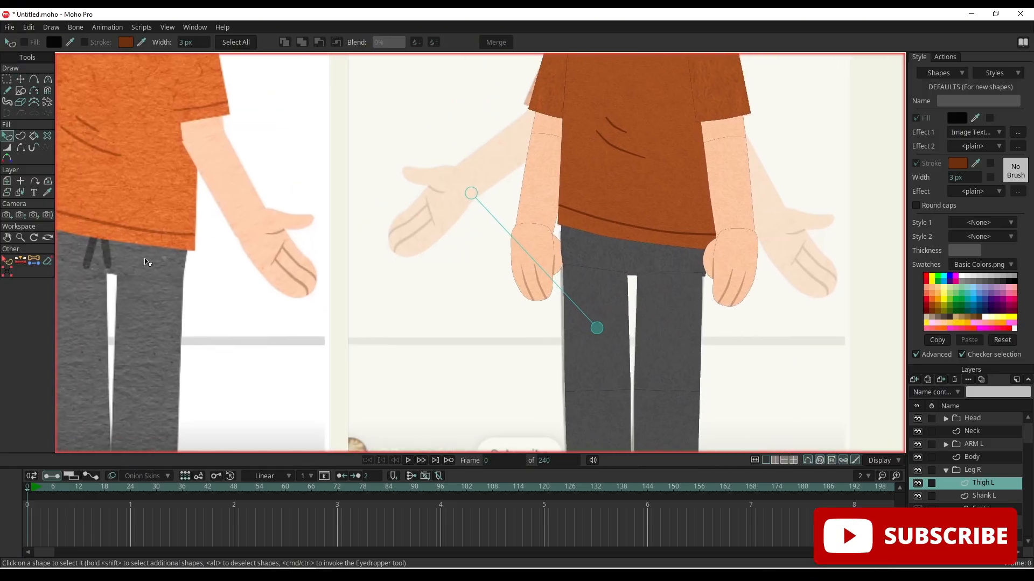
pyautogui.click(945, 469)
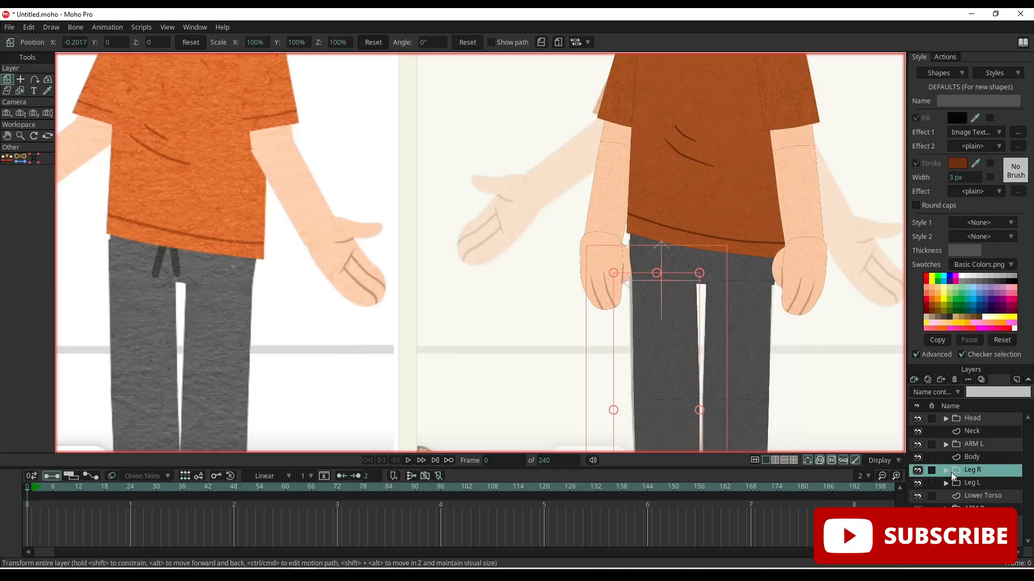
pyautogui.click(972, 491)
pyautogui.scroll(4, 629, 298)
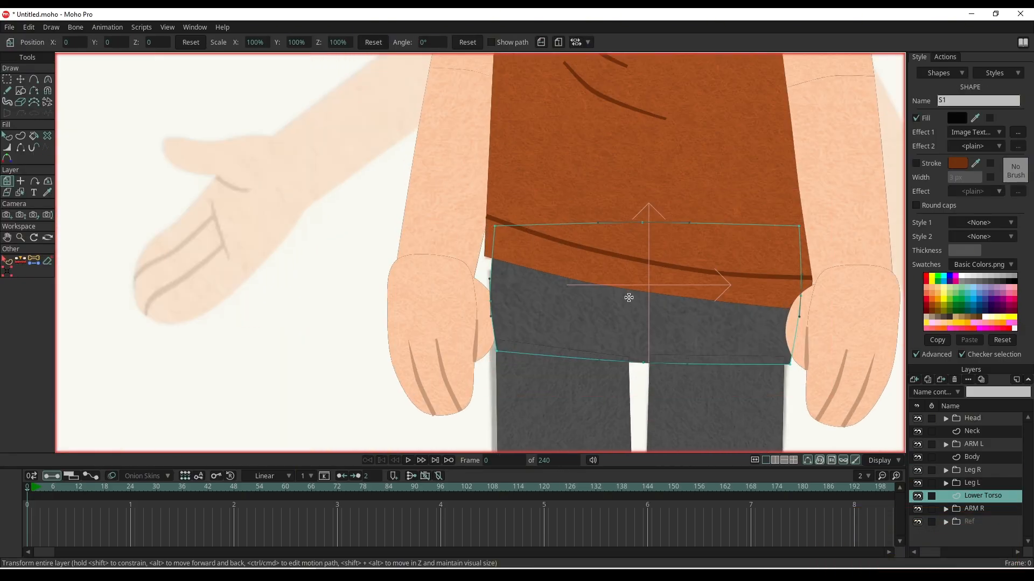
pyautogui.press('a')
pyautogui.moveTo(602, 297); pyautogui.dragTo(903, 311)
pyautogui.scroll(-1, 685, 341)
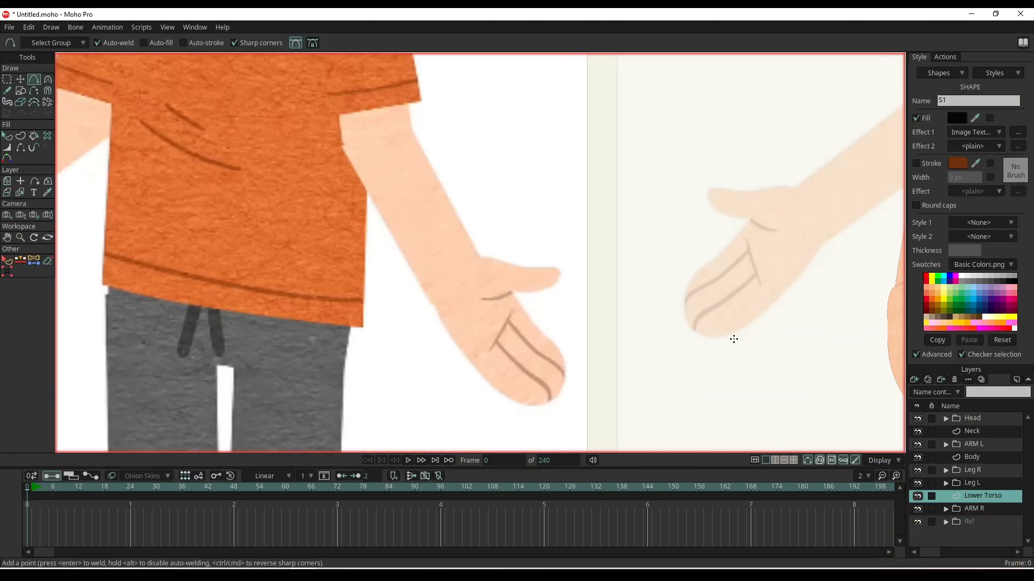
pyautogui.moveTo(733, 340); pyautogui.dragTo(627, 390)
pyautogui.scroll(2, 620, 329)
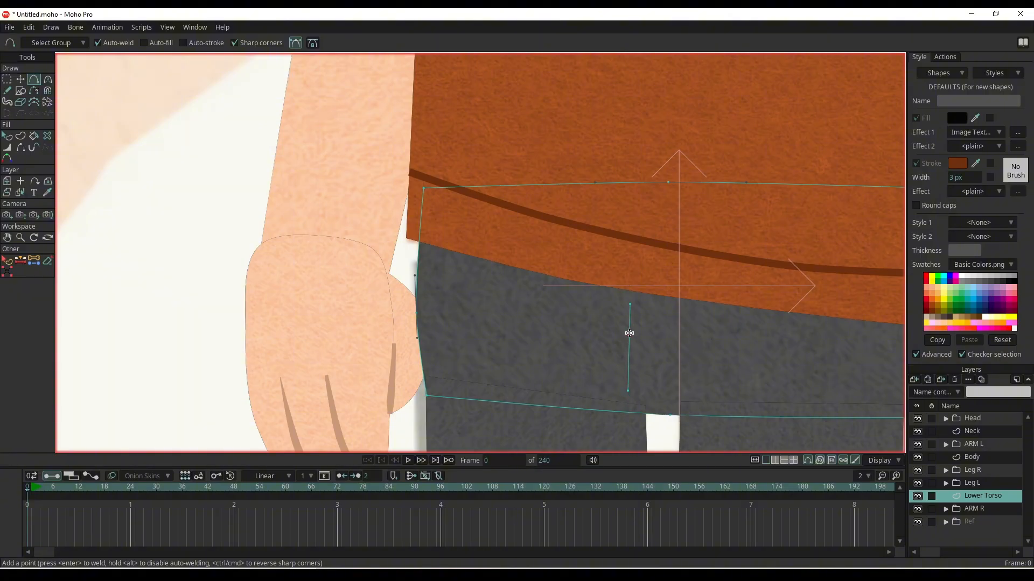
# - Add three evenly spaced points along the drawstring line
pyautogui.click(629, 330)
pyautogui.click(629, 351)
pyautogui.click(628, 371)
# - Copy the drawstring line and place the duplicate parallel across the trouser centre, nudging the original slightly towards it
pyautogui.press('t')
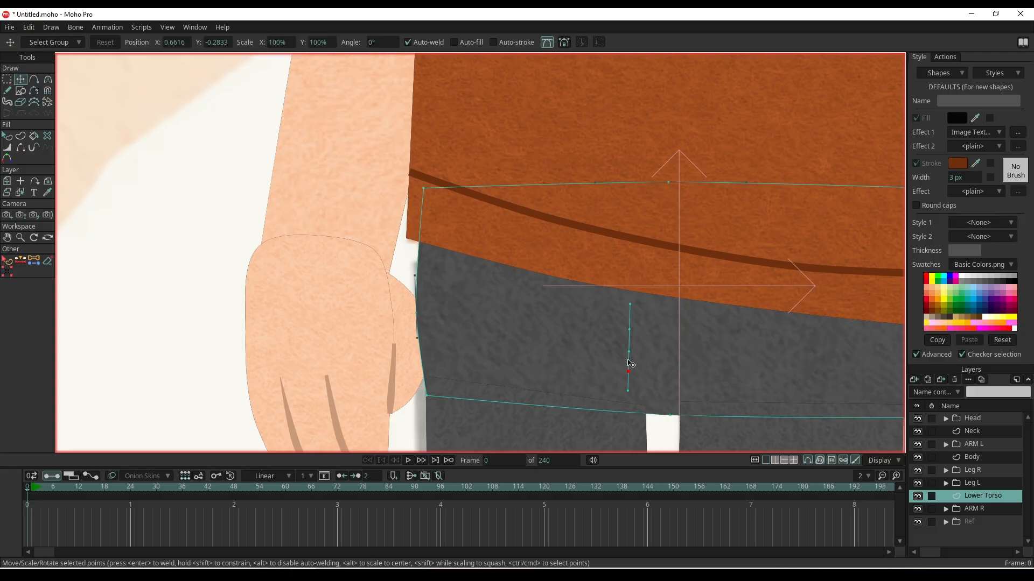
pyautogui.doubleClick(629, 363)
pyautogui.hotkey('ctrl', 'c')
pyautogui.hotkey('ctrl', 'v')
pyautogui.moveTo(631, 363); pyautogui.dragTo(695, 360)
pyautogui.click(630, 342)
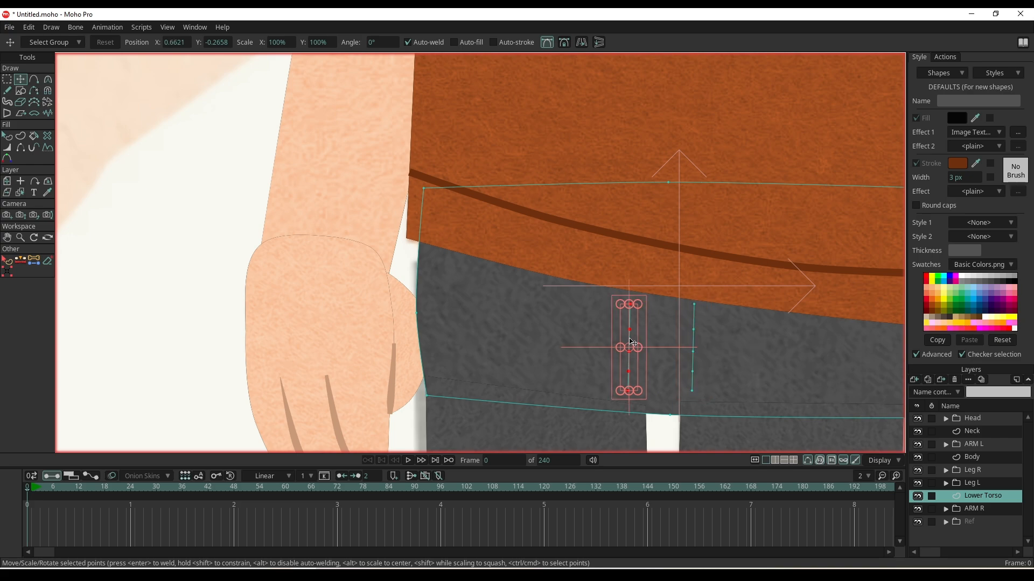
pyautogui.moveTo(630, 342); pyautogui.dragTo(636, 341)
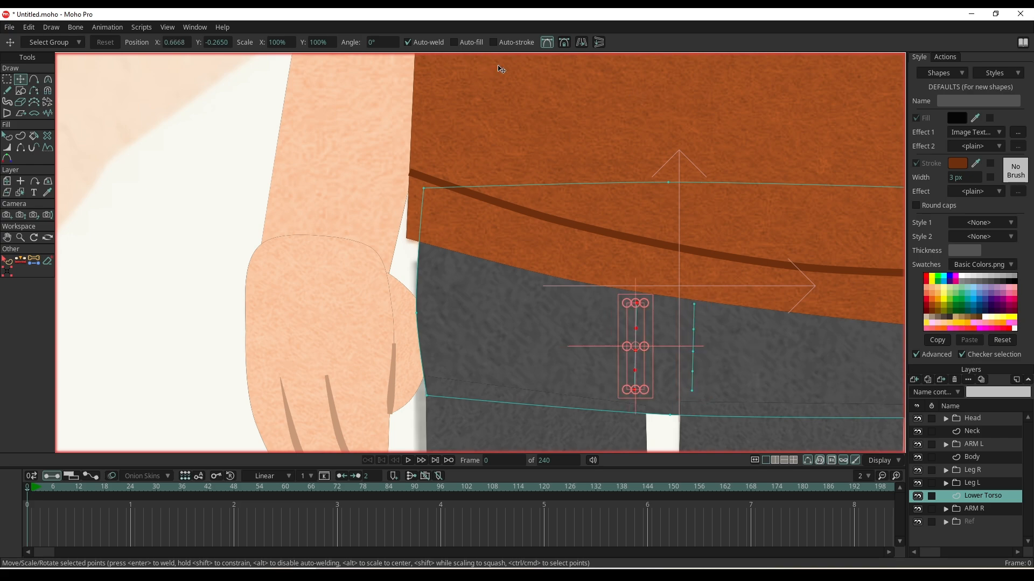
# - Set the default stroke colour to dark grey 3A3A3A
pyautogui.scroll(-5, 412, 205)
pyautogui.scroll(2, 602, 255)
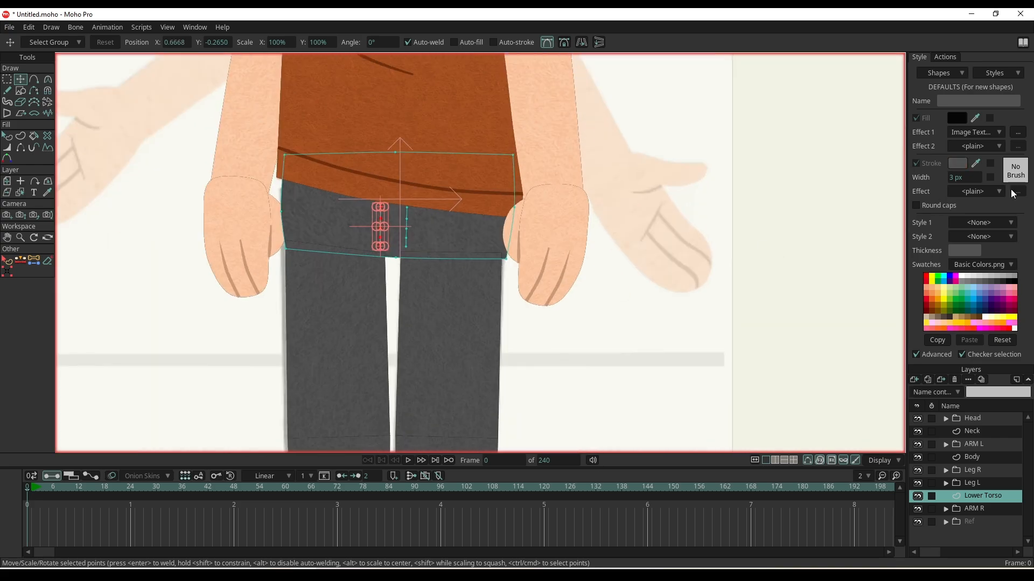
pyautogui.click(957, 163)
pyautogui.moveTo(177, 449); pyautogui.dragTo(179, 442)
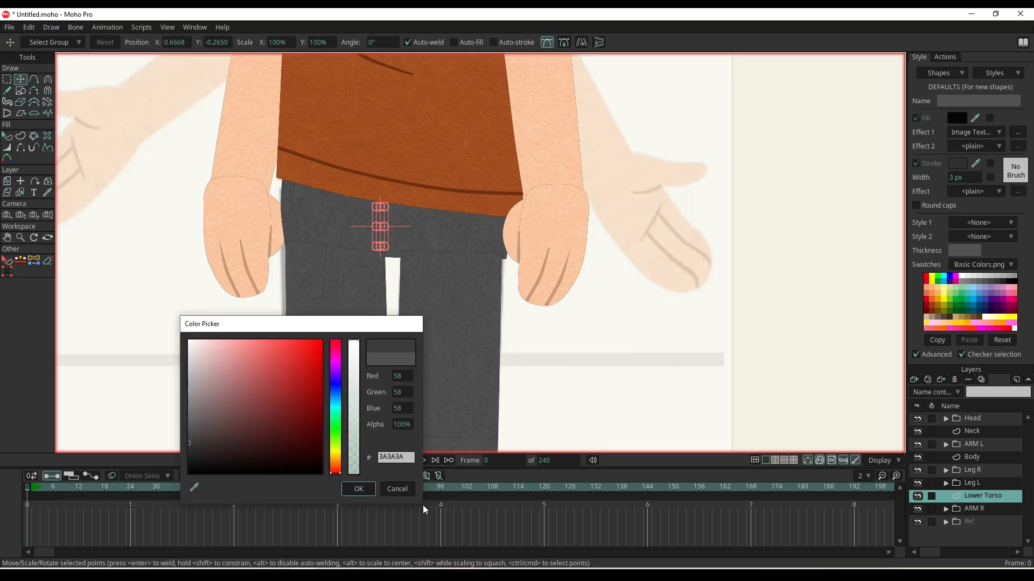
pyautogui.click(360, 489)
# - Create stroke shapes with a 6 px width and round caps on both drawstring lines of the Lower Torso layer
pyautogui.moveTo(402, 310); pyautogui.dragTo(577, 341)
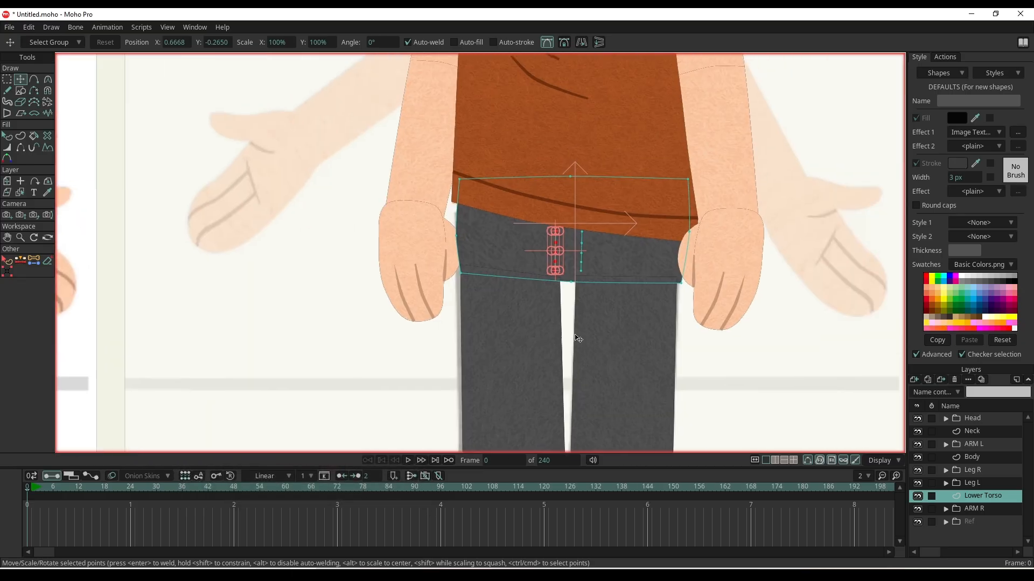
pyautogui.scroll(6, 572, 258)
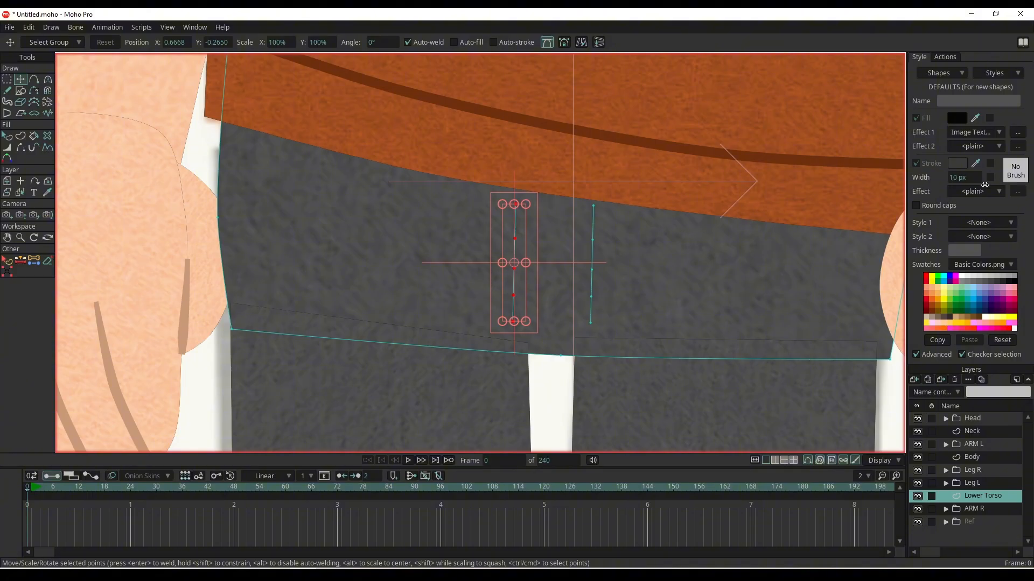
pyautogui.moveTo(984, 185); pyautogui.dragTo(974, 186)
pyautogui.press('u')
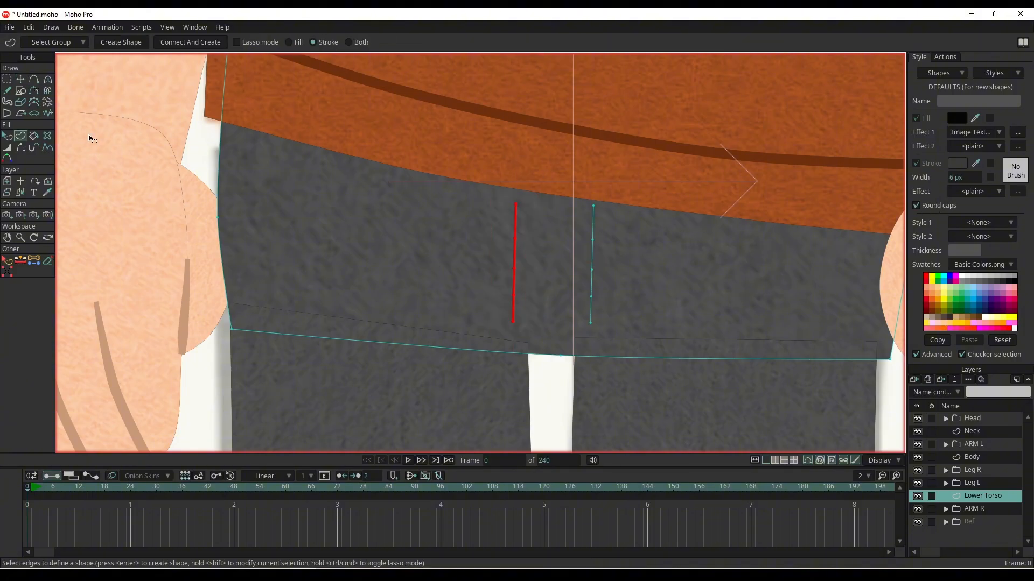
pyautogui.press('Return')
pyautogui.click(591, 304)
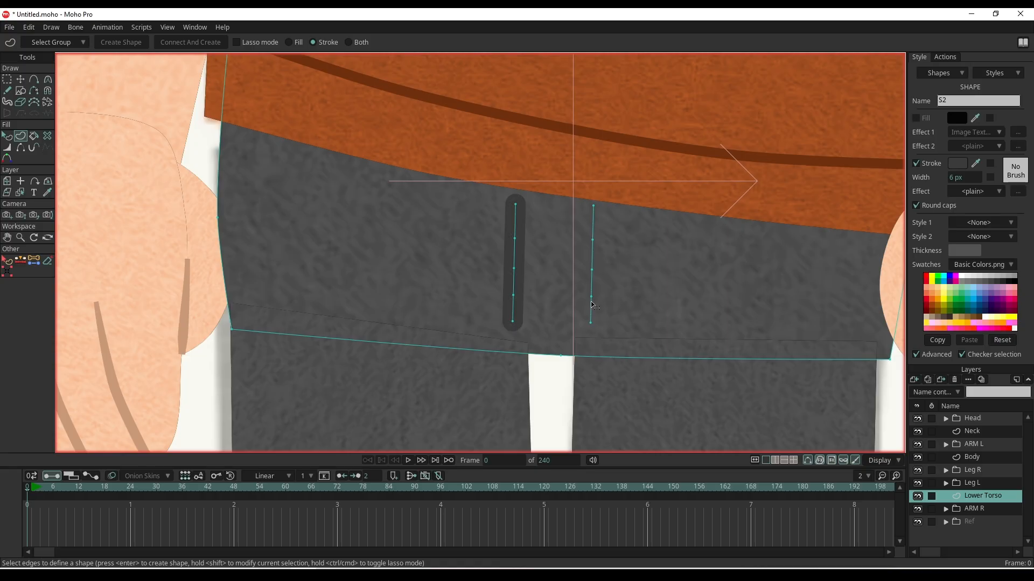
pyautogui.press('Return')
pyautogui.press('t')
pyautogui.scroll(-6, 645, 326)
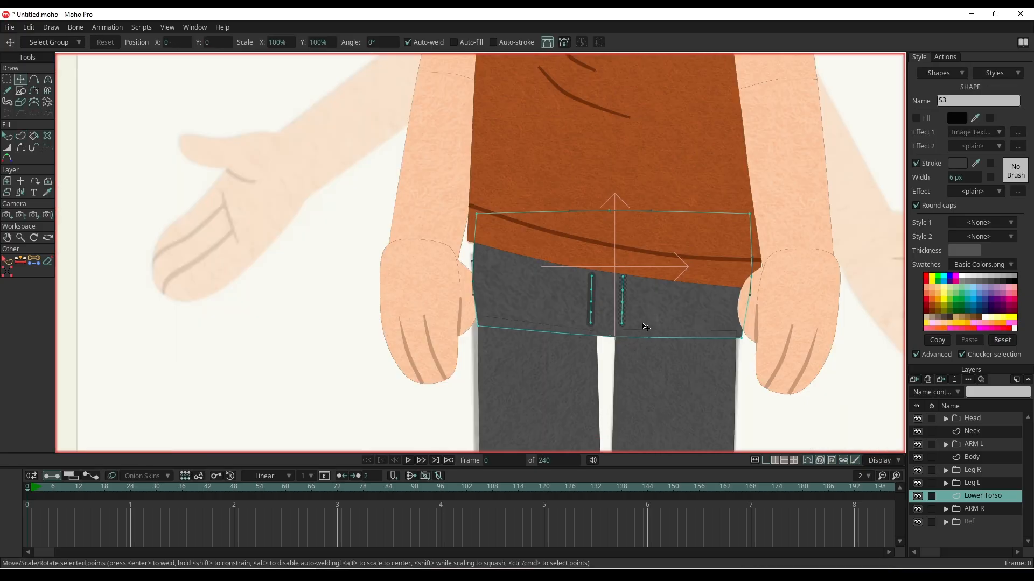
# - Select both drawstring strokes and darken their stroke colour so they stand out from the trousers
pyautogui.press('q')
pyautogui.scroll(-2, 768, 337)
pyautogui.click(829, 359)
pyautogui.scroll(-2, 815, 361)
pyautogui.scroll(8, 722, 348)
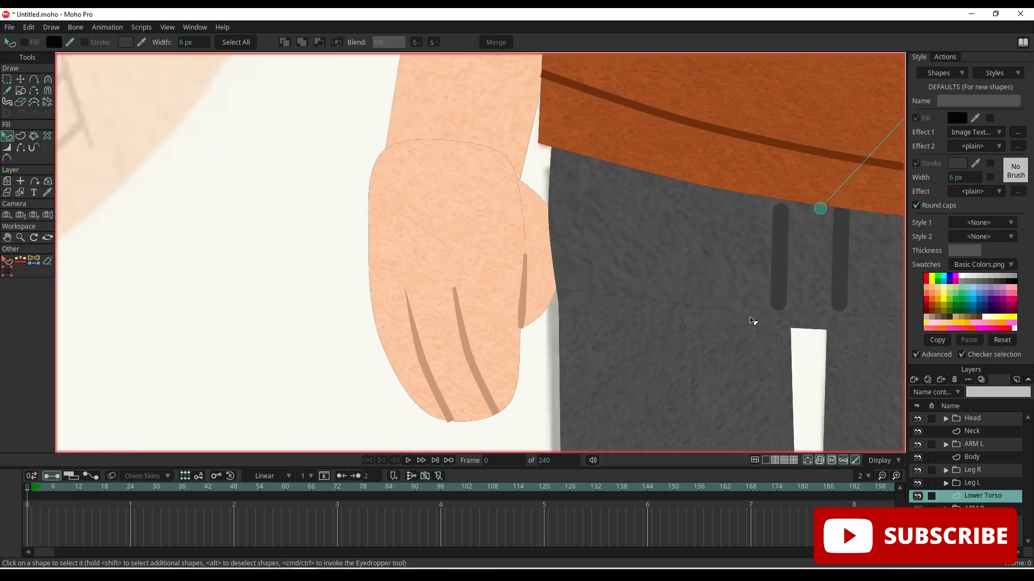
pyautogui.moveTo(752, 323); pyautogui.dragTo(657, 332)
pyautogui.click(687, 304)
pyautogui.keyDown('shift'); pyautogui.click(749, 298); pyautogui.keyUp('shift')
pyautogui.click(957, 163)
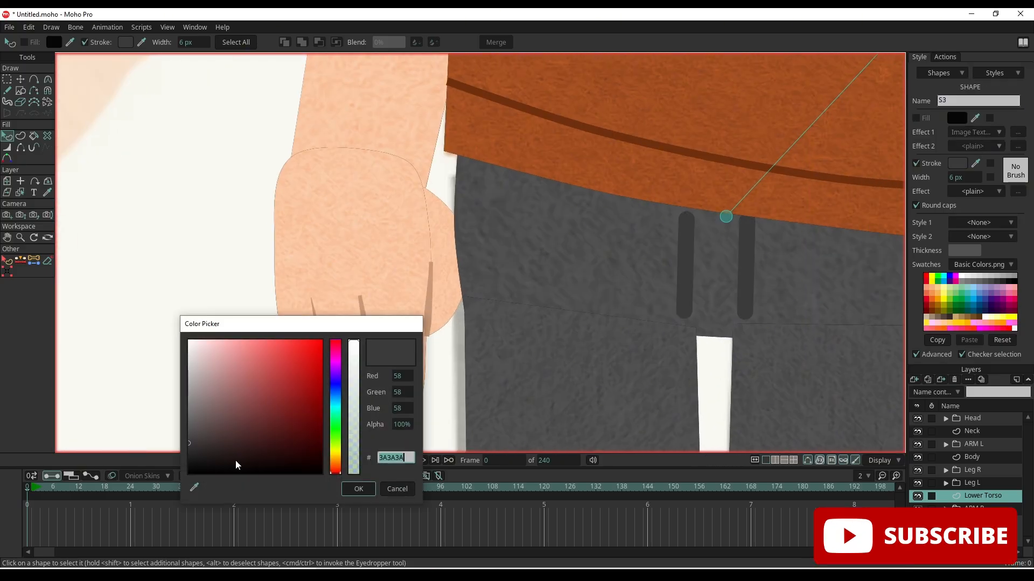
pyautogui.click(358, 489)
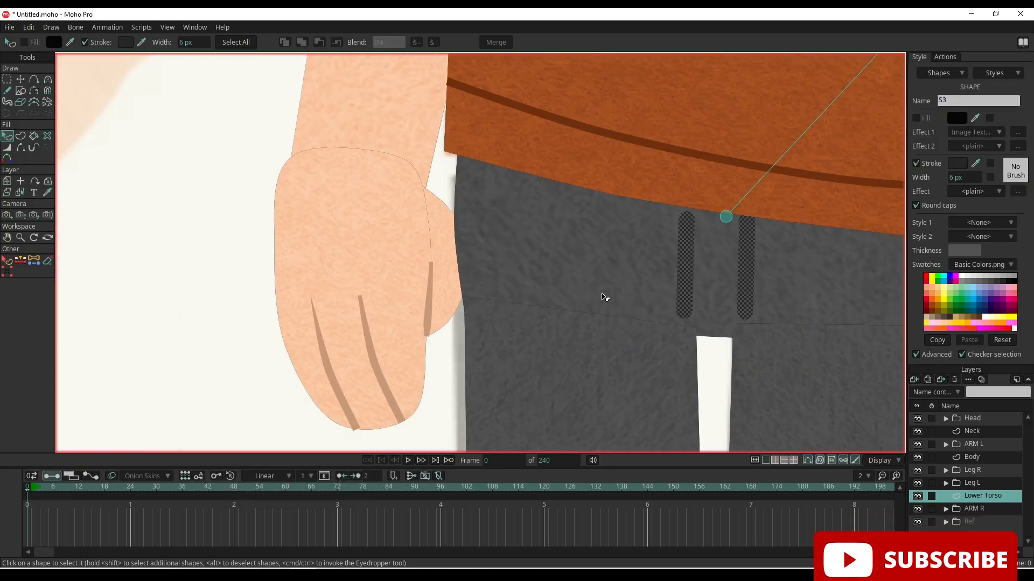
pyautogui.scroll(-4, 605, 295)
pyautogui.scroll(2, 748, 314)
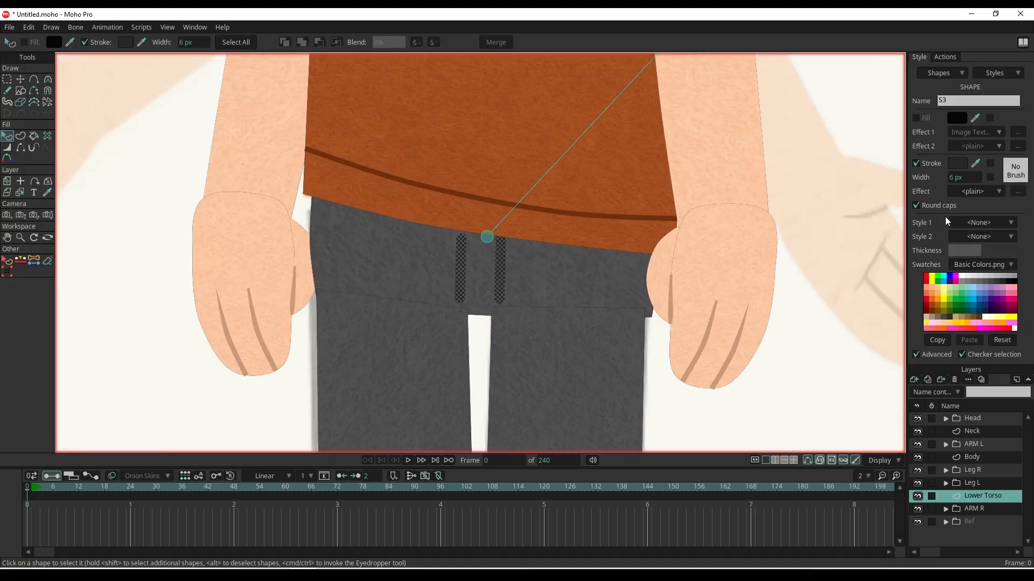
pyautogui.click(755, 413)
# - Try a bright orange default stroke colour in place of the brown one
pyautogui.click(572, 223)
pyautogui.click(550, 111)
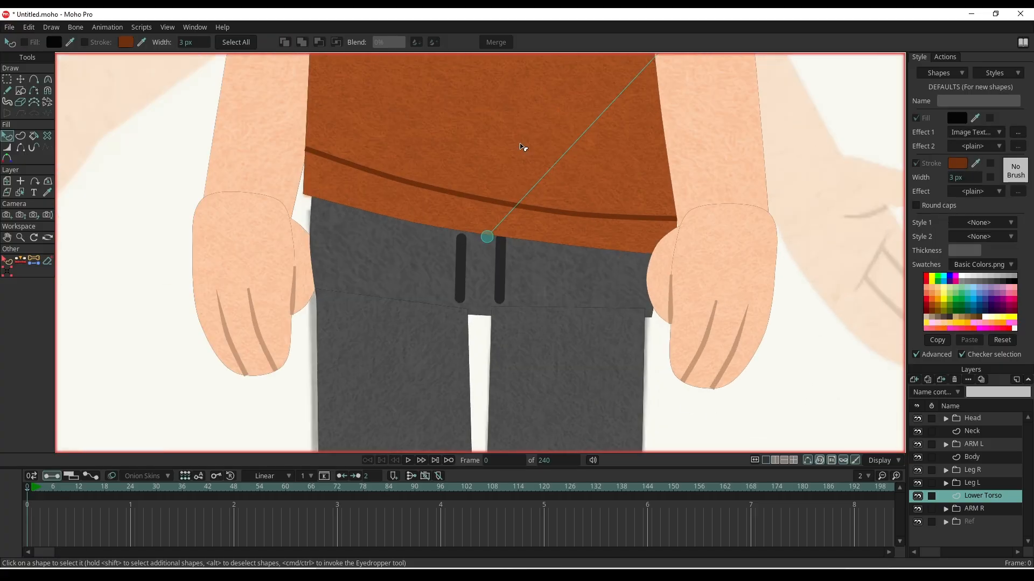
pyautogui.scroll(-3, 473, 270)
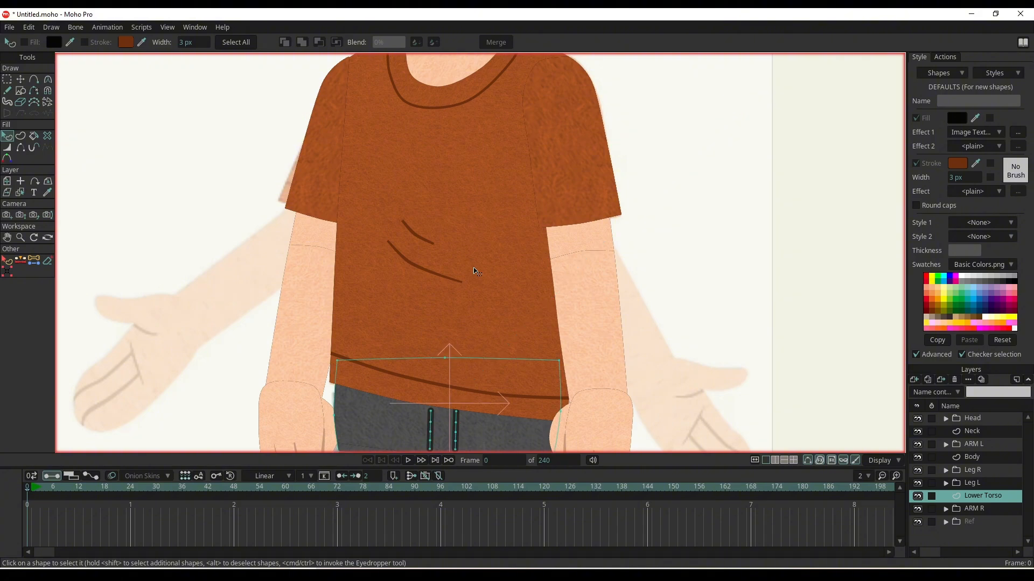
pyautogui.press('u')
pyautogui.press('q')
pyautogui.click(957, 163)
pyautogui.moveTo(291, 377); pyautogui.dragTo(320, 359)
pyautogui.click(360, 492)
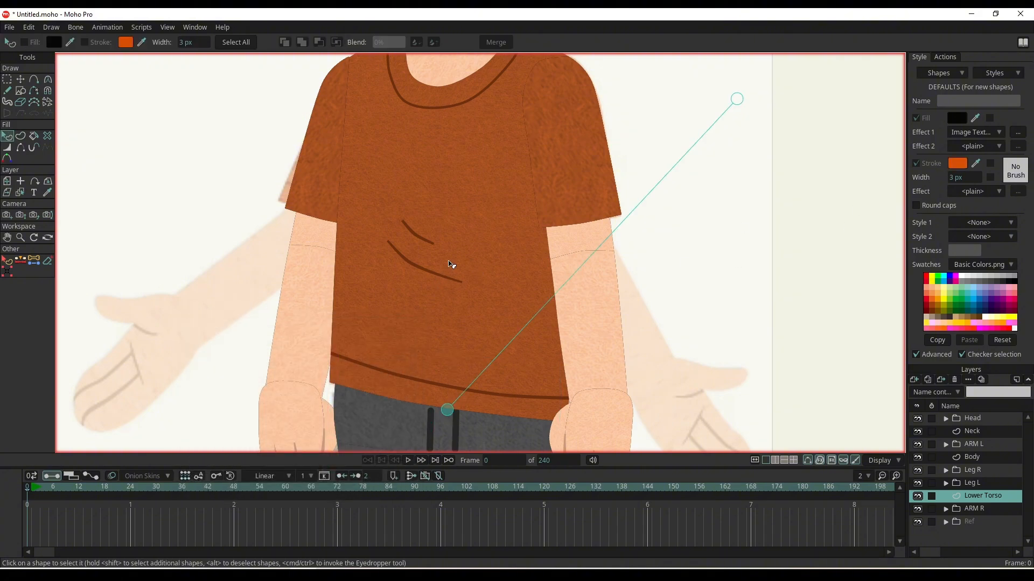
# - Try a red CB1414 fill colour on the shirt shape of the Body layer, and undo it
pyautogui.click(479, 287)
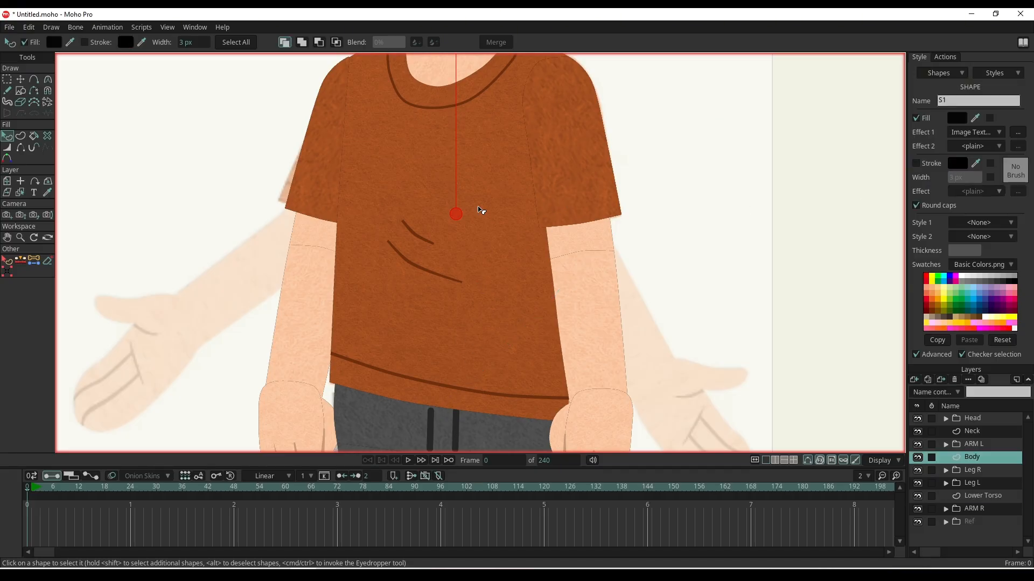
pyautogui.click(956, 118)
pyautogui.click(312, 364)
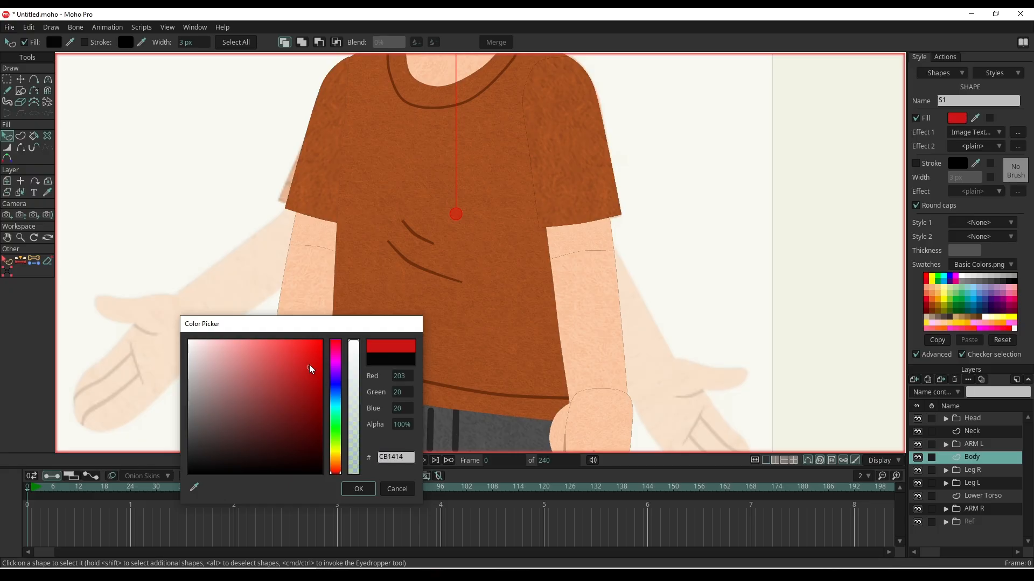
pyautogui.click(357, 487)
pyautogui.hotkey('ctrl', 'z')
# - Compare the whole character with the reference figure beside it
pyautogui.scroll(-4, 436, 305)
pyautogui.moveTo(442, 301); pyautogui.dragTo(453, 248)
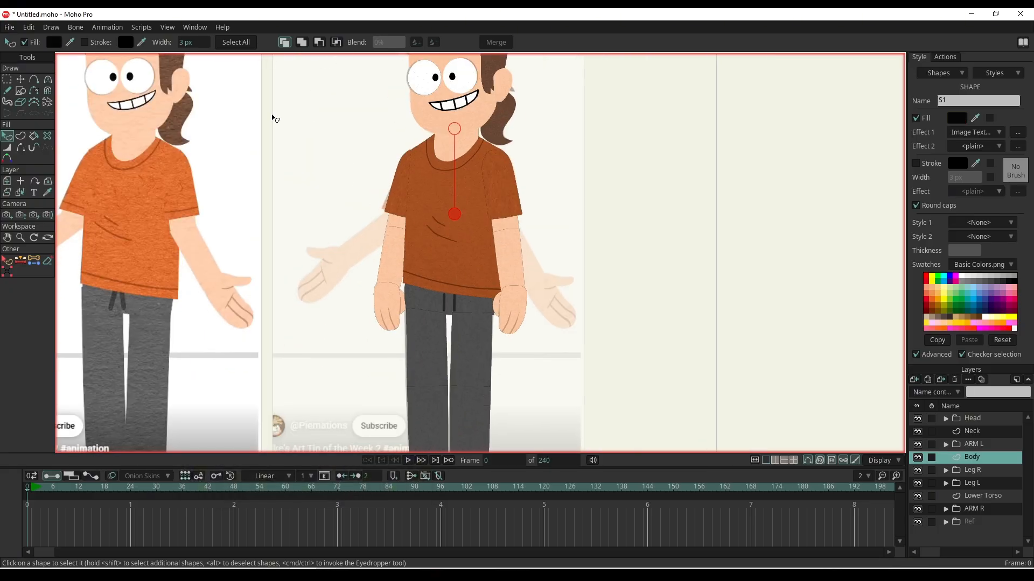
pyautogui.moveTo(355, 253); pyautogui.dragTo(355, 225)
pyautogui.scroll(-3, 356, 225)
pyautogui.moveTo(439, 307); pyautogui.dragTo(451, 312)
pyautogui.scroll(2, 451, 312)
pyautogui.scroll(-2, 431, 291)
pyautogui.scroll(3, 461, 307)
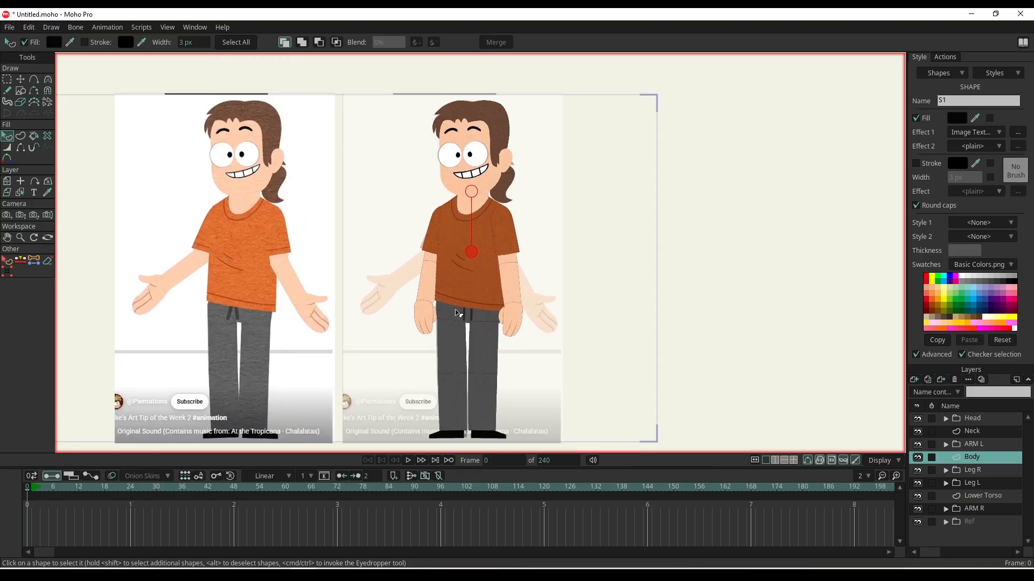
# - Render the current frame and examine the trousers closely, especially the seams at the knees
pyautogui.hotkey('ctrl', 'r')
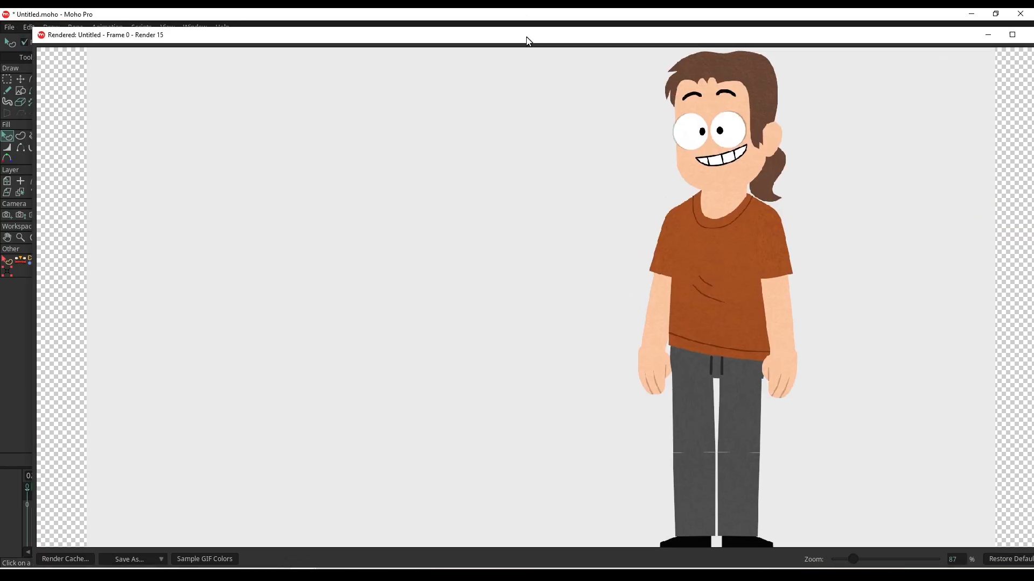
pyautogui.moveTo(527, 37); pyautogui.dragTo(397, 50)
pyautogui.scroll(-1, 577, 223)
pyautogui.scroll(6, 597, 377)
pyautogui.moveTo(767, 483); pyautogui.dragTo(429, 143)
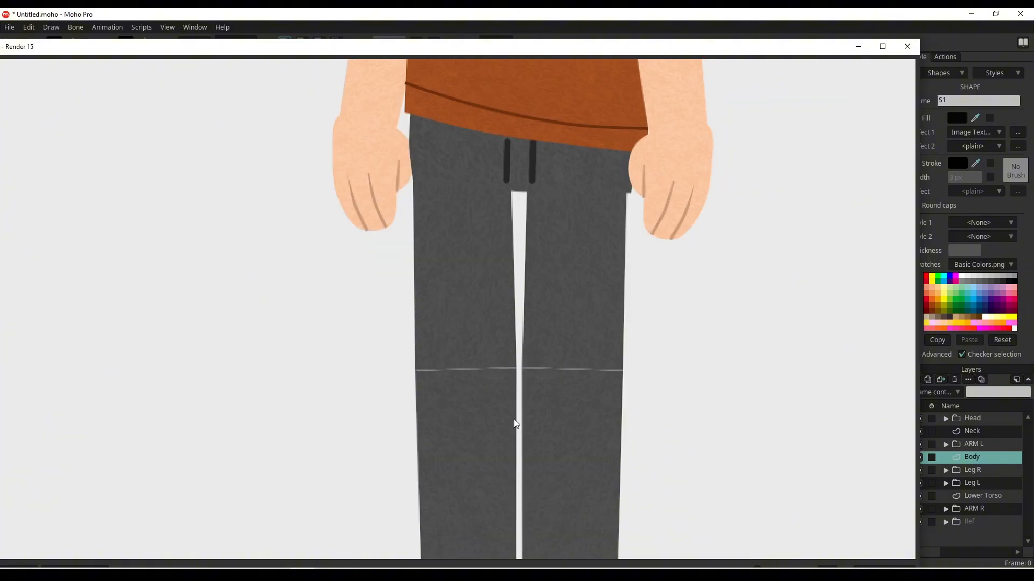
pyautogui.scroll(3, 515, 422)
pyautogui.scroll(-6, 582, 429)
pyautogui.click(907, 47)
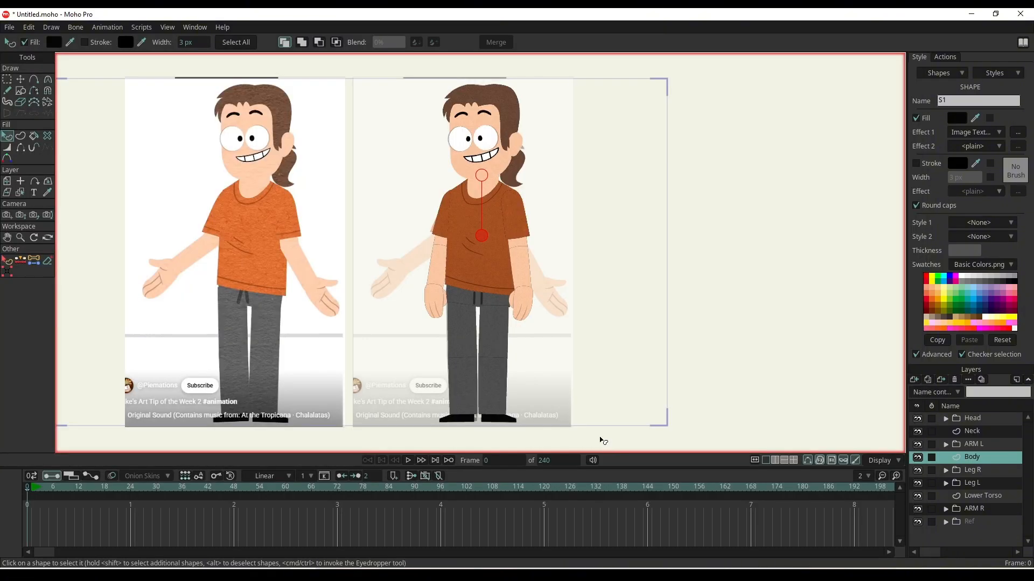
# - Add a raised point at the middle of the shank's top edge in both leg groups to overlap the thighs
pyautogui.scroll(5, 496, 330)
pyautogui.press('a')
pyautogui.moveTo(487, 328); pyautogui.dragTo(487, 301)
pyautogui.hotkey('ctrl', 'z')
pyautogui.keyDown('alt'); pyautogui.rightClick(506, 330); pyautogui.keyUp('alt')
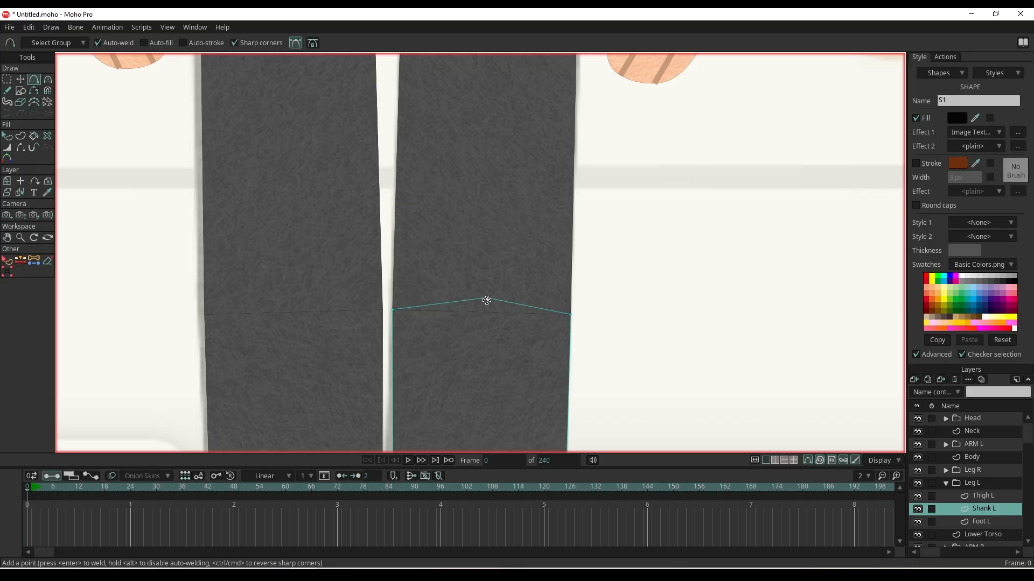
pyautogui.keyDown('alt'); pyautogui.rightClick(310, 327); pyautogui.keyUp('alt')
pyautogui.moveTo(299, 313); pyautogui.dragTo(296, 307)
# - Render the frame again to check the knee joints, and close the render
pyautogui.scroll(-5, 479, 320)
pyautogui.moveTo(611, 309); pyautogui.dragTo(680, 309)
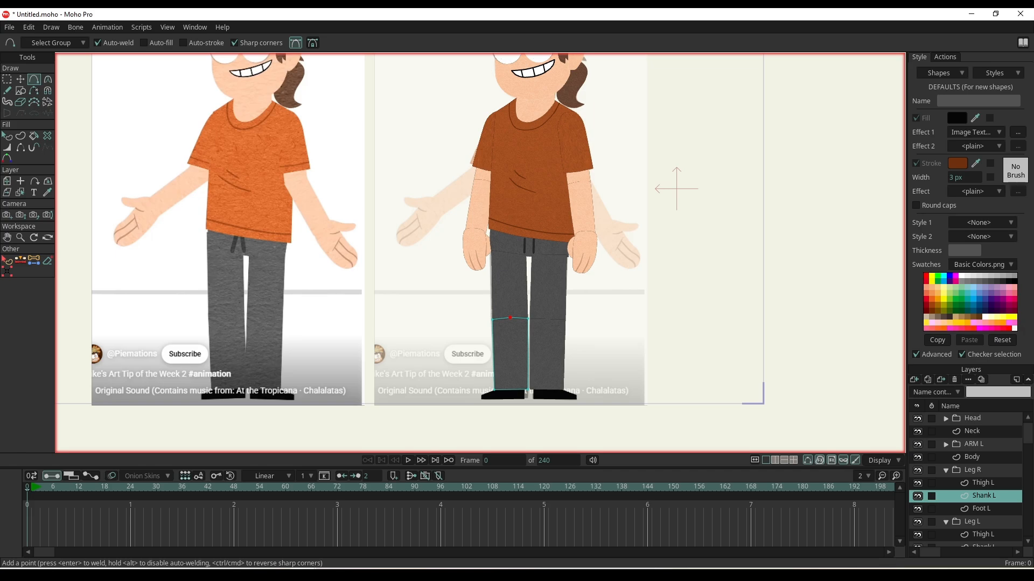
pyautogui.hotkey('ctrl', 'r')
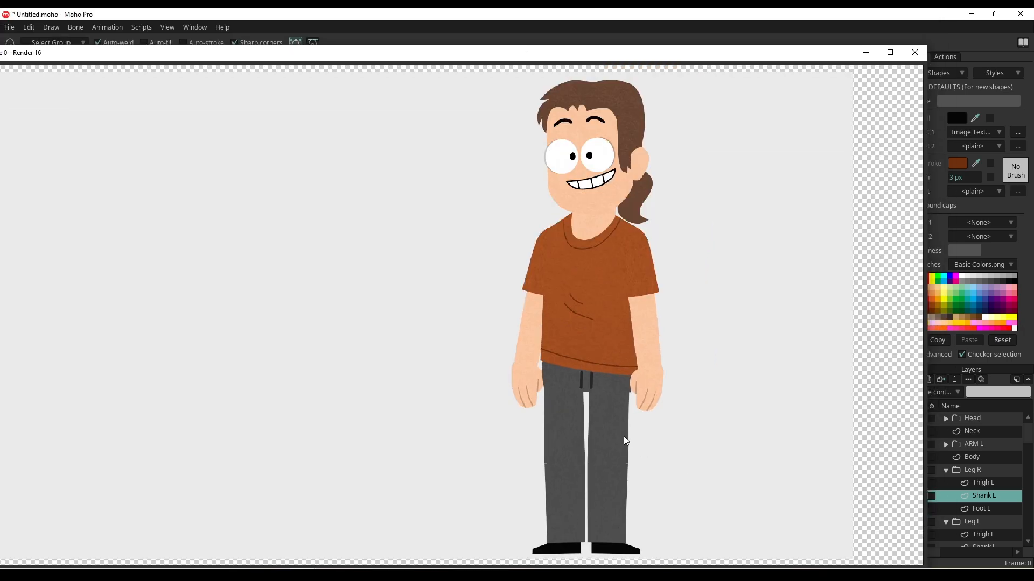
pyautogui.scroll(-3, 608, 423)
pyautogui.scroll(1, 547, 370)
pyautogui.click(914, 52)
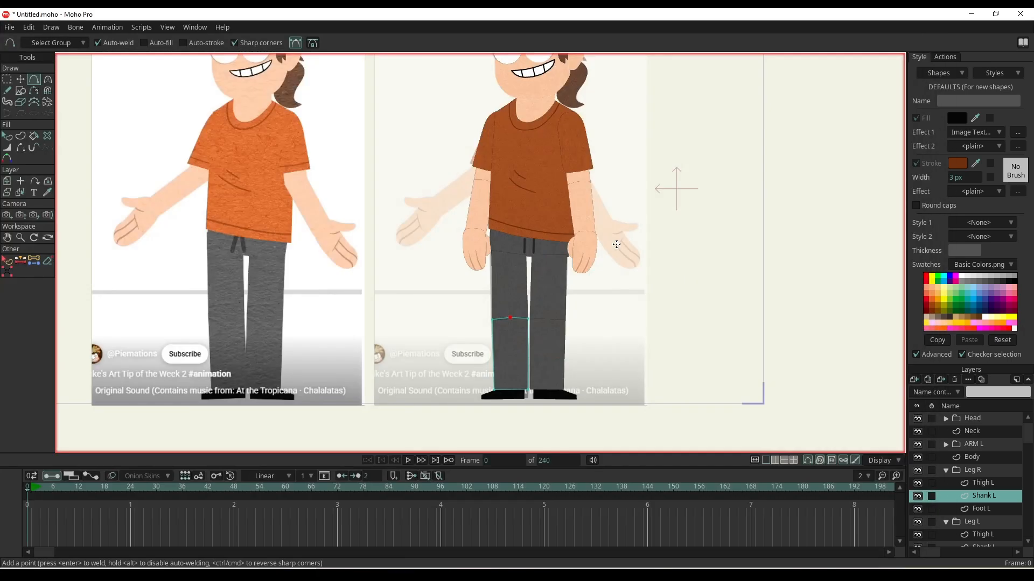
# - Review the finished character from head to feet against the reference figure
pyautogui.scroll(-3, 546, 274)
pyautogui.moveTo(546, 275); pyautogui.dragTo(530, 279)
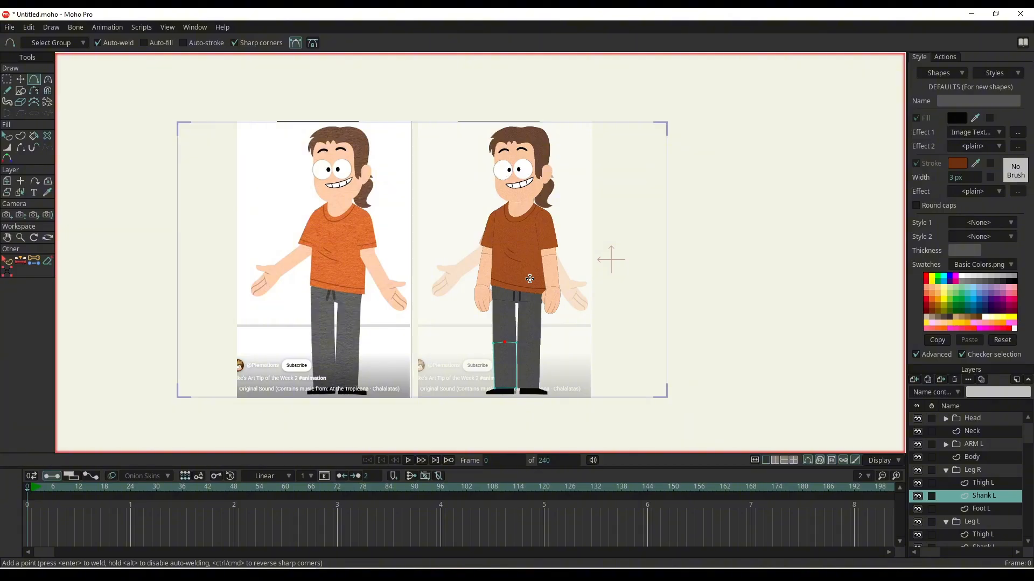
pyautogui.scroll(2, 530, 279)
pyautogui.moveTo(531, 279); pyautogui.dragTo(447, 276)
pyautogui.scroll(-1, 448, 276)
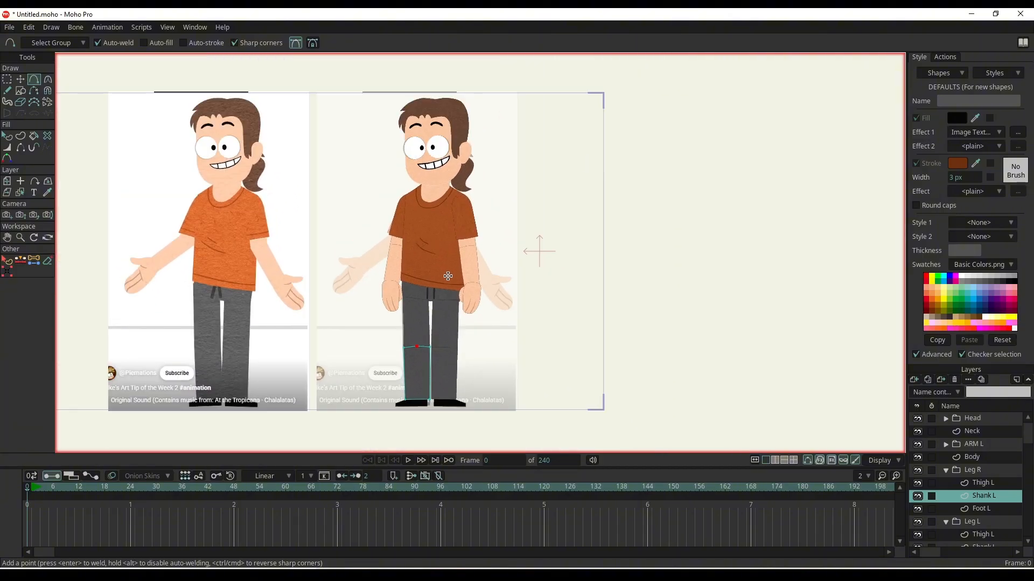
pyautogui.scroll(2, 457, 278)
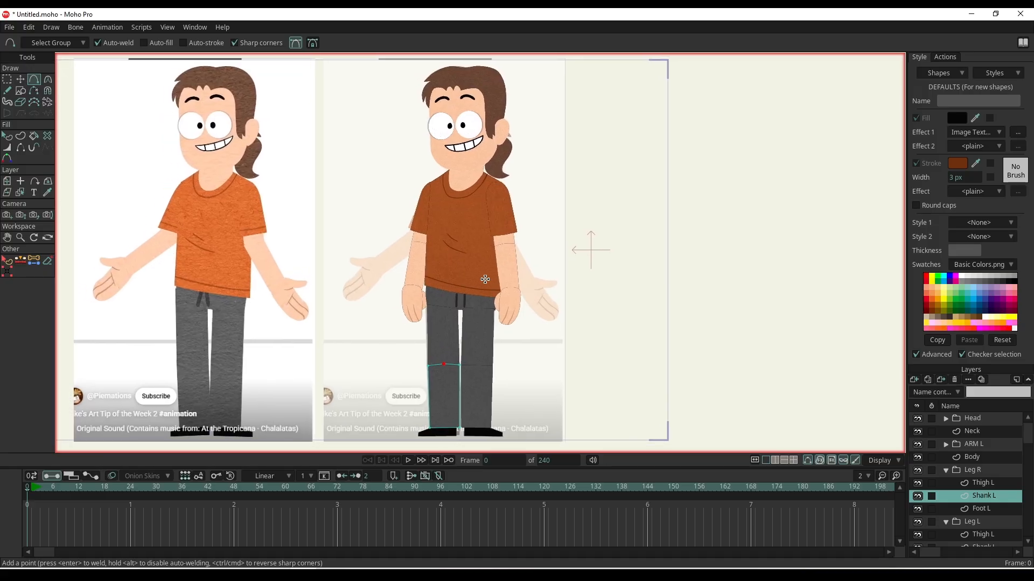
pyautogui.moveTo(484, 280); pyautogui.dragTo(496, 279)
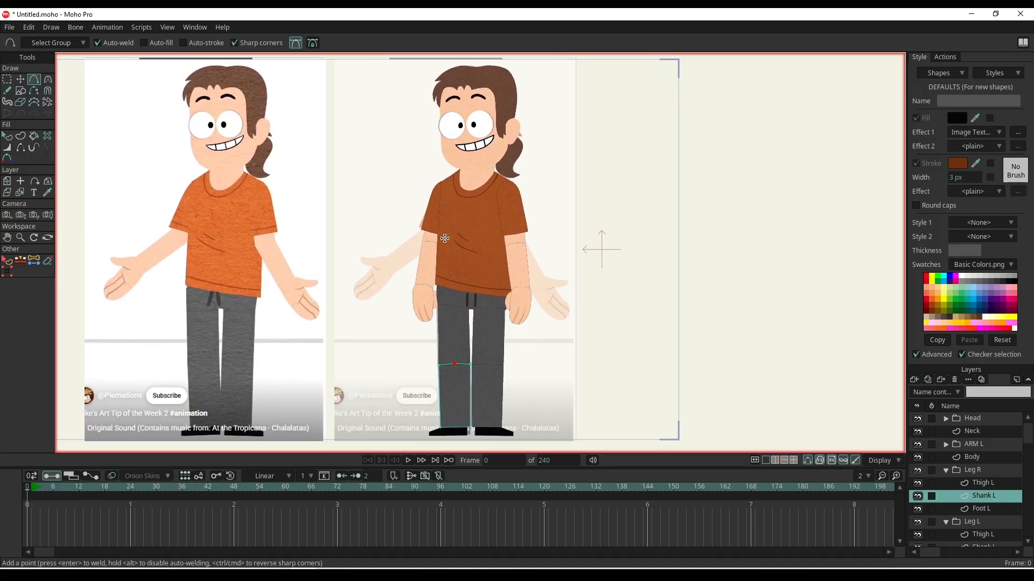
pyautogui.scroll(3, 480, 139)
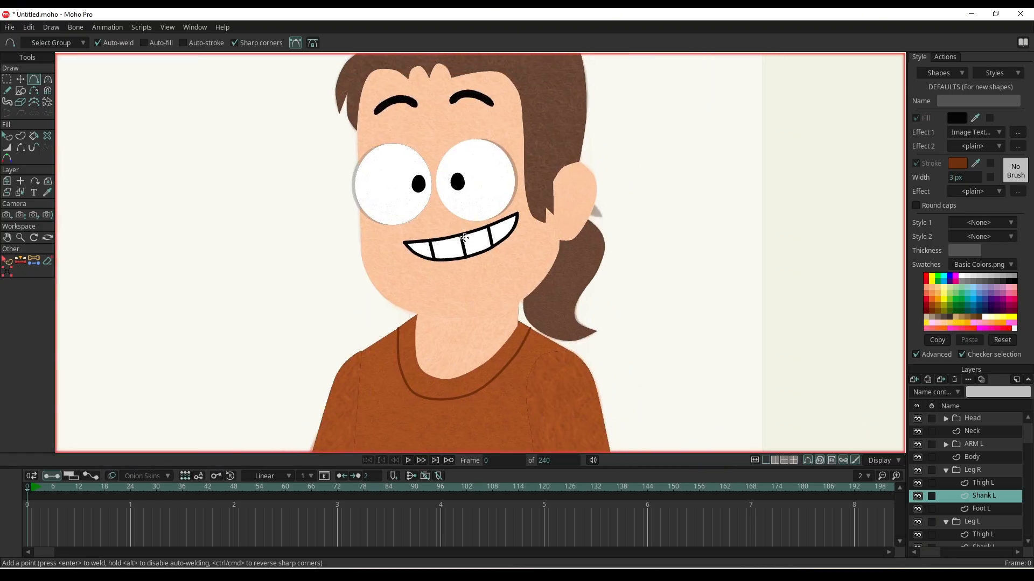
pyautogui.scroll(-6, 464, 238)
pyautogui.moveTo(464, 238); pyautogui.dragTo(487, 110)
pyautogui.scroll(3, 515, 260)
pyautogui.scroll(-3, 522, 258)
pyautogui.moveTo(522, 257); pyautogui.dragTo(536, 297)
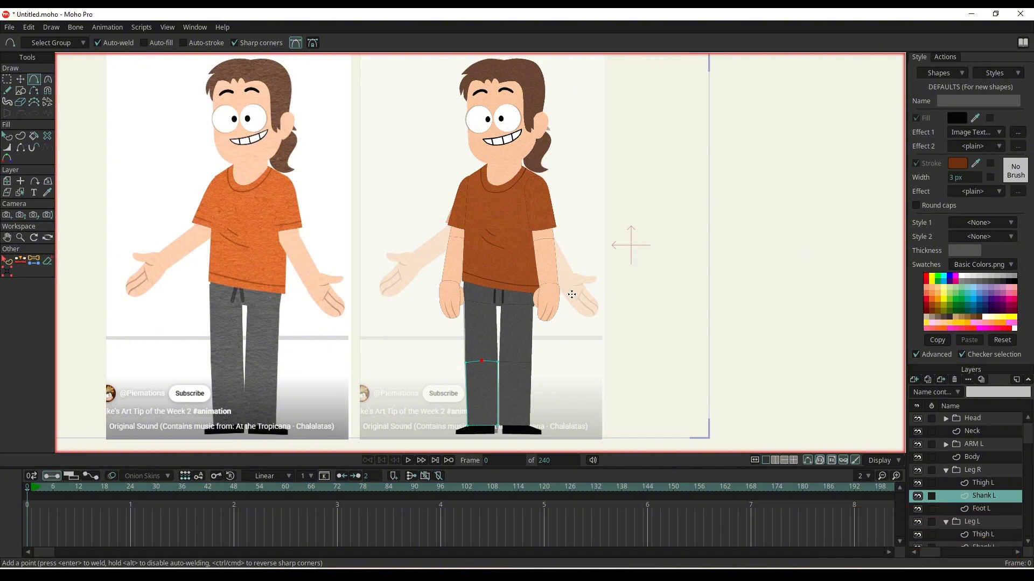
pyautogui.moveTo(472, 294); pyautogui.dragTo(557, 297)
pyautogui.scroll(-2, 521, 285)
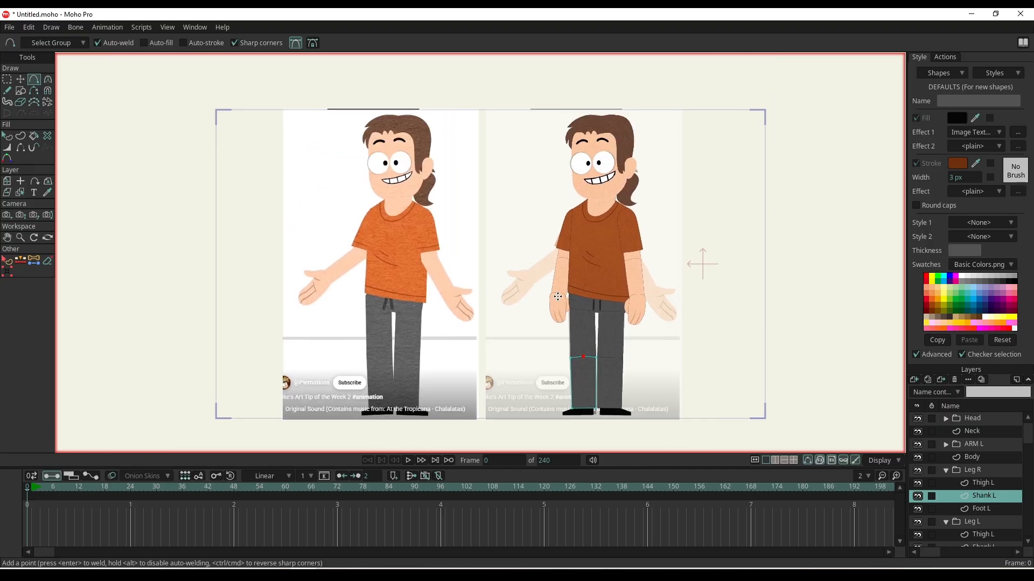